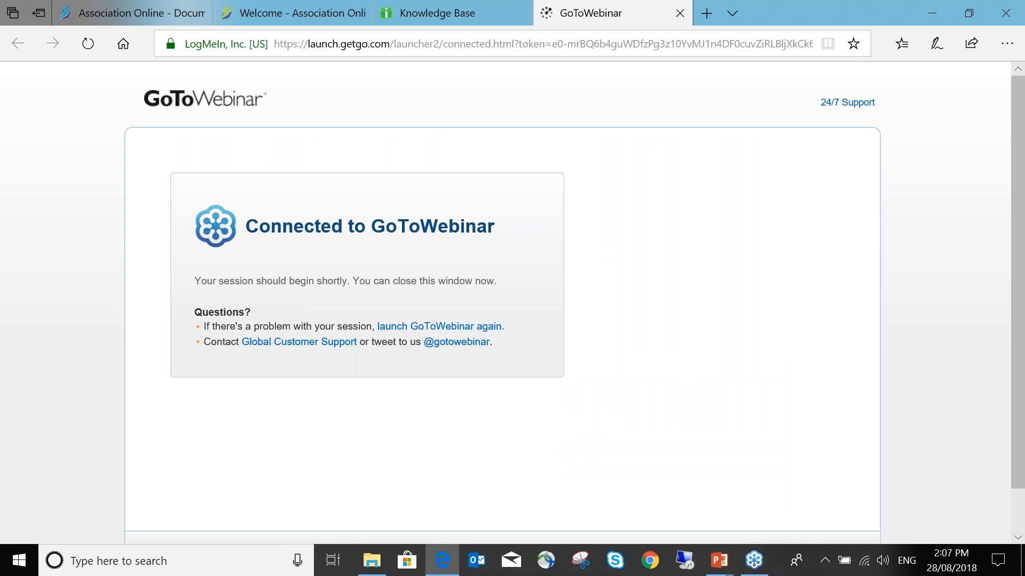
- Close the GoToWebinar page and review the Update My Details form in the website's member centre
left_click(679, 14)
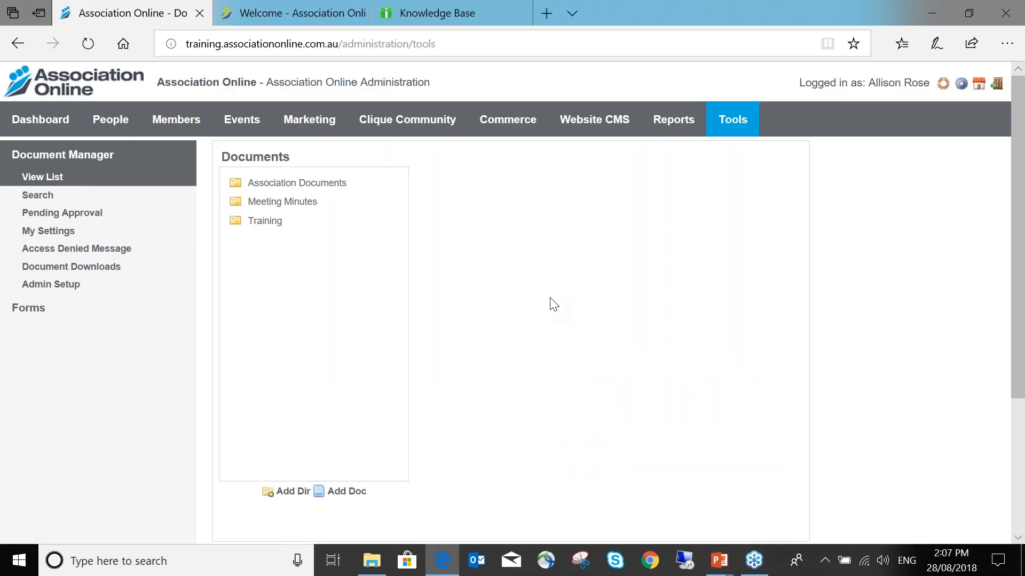
key("ctrl+Tab")
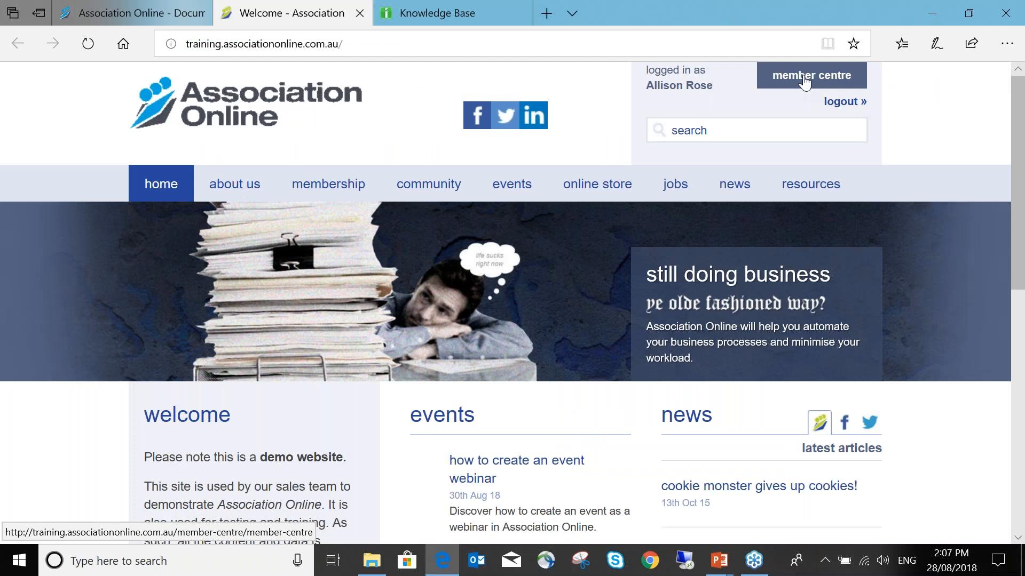
left_click(805, 83)
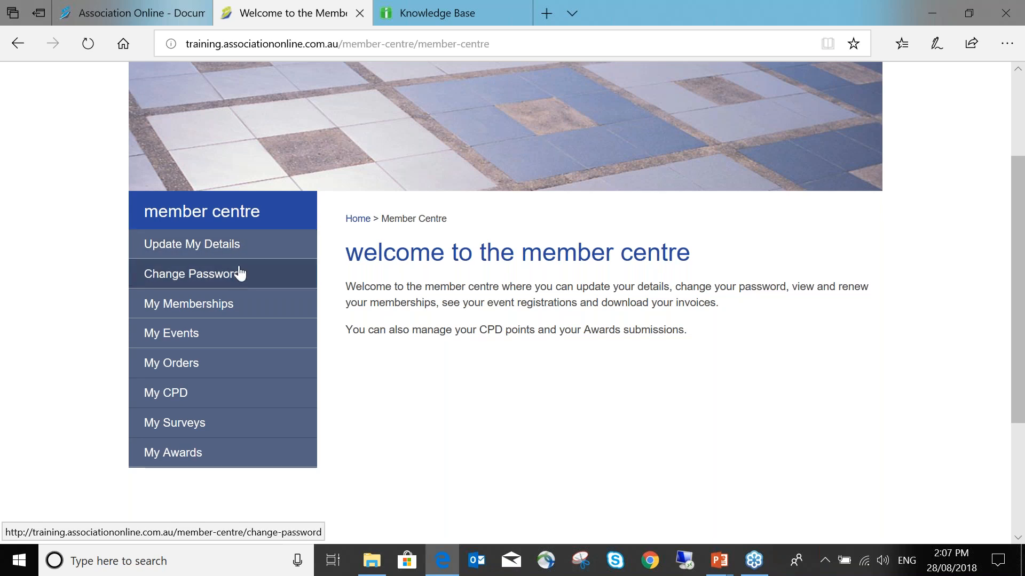
left_click(232, 245)
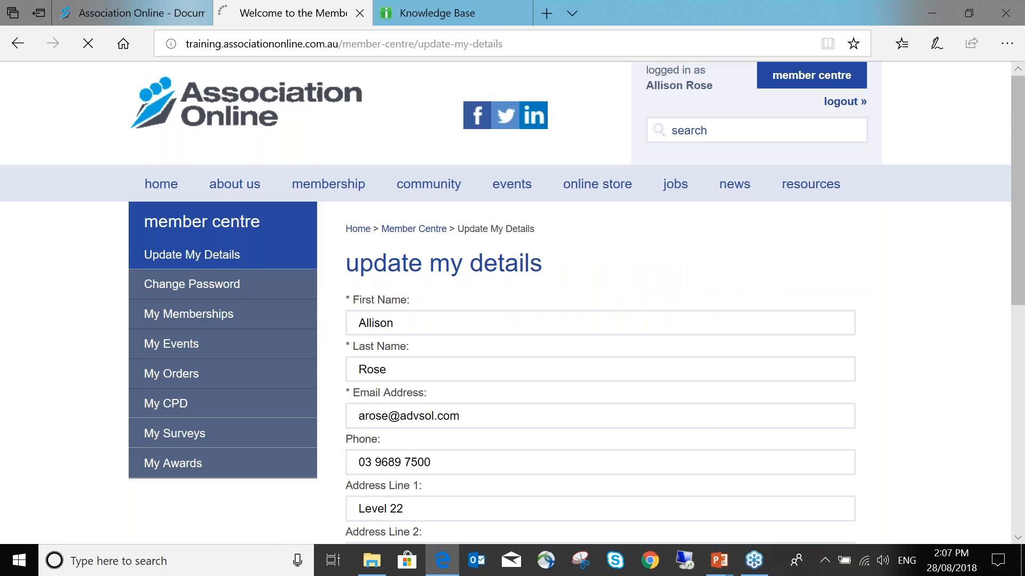
scroll(637, 283, "down", 3)
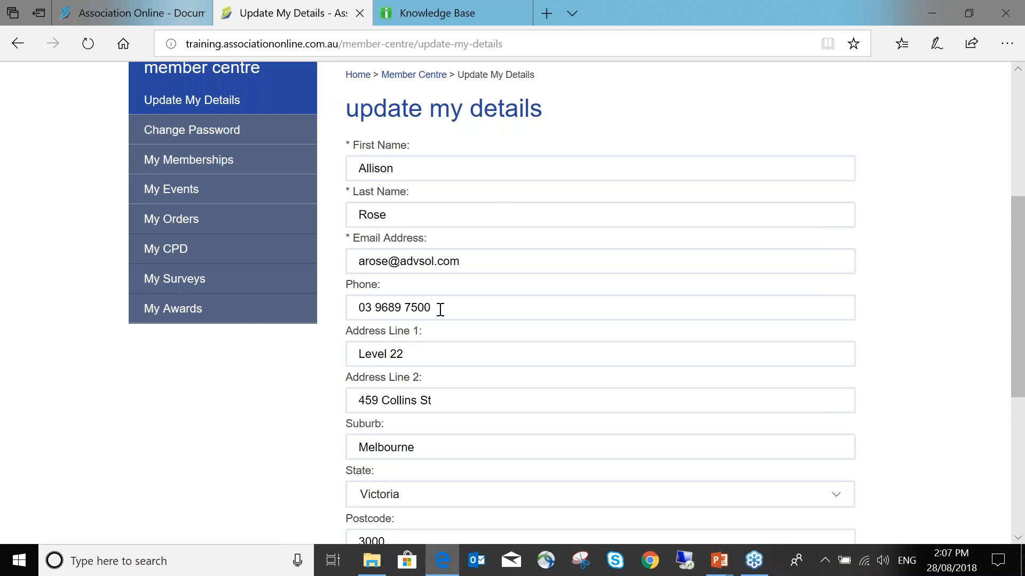
scroll(440, 309, "down", 3)
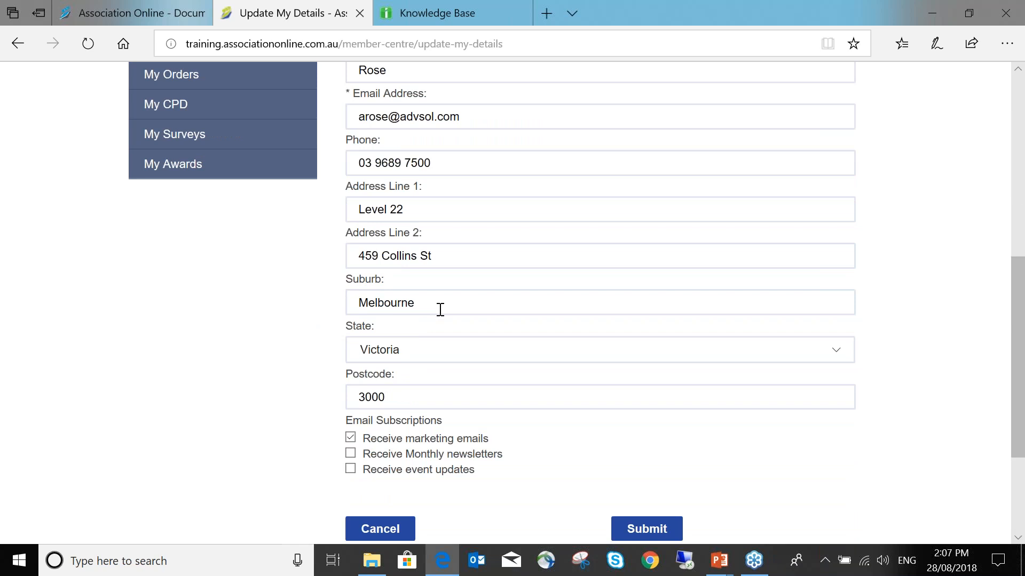
scroll(440, 309, "up", 3)
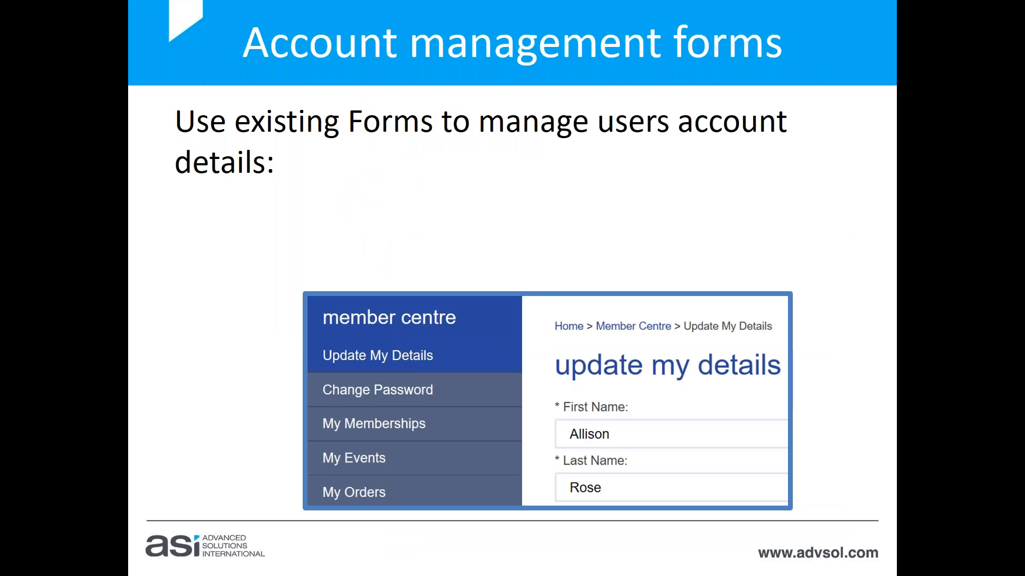
key("Right")
key("Right")
key("alt+Tab")
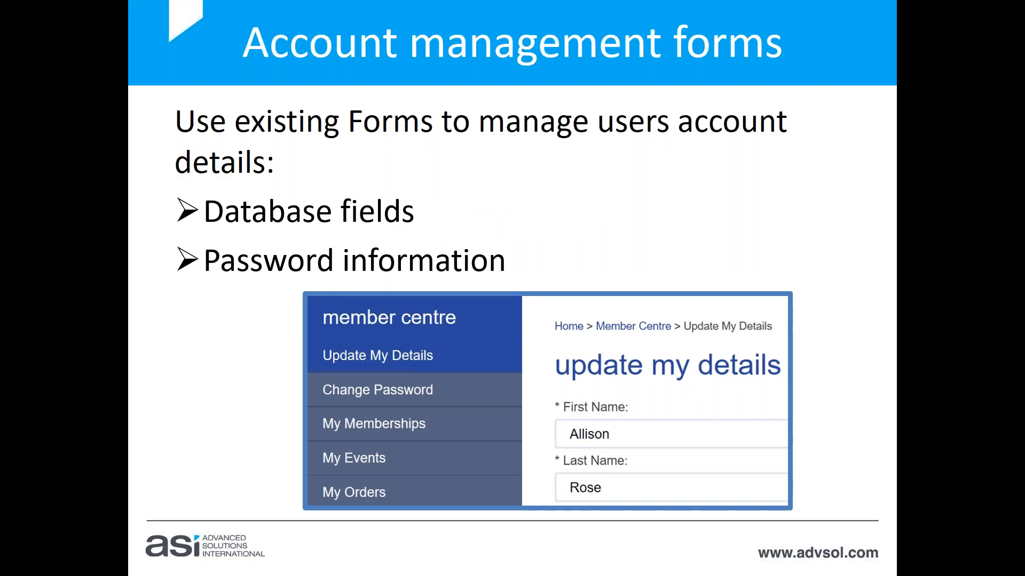
key("Right")
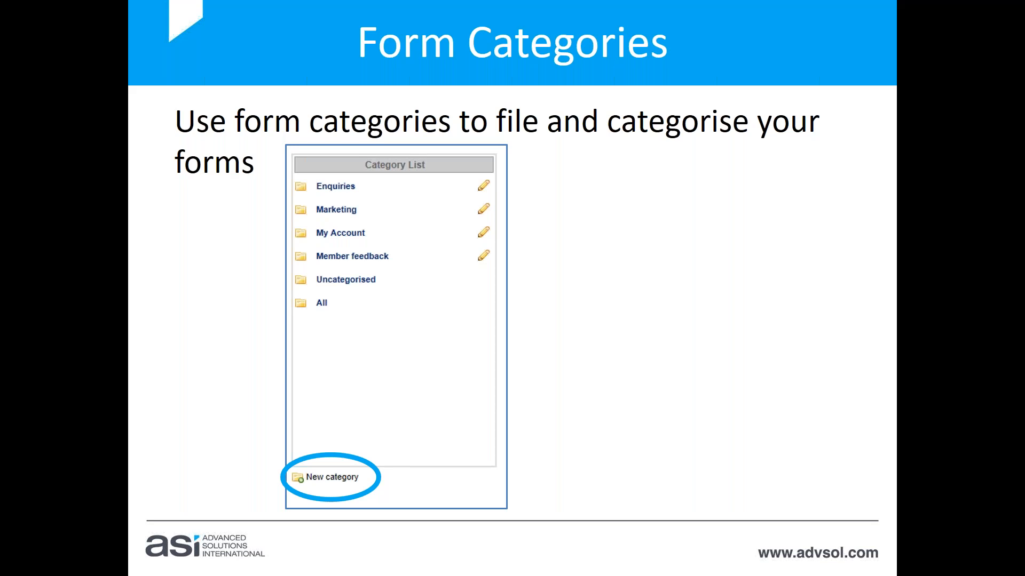
key("Left")
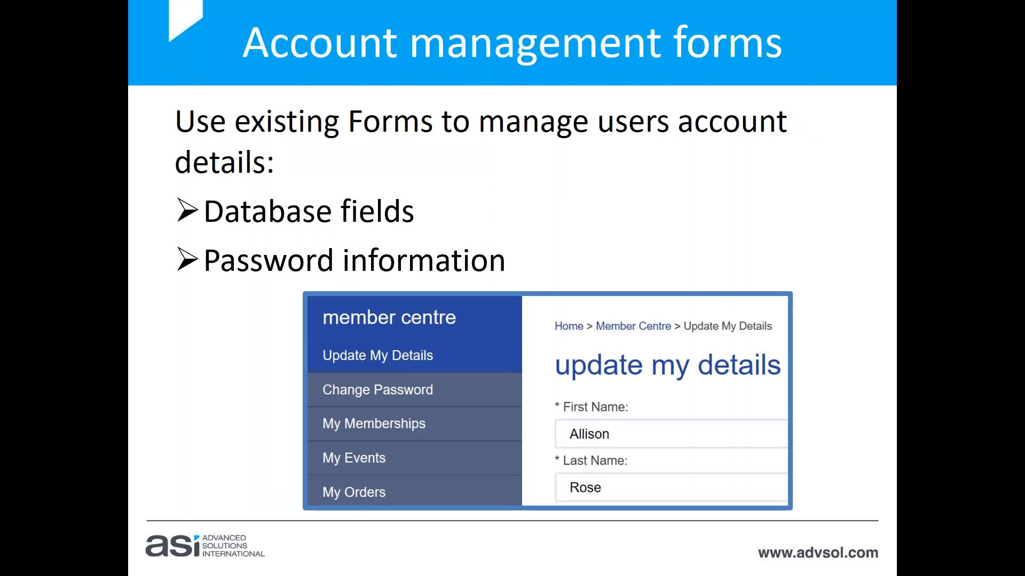
- Switch to the Association Online administration site and show the forms in the My Account category
key("alt+Tab")
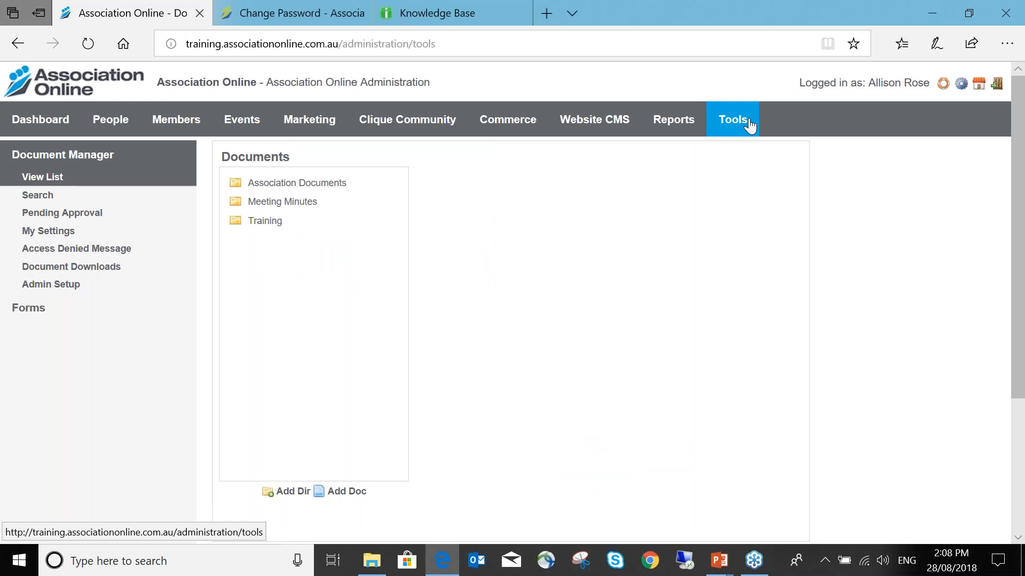
left_click(104, 317)
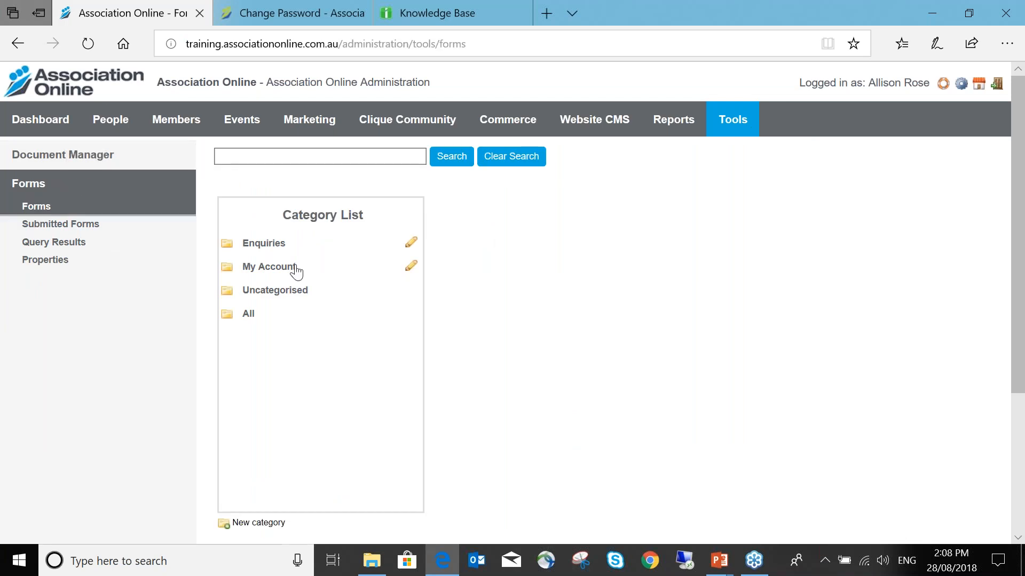
left_click(296, 272)
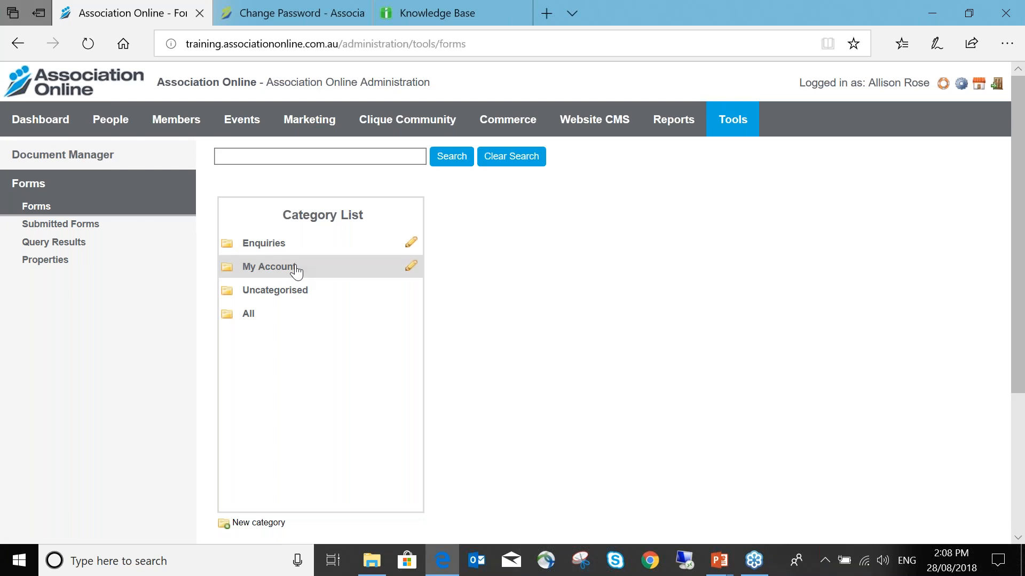
left_click(297, 273)
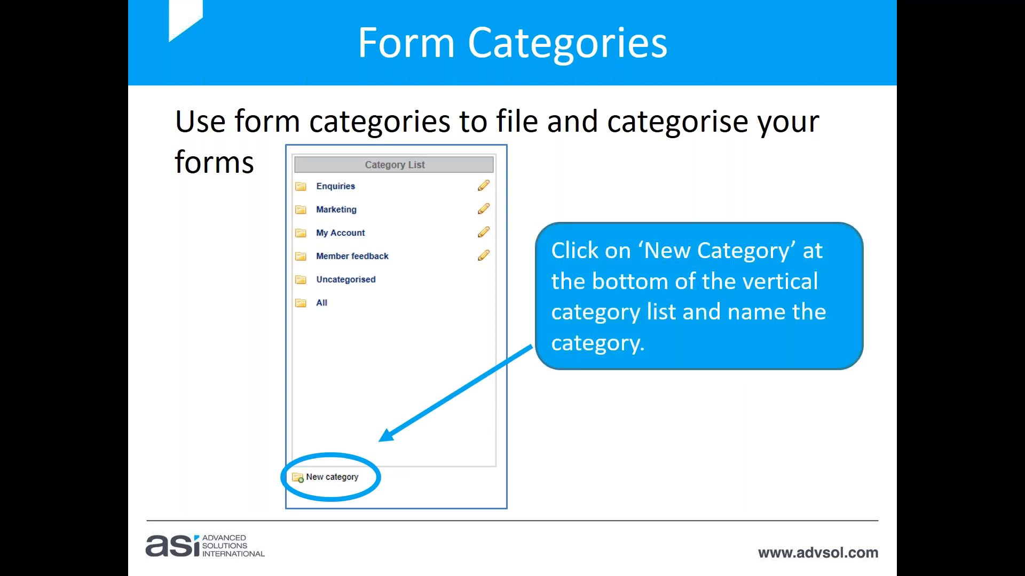
- Return to the administration site and create a top-level form category titled "Training", saving it back to the category list
key("alt+Tab")
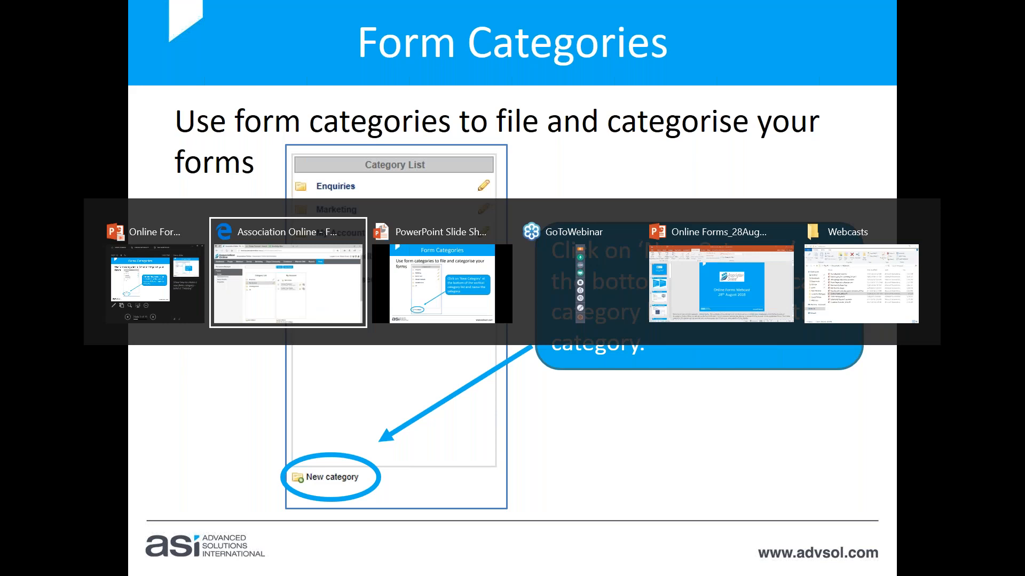
scroll(258, 385, "down", 2)
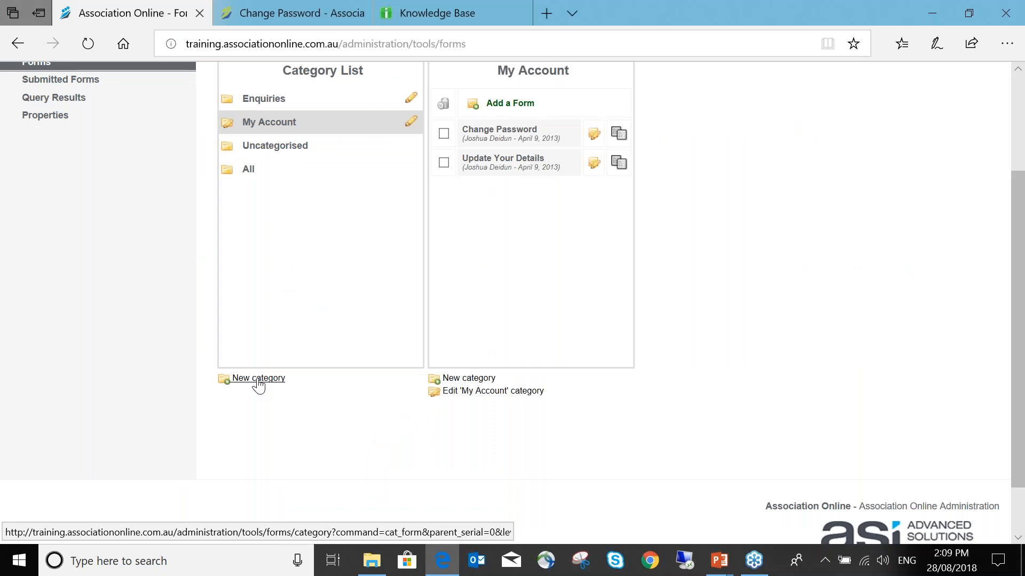
left_click(259, 380)
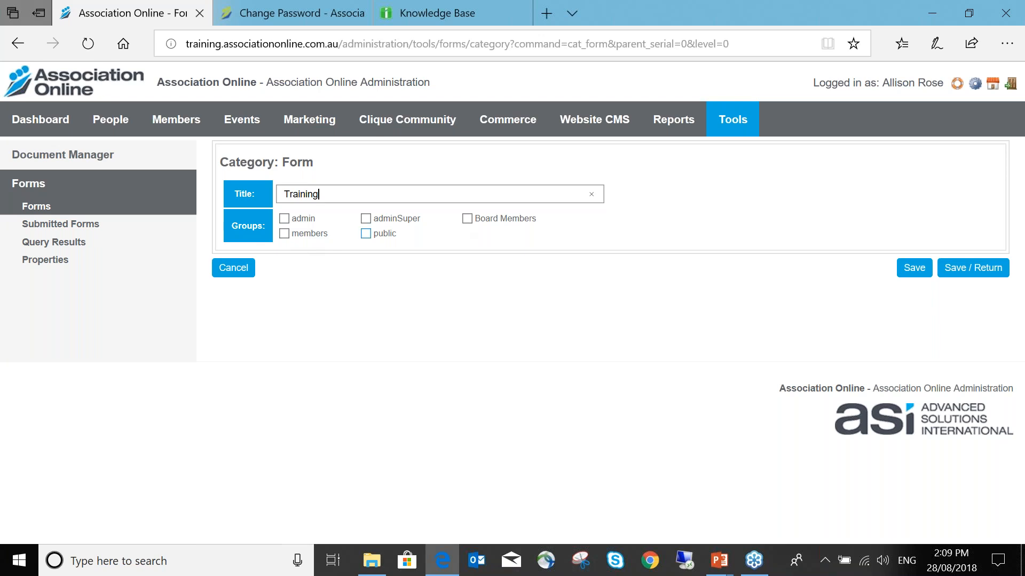
left_click(984, 275)
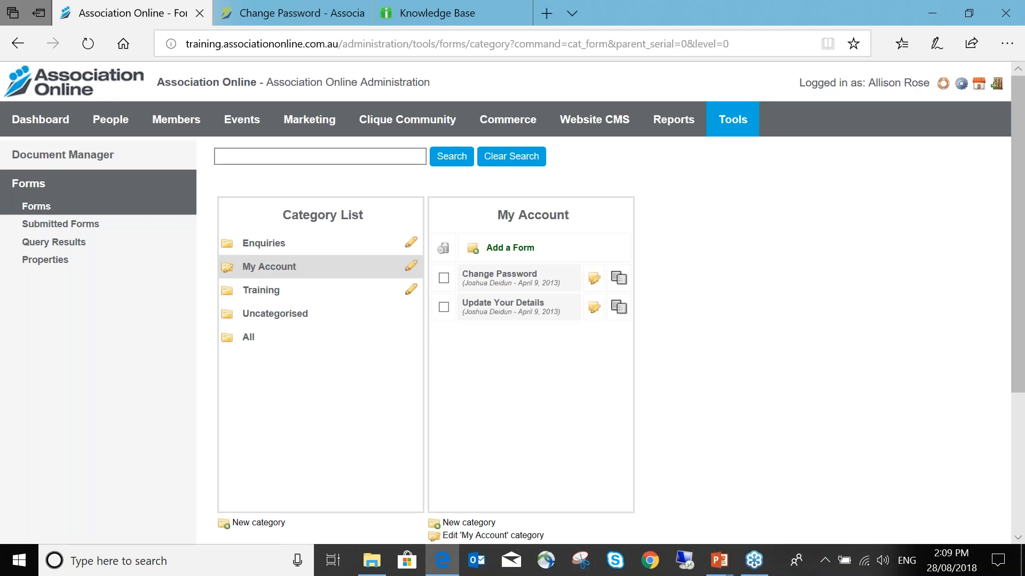
- Add a new form titled "Training Form" to the Training category
left_click(247, 294)
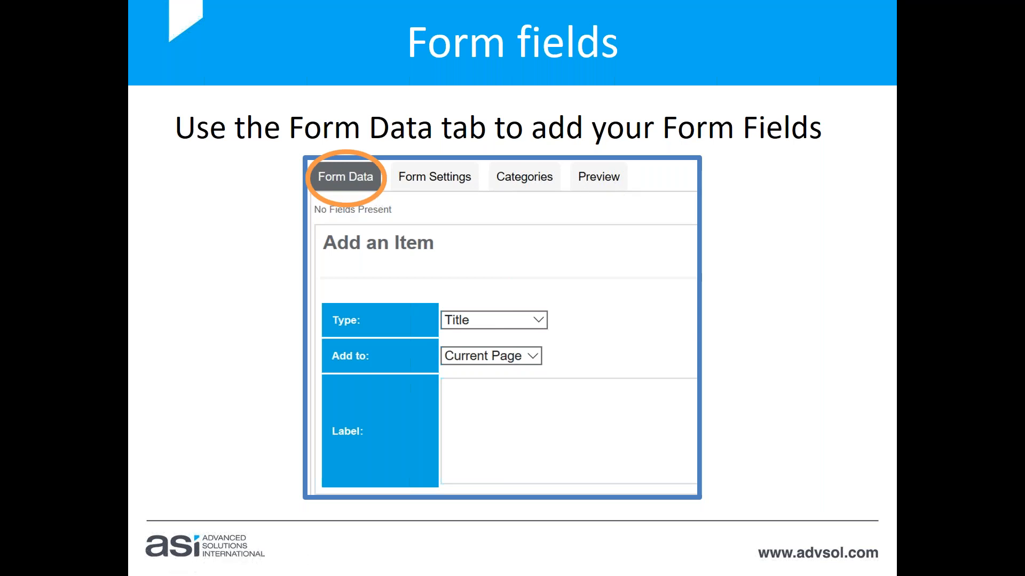
key("alt+Tab")
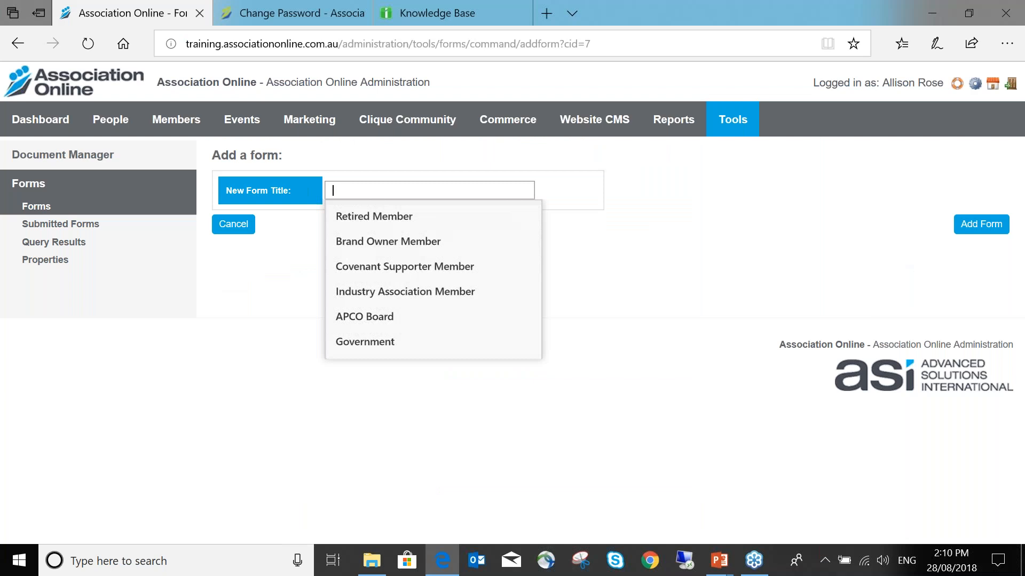
type("Training Form")
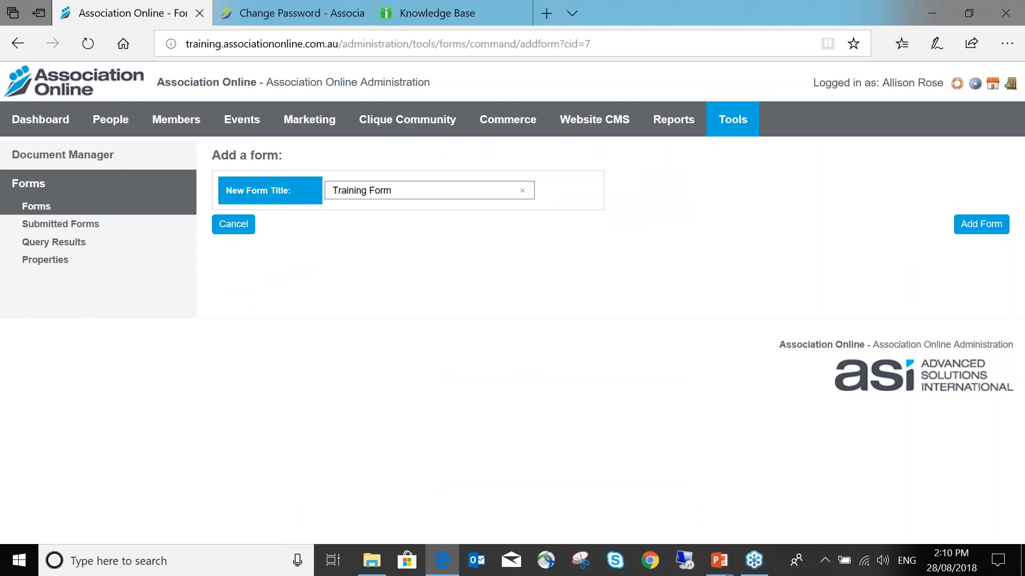
left_click(982, 226)
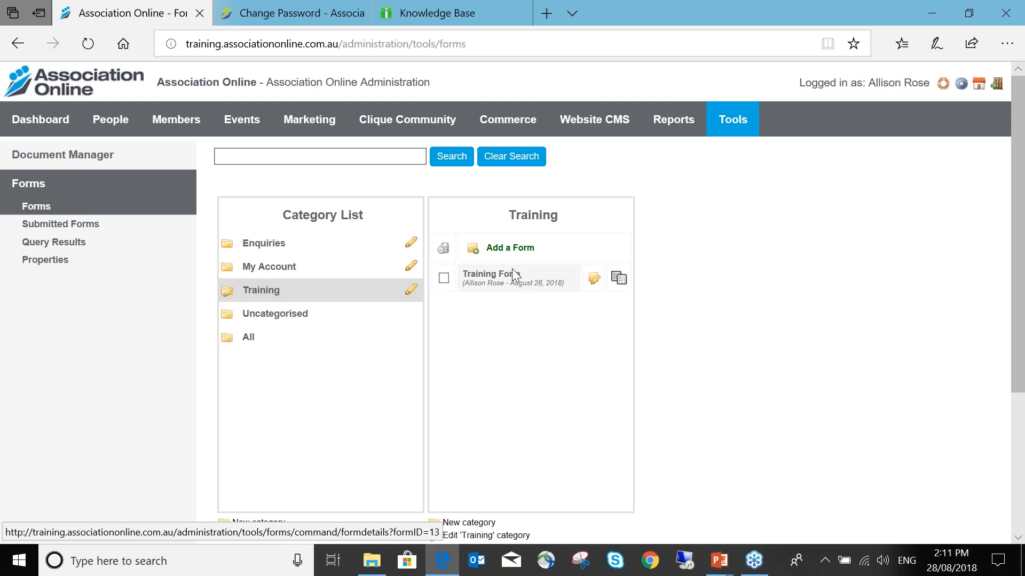
- Open the Training Form for editing at its form data and item settings
left_click(594, 282)
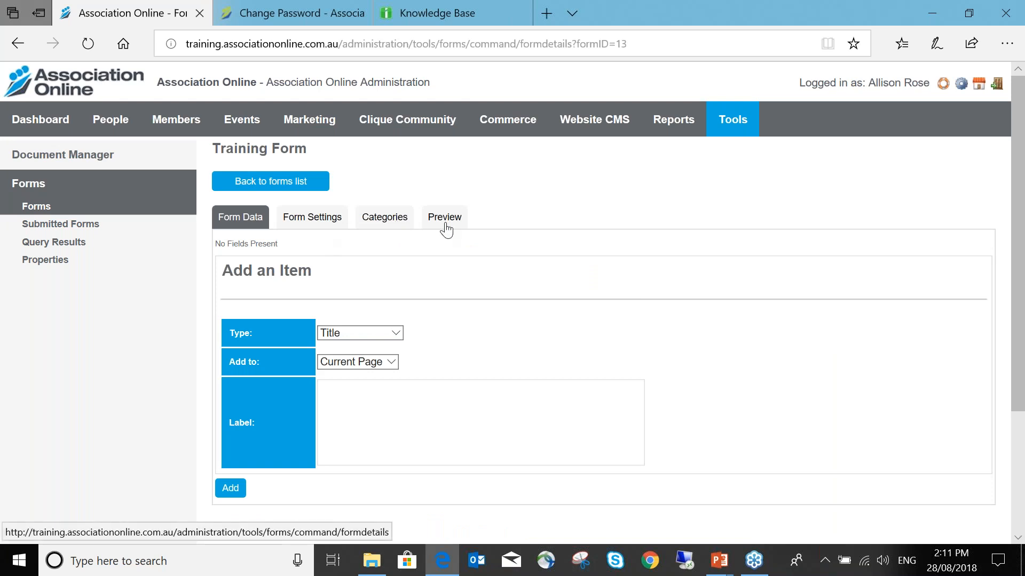
double_click(393, 256)
scroll(393, 256, "down", 1)
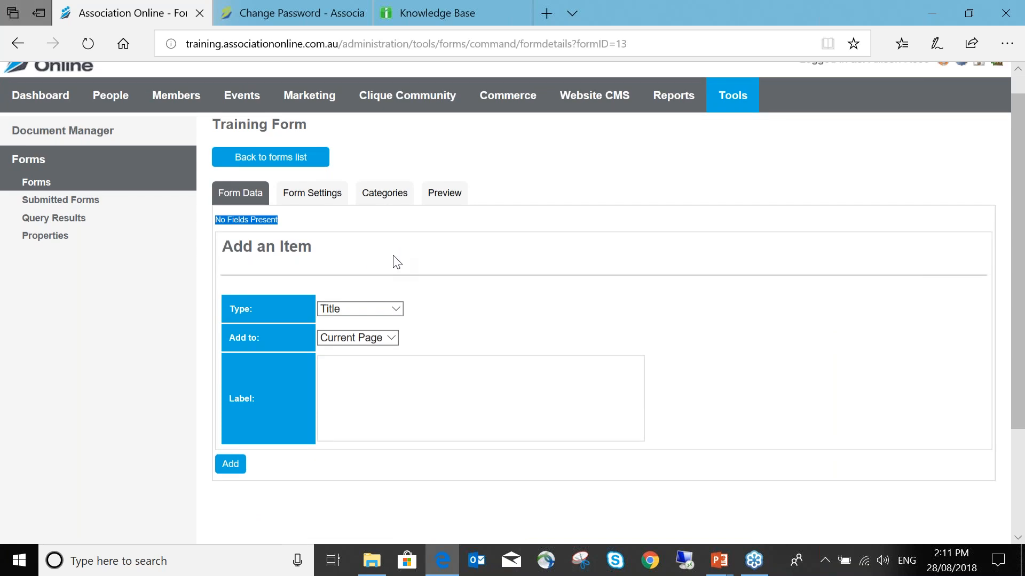
left_click_drag(233, 248, 393, 257)
scroll(419, 302, "down", 1)
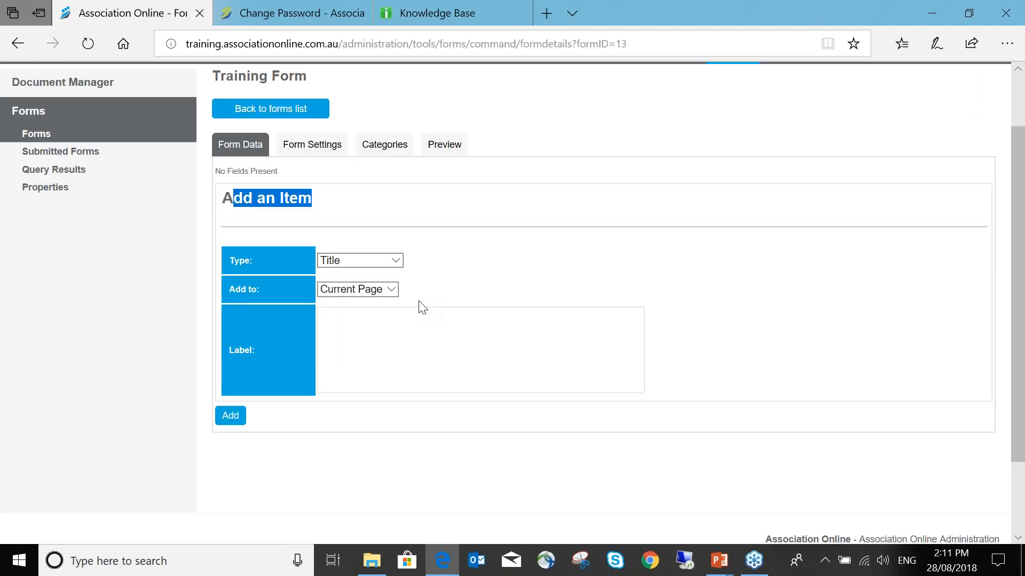
- Add a Title item labelled "Sample Training Form" to the current page of the form
left_click(356, 260)
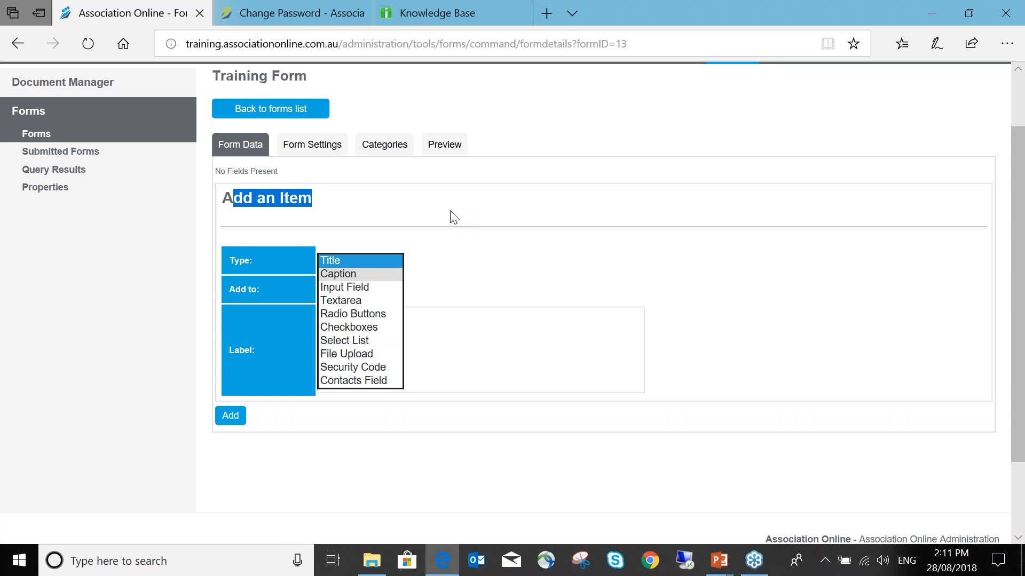
left_click(370, 260)
left_click(369, 259)
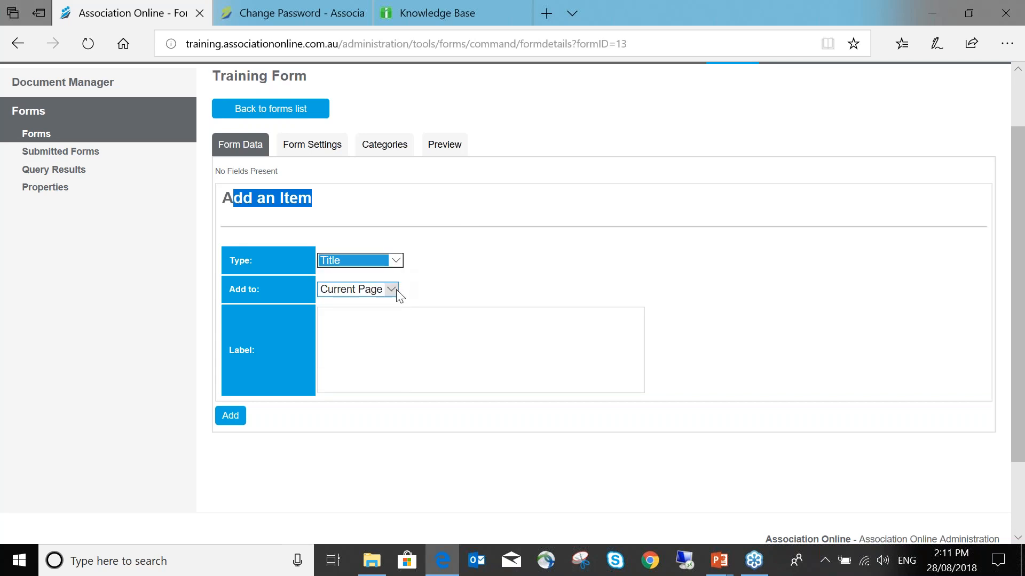
left_click(394, 290)
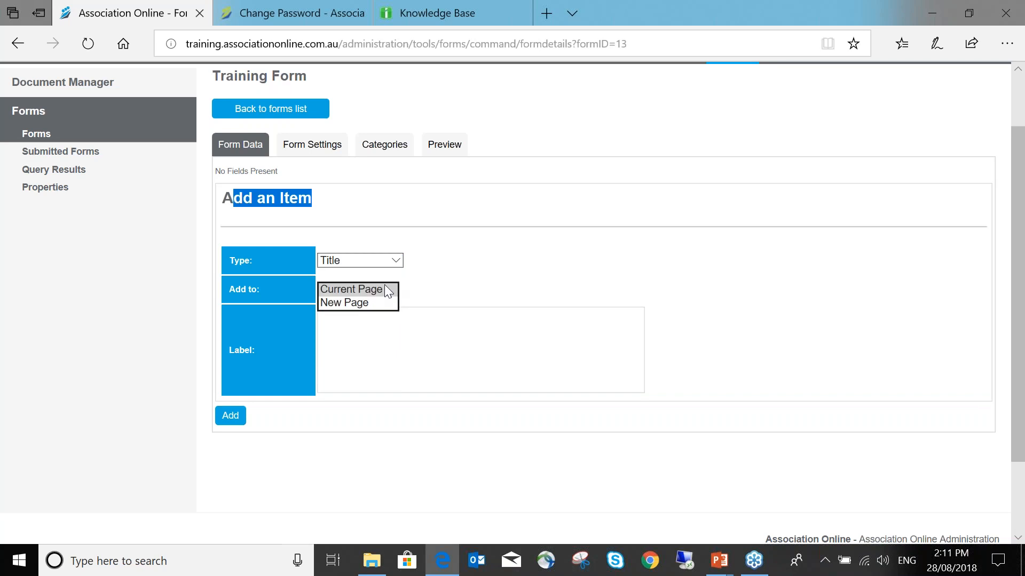
left_click(407, 288)
left_click(434, 349)
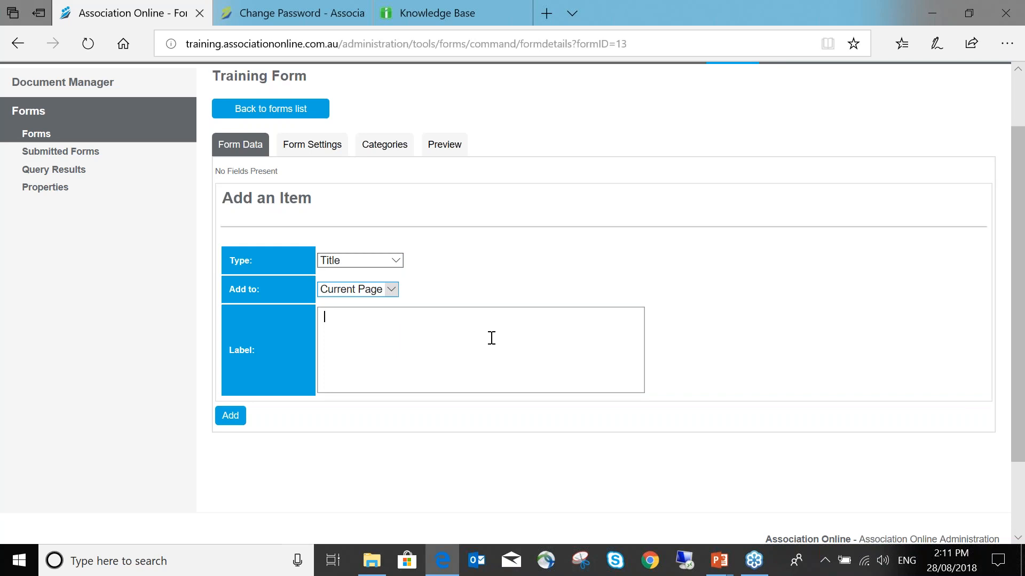
type("Sampl")
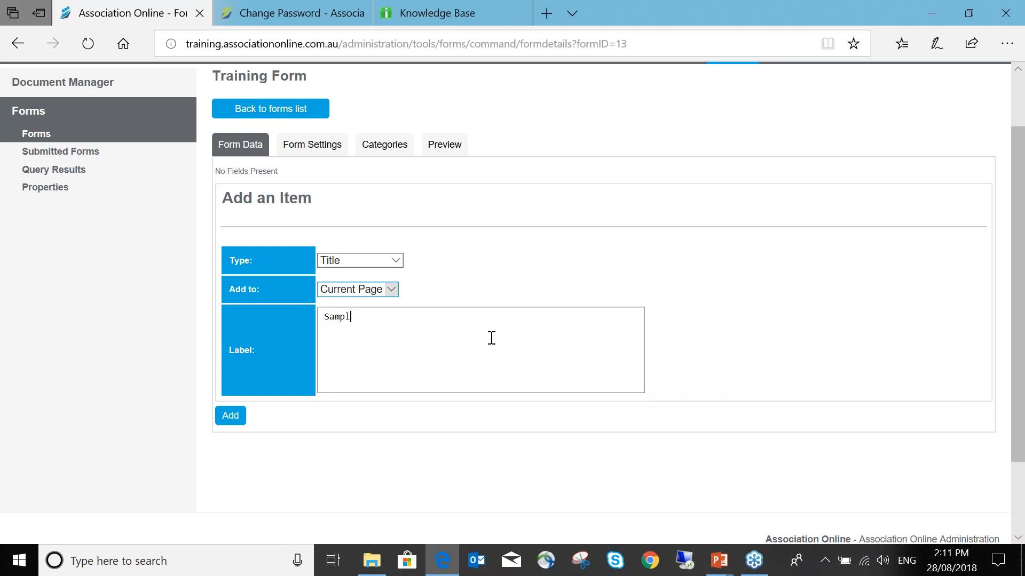
type("e Training Form")
left_click(230, 418)
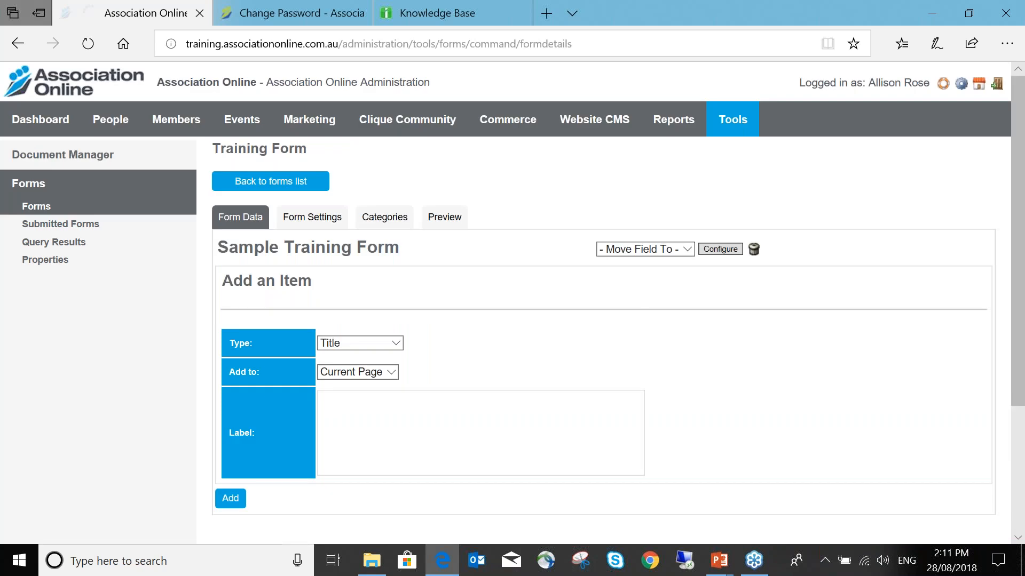
- Add a Caption item to the current page reading "Please complete the details below for our records." formatted as Heading 4
scroll(469, 249, "down", 1)
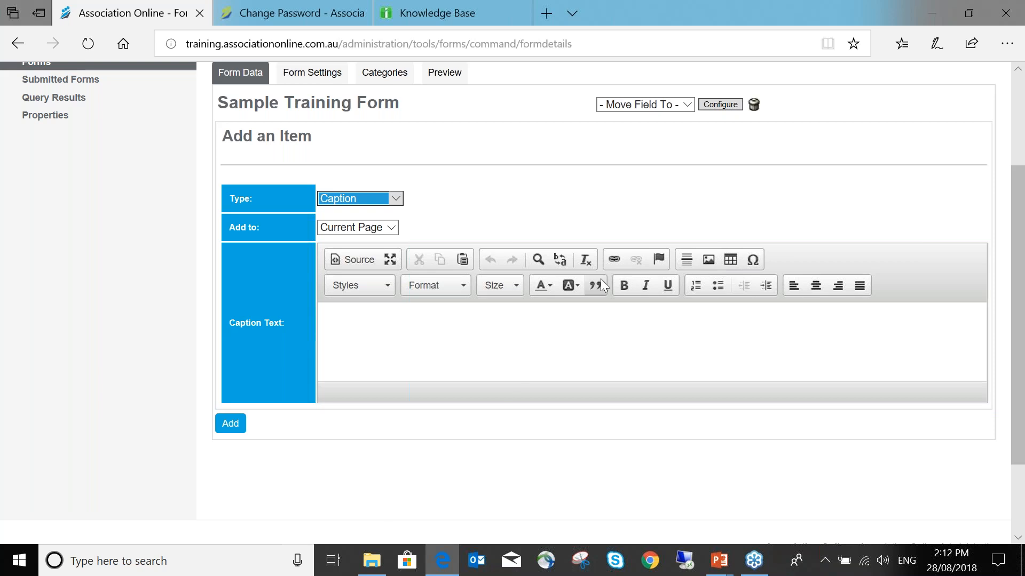
left_click(547, 339)
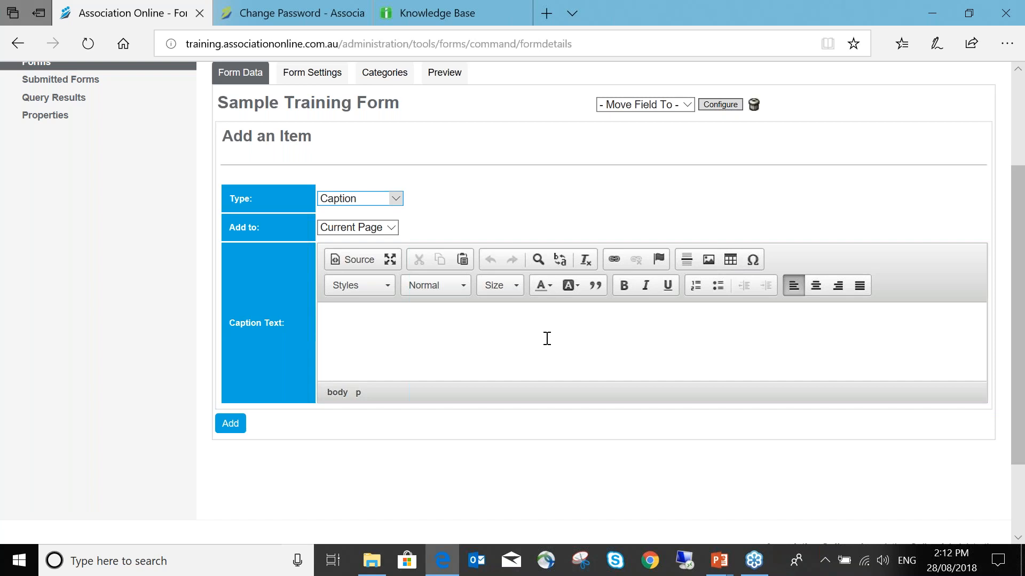
type("Please complete the details")
type("below for our records.")
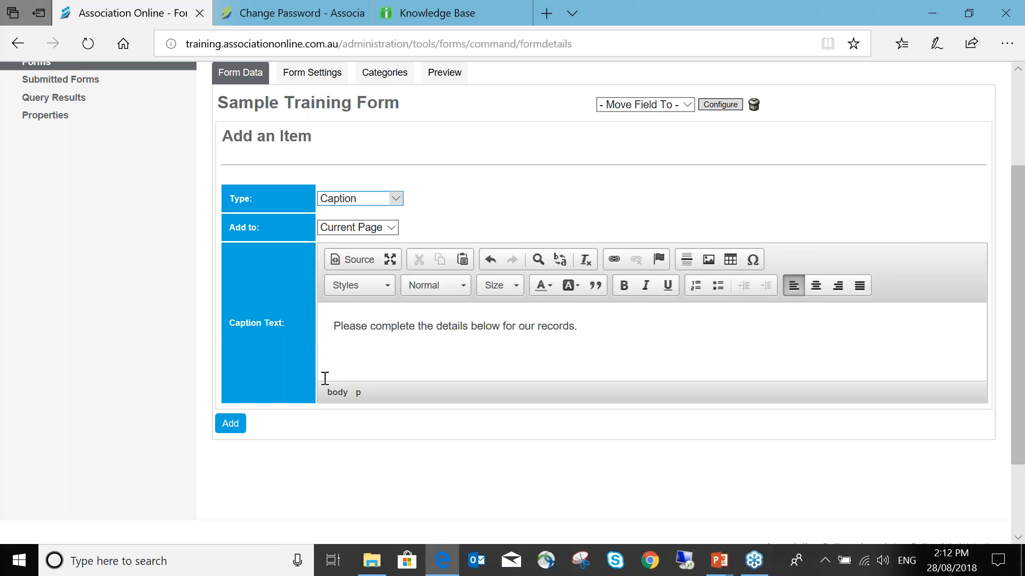
triple_click(392, 327)
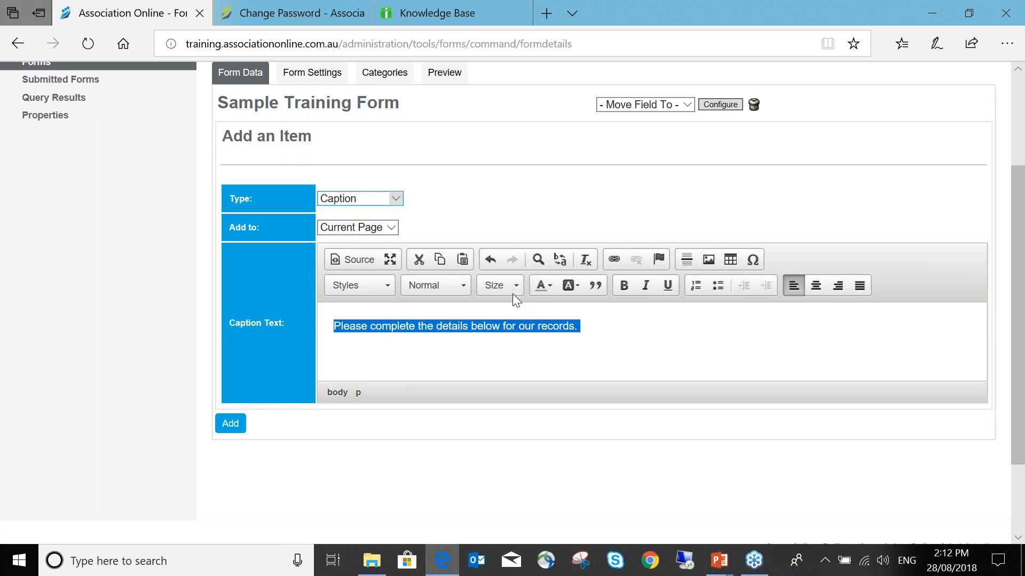
left_click(456, 289)
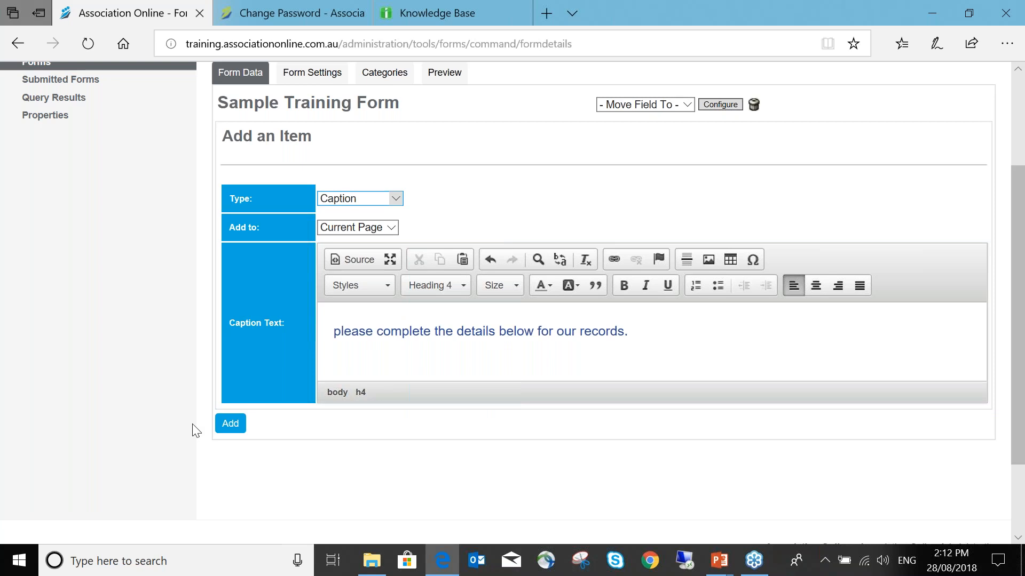
left_click(230, 423)
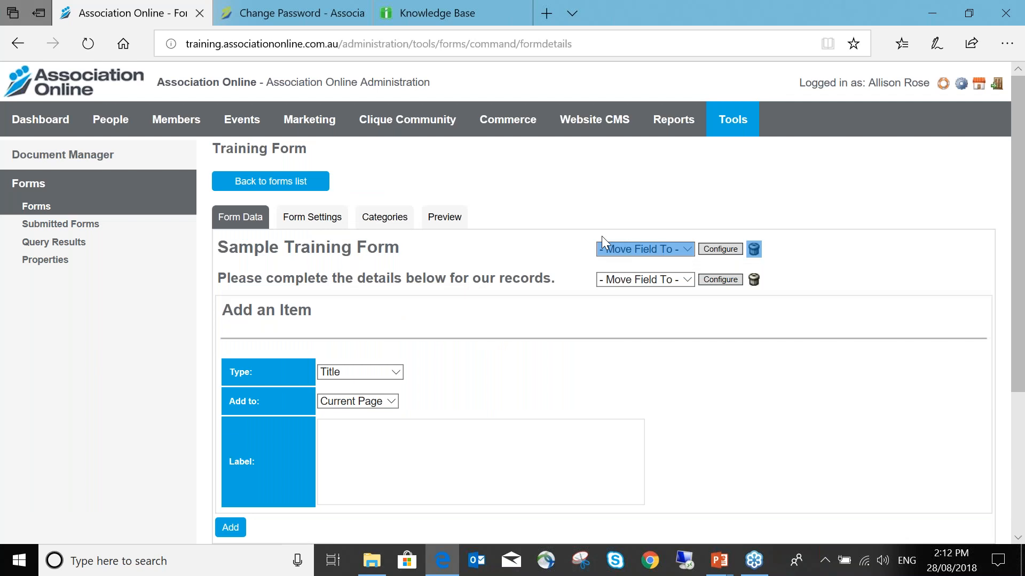
- Add a non-required Input Field item labelled "Referral Name" to the current page of the form
left_click(396, 372)
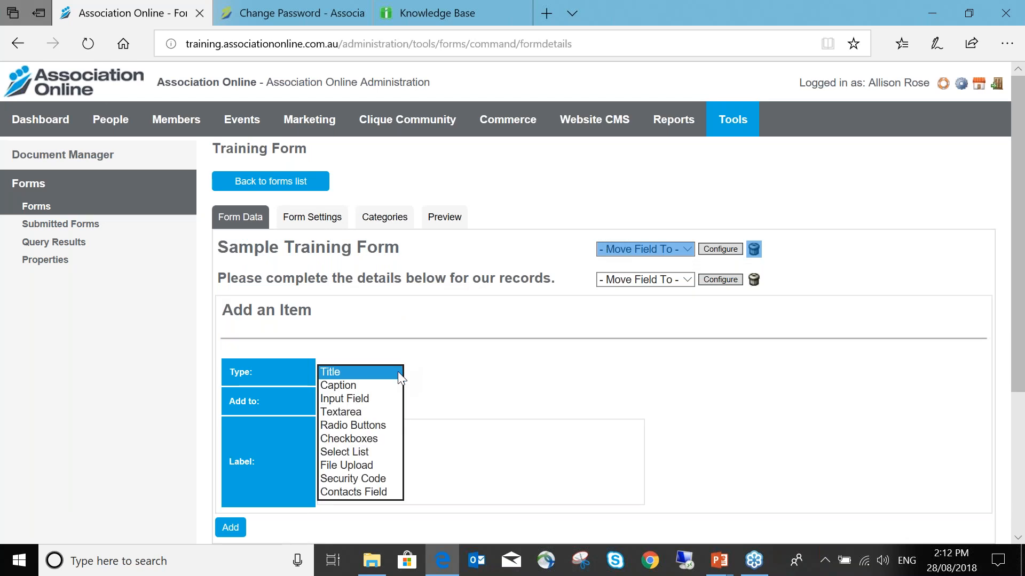
left_click(341, 399)
scroll(417, 393, "down", 1)
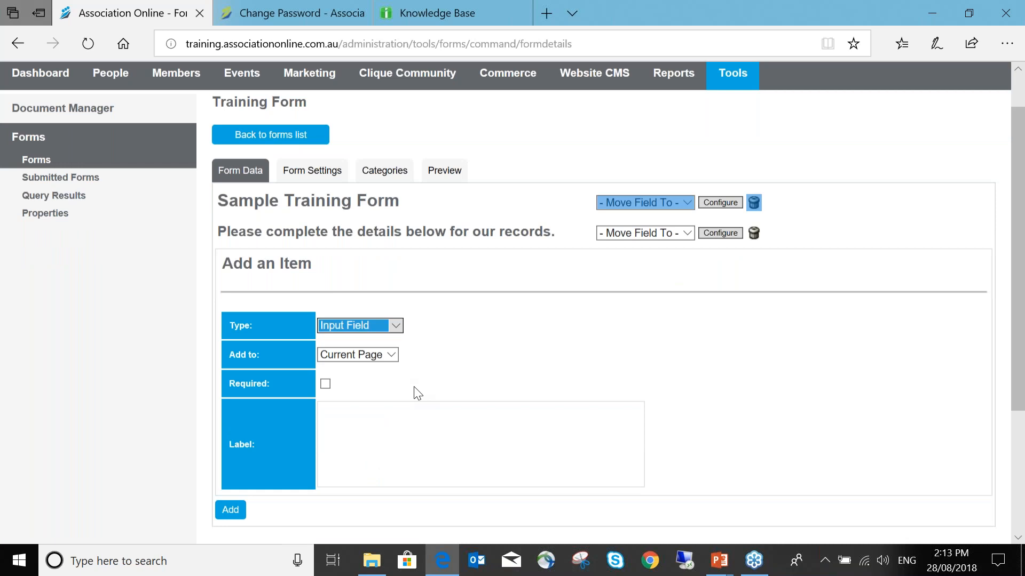
scroll(417, 393, "down", 2)
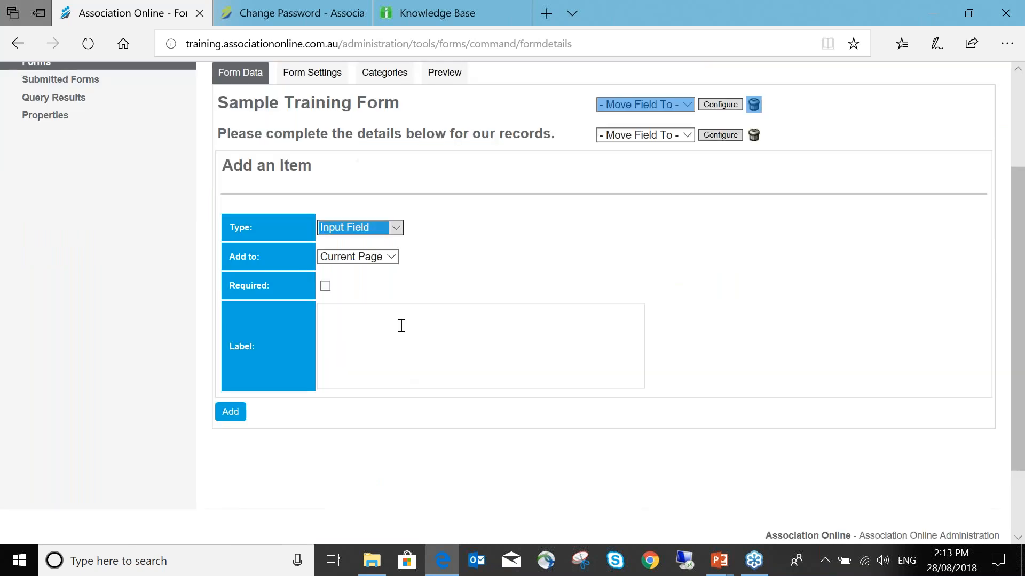
left_click(401, 326)
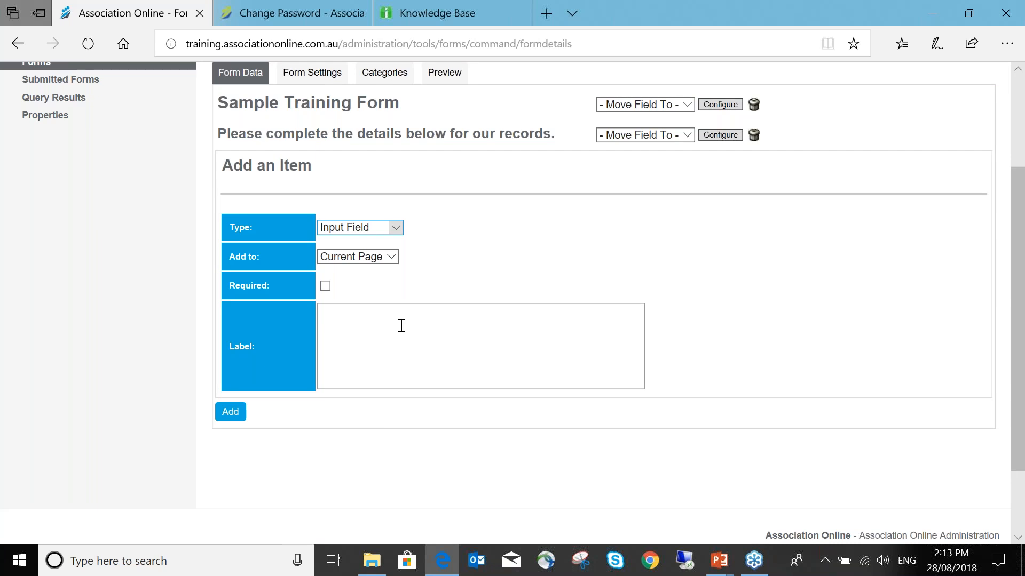
type("Referral Name")
left_click(230, 422)
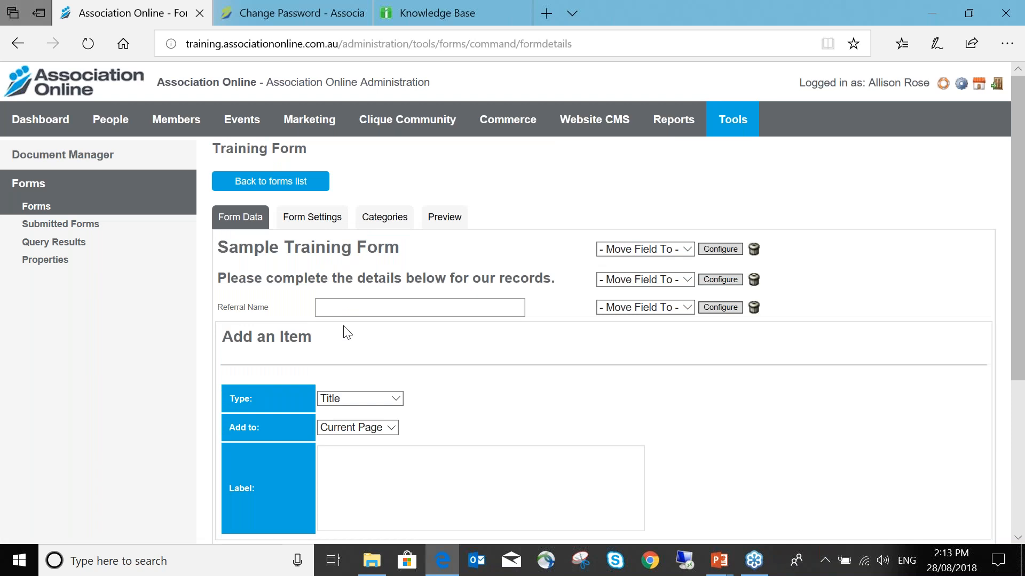
- Add a non-required Textarea item labelled "Please provide any other details" to the current page of the form
scroll(347, 333, "down", 3)
left_click(374, 254)
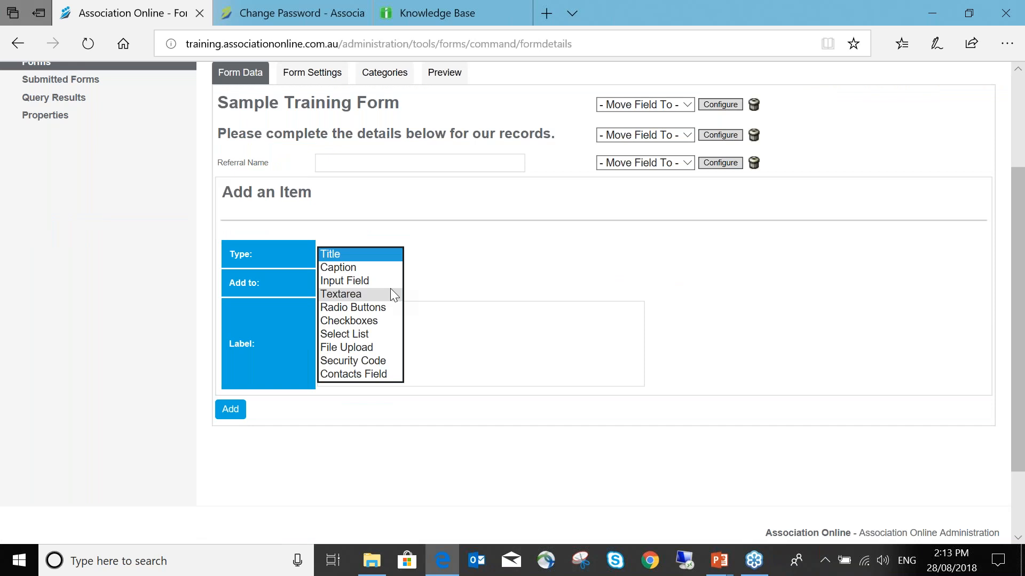
left_click(394, 295)
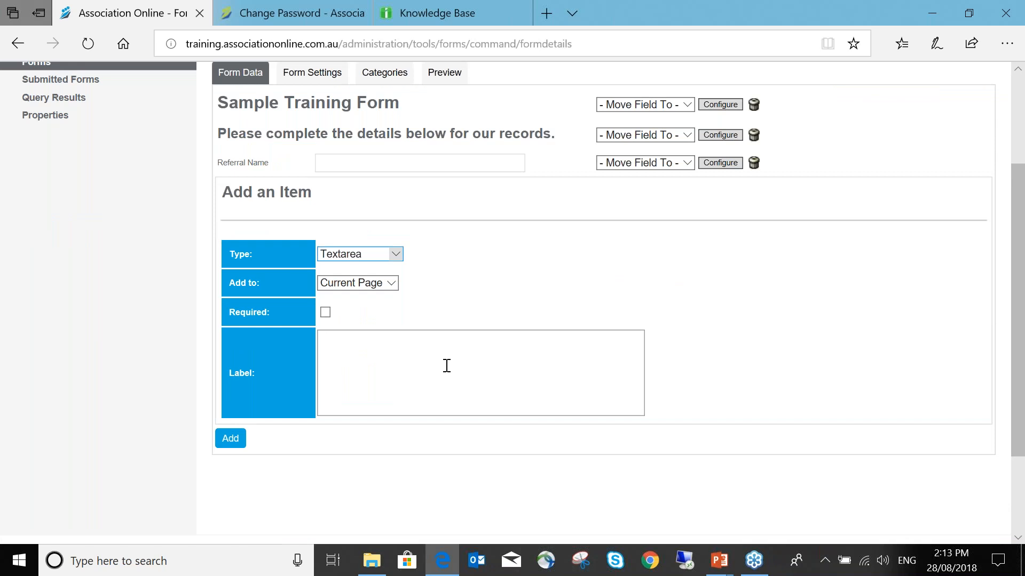
type("Please provide")
type("any other details")
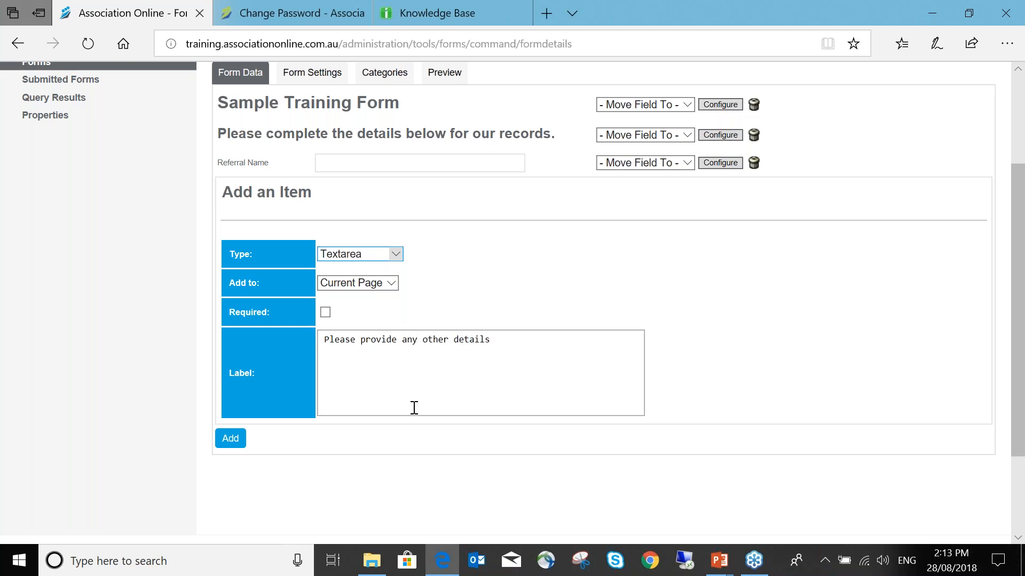
left_click(231, 439)
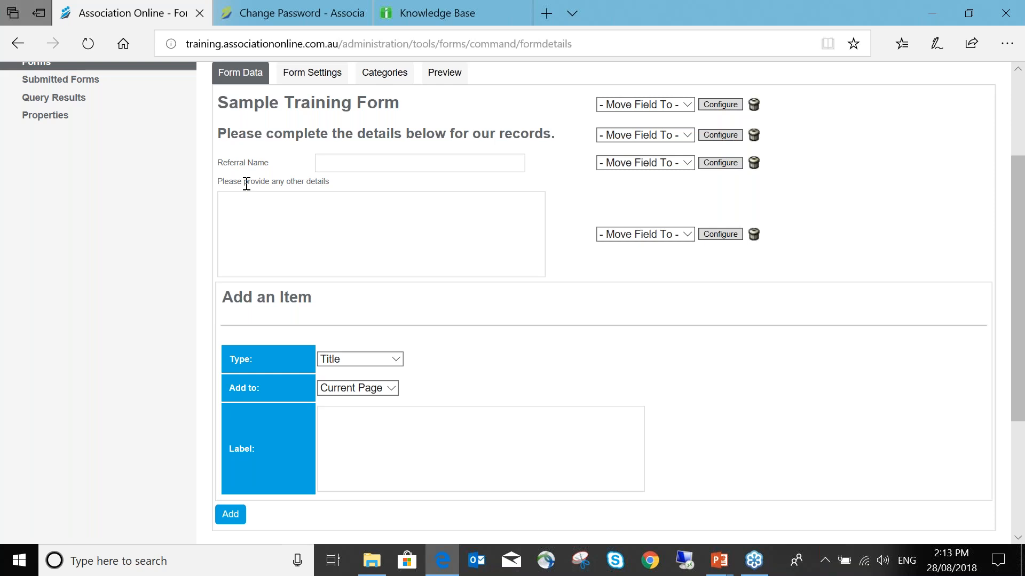
- Set the new item's type to Contacts Field and choose First Name as its contact field
scroll(564, 169, "down", 2)
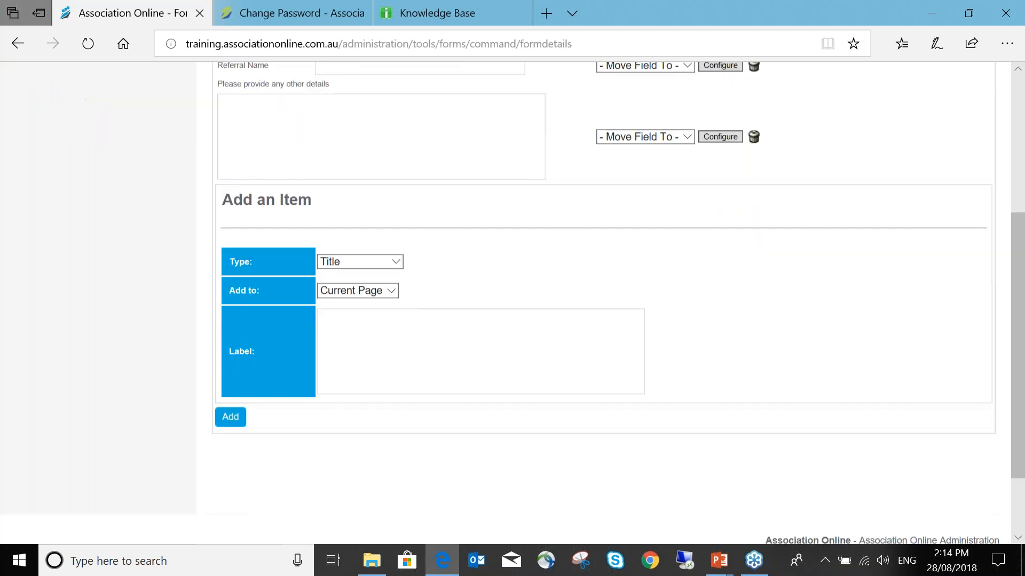
scroll(360, 261, "down", 1)
left_click(360, 215)
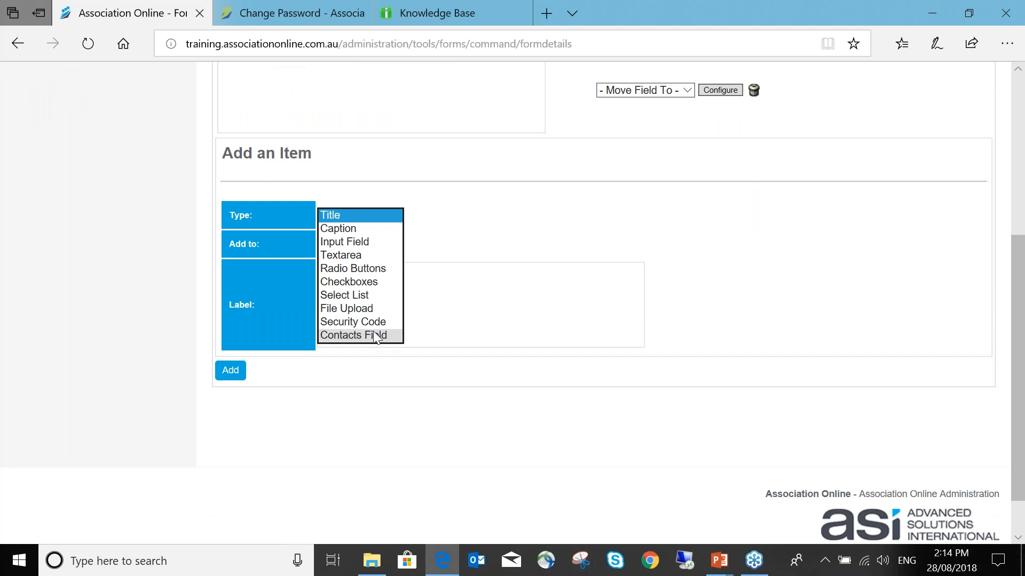
left_click(377, 335)
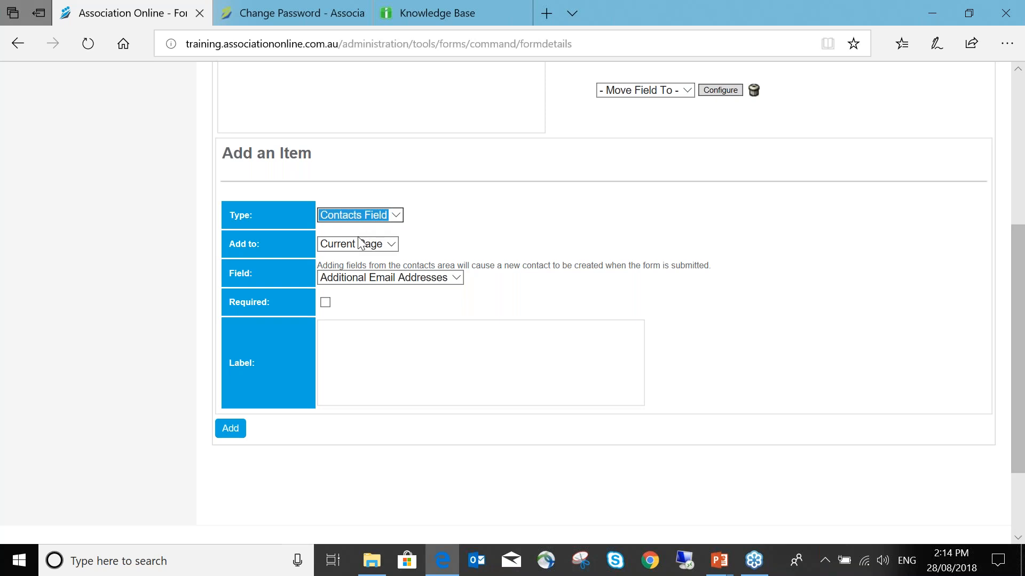
left_click(361, 283)
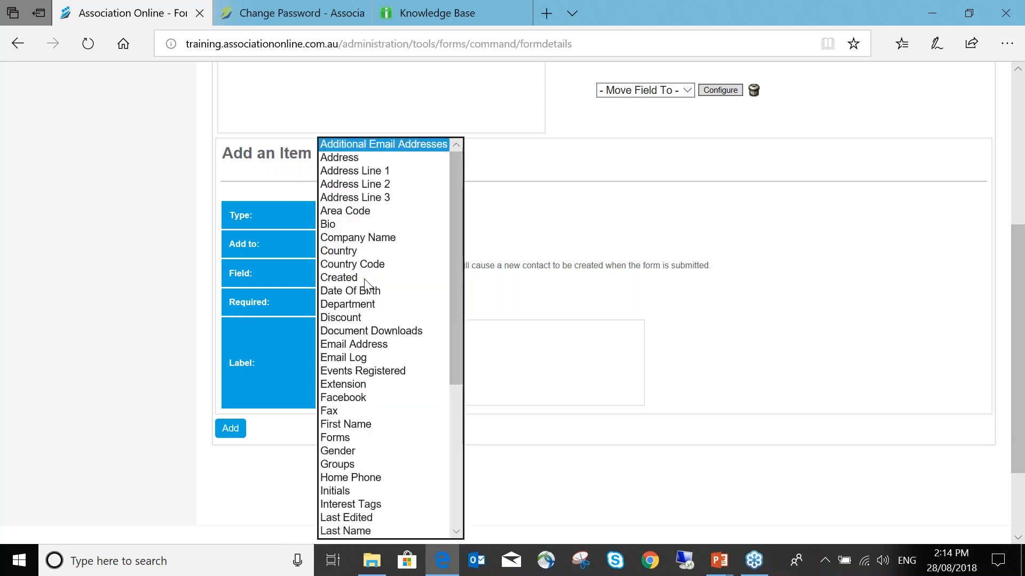
left_click(563, 292)
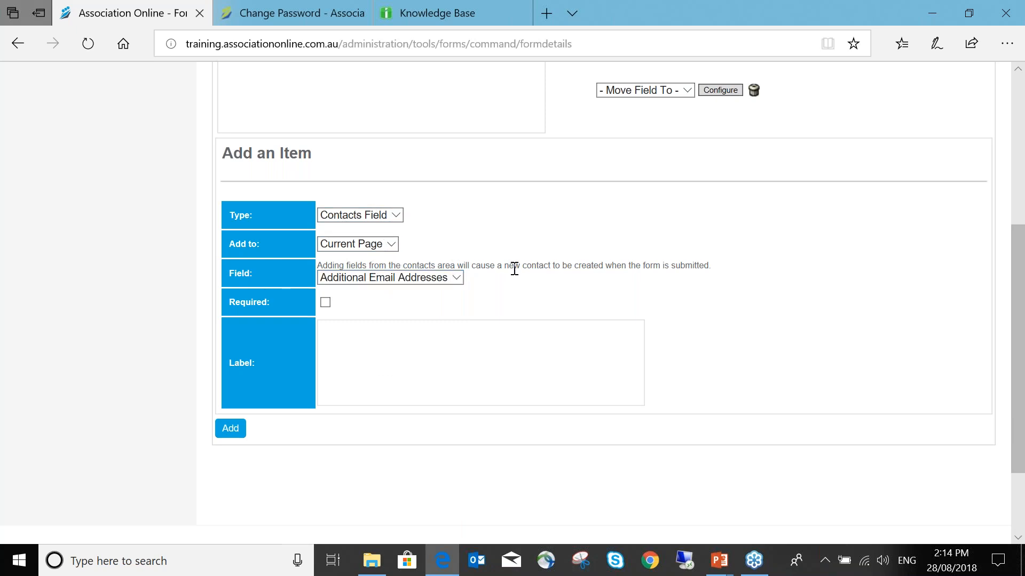
left_click(431, 282)
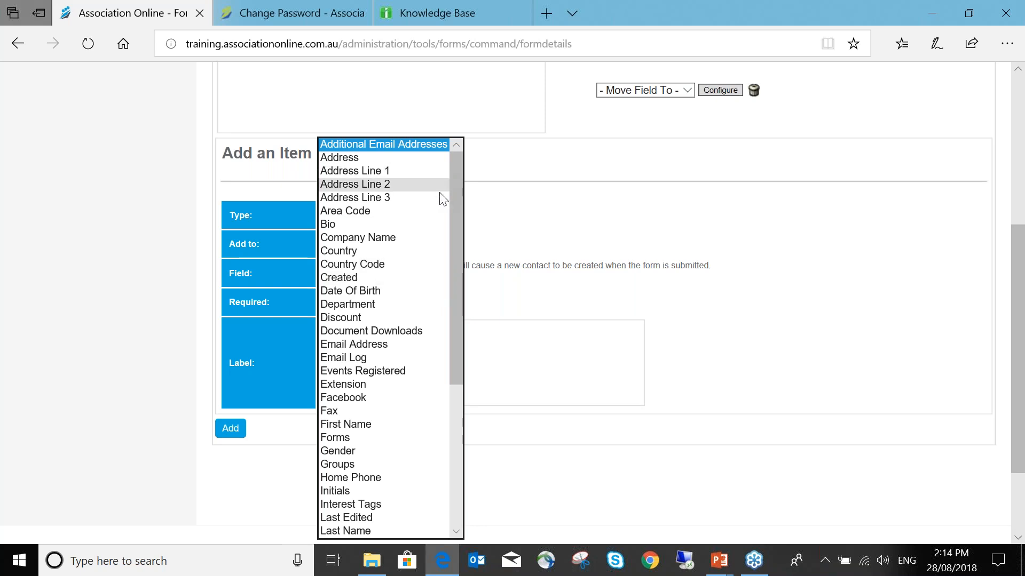
scroll(438, 244, "down", 2)
scroll(439, 271, "down", 7)
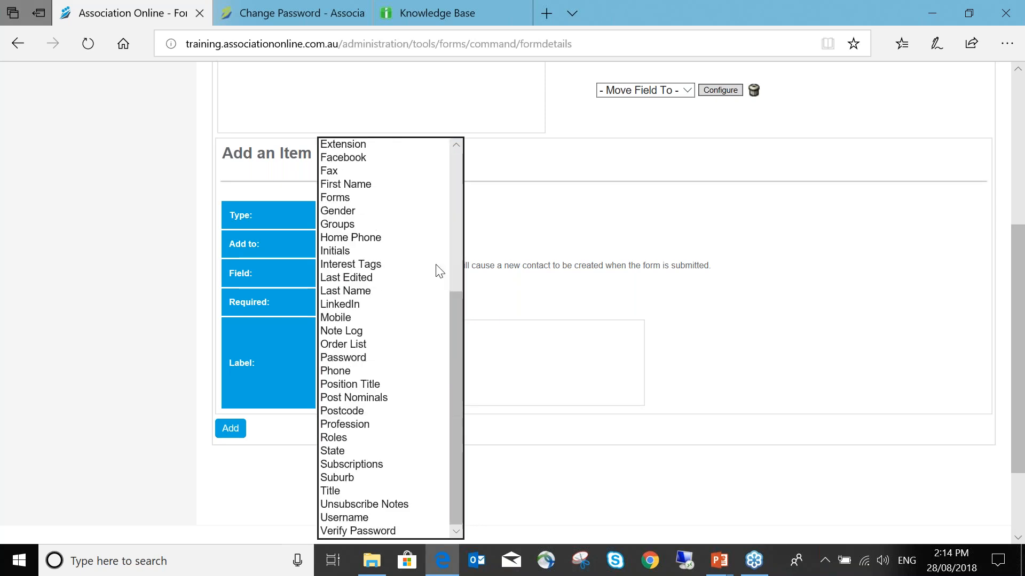
scroll(439, 271, "up", 6)
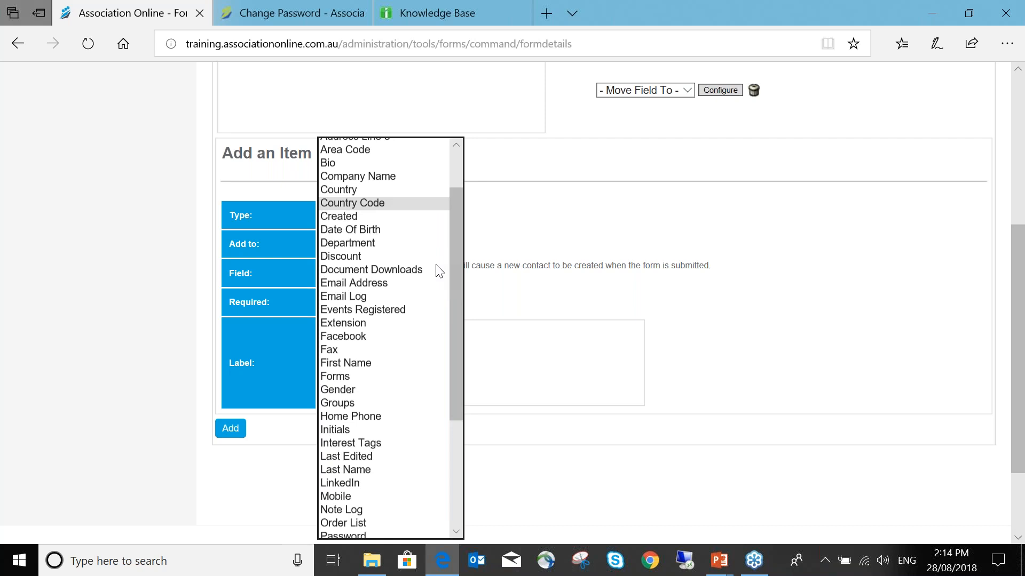
scroll(439, 271, "down", 4)
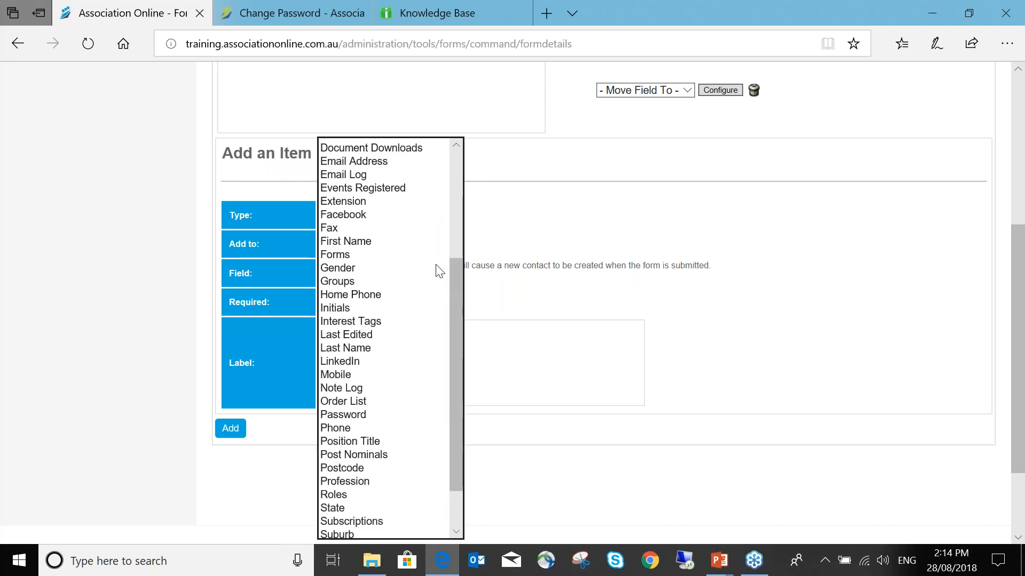
left_click(419, 240)
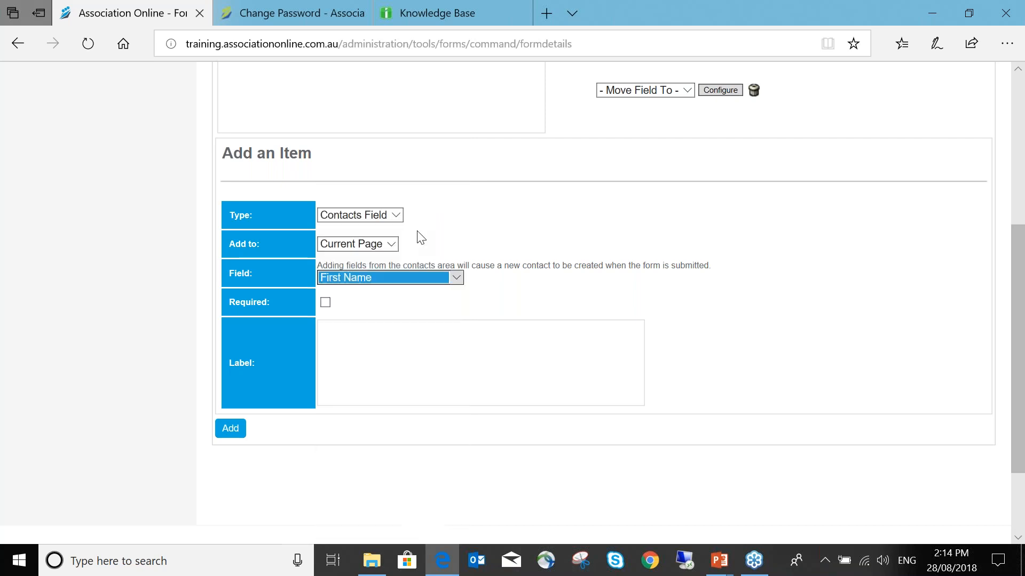
- Make the First Name contacts field required, label it "First Name" and add it to the form
left_click(325, 302)
left_click(363, 336)
type("Fri")
key("BackSpace")
key("BackSpace")
type("irst Name")
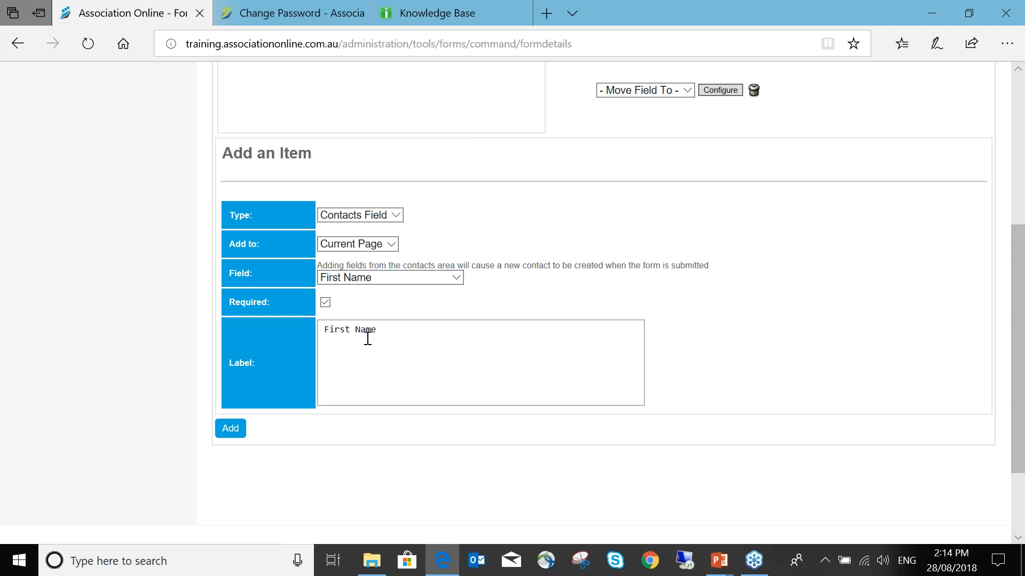
left_click(230, 436)
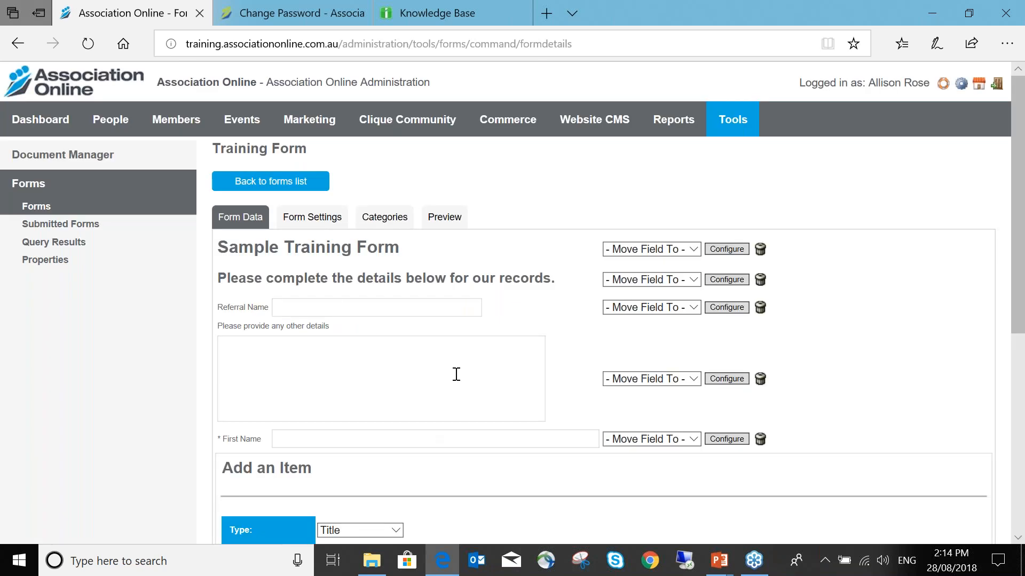
- Add a required Contacts Field item for Last Name, labelled "Surname", to the current page
scroll(457, 374, "down", 4)
left_click(360, 314)
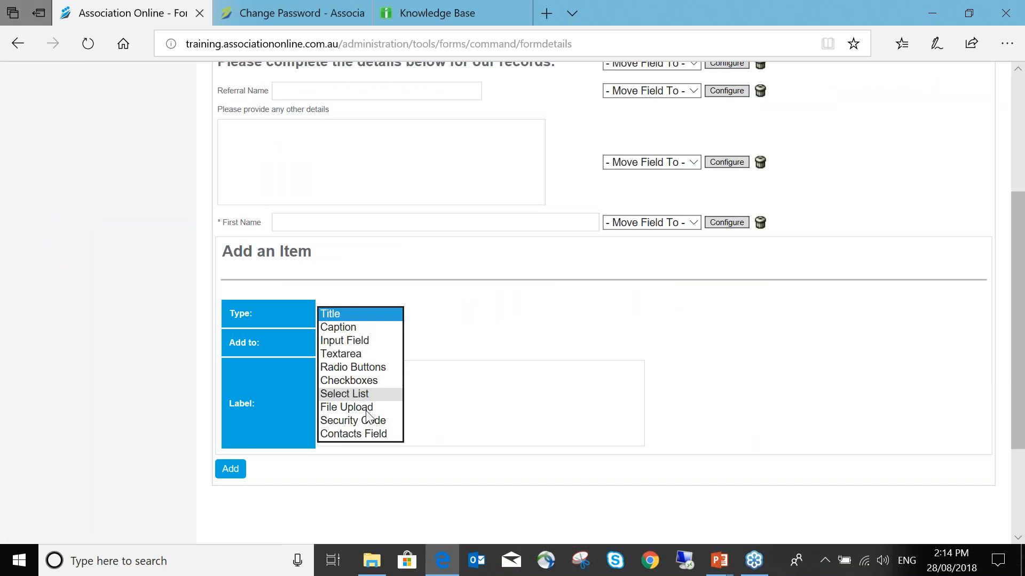
left_click(367, 433)
left_click(418, 374)
scroll(367, 392, "down", 5)
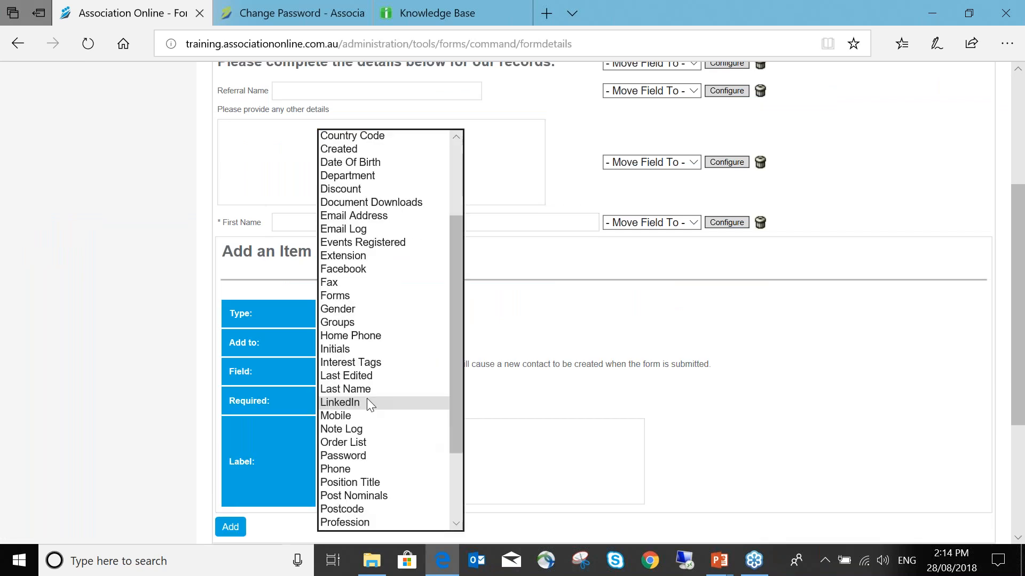
left_click(370, 385)
left_click(416, 458)
left_click(325, 401)
left_click(373, 443)
type("Surname")
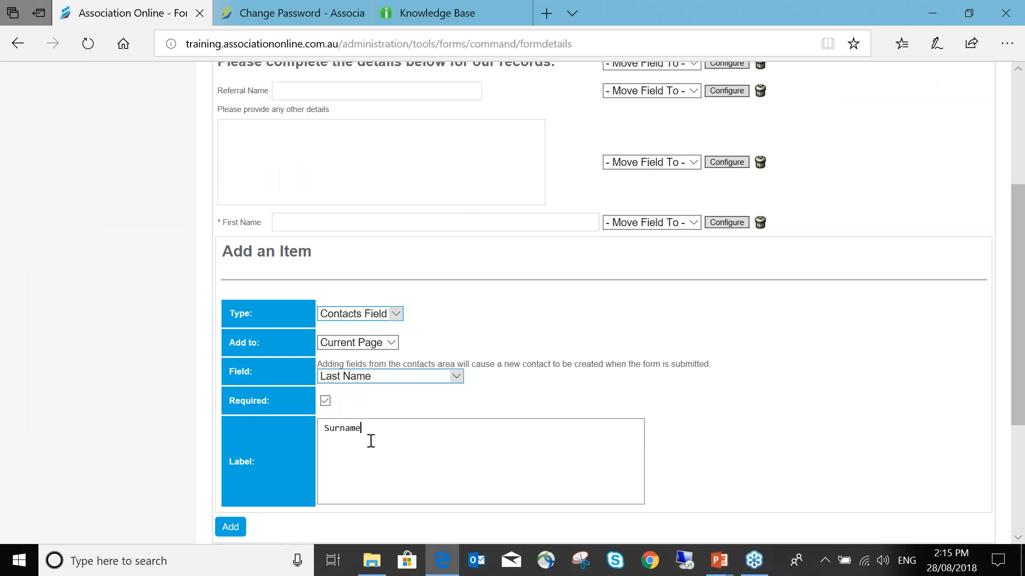
left_click(230, 527)
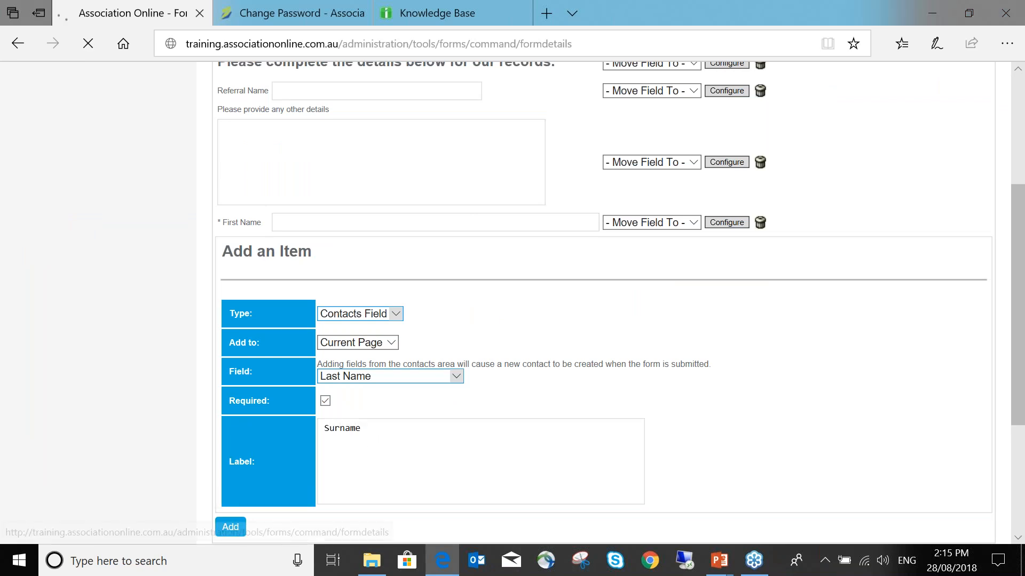
- Add a required Contacts Field item for Email Address, labelled "Email Address", to the current page
scroll(533, 321, "down", 5)
left_click(360, 268)
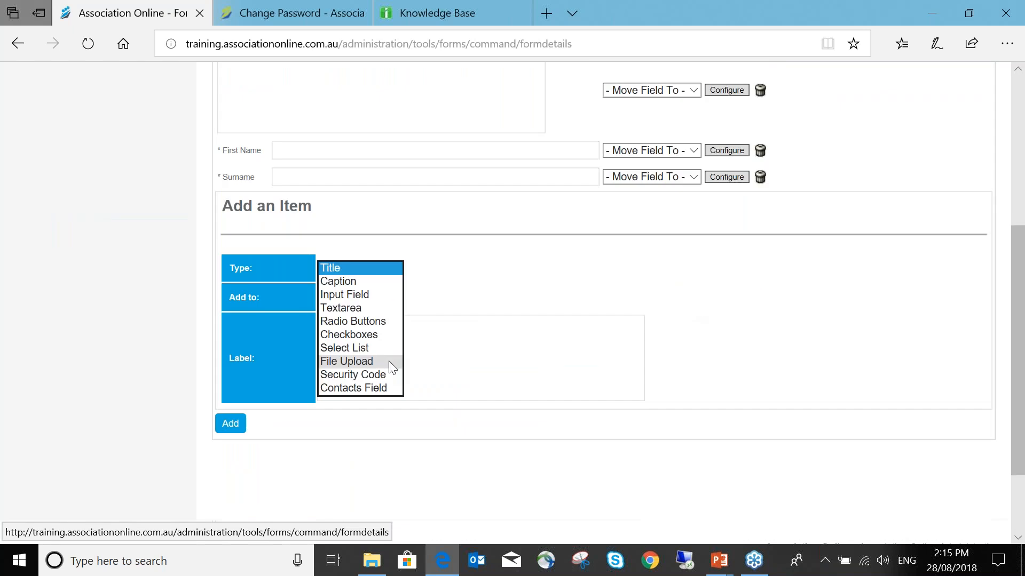
left_click(373, 388)
left_click(416, 332)
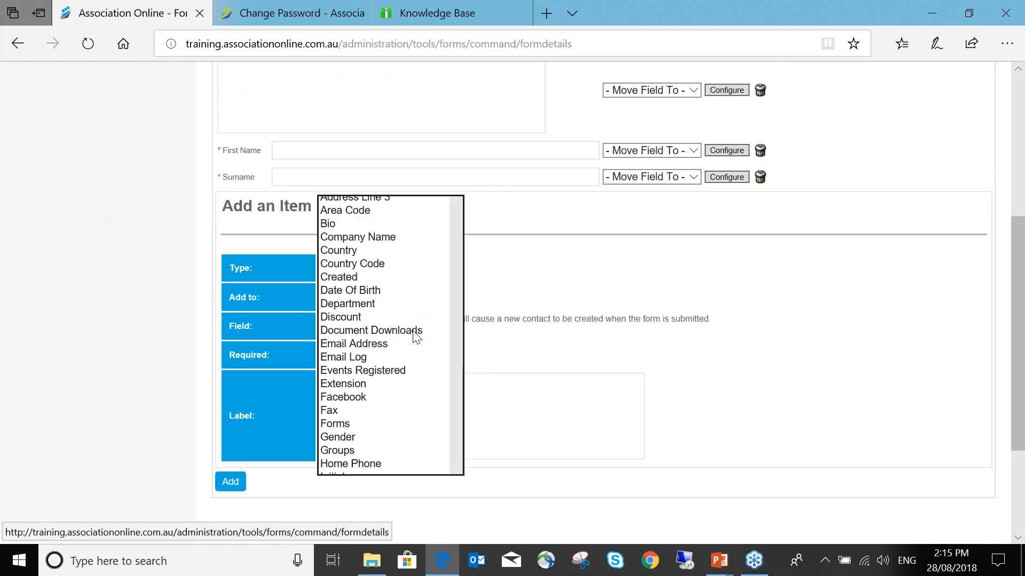
left_click(374, 344)
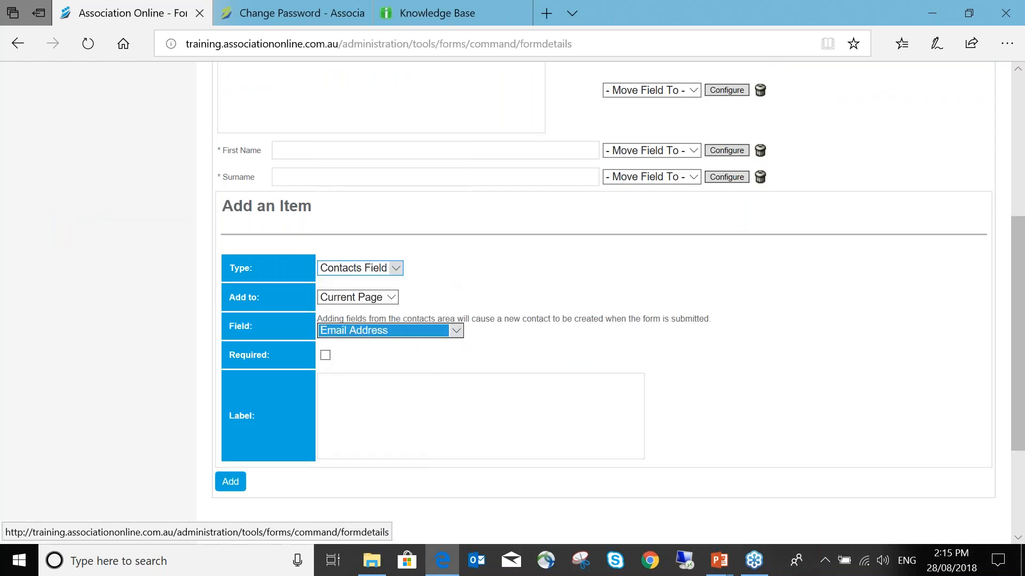
left_click(325, 355)
key("Tab")
type("Email Address")
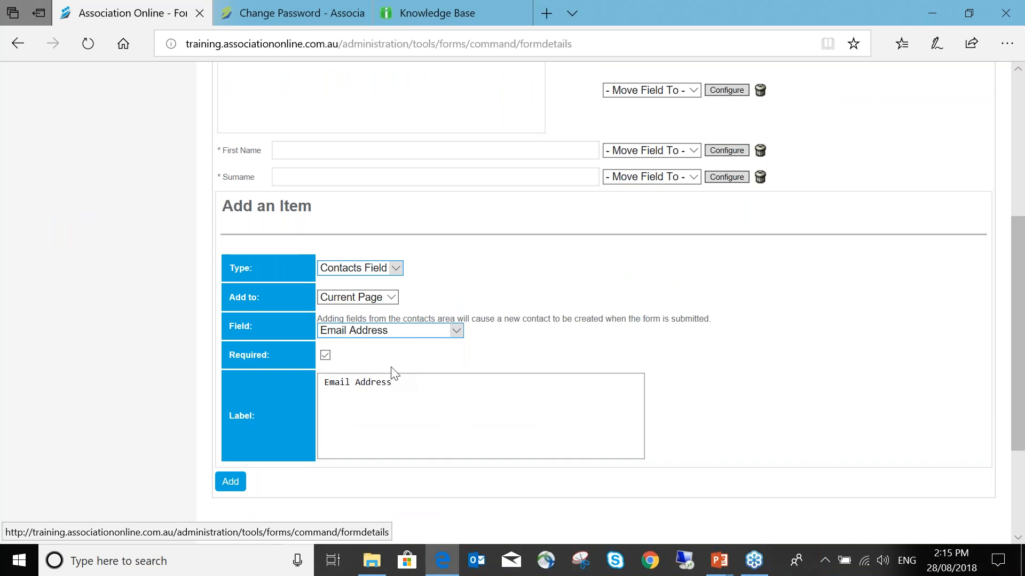
left_click(230, 481)
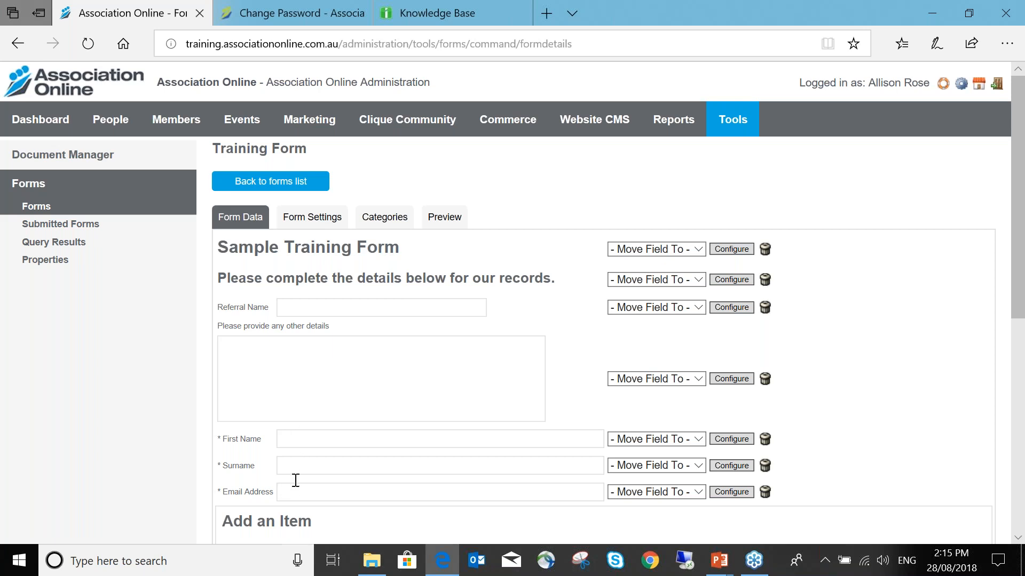
- Reorder the form so Referral Name follows the Email Address field and the "Please provide any other details" textarea comes last
left_click(698, 309)
left_click(680, 349)
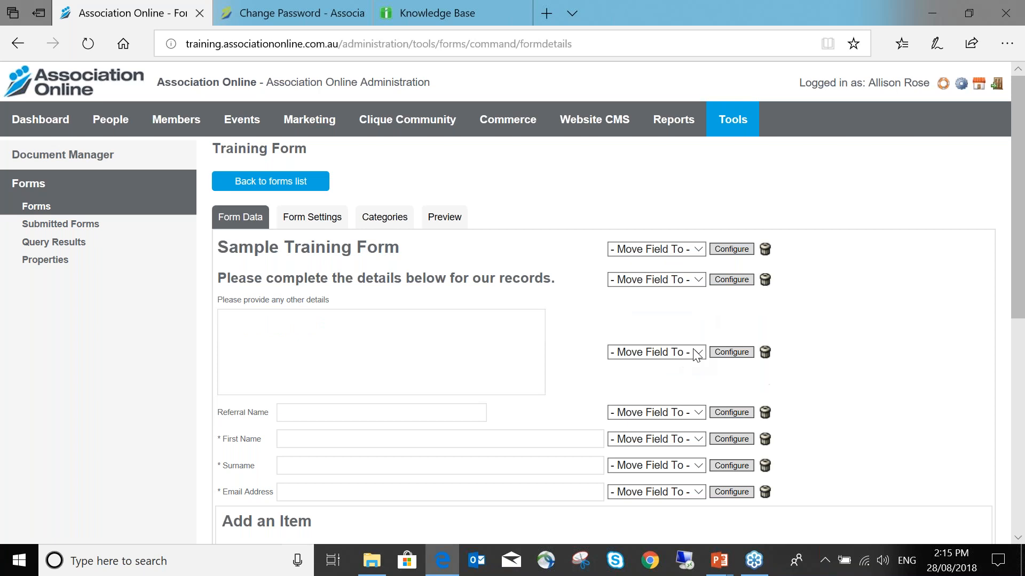
left_click(697, 354)
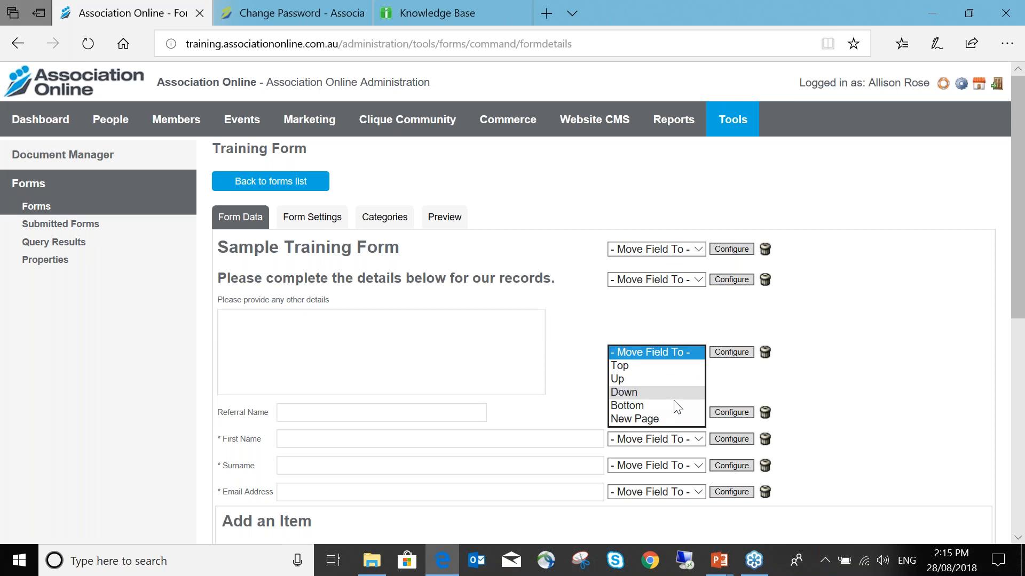
left_click(674, 404)
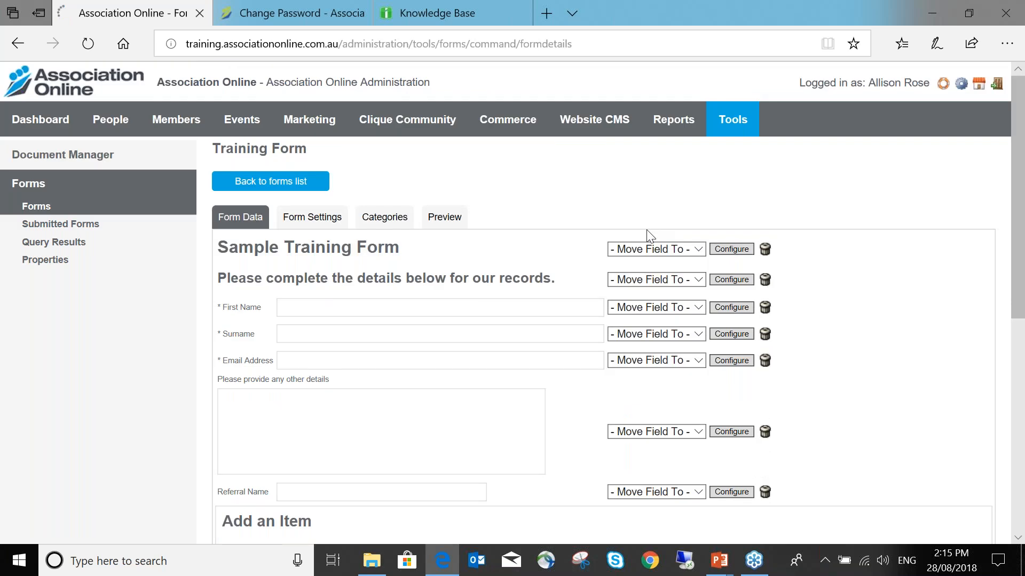
left_click(675, 362)
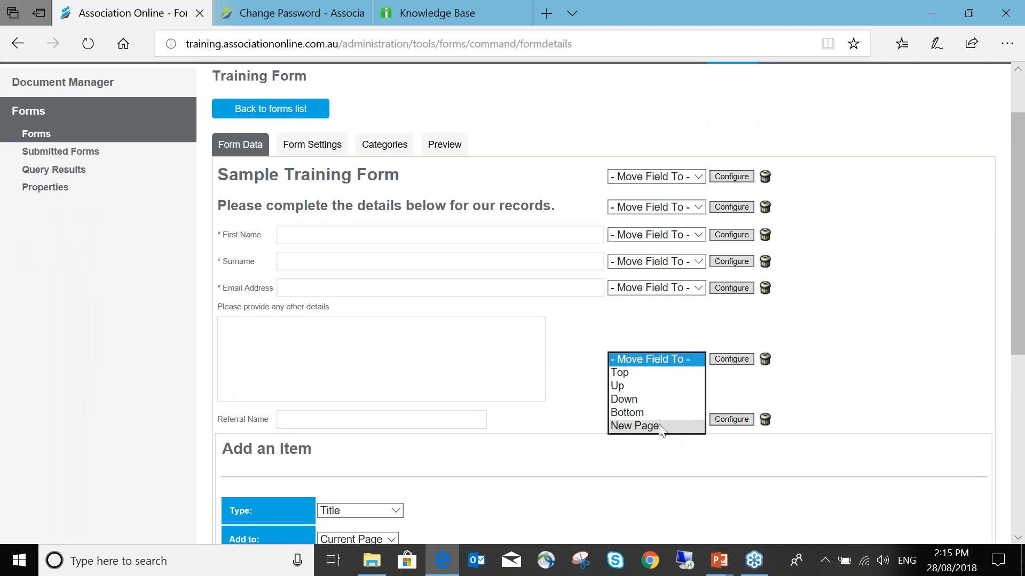
left_click(651, 410)
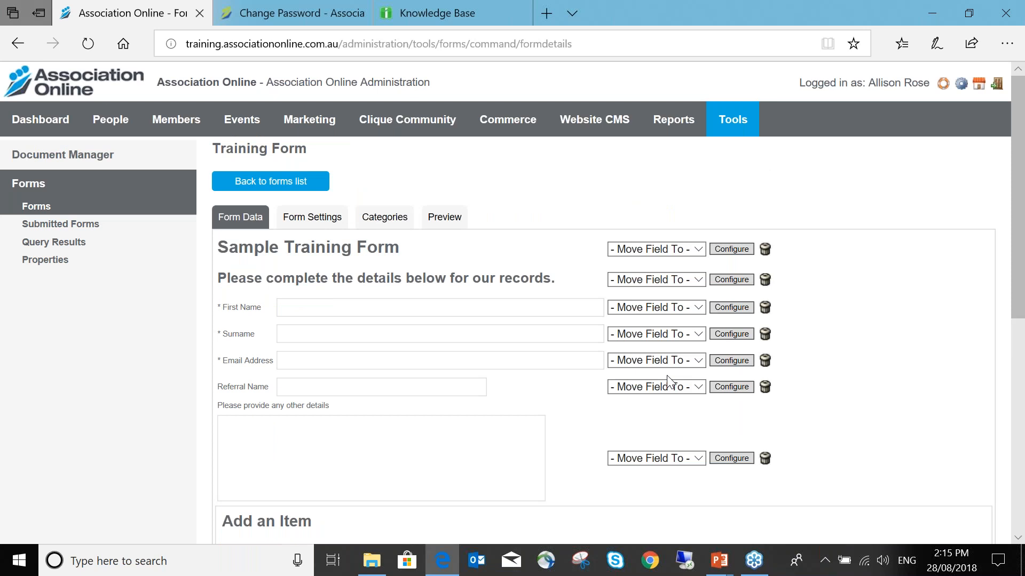
- Look over the First Name, Surname and Email Address contact fields on the form
left_click(313, 307)
scroll(319, 350, "down", 1)
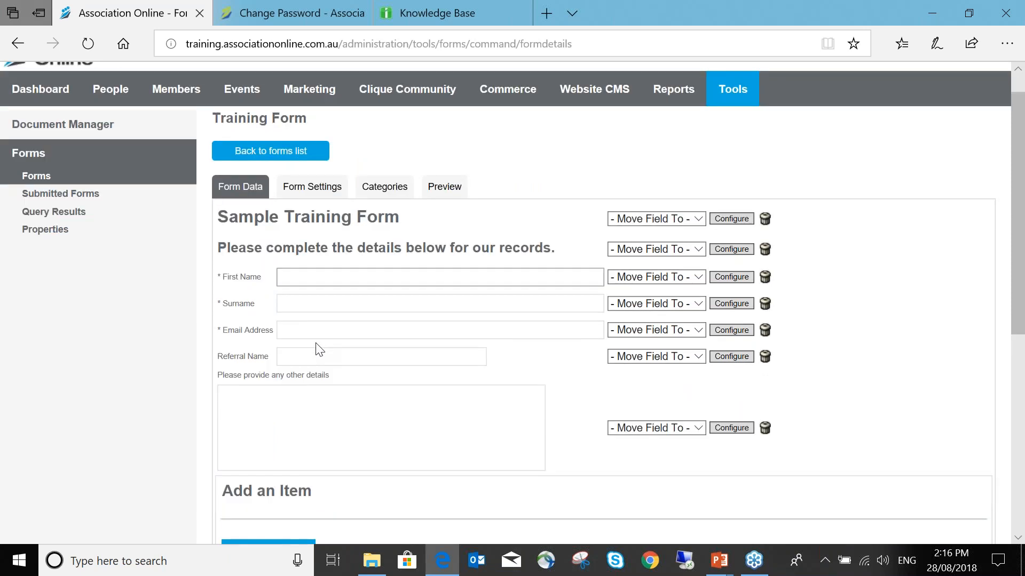
scroll(318, 350, "down", 3)
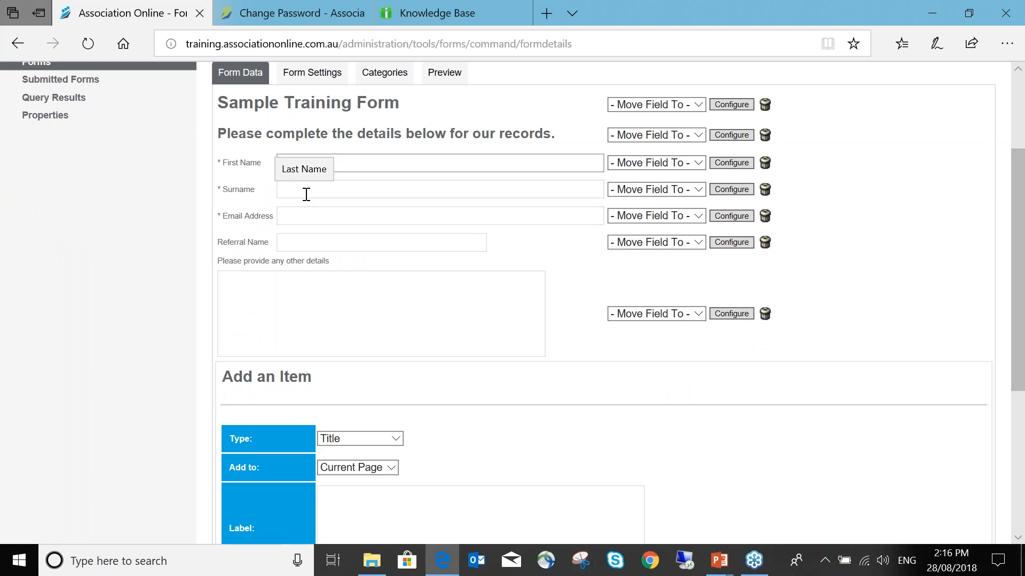
left_click_drag(228, 165, 283, 215)
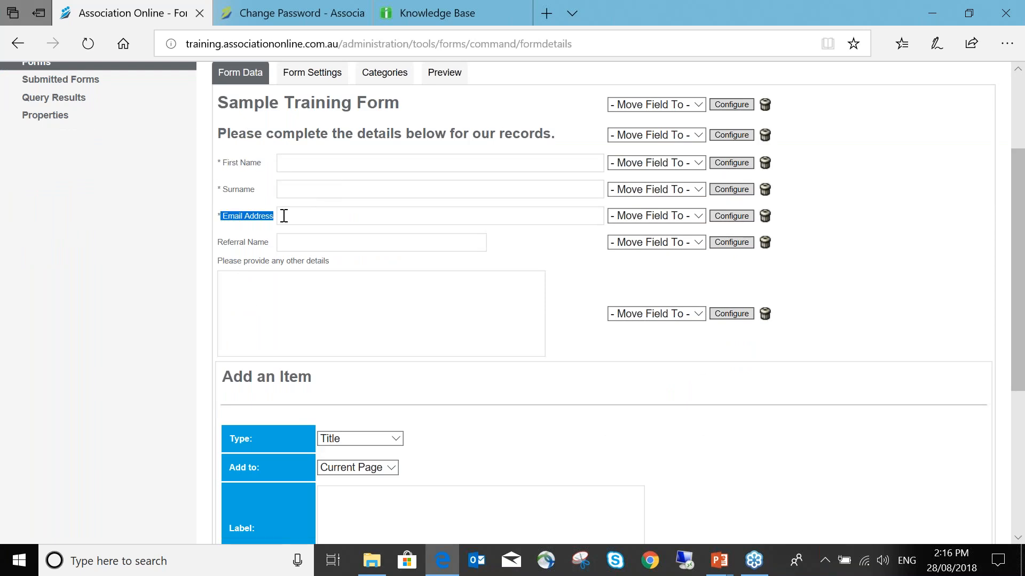
left_click(308, 162)
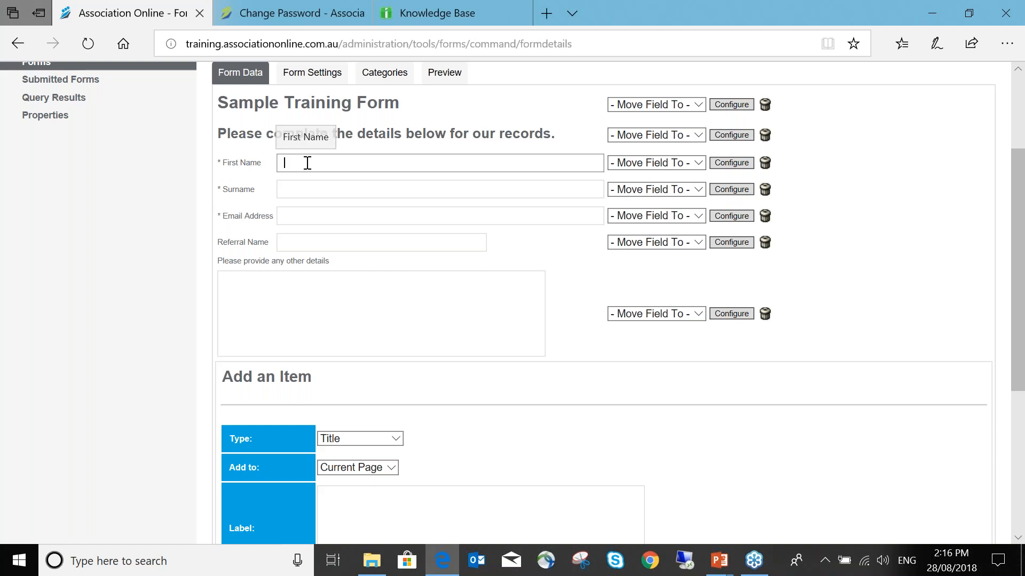
left_click(309, 190)
left_click(313, 220)
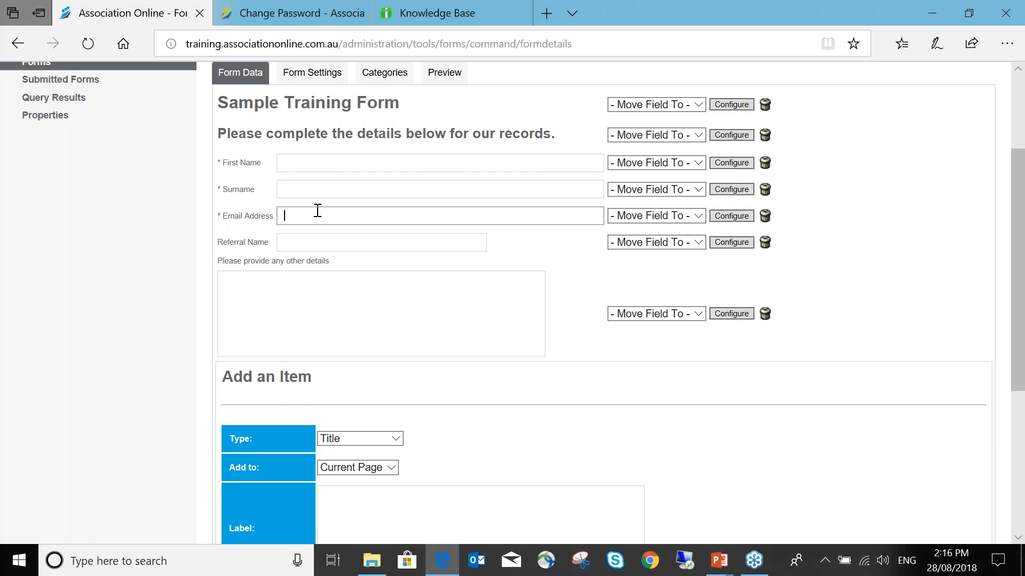
- Set the new item's type to Radio Buttons and label it "Did you like our event?"
scroll(345, 311, "down", 1)
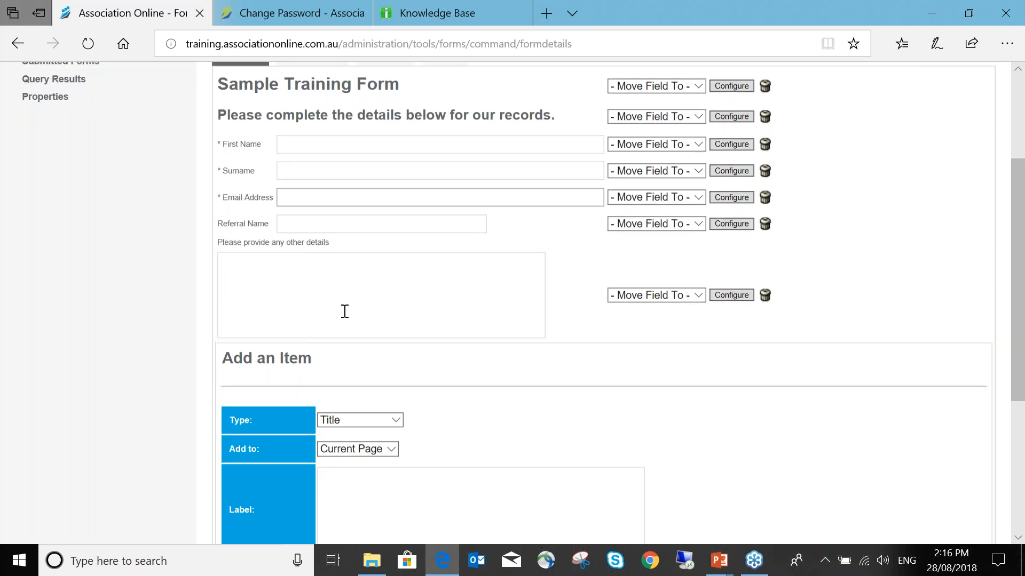
scroll(345, 311, "down", 4)
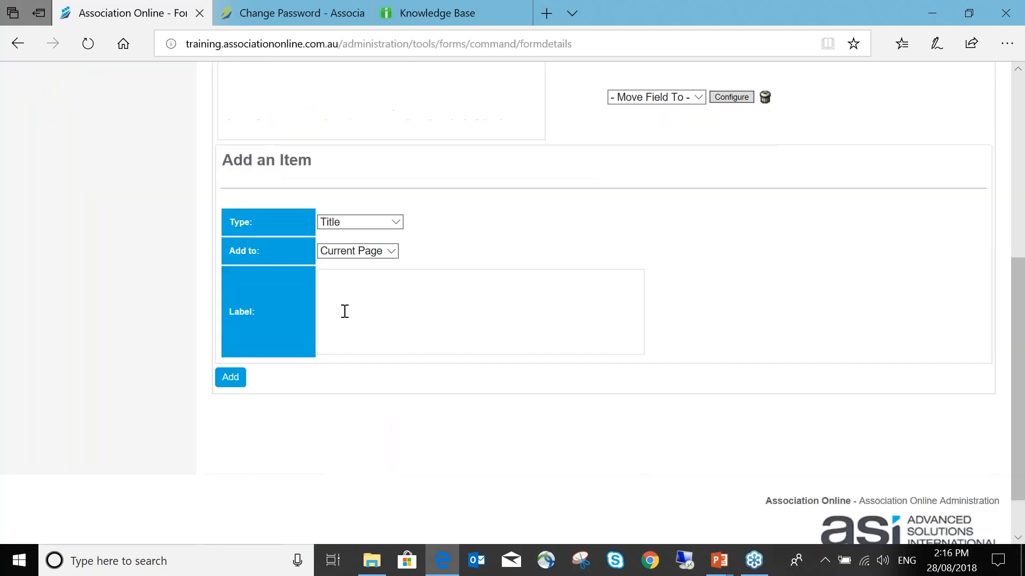
left_click(396, 224)
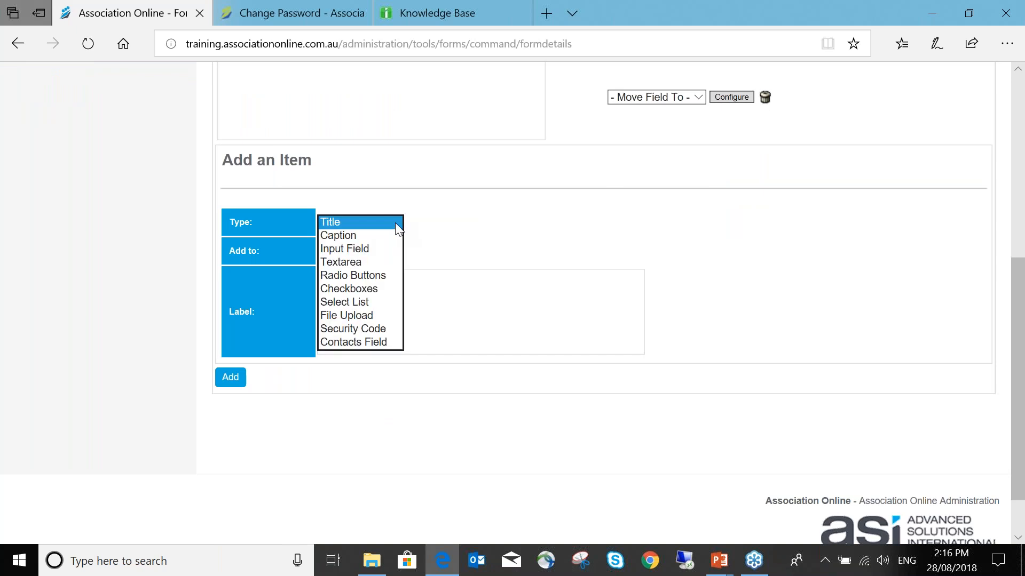
left_click(387, 276)
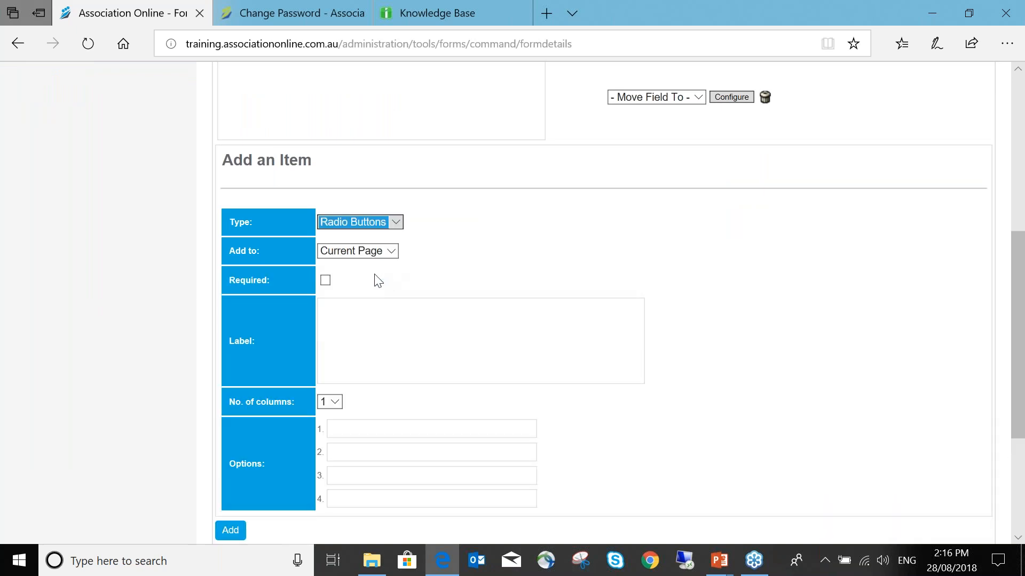
left_click(353, 314)
type("Did you like our event?")
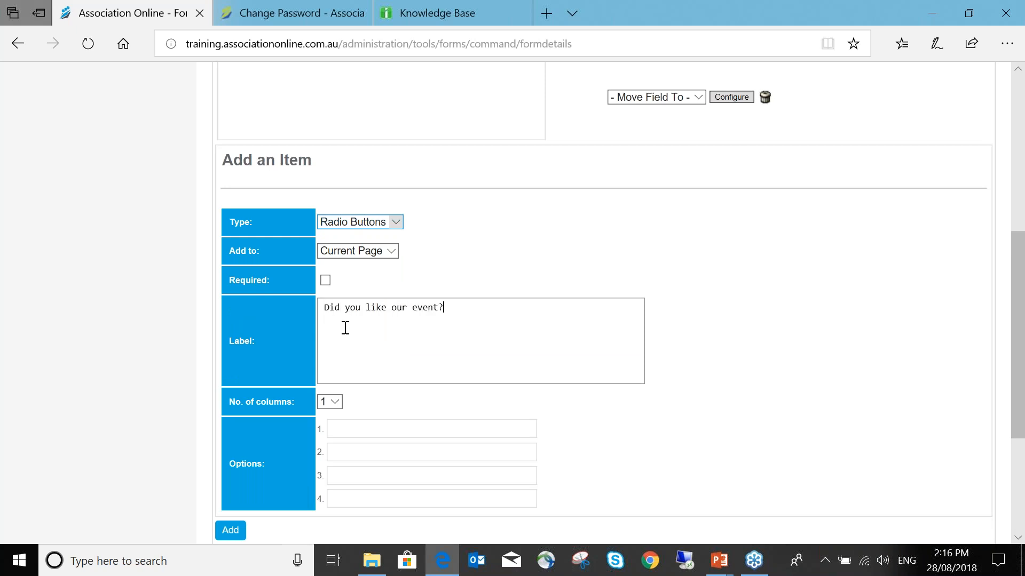
- Give the radio buttons 3 columns and the options Yes, no and Maybe, and add the item to the form
scroll(446, 341, "down", 1)
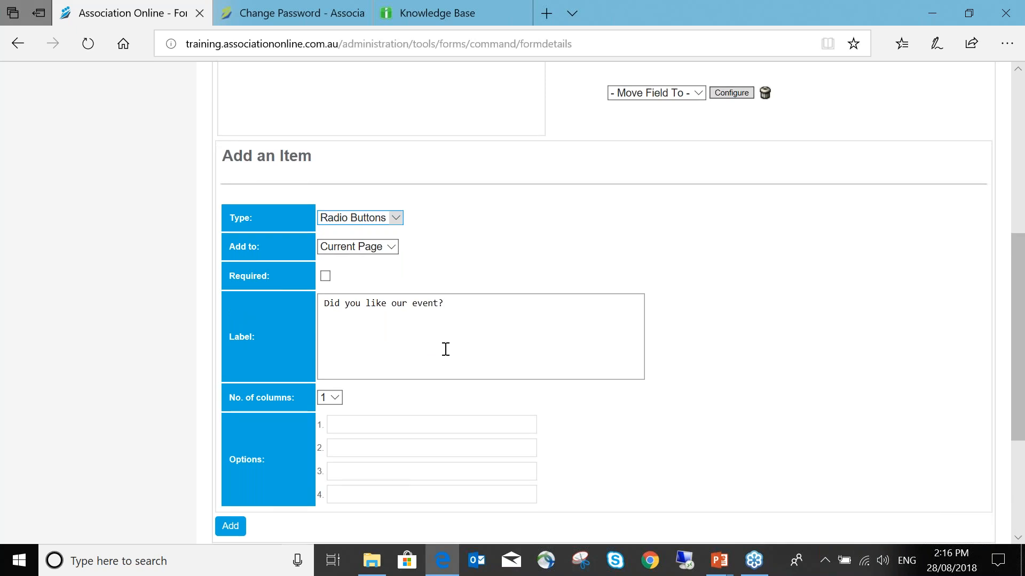
scroll(446, 349, "down", 1)
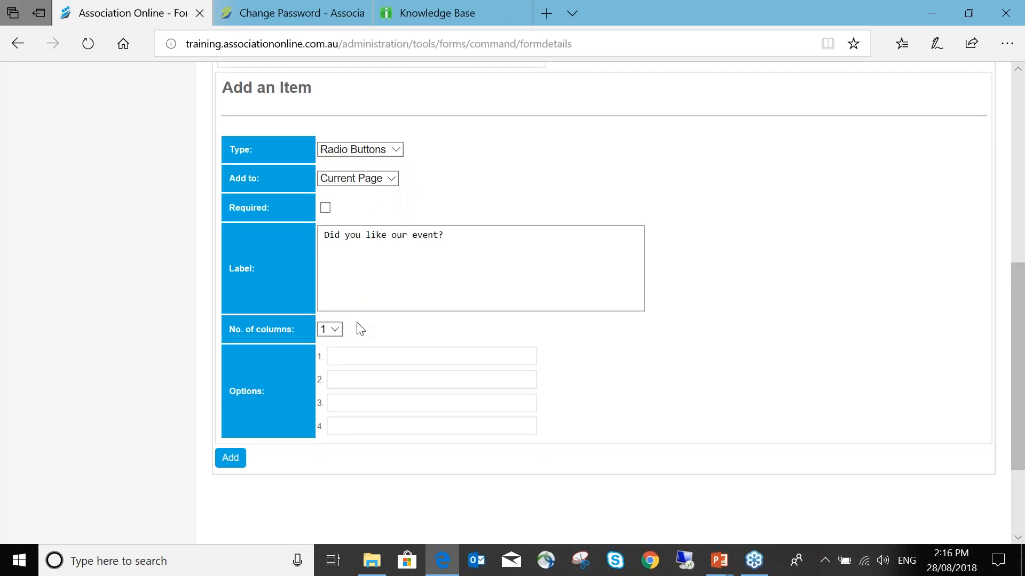
scroll(349, 332, "down", 1)
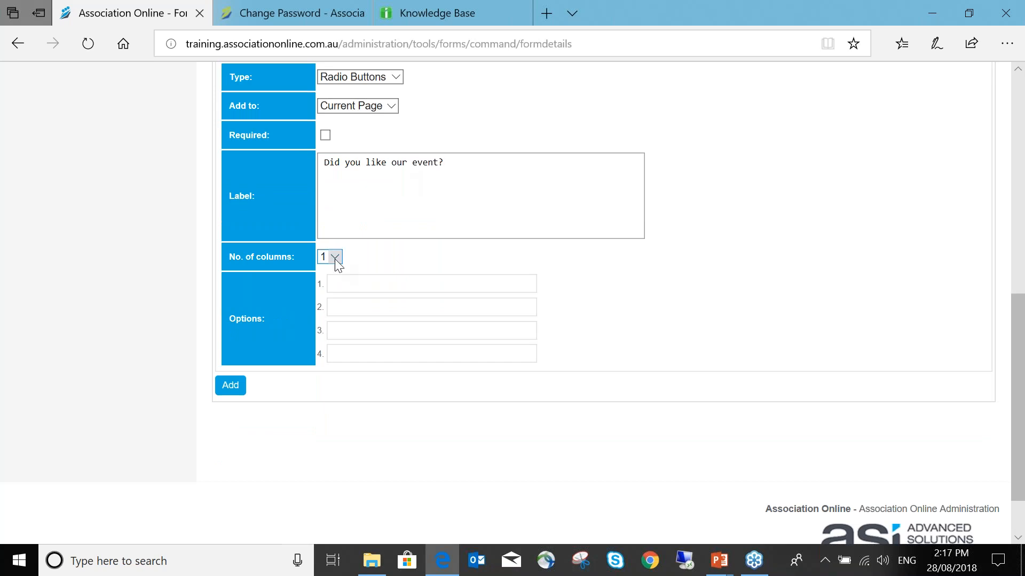
left_click(335, 257)
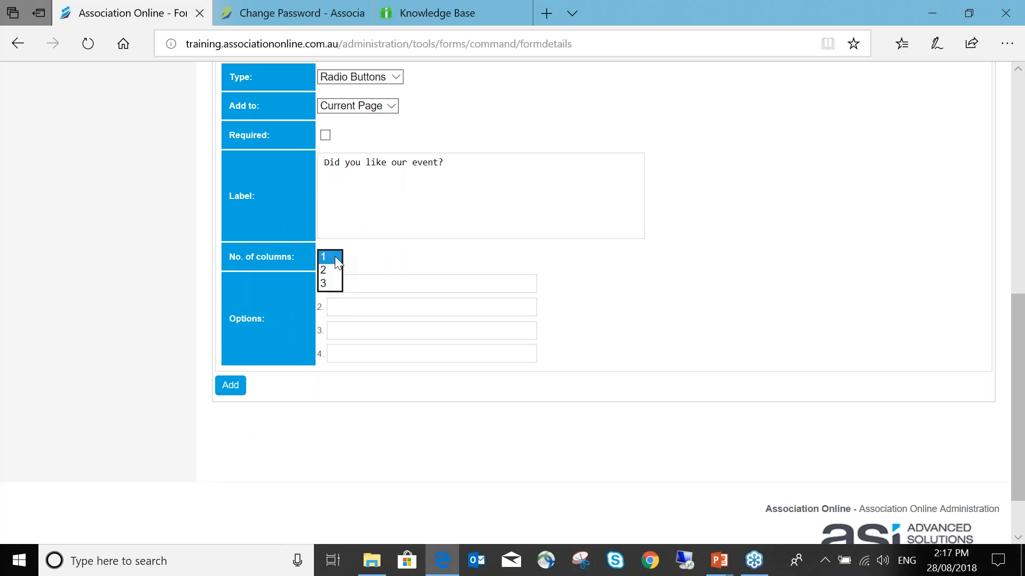
left_click(331, 284)
left_click(337, 259)
left_click(355, 280)
type("Yes")
key("Tab")
type("no")
key("Tab")
type("maybe")
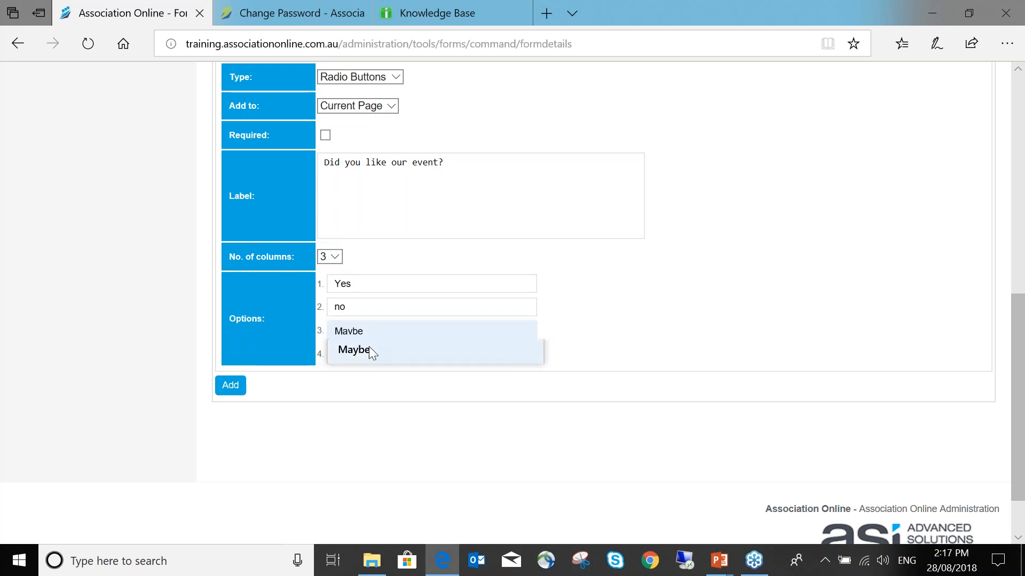
left_click(369, 346)
left_click(230, 386)
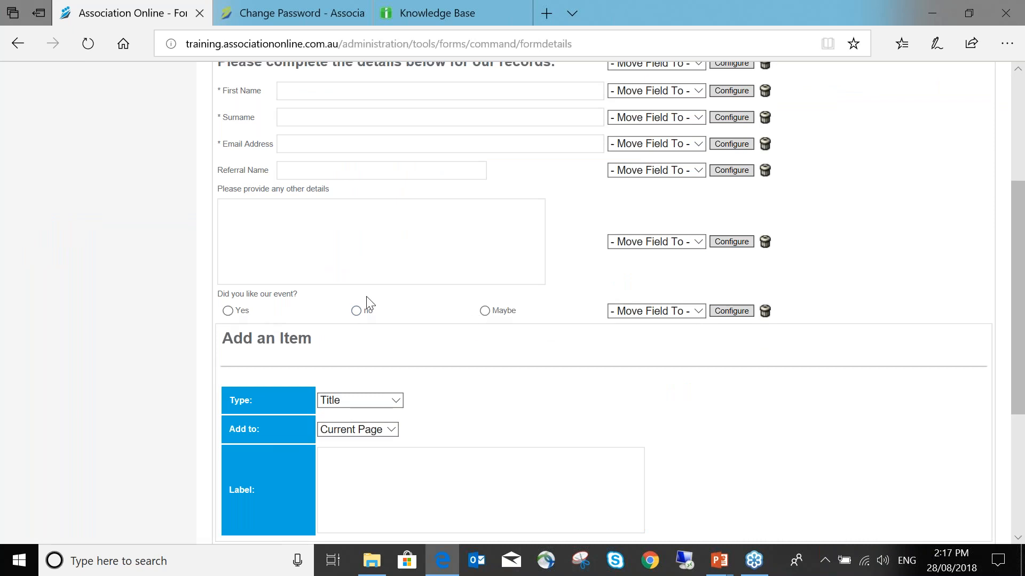
- Set the new item's type to Checkboxes and label it "How did you hear about us?"
scroll(402, 335, "down", 1)
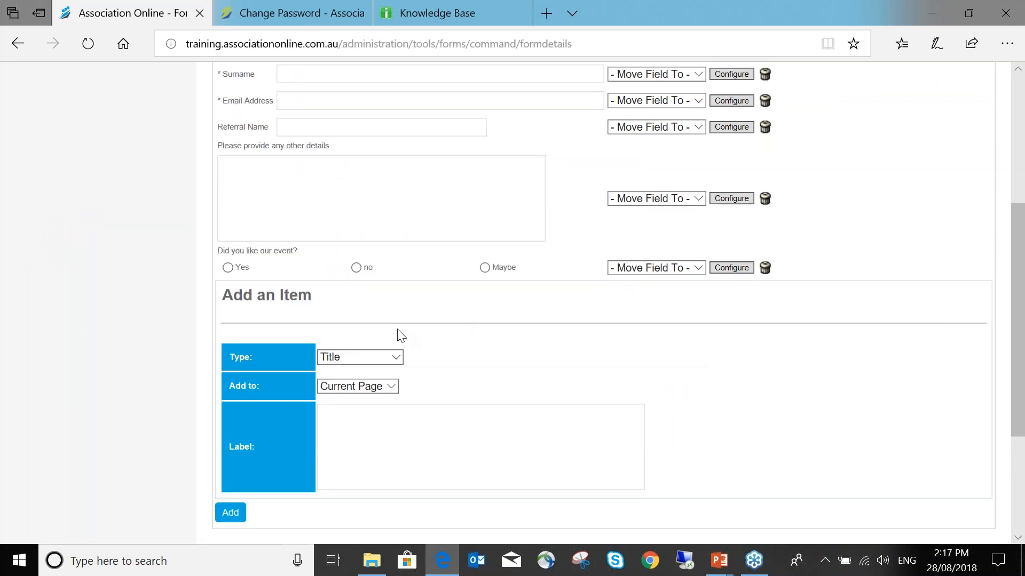
scroll(402, 335, "down", 2)
left_click(374, 256)
left_click(376, 322)
left_click(368, 352)
type("What did")
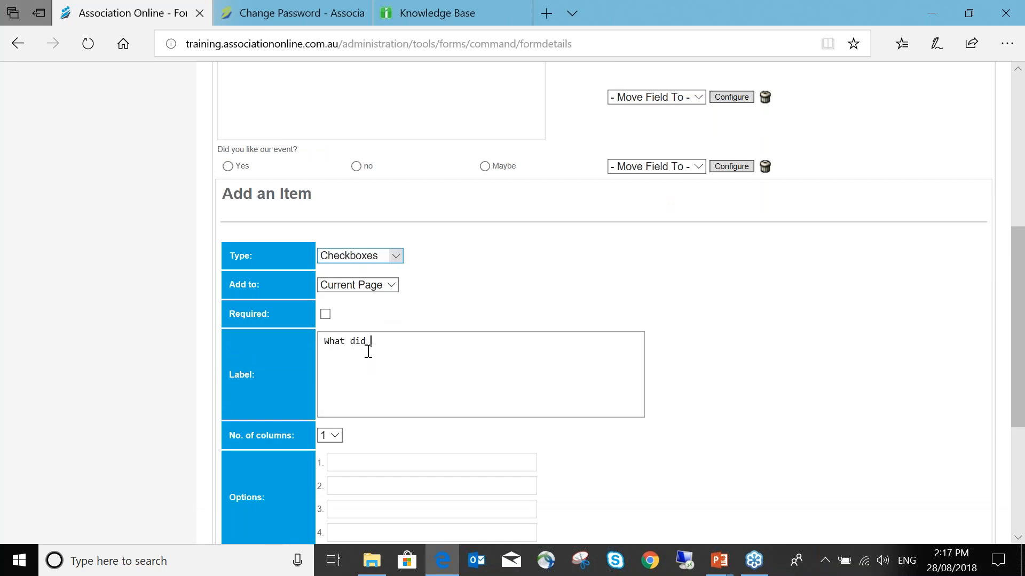
key("ctrl+BackSpace")
key("ctrl+BackSpace")
type("How did you hear about us?")
- Enter the checkbox options Internet, Another Association, Yellow Pages and Cookie Monster told me, and add the item to the form
scroll(368, 351, "down", 1)
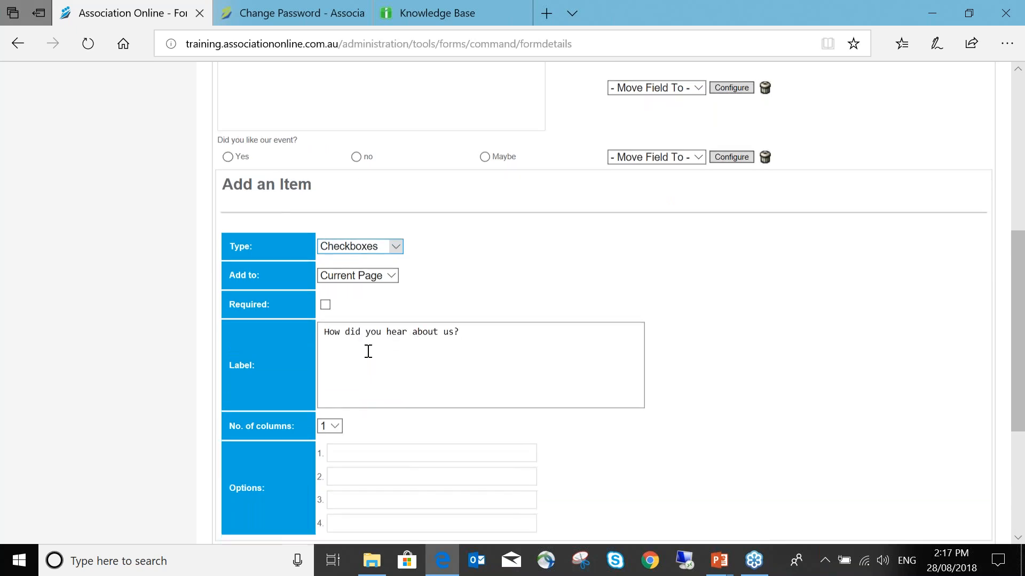
scroll(368, 351, "down", 3)
left_click(379, 247)
type("Internet")
key("Tab")
type("Another Association")
key("Tab")
type("A")
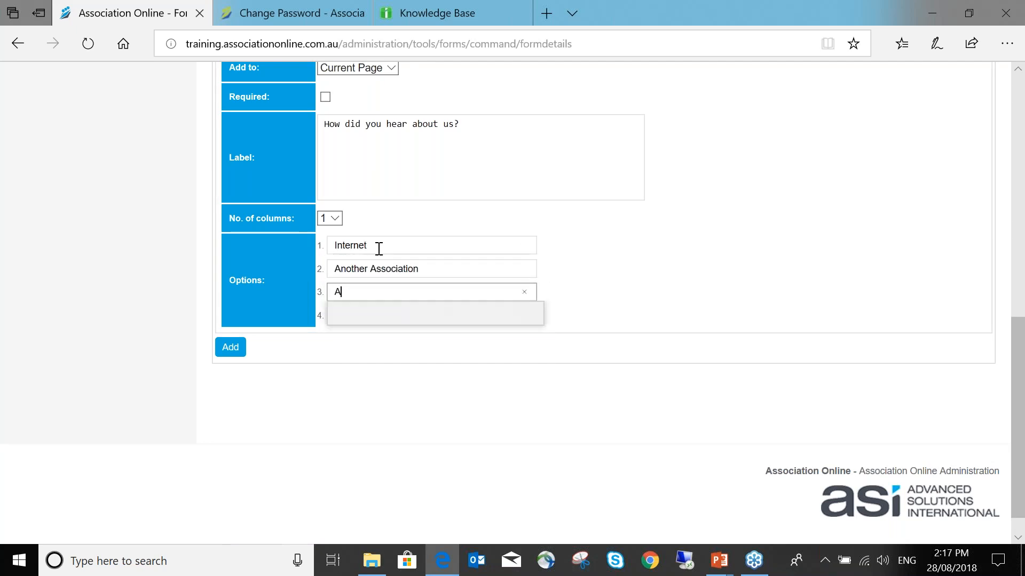
key("BackSpace")
type("Yellow Pages")
key("Tab")
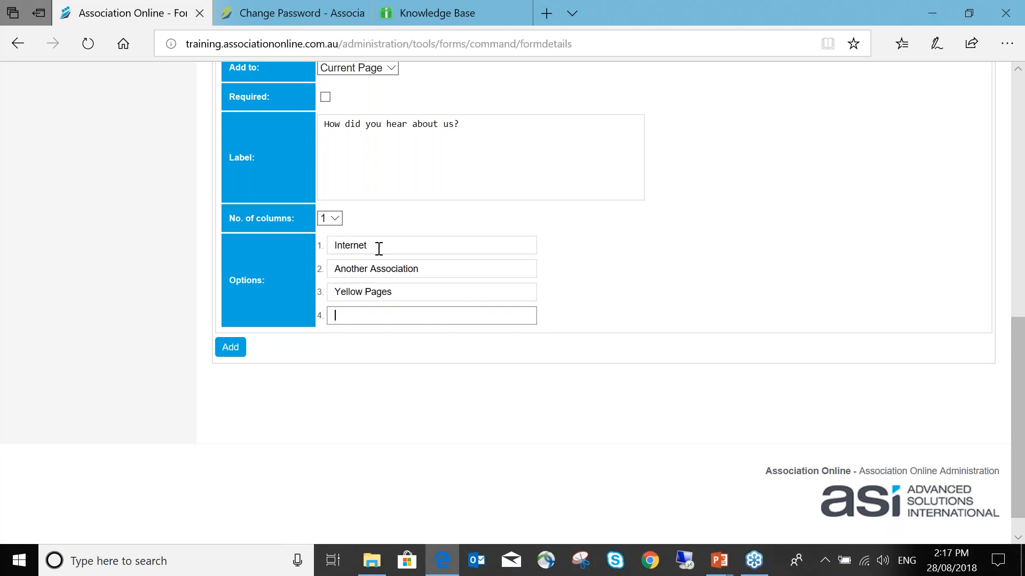
type("Cookie Monster told me")
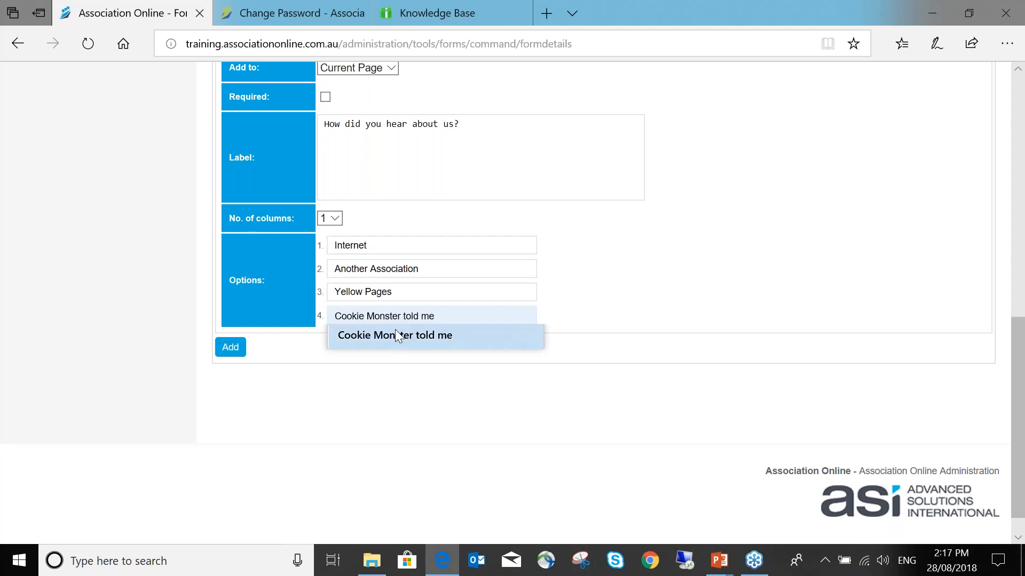
left_click(395, 335)
left_click(228, 347)
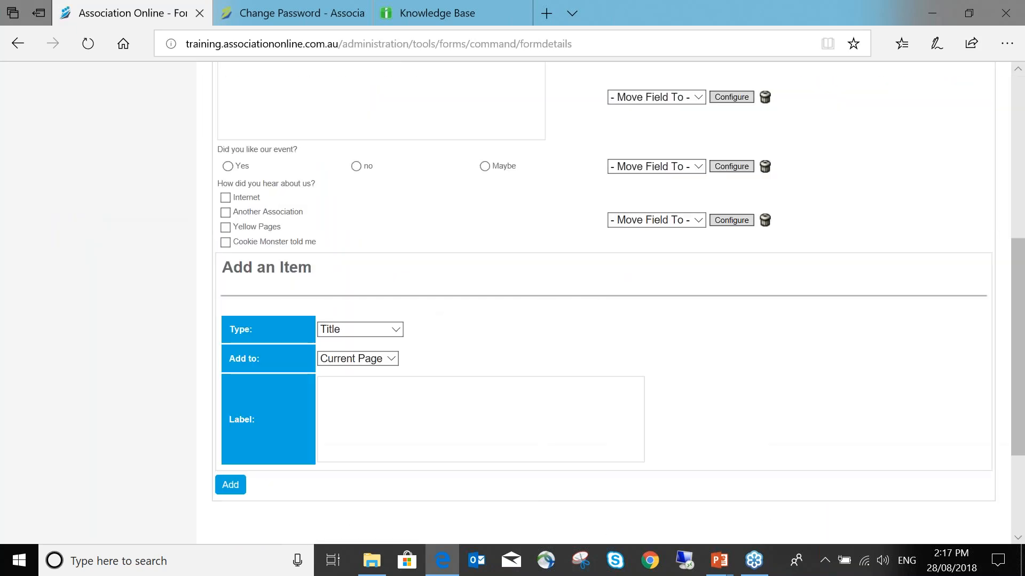
- Test the Another Association and Yellow Pages checkboxes by ticking and clearing each one
left_click(225, 213)
left_click(225, 213)
left_click(225, 227)
left_click(225, 227)
- Set the new item's type to Select List and label it "What type of member are you?"
scroll(488, 247, "down", 1)
scroll(475, 264, "down", 1)
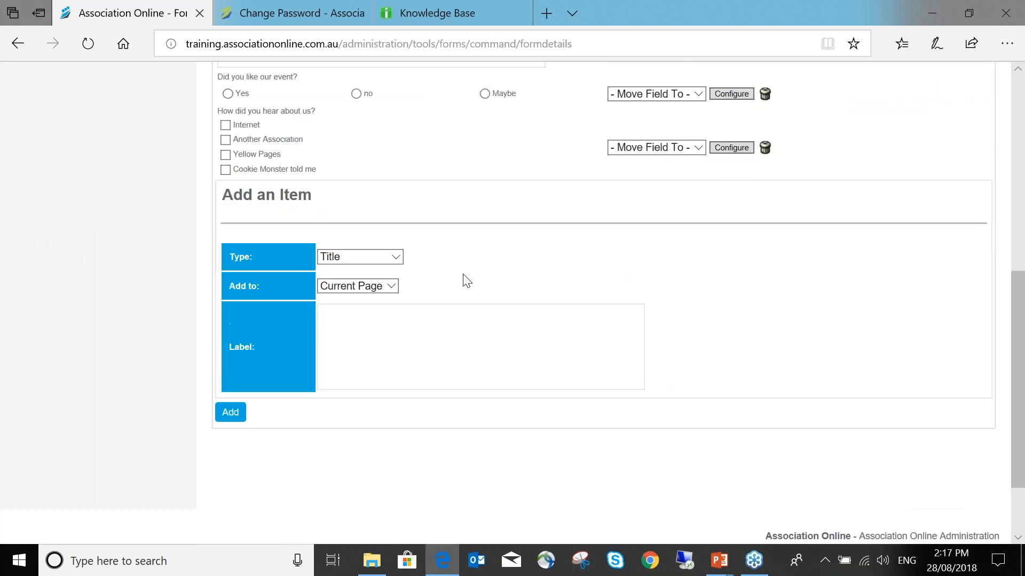
left_click(392, 260)
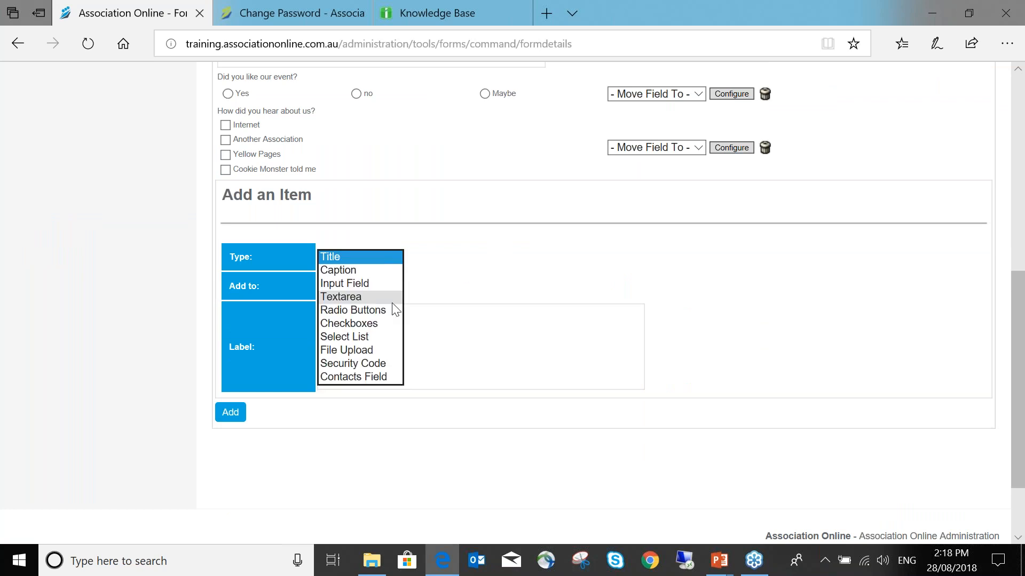
left_click(387, 337)
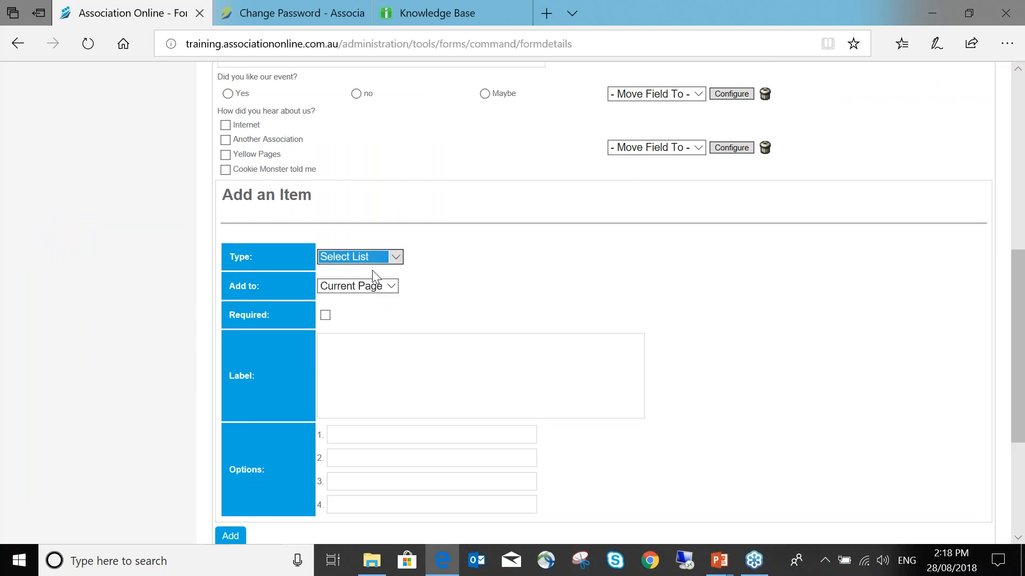
left_click(405, 351)
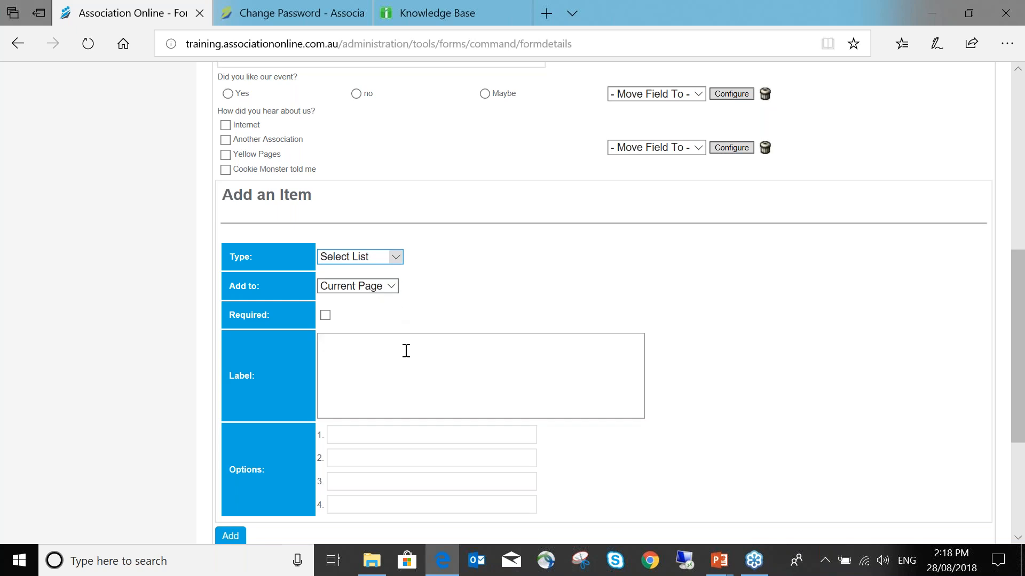
type("What type of member are you>?")
key("BackSpace")
key("BackSpace")
type("?")
- Enter the list options full Member, Associate Member, Another Association and Not a member, and add the item to the form
scroll(503, 266, "down", 4)
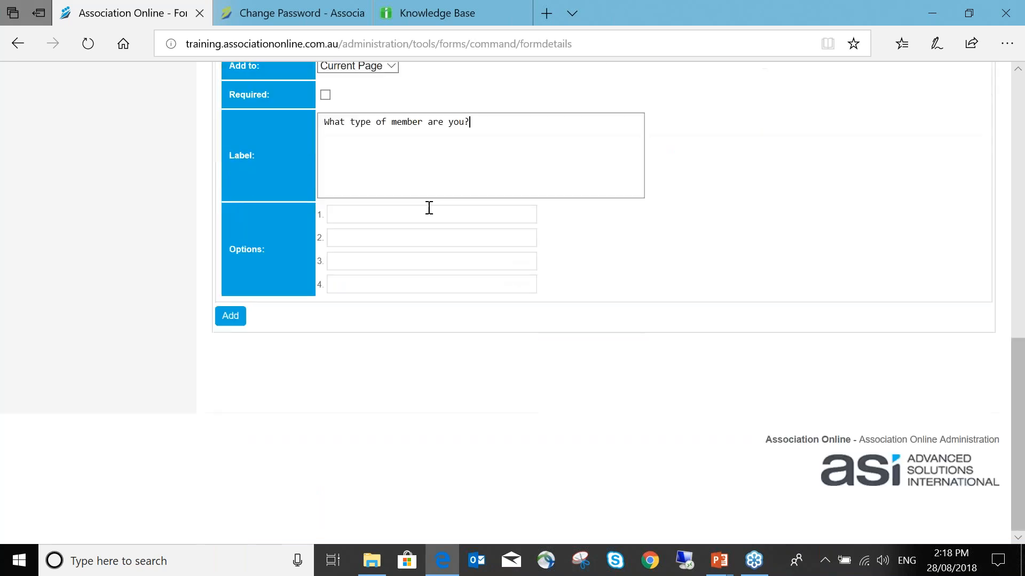
left_click(429, 213)
type("Full")
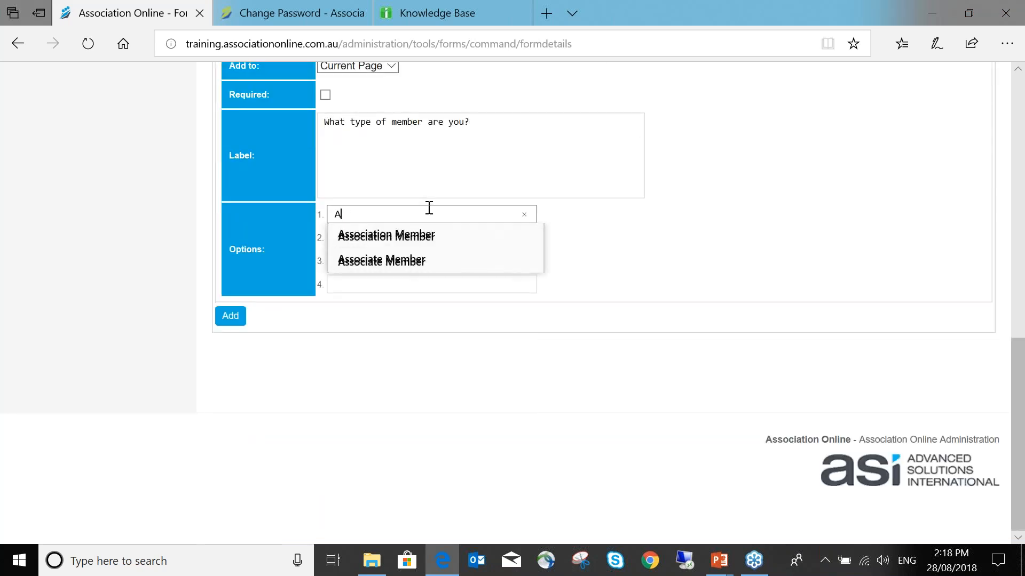
left_click(428, 232)
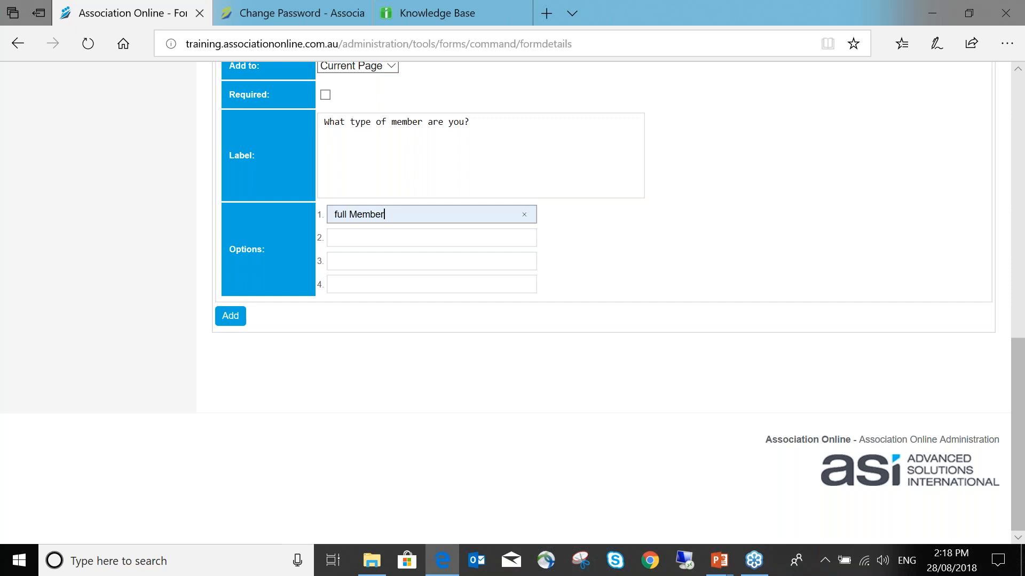
left_click(428, 245)
type("Associate Member")
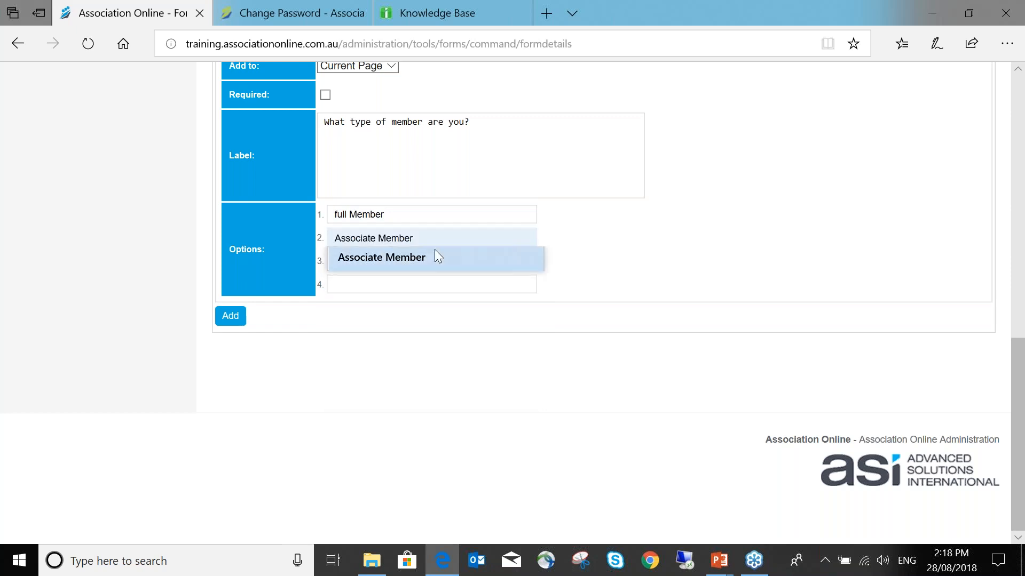
left_click(434, 250)
left_click(431, 261)
type("Another Association")
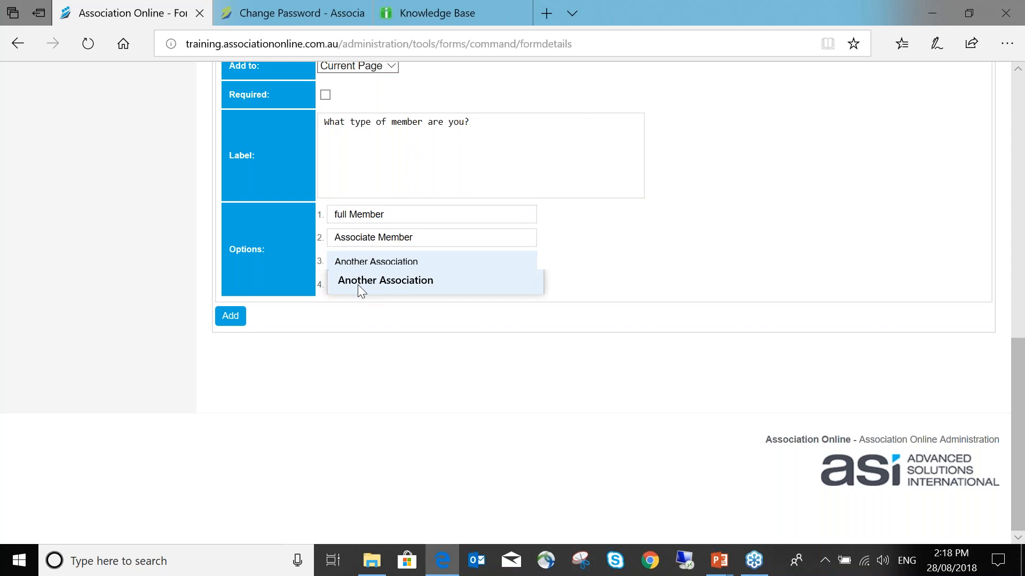
left_click(358, 288)
left_click(357, 285)
type("Not a member")
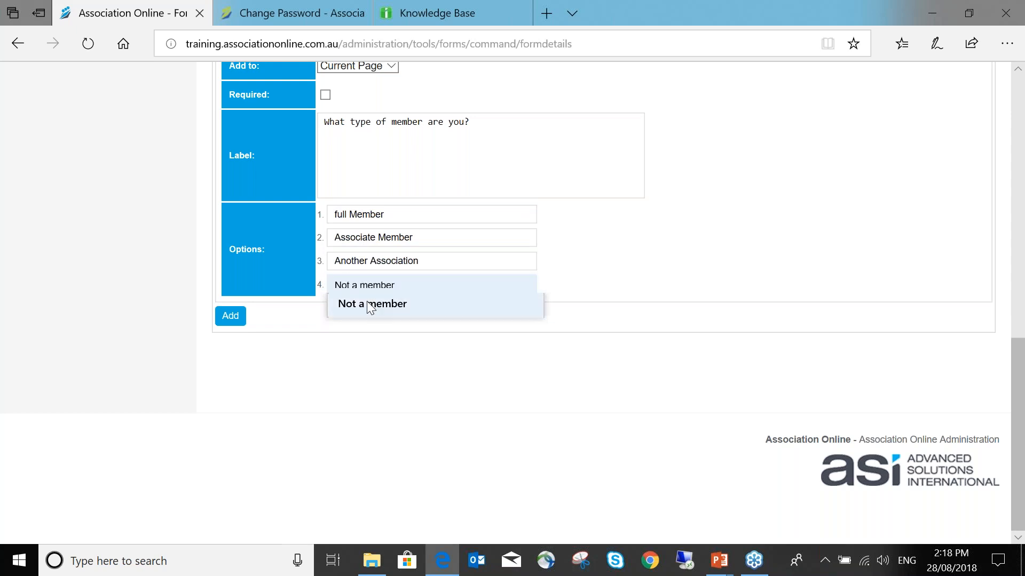
left_click(371, 305)
left_click(231, 316)
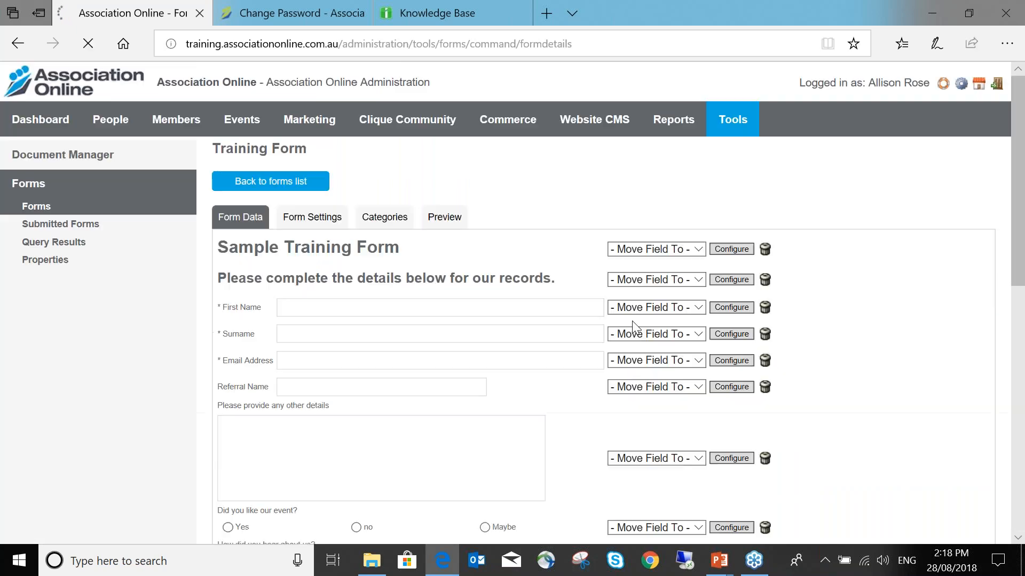
- Check the choices in the new member type list, keeping full Member selected
left_click(265, 272)
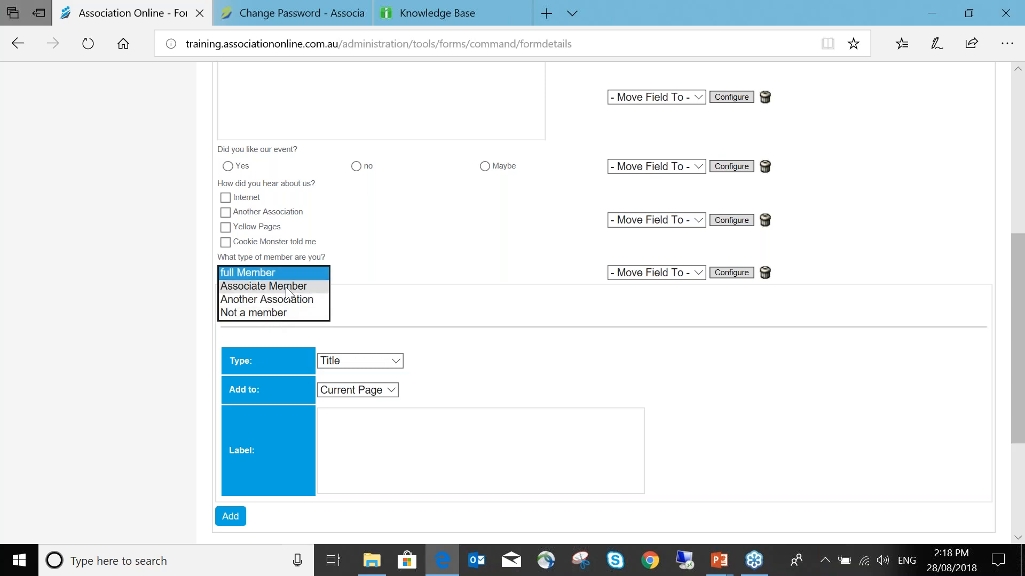
left_click(296, 273)
scroll(400, 262, "down", 1)
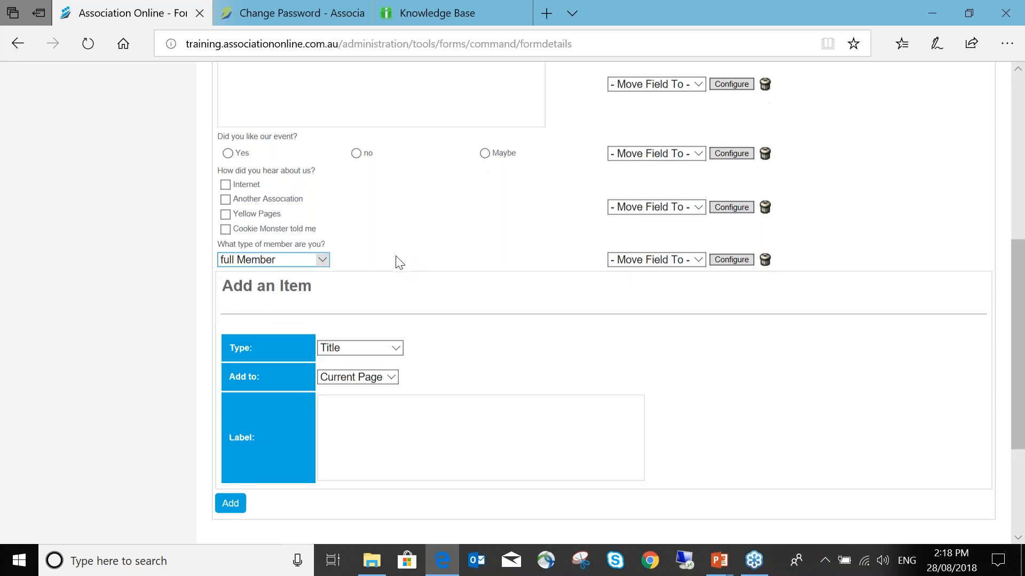
- Add a File Upload item labelled "Please submit your certificate of attendance" to the form
left_click(397, 289)
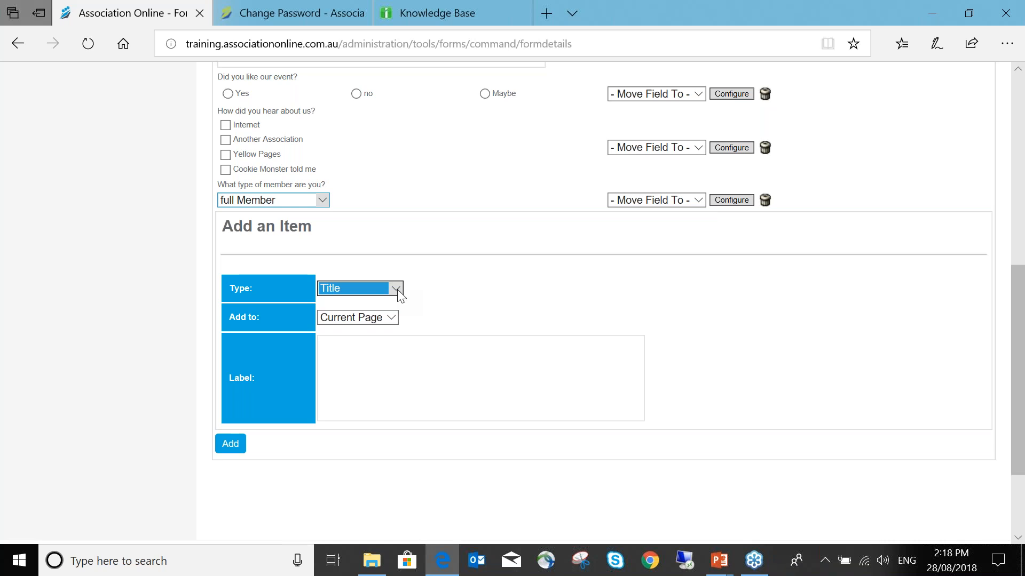
left_click(398, 290)
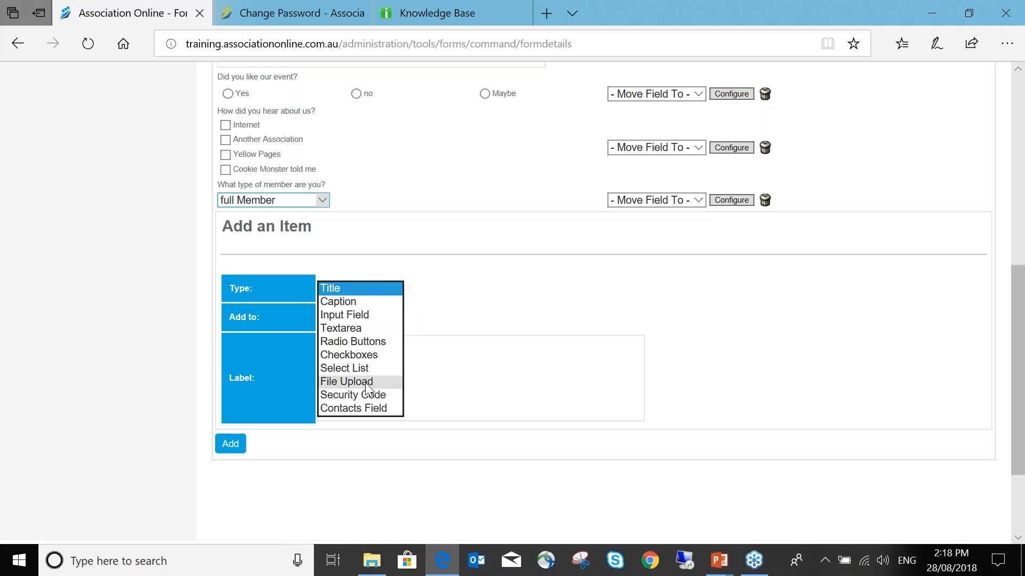
left_click(368, 382)
left_click(387, 373)
type("How")
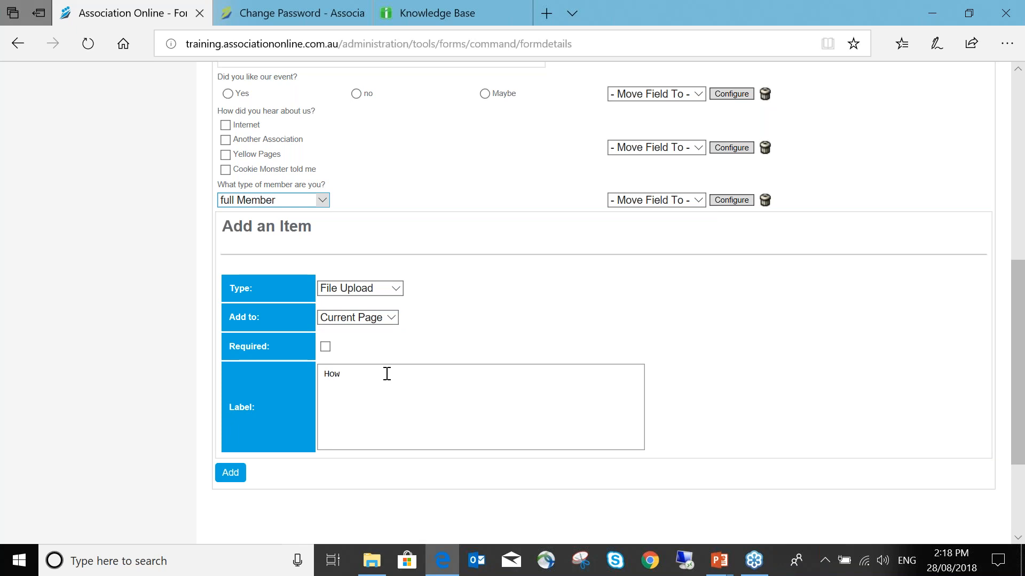
key("BackSpace")
key("BackSpace")
key("BackSpace")
type("Please submit your certificate of attendance")
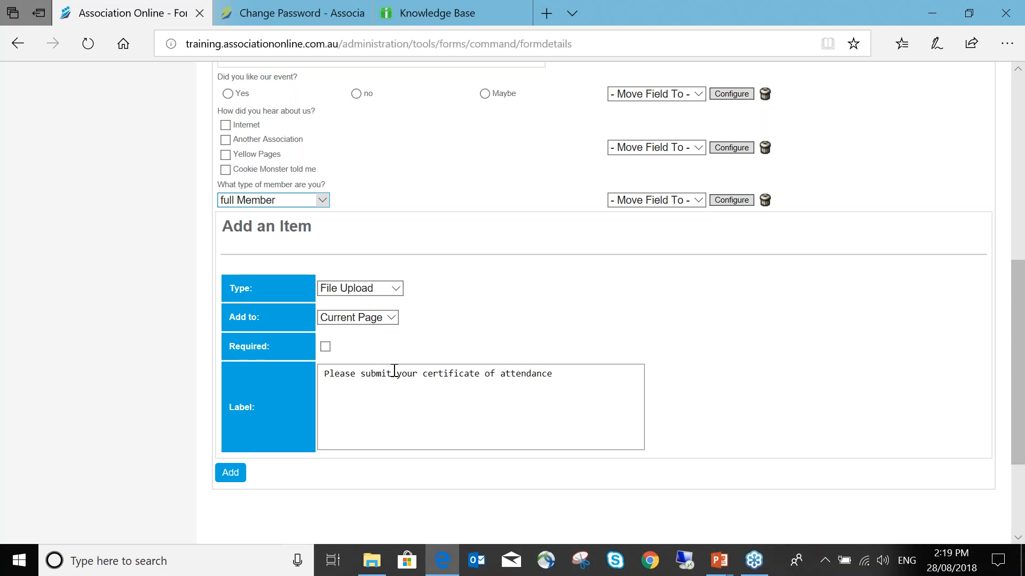
left_click(235, 477)
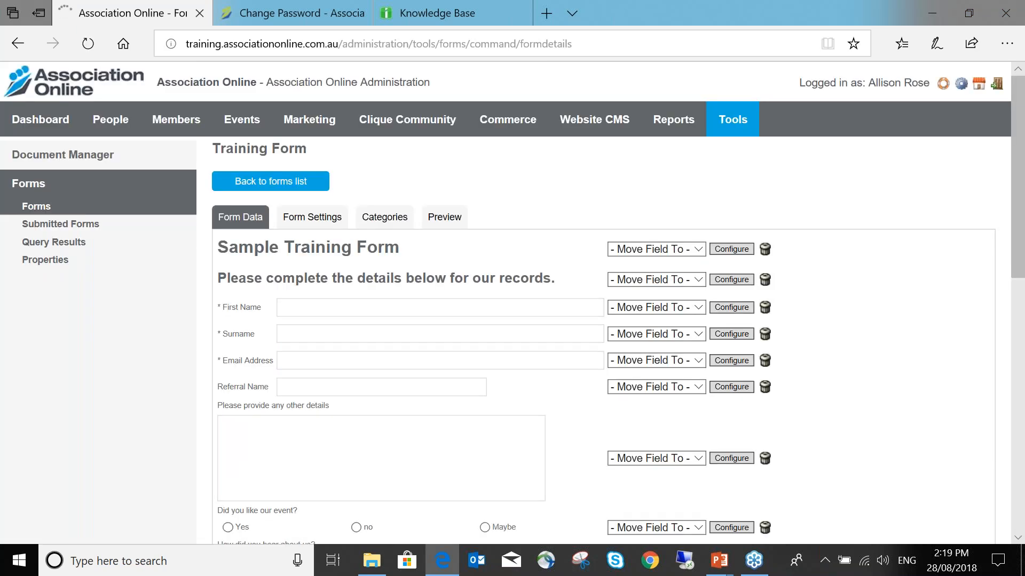
- Examine the label and browse field of the new certificate upload item
left_click_drag(223, 289, 308, 303)
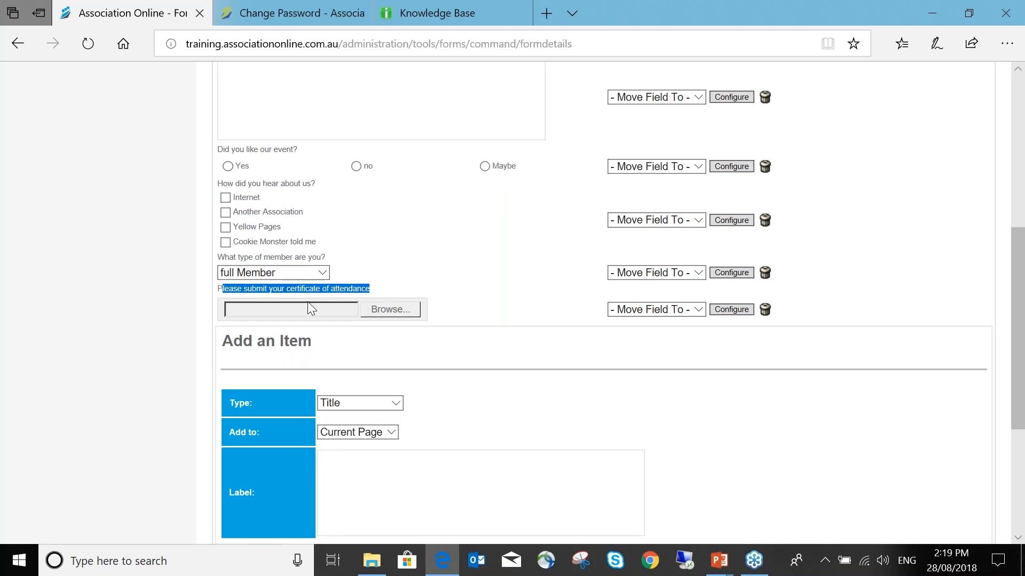
left_click(367, 289)
scroll(372, 293, "up", 1)
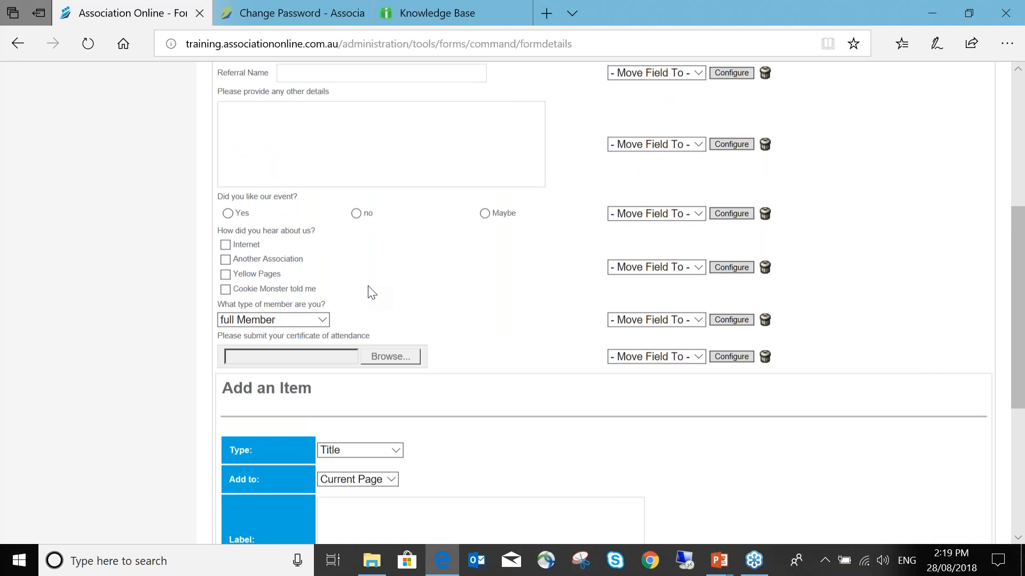
- Check the move and configure options of the Referral Name field
scroll(372, 293, "up", 5)
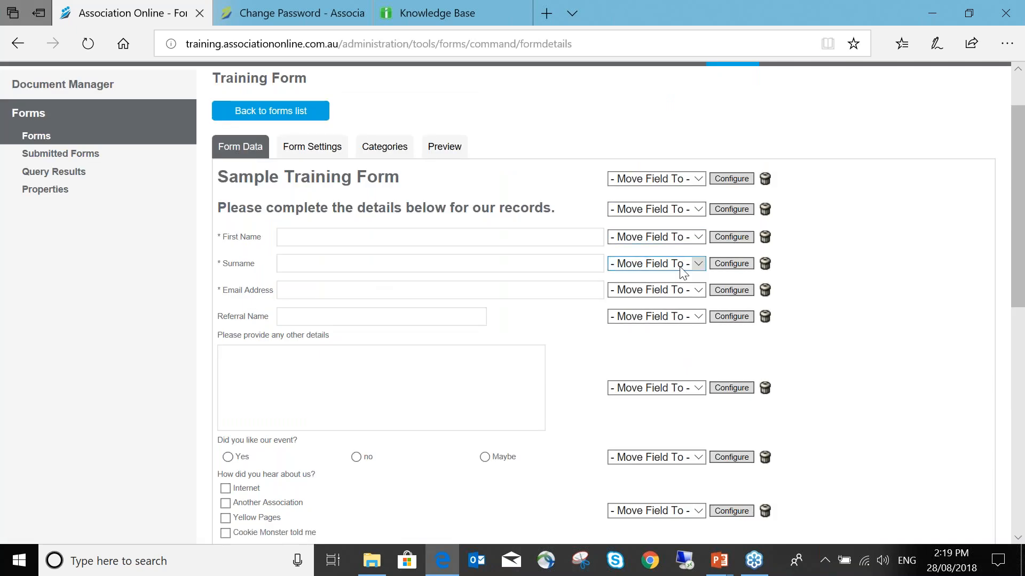
left_click(671, 316)
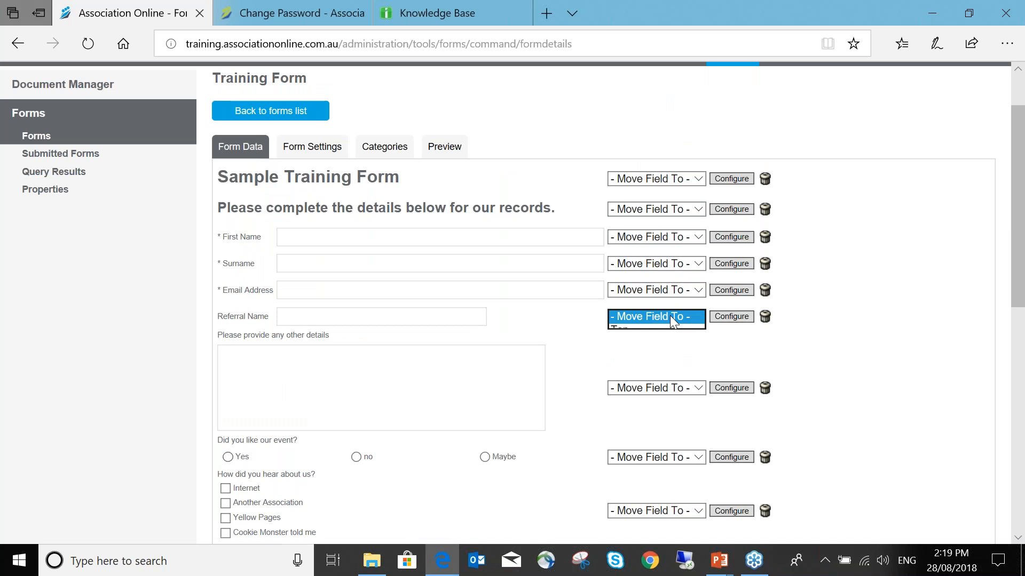
left_click(670, 316)
left_click(672, 316)
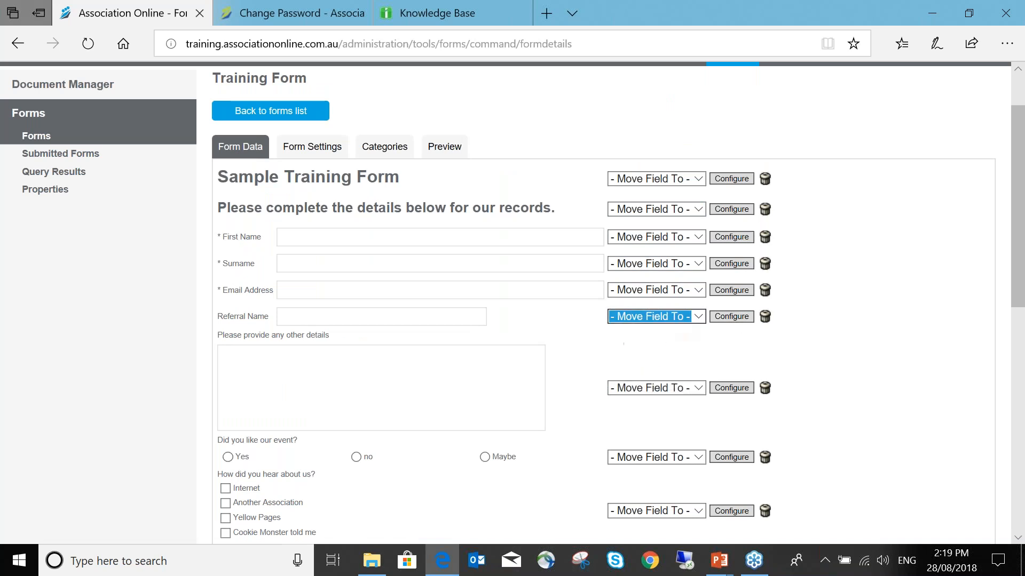
left_click(734, 321)
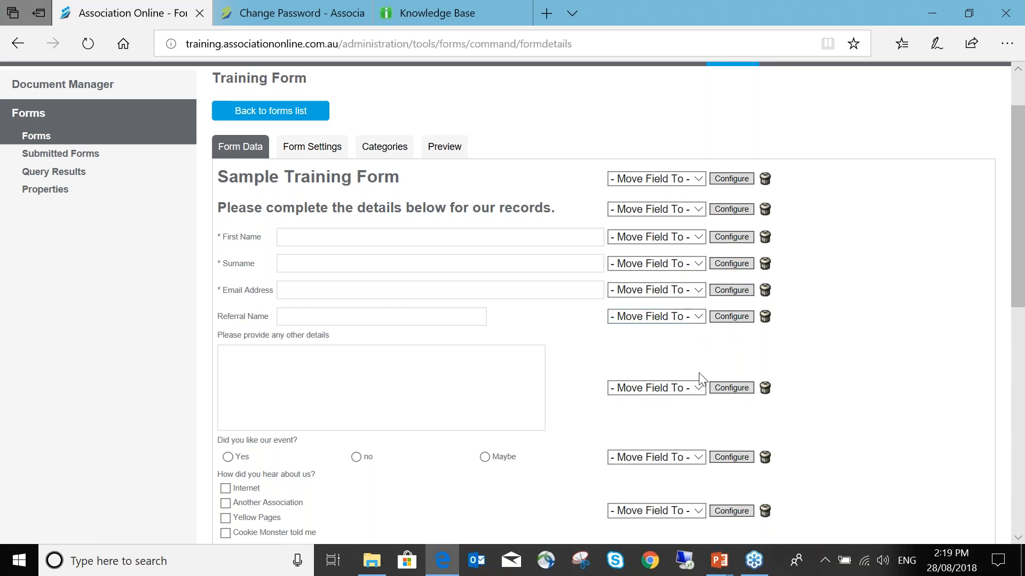
- Look over the completed form fields and return to the forms list
scroll(699, 377, "down", 1)
scroll(699, 377, "down", 2)
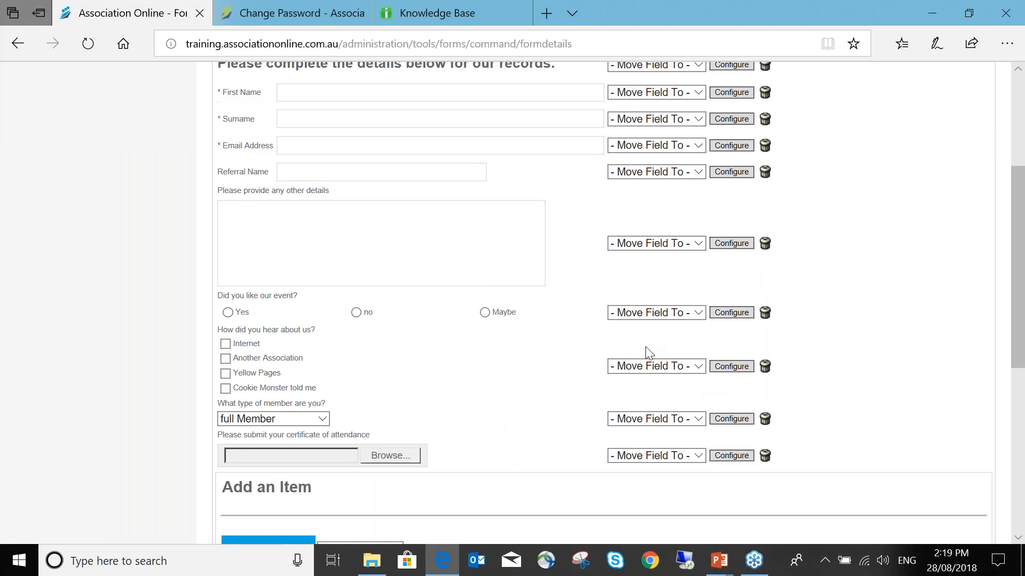
scroll(667, 350, "up", 1)
scroll(679, 348, "up", 4)
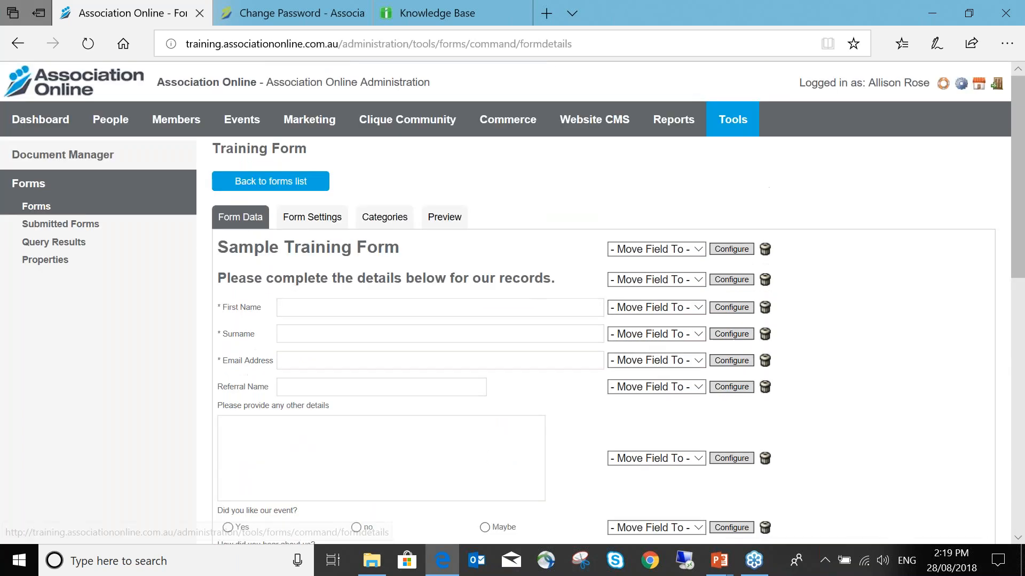
left_click(270, 181)
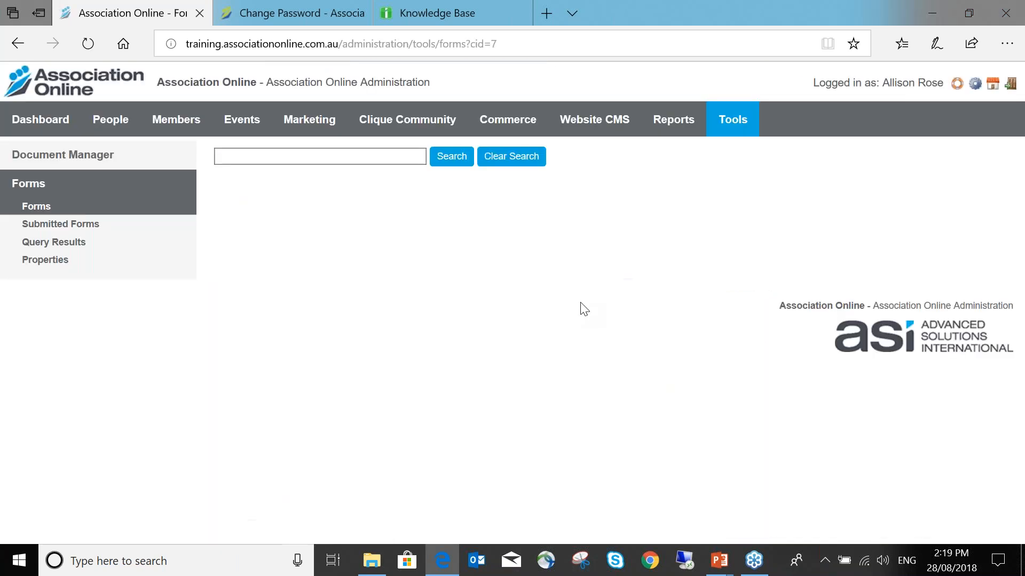
left_click(492, 272)
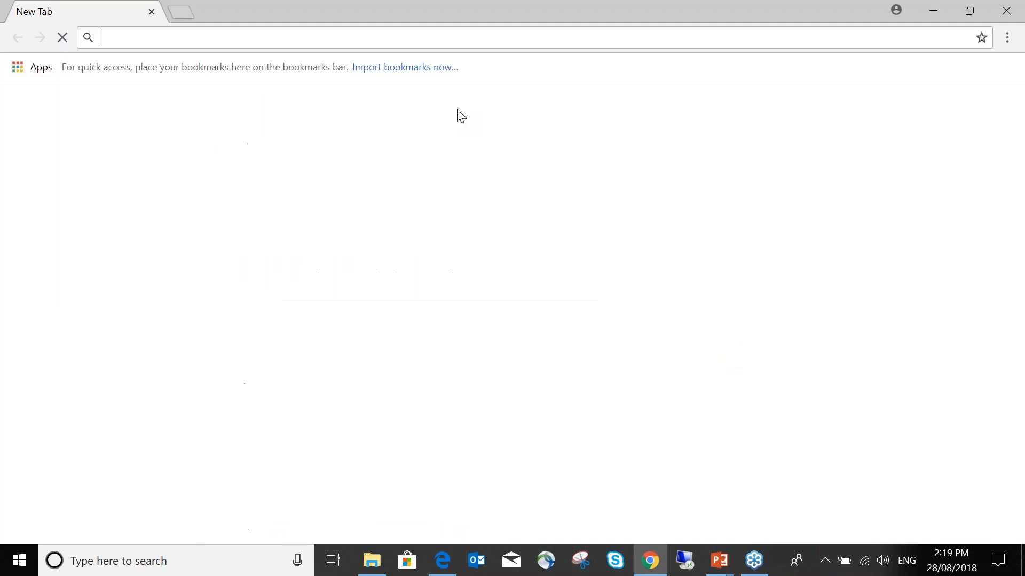
- In Chrome, open training.associationonline.com.au/administration/people/clients/query
type("t")
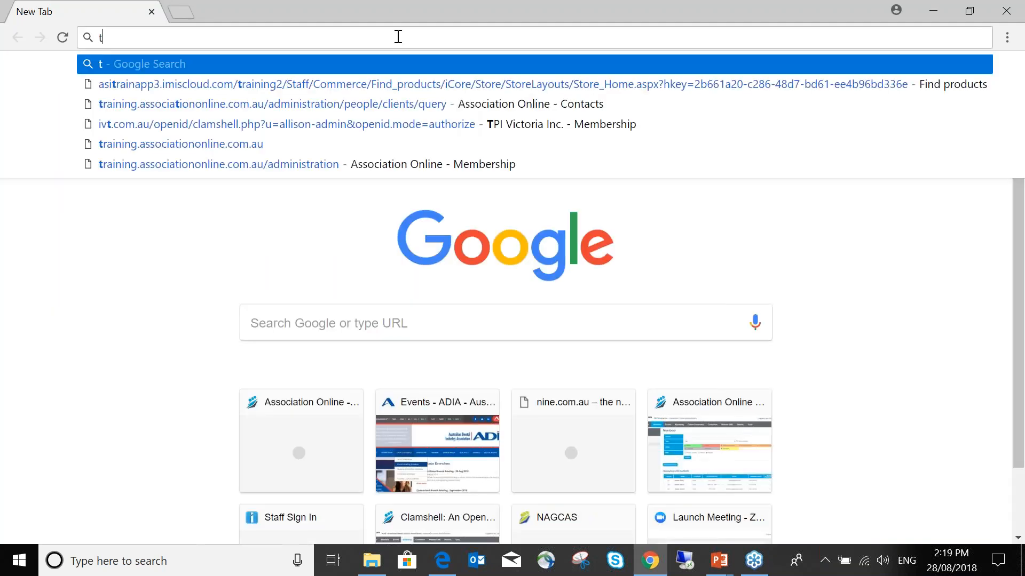
type("raining")
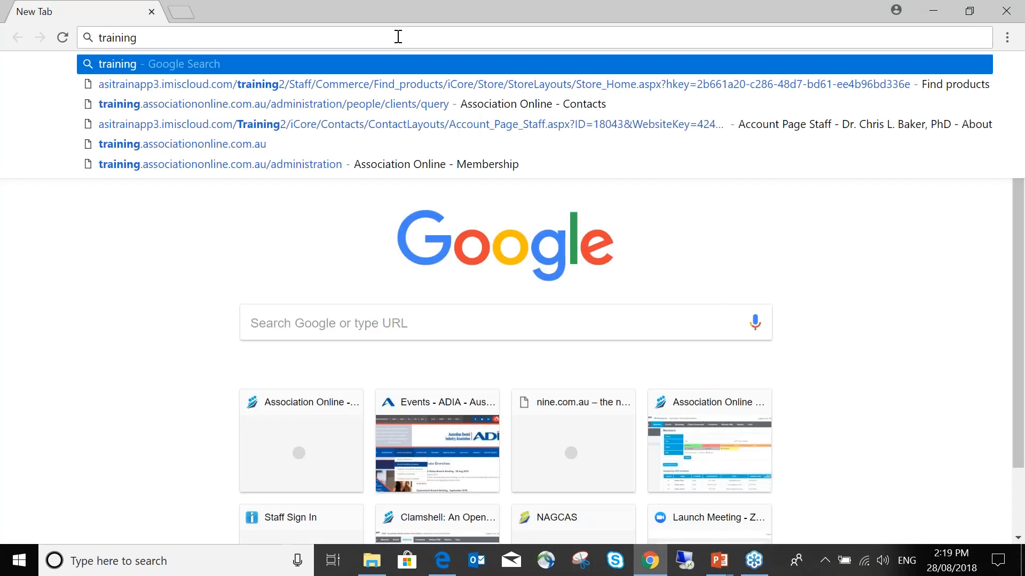
key("Down")
key("Up")
type(".association")
key("Down")
key("Up")
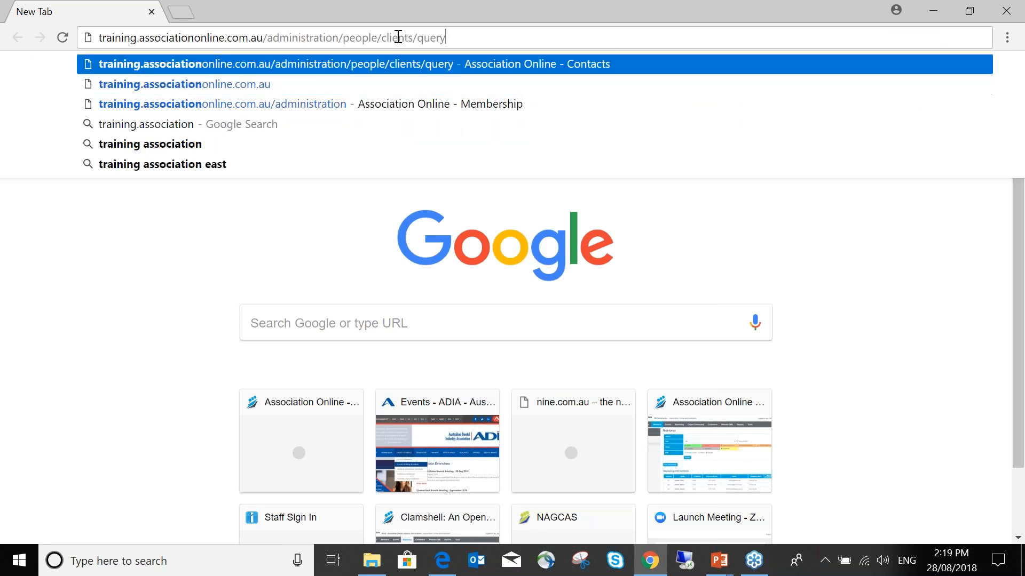
key("Return")
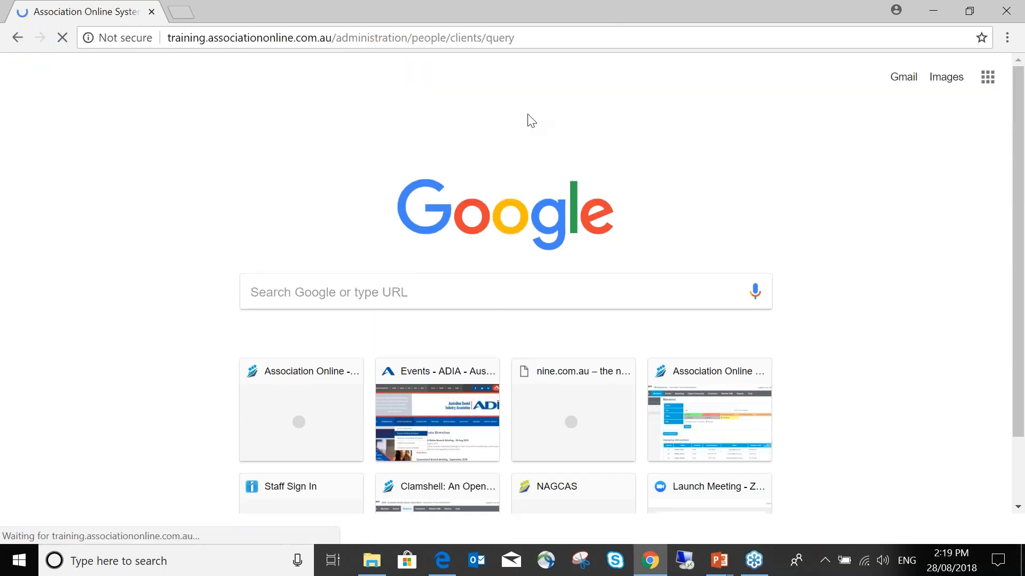
- Log in to the administration site with the prefilled OpenID and the account password
left_click(485, 334)
left_click(497, 349)
left_click(468, 368)
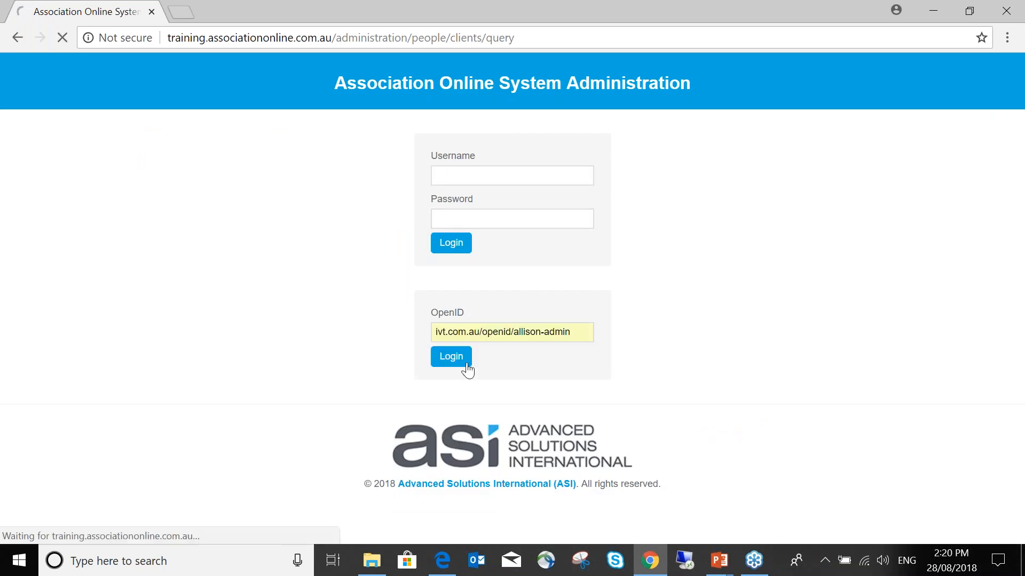
left_click(420, 225)
type("*********")
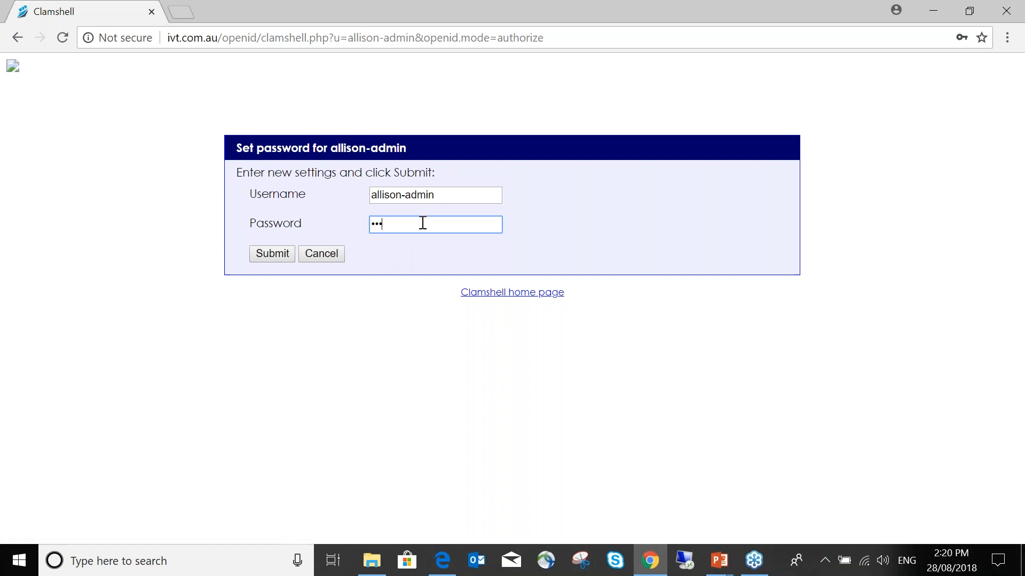
key("Return")
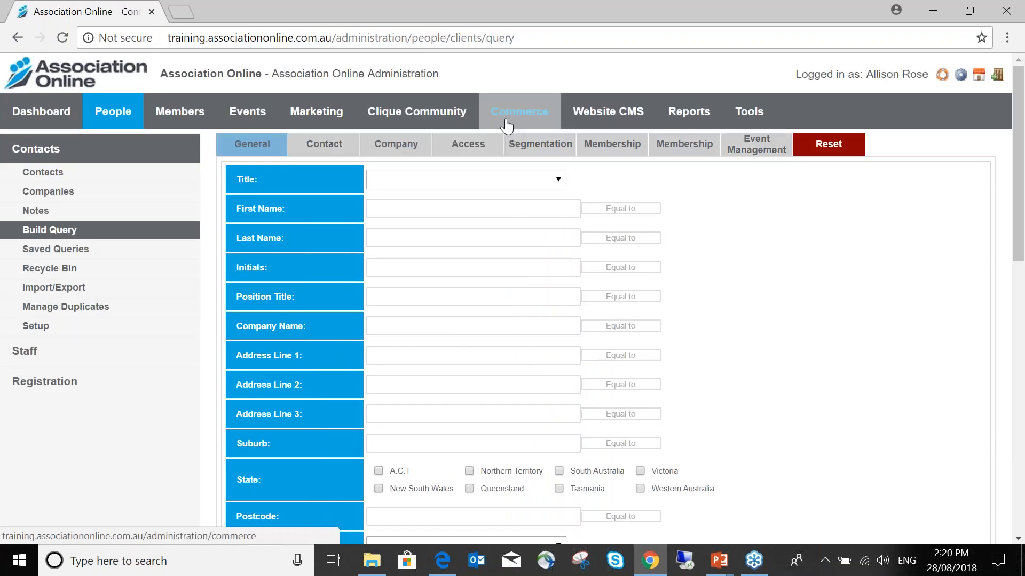
- Open the Training Form from the Training category of the forms tool
left_click(730, 115)
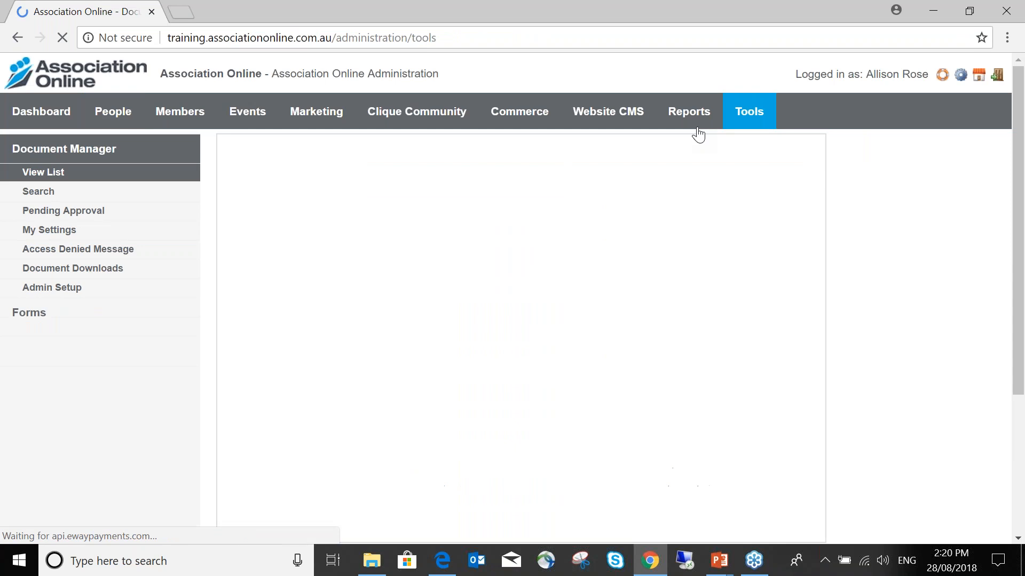
left_click(29, 313)
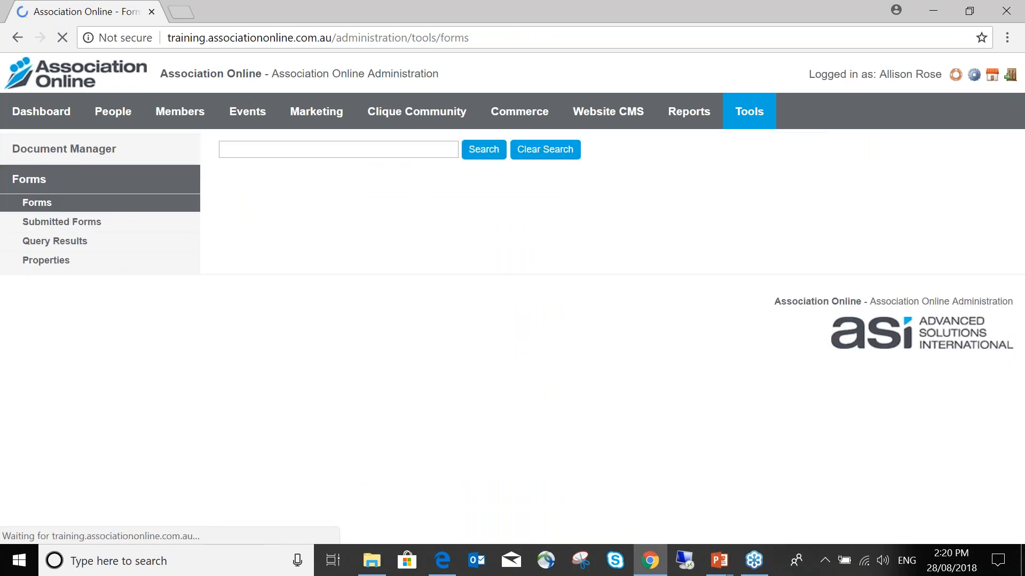
left_click(267, 285)
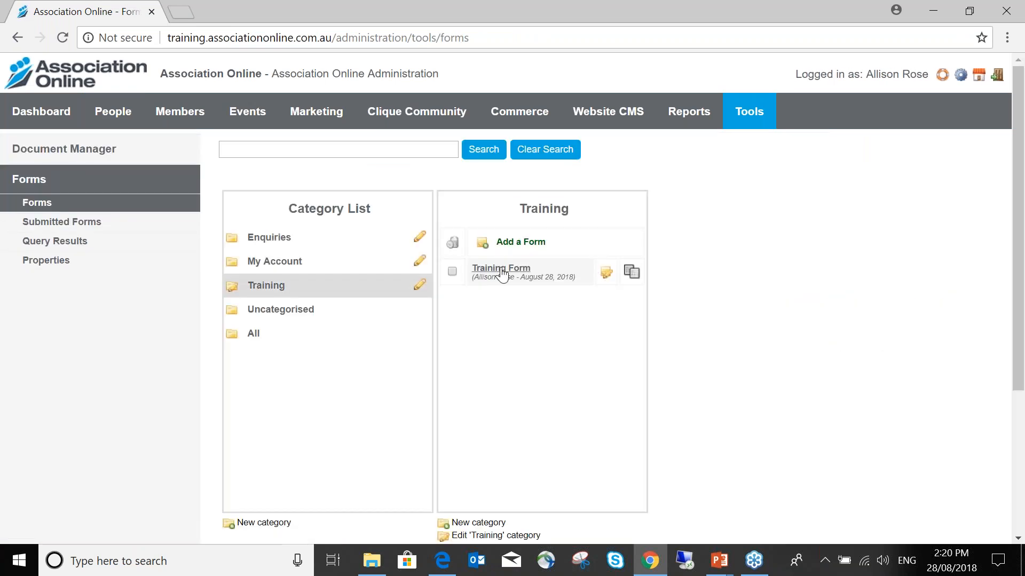
left_click(504, 265)
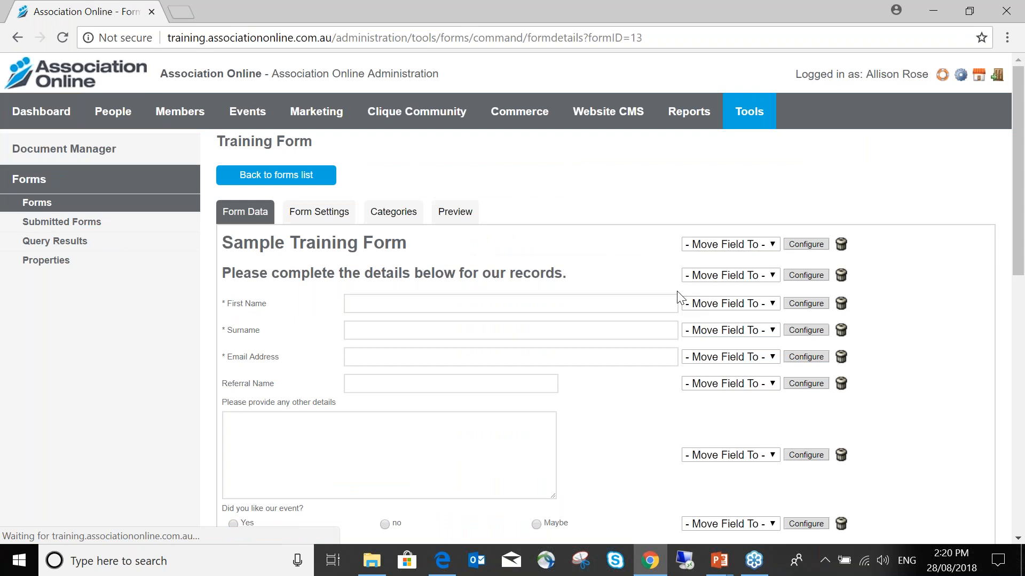
- Check the First Name field's configuration and look over the form's fields and their move, configure and delete options
left_click(806, 304)
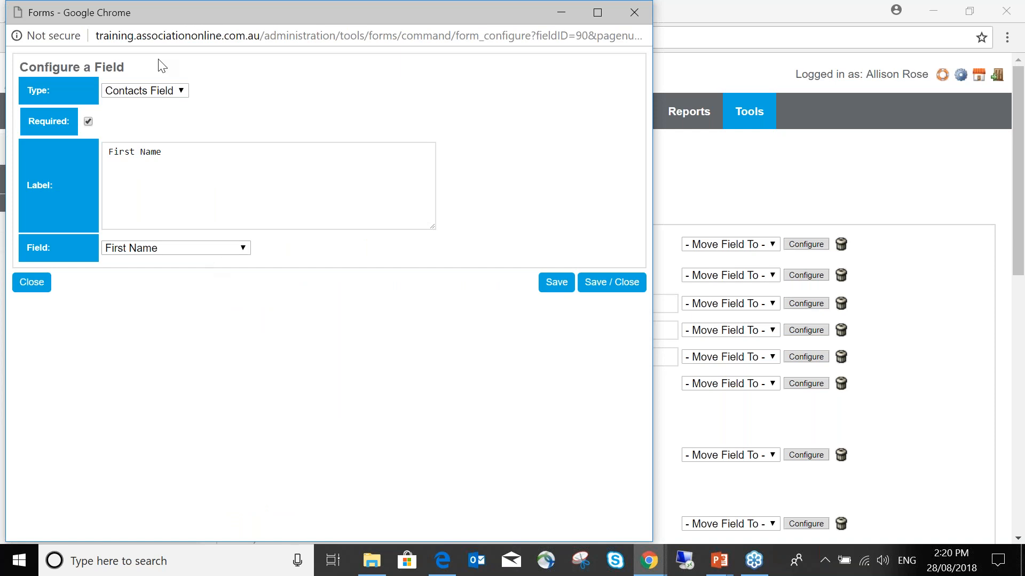
left_click(635, 14)
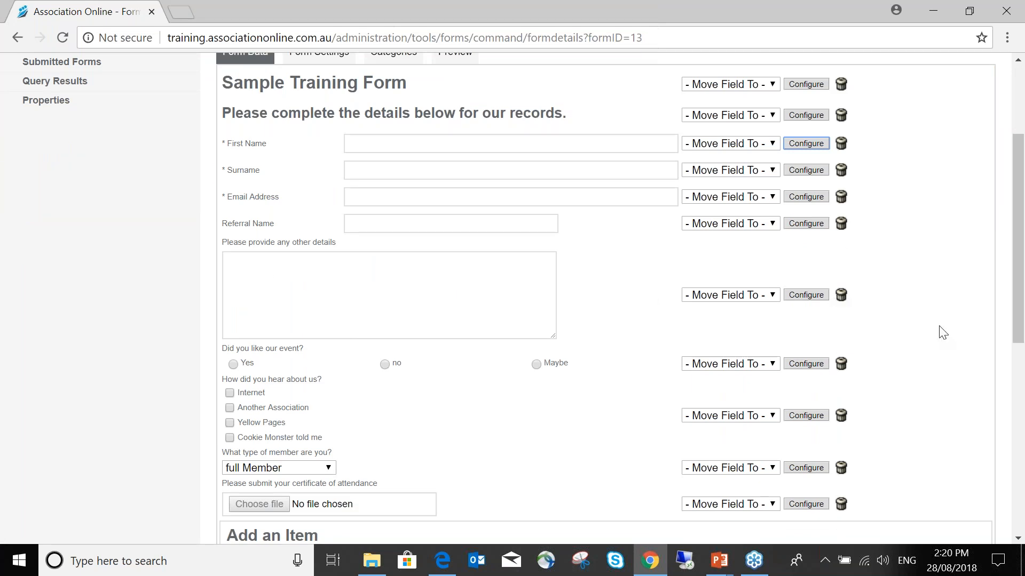
scroll(848, 299, "up", 1)
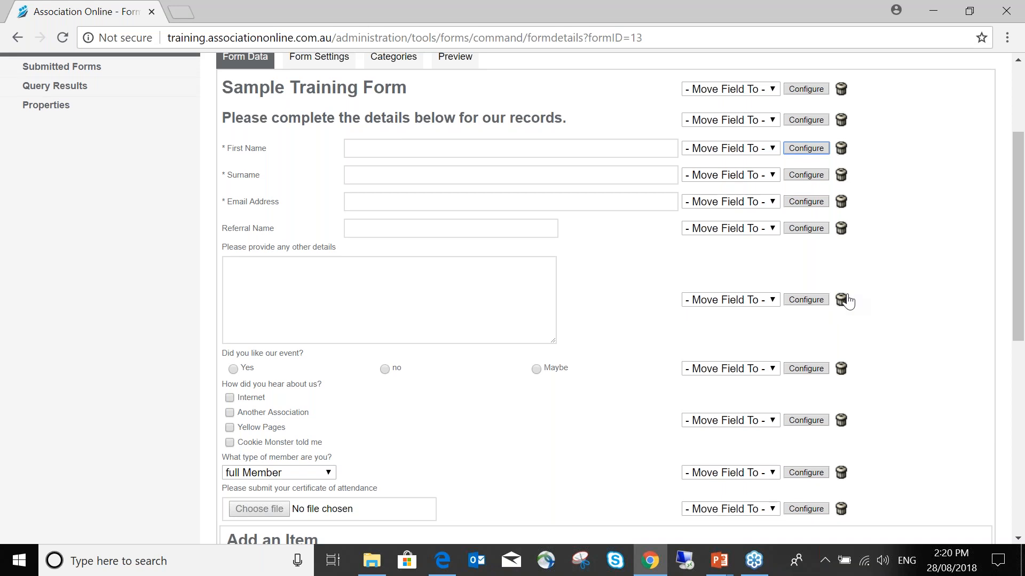
scroll(848, 300, "up", 3)
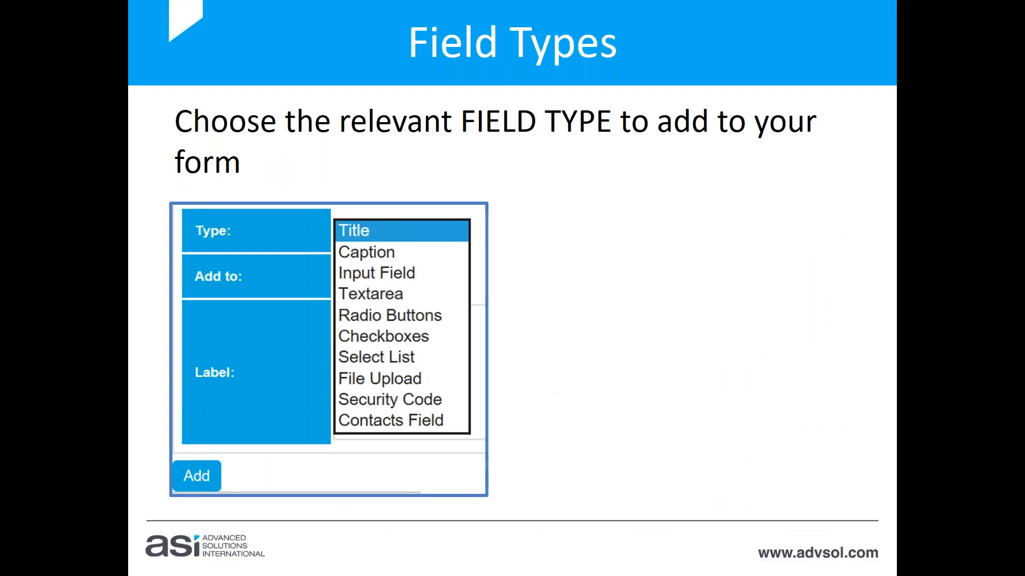
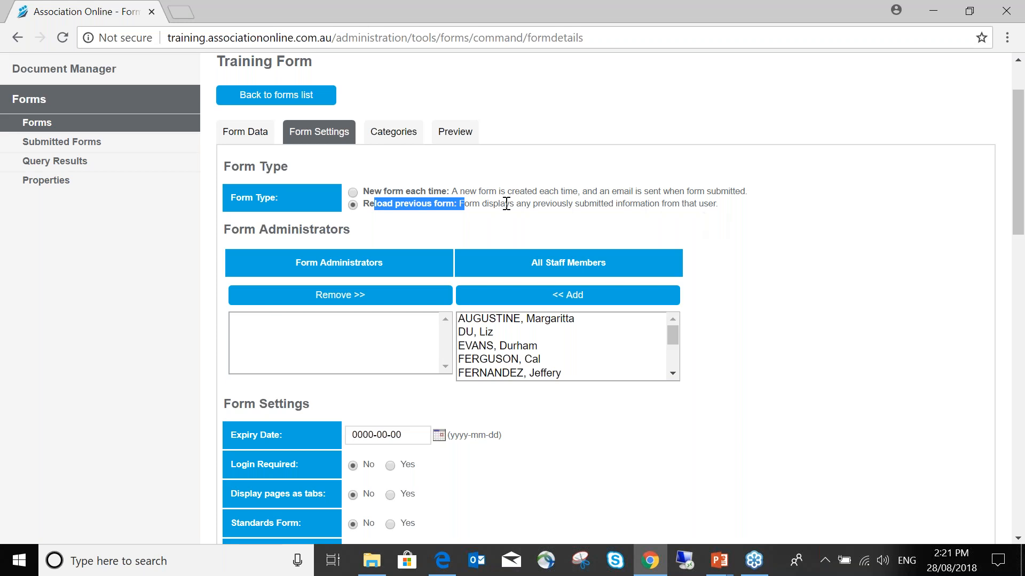
- Set the form type to New form each time and add the logged-in staff member as form administrator
left_click(354, 193)
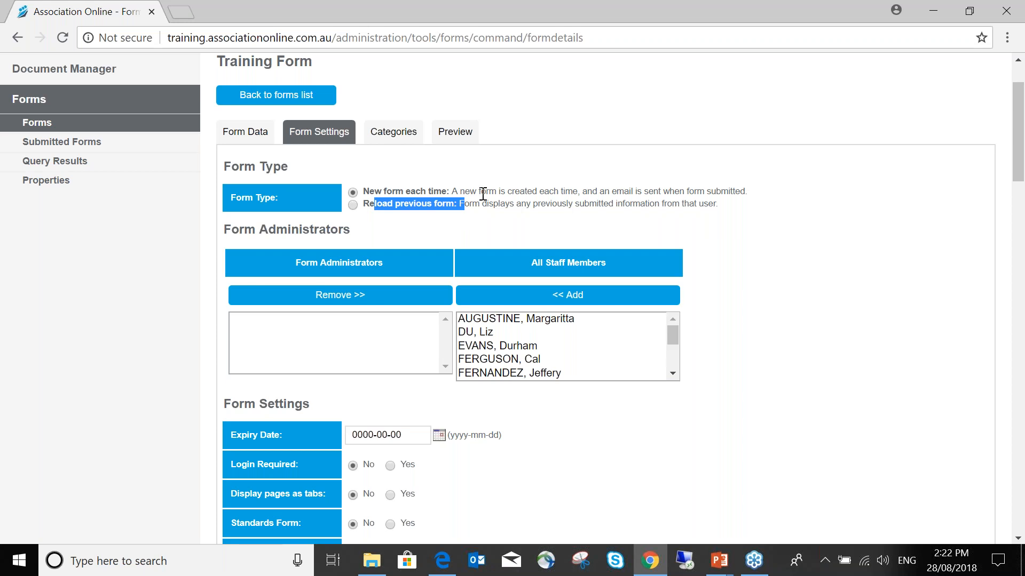
scroll(453, 230, "down", 1)
scroll(453, 229, "down", 1)
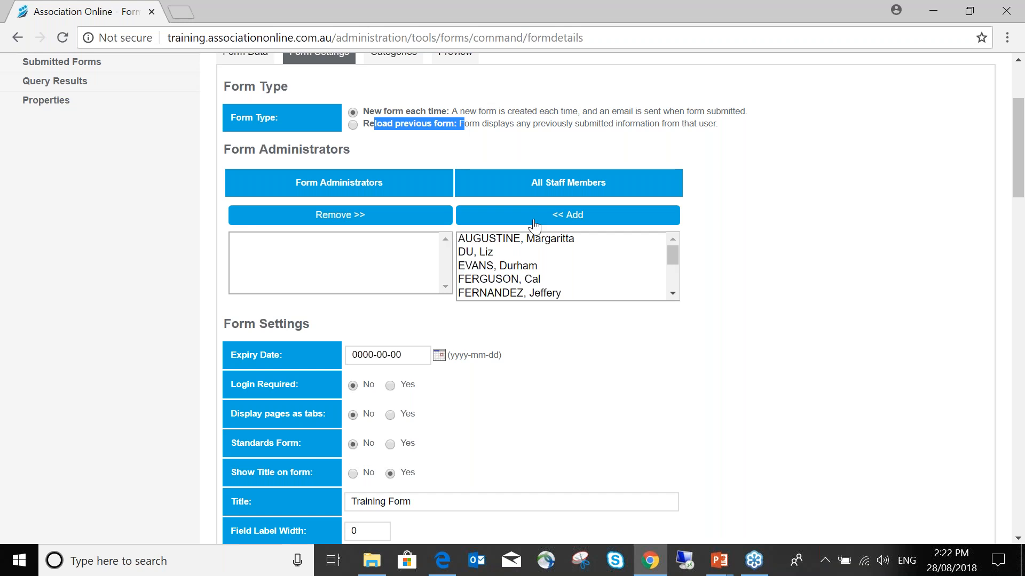
scroll(526, 257, "down", 1)
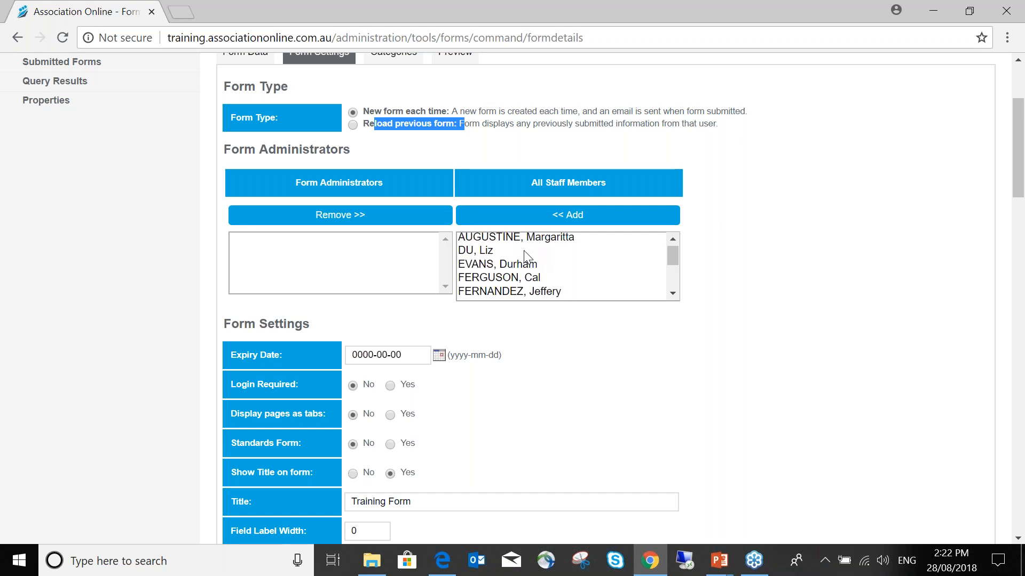
scroll(526, 257, "down", 3)
left_click(532, 280)
left_click(535, 218)
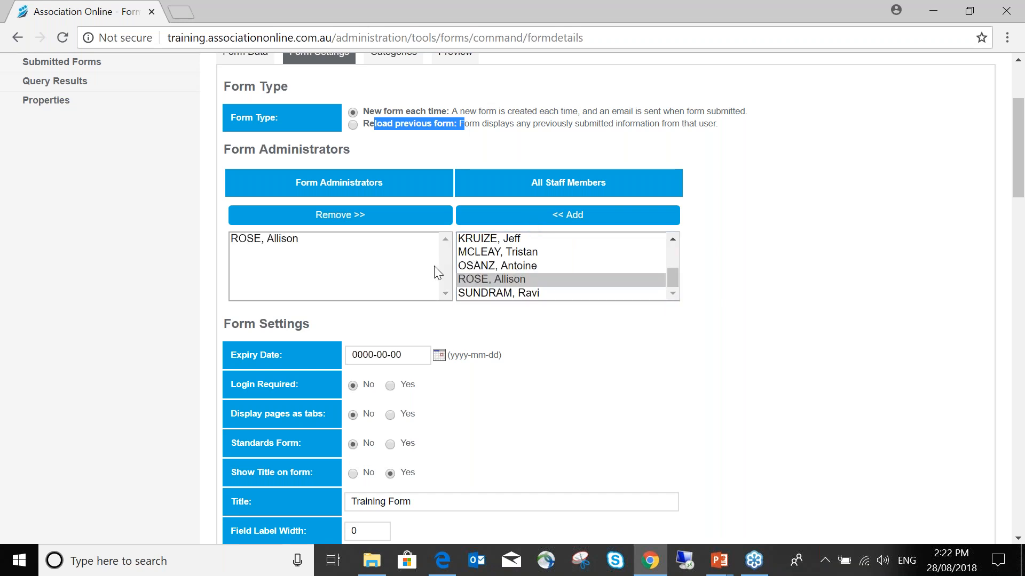
scroll(531, 258, "up", 5)
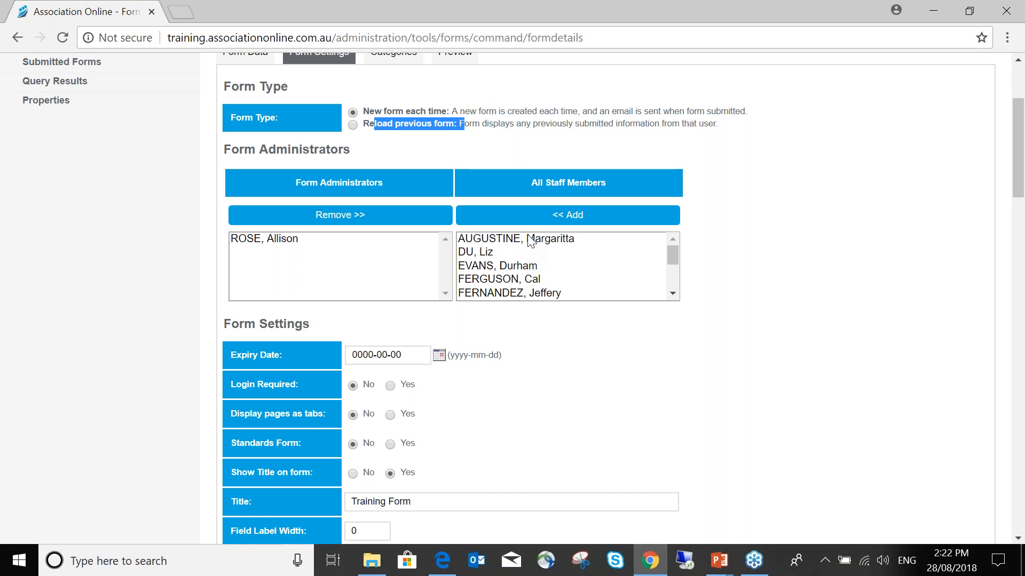
scroll(532, 241, "down", 1)
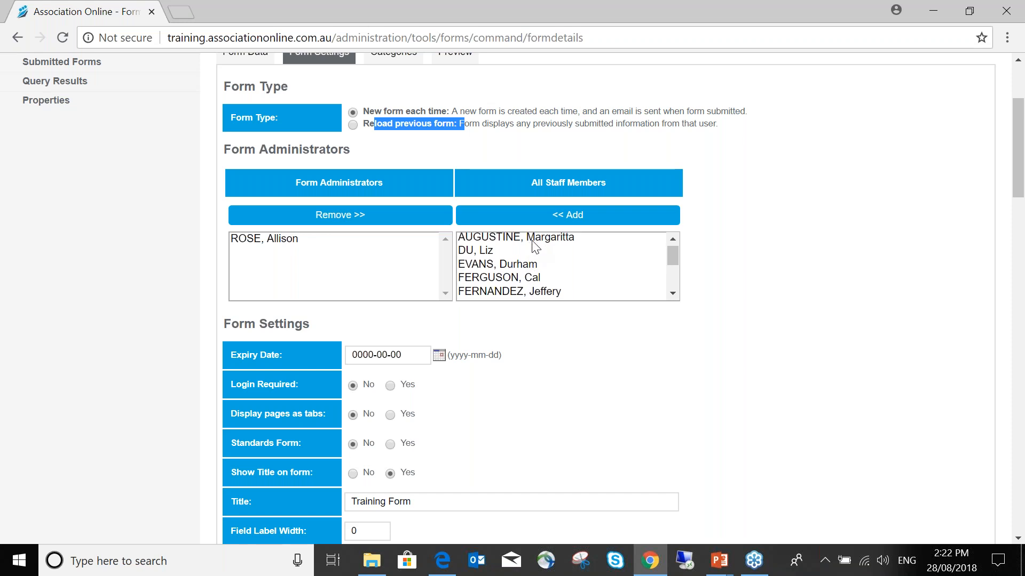
scroll(535, 256, "down", 4)
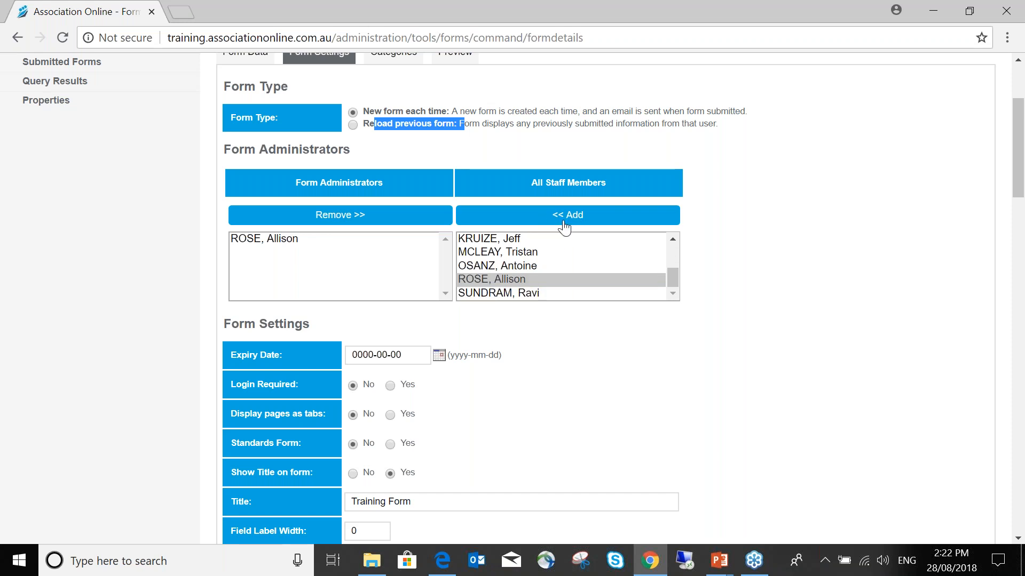
left_click(267, 239)
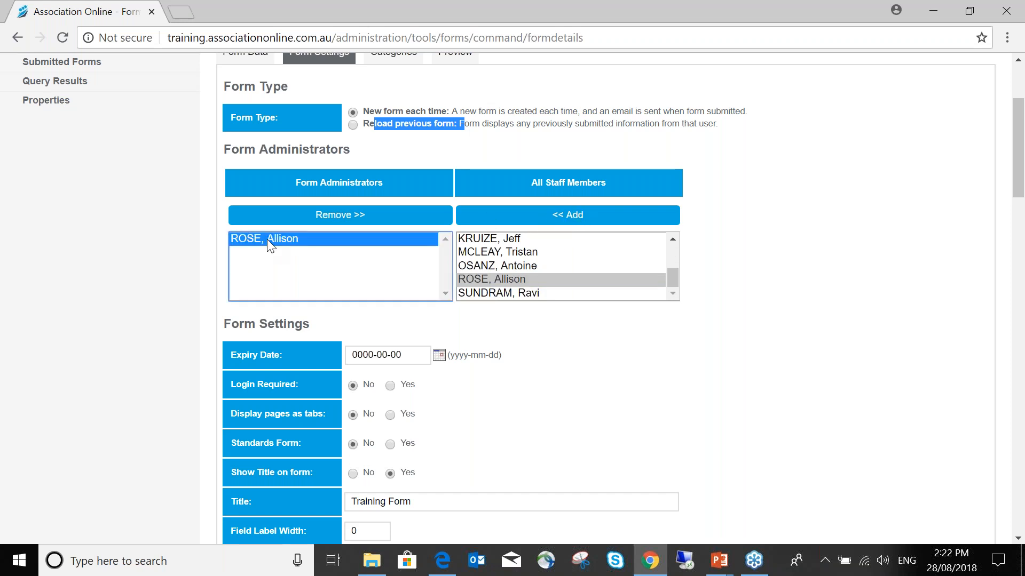
scroll(289, 230, "down", 1)
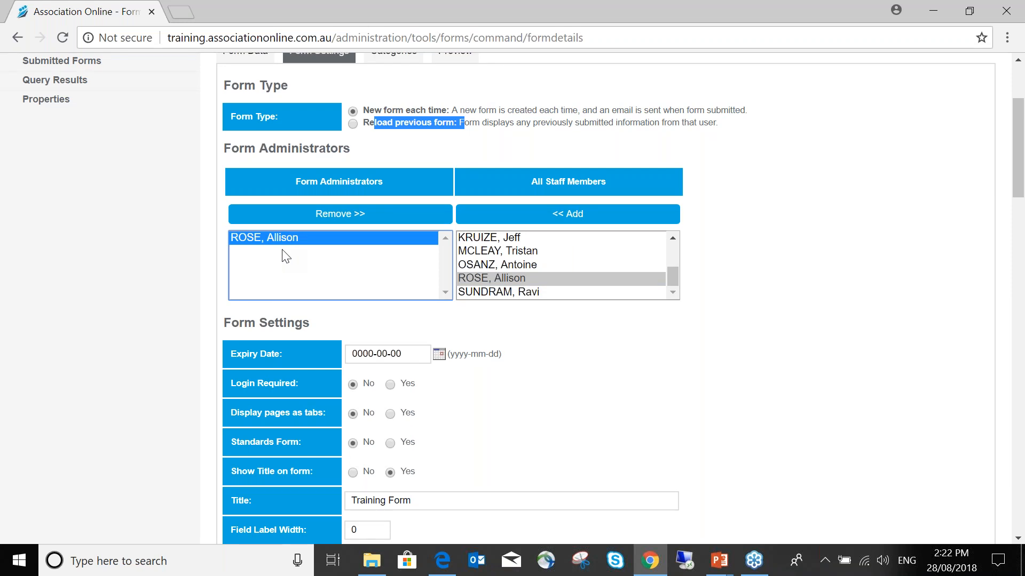
- Set Login Required to No, review the settings through the form completed action, and save the form settings
scroll(286, 257, "down", 3)
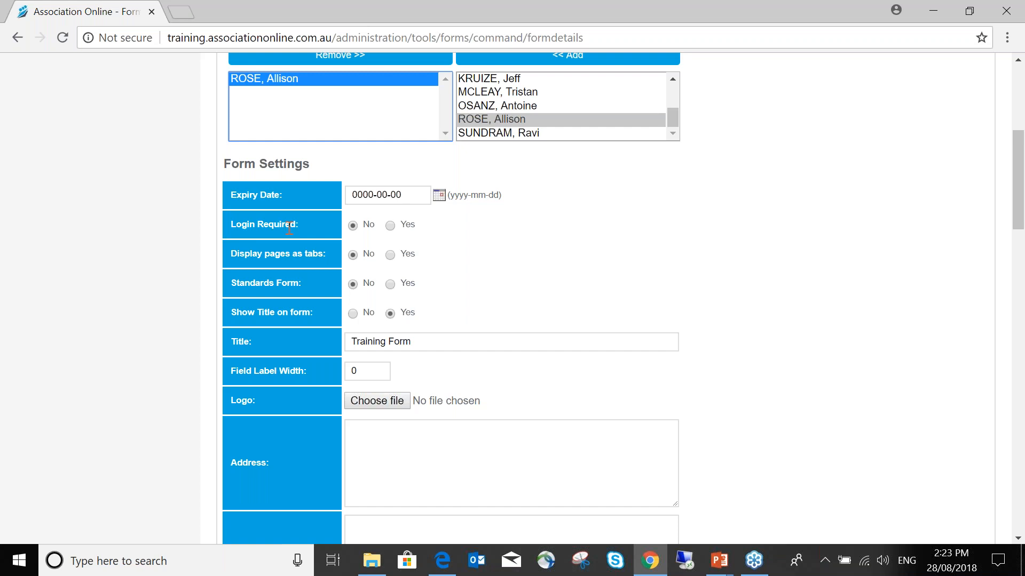
left_click(389, 225)
left_click(353, 225)
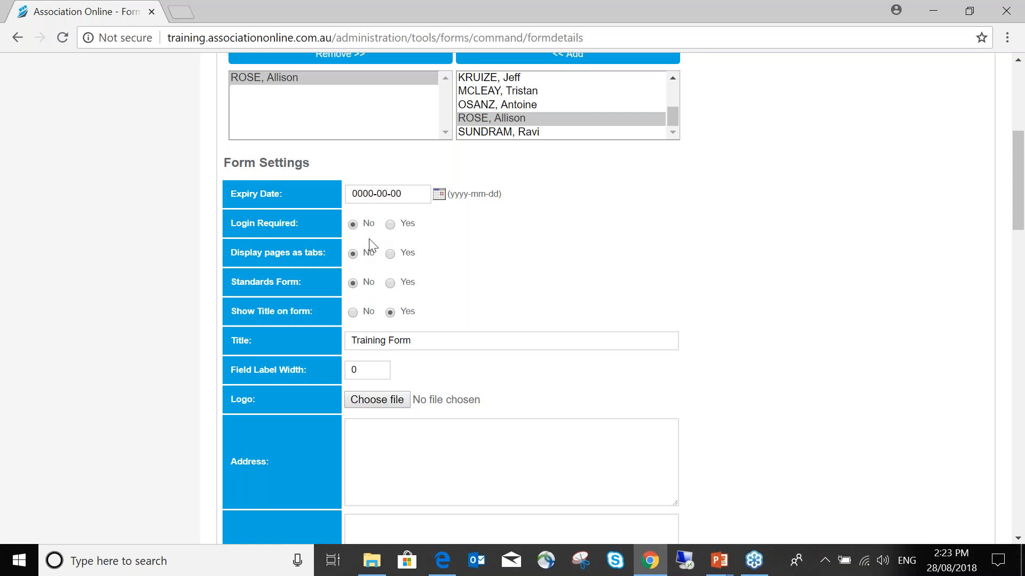
scroll(369, 238, "down", 1)
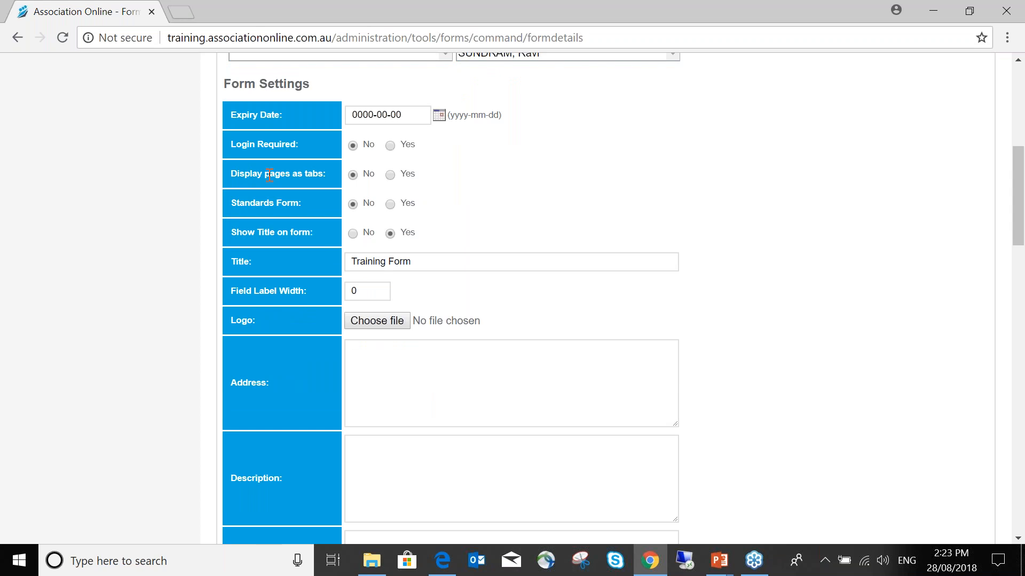
left_click_drag(281, 174, 323, 175)
left_click_drag(231, 203, 301, 202)
scroll(822, 336, "down", 1)
scroll(825, 343, "down", 12)
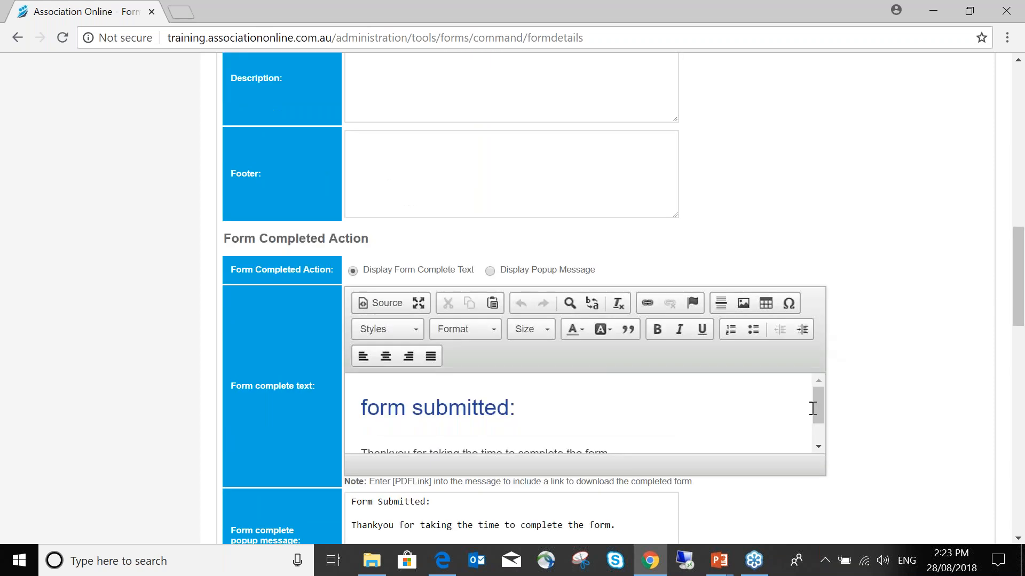
scroll(885, 438, "down", 10)
left_click(976, 316)
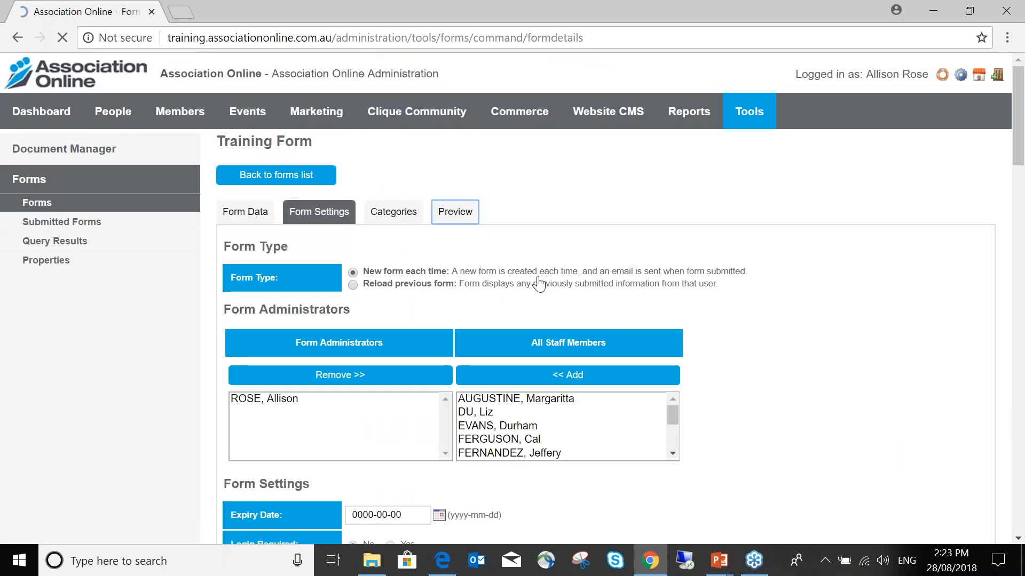
- Preview the Training Form and check its field layout and labels down to the Submit option
left_click(455, 211)
scroll(506, 298, "down", 1)
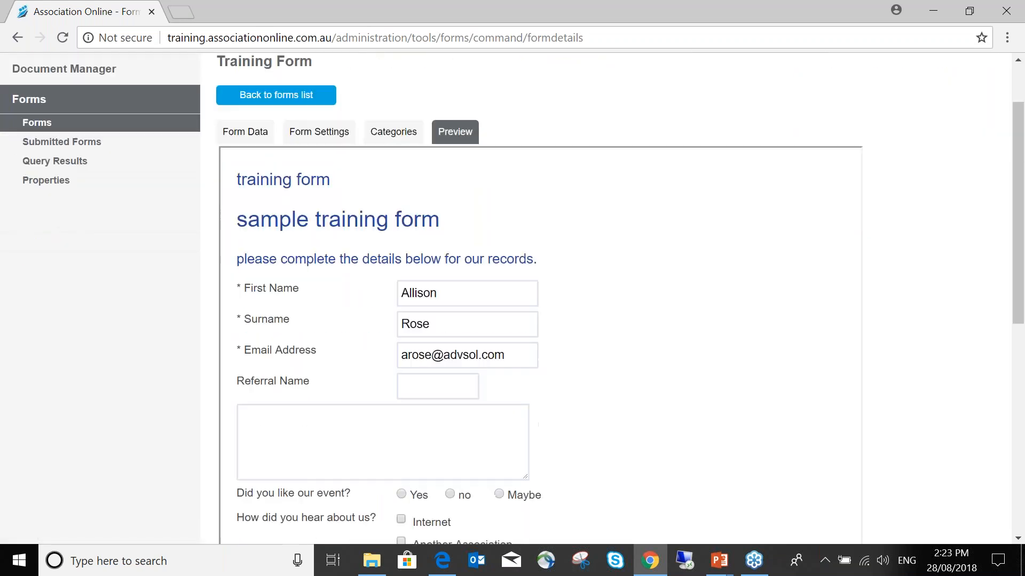
scroll(448, 267, "down", 3)
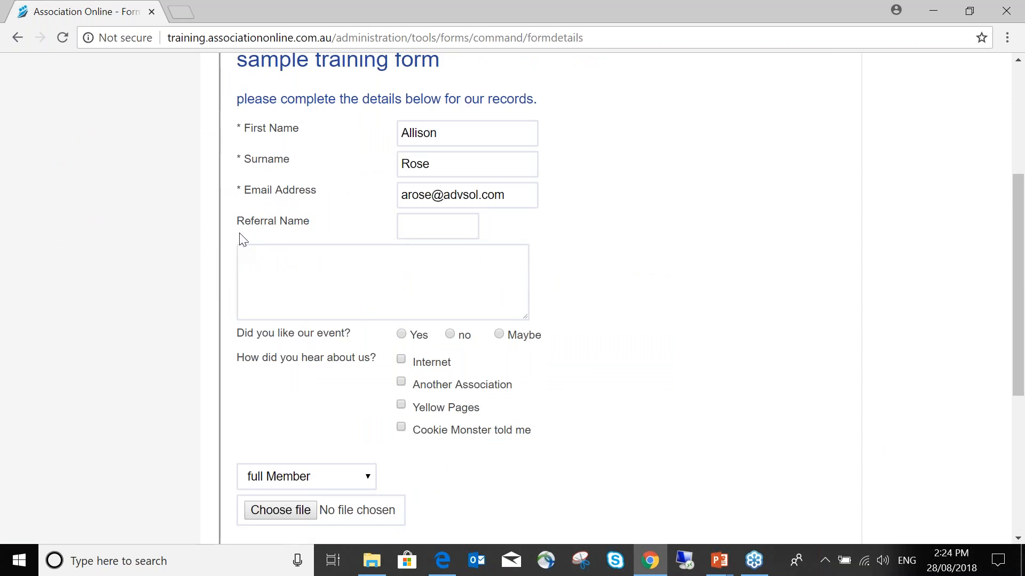
scroll(329, 279, "down", 1)
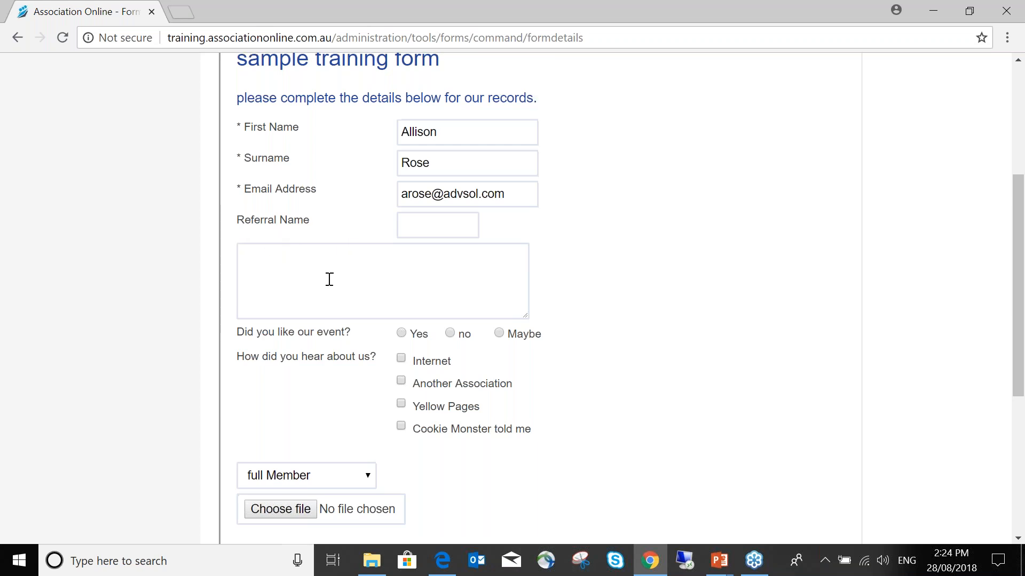
scroll(329, 279, "down", 2)
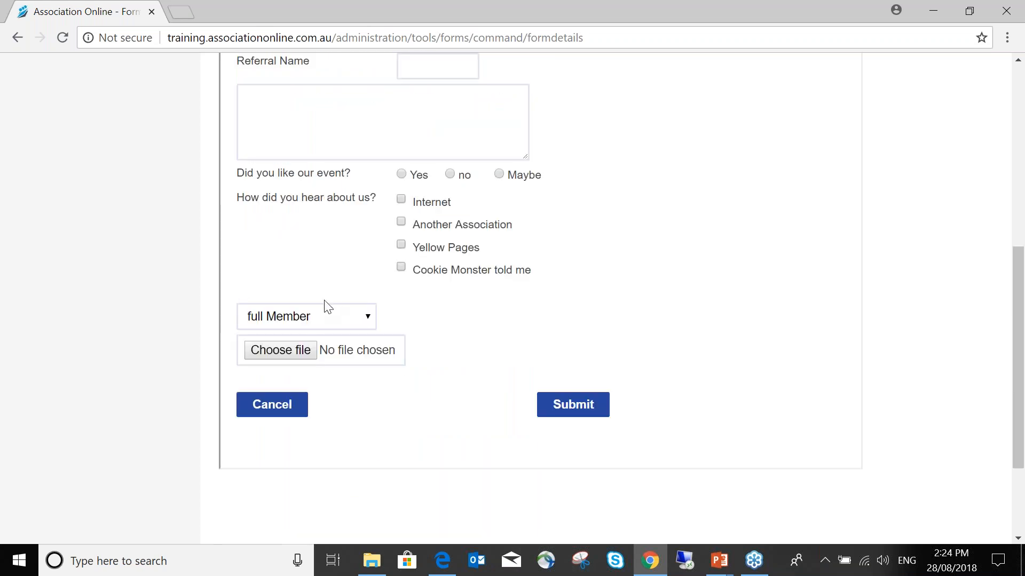
scroll(288, 300, "up", 1)
scroll(291, 301, "up", 4)
scroll(286, 293, "up", 3)
- Set Standards Form to Yes in the form settings and save them
left_click(295, 218)
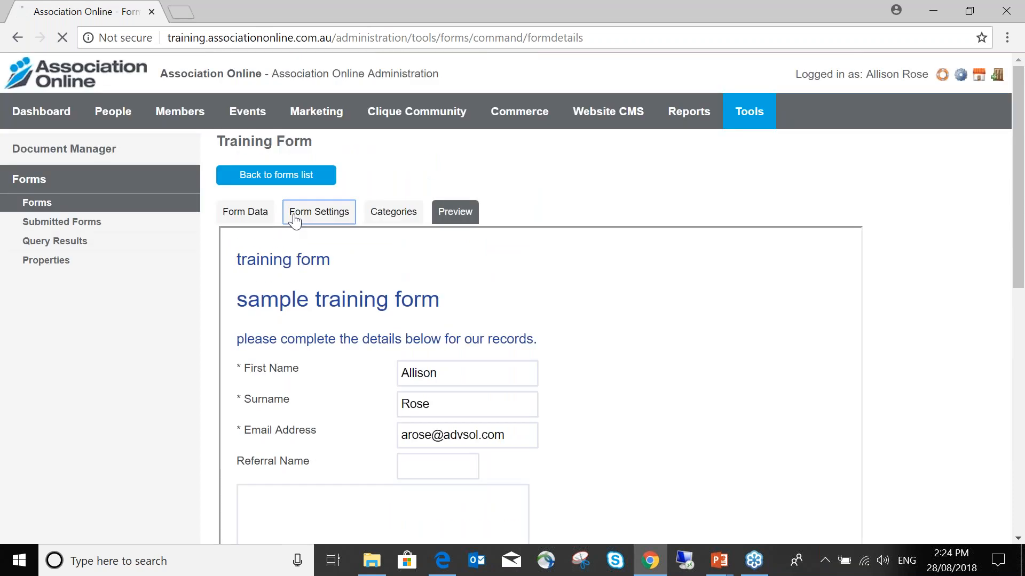
scroll(280, 273, "down", 6)
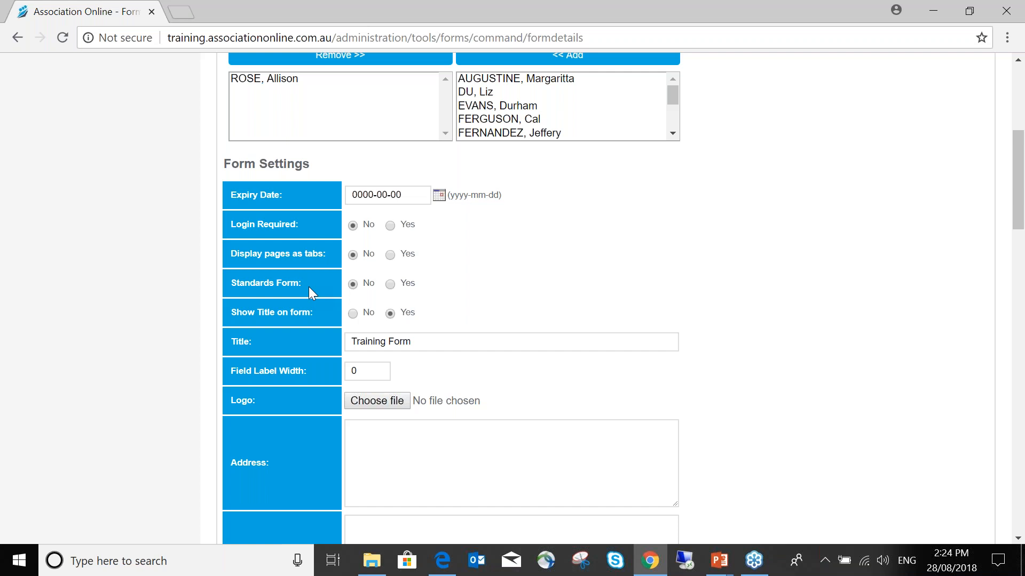
left_click_drag(240, 284, 324, 283)
left_click(390, 284)
scroll(888, 373, "down", 8)
scroll(883, 427, "down", 15)
left_click(977, 313)
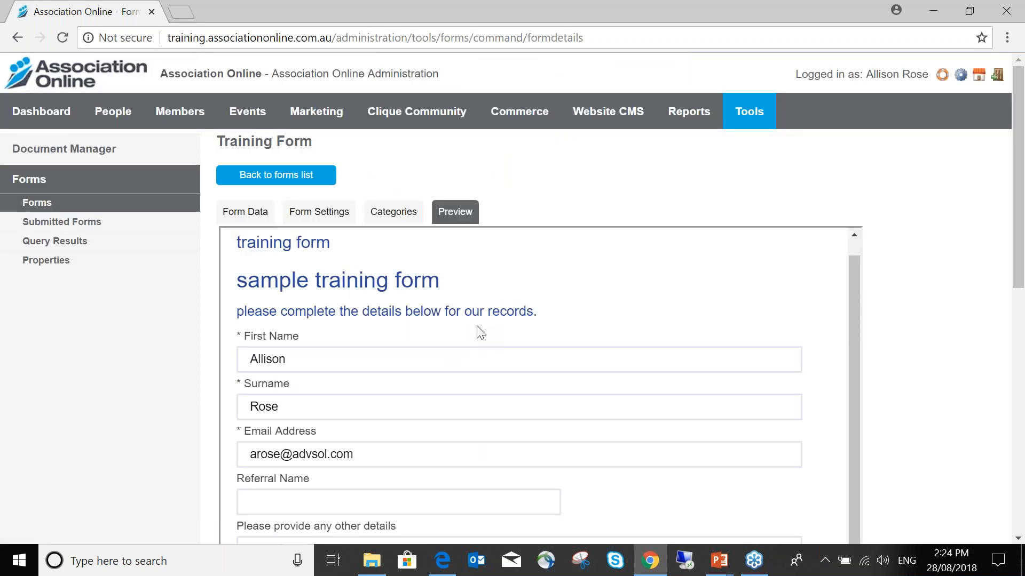
- Check the labels and field layout in the Training Form preview, including the "Please provide any other details" label
scroll(687, 348, "down", 5)
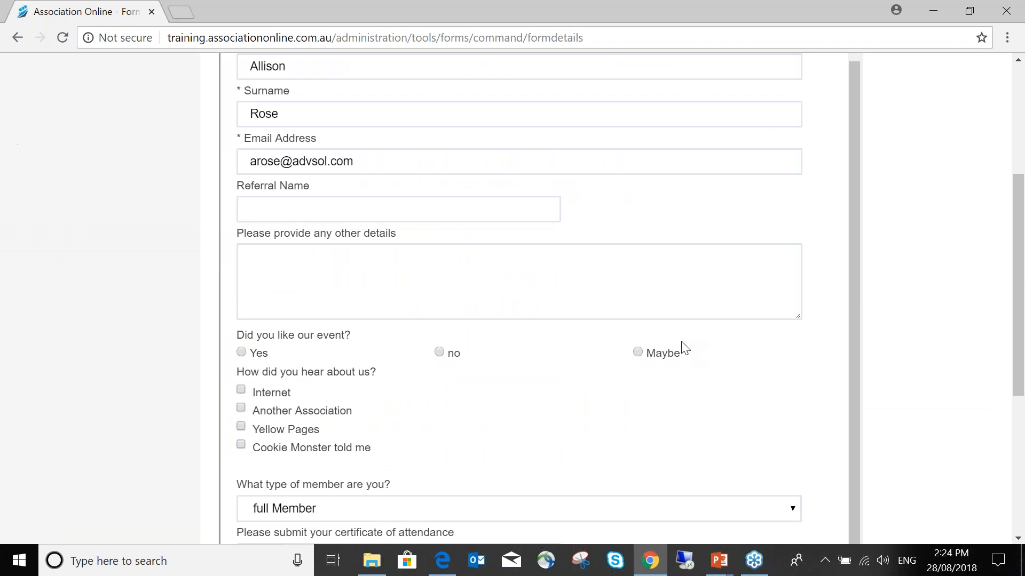
left_click_drag(245, 234, 381, 258)
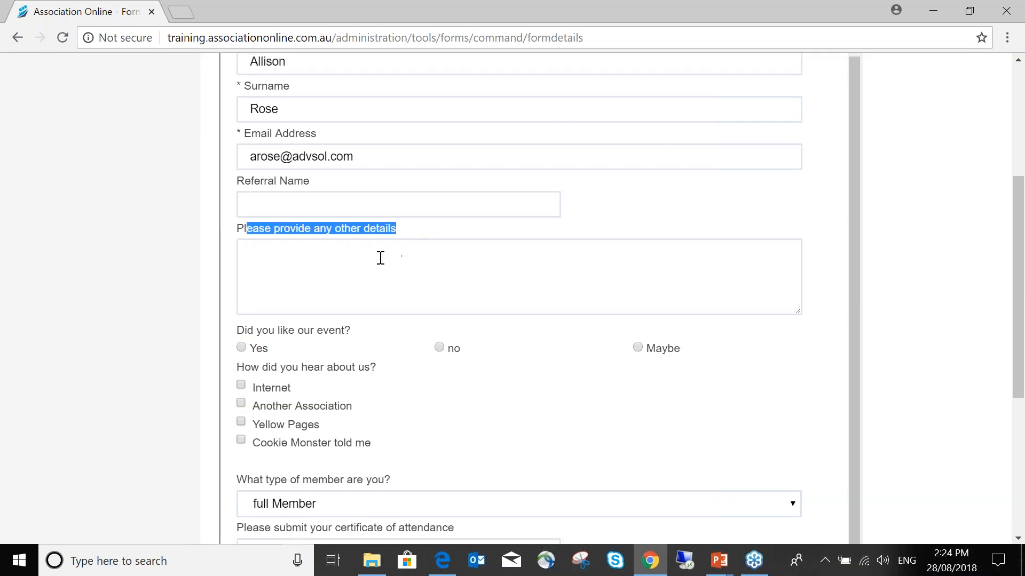
scroll(321, 260, "down", 3)
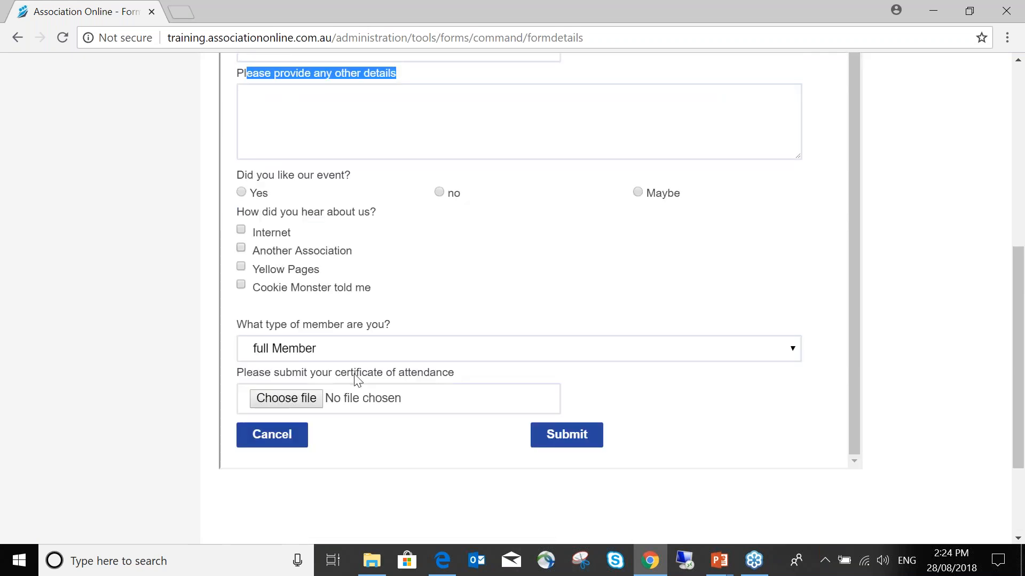
scroll(356, 376, "up", 1)
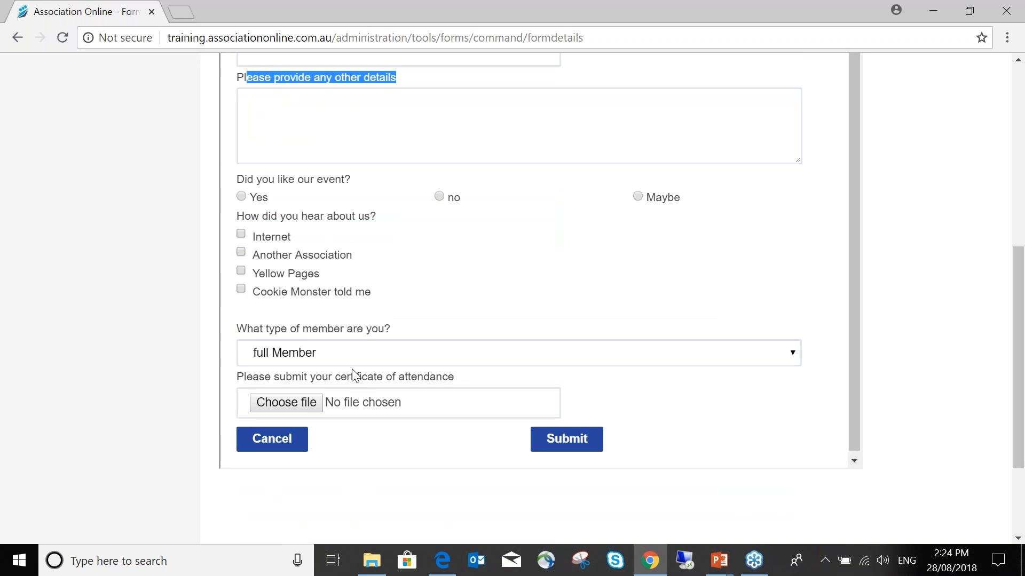
scroll(355, 376, "up", 10)
- Review the Training Form's title settings and compare them with the title and headings in the preview
left_click(320, 214)
scroll(509, 297, "down", 9)
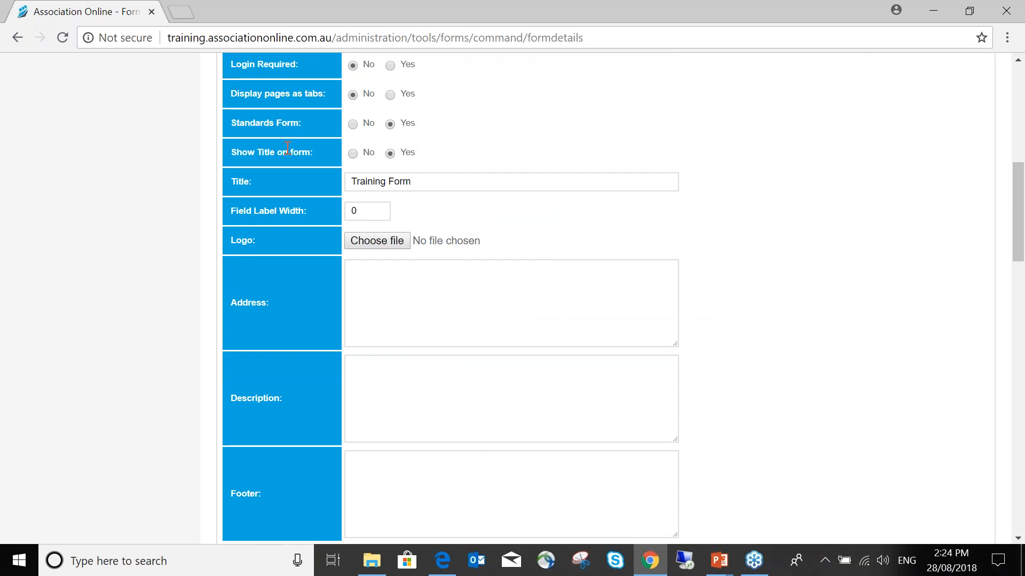
left_click_drag(412, 182, 350, 173)
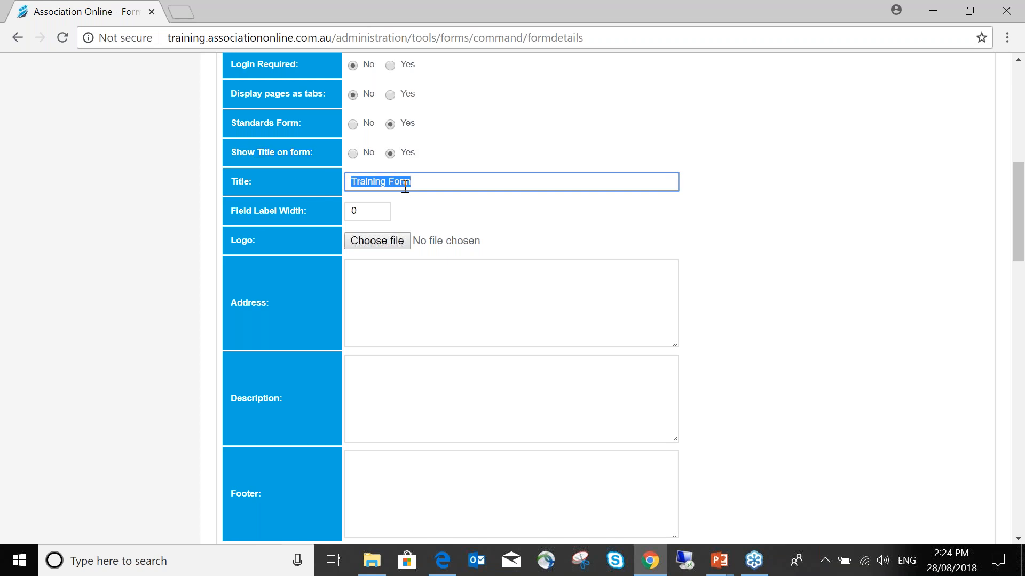
scroll(394, 177, "up", 6)
left_click(455, 67)
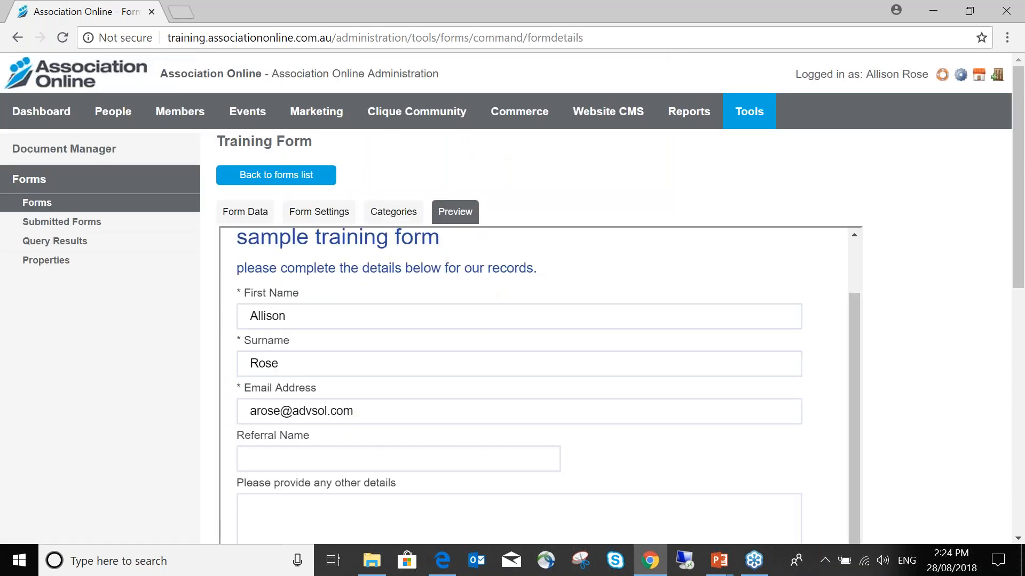
left_click_drag(247, 258, 362, 265)
left_click_drag(248, 296, 474, 295)
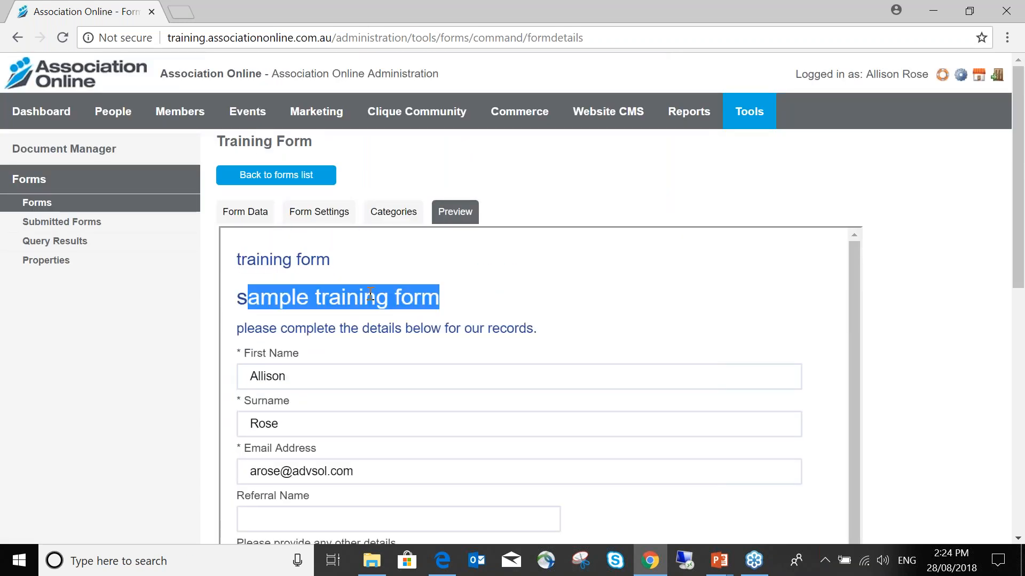
- Set Show Title on form to No in the form settings
left_click(334, 218)
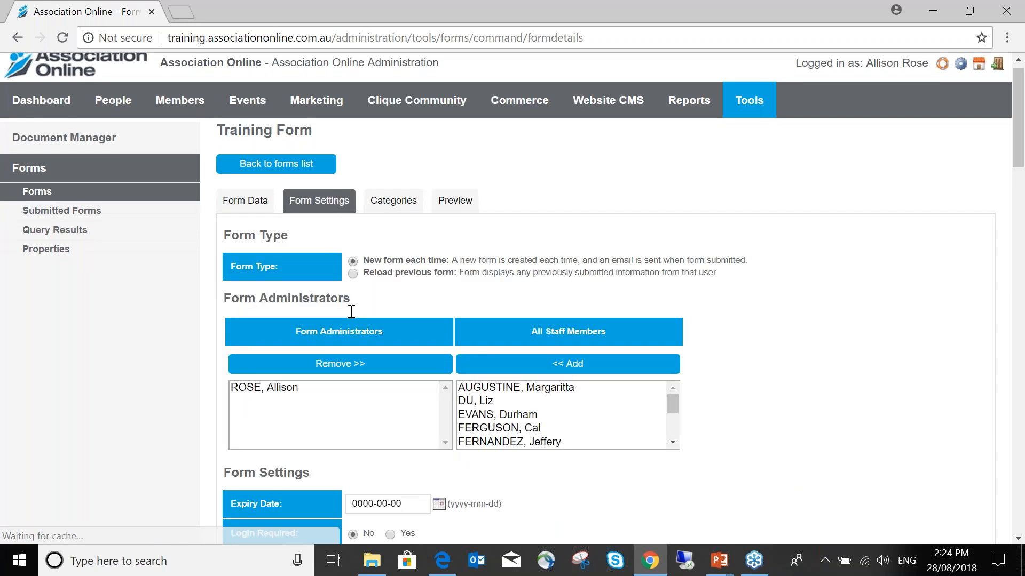
scroll(351, 311, "down", 7)
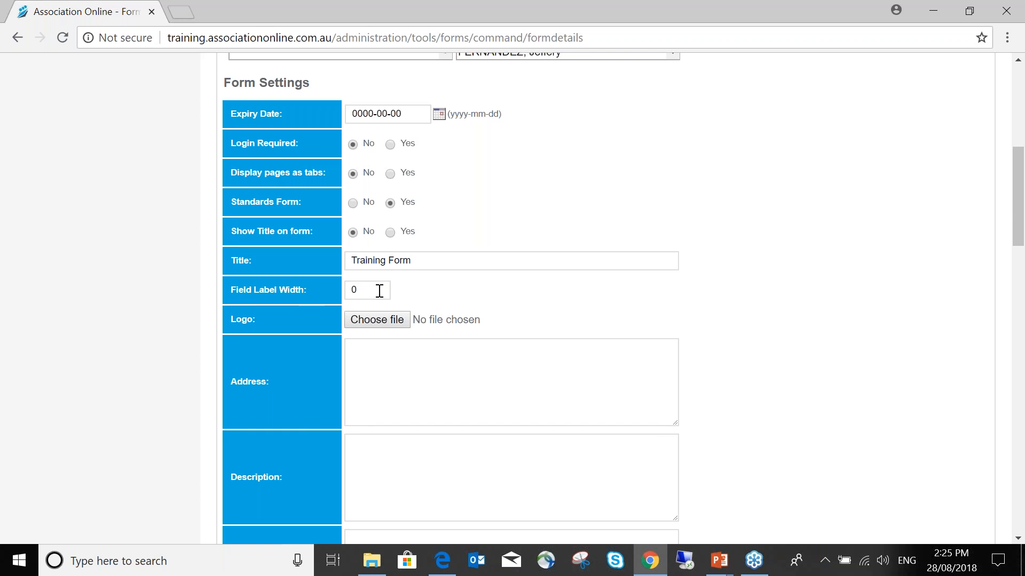
scroll(374, 162, "down", 3)
- Choose the image ASI_AO_Logo_hires 150pxw from the Pictures folder as the form's logo
left_click(373, 161)
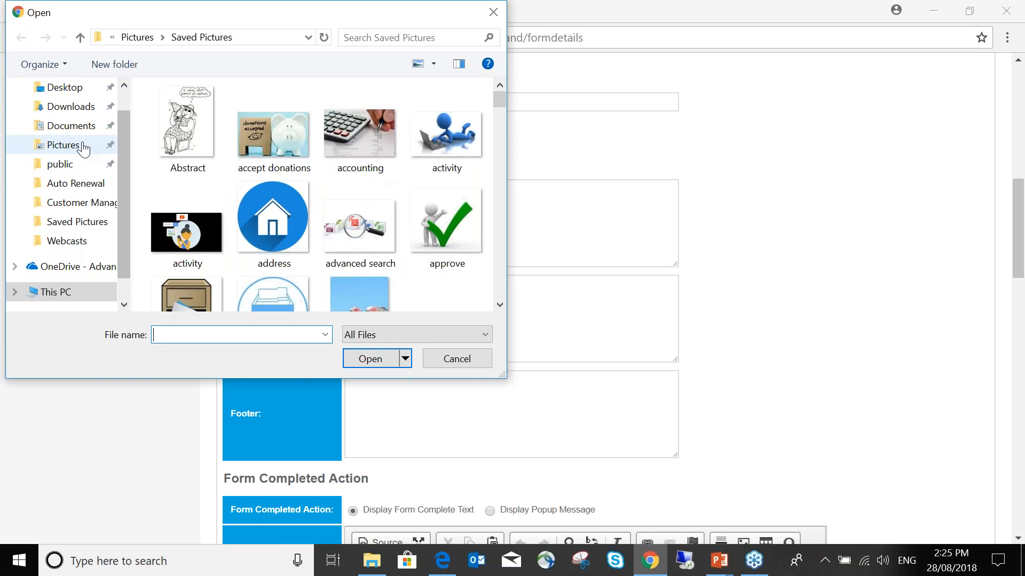
left_click(138, 38)
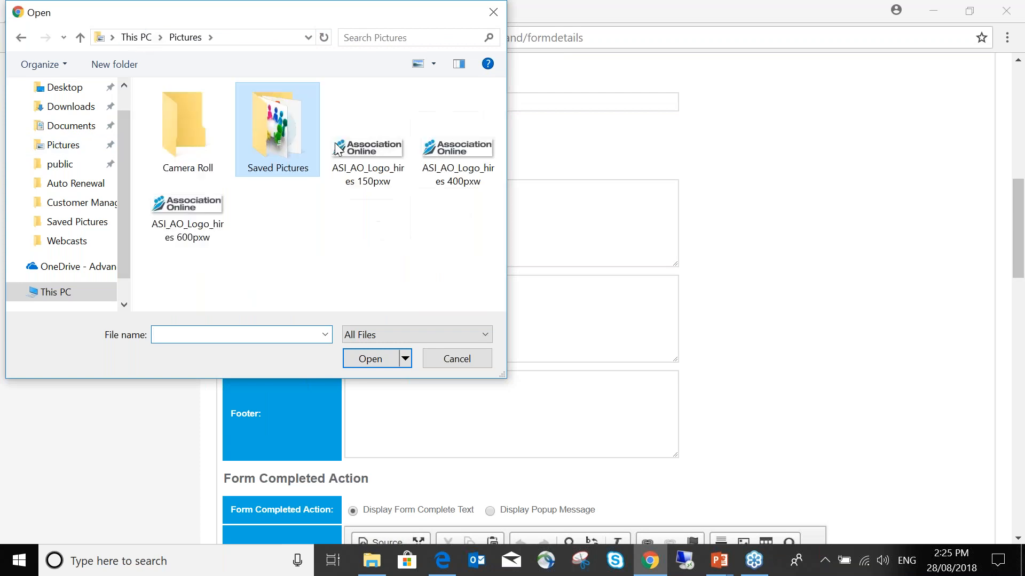
left_click(368, 152)
left_click(371, 358)
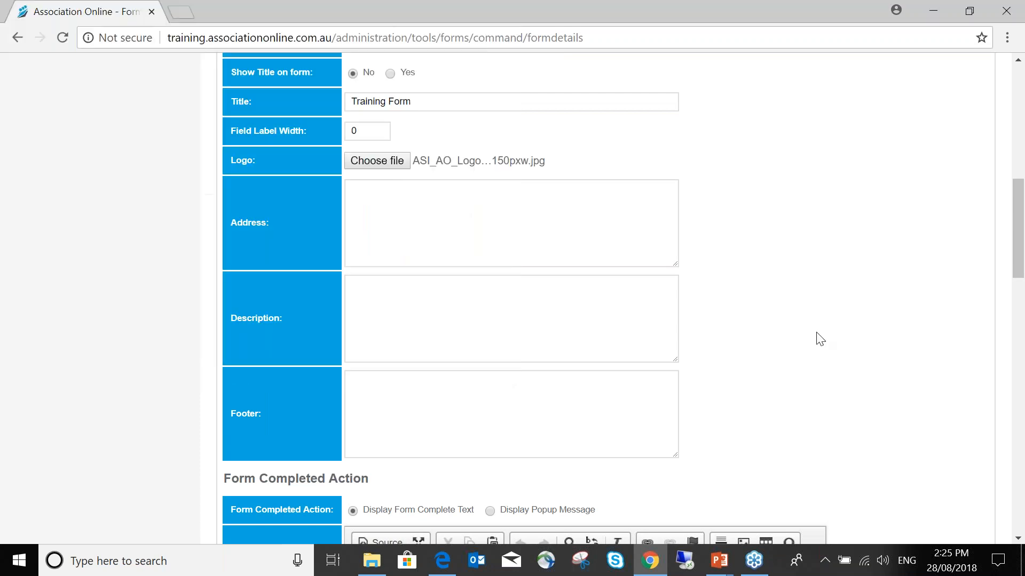
- Use the image ASI_AO_Logo_hires 600pxw as the form's logo instead and save the form settings
scroll(821, 340, "down", 1)
left_click(392, 80)
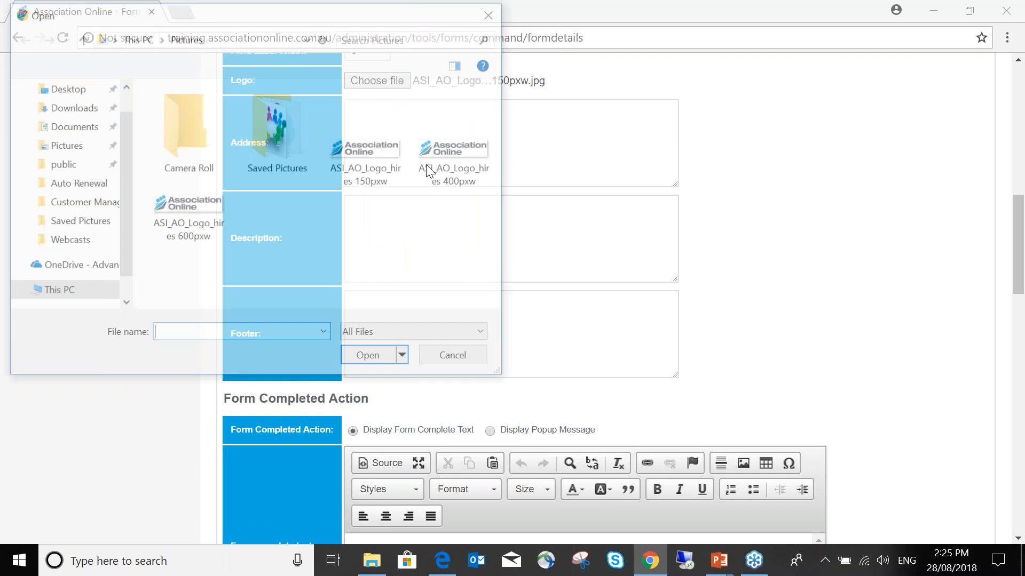
left_click(191, 215)
left_click(378, 363)
scroll(842, 405, "down", 11)
scroll(846, 413, "down", 6)
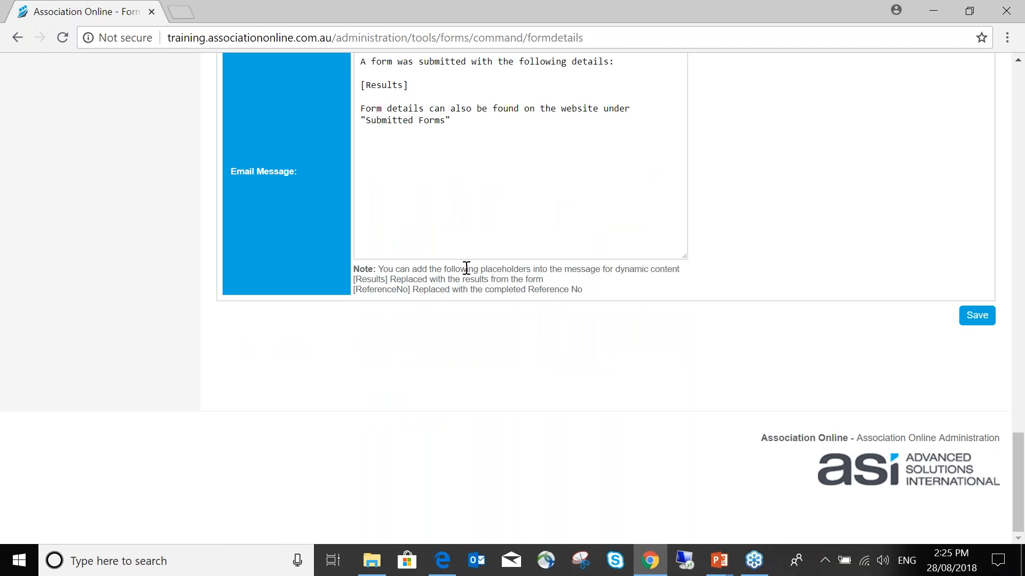
left_click(991, 319)
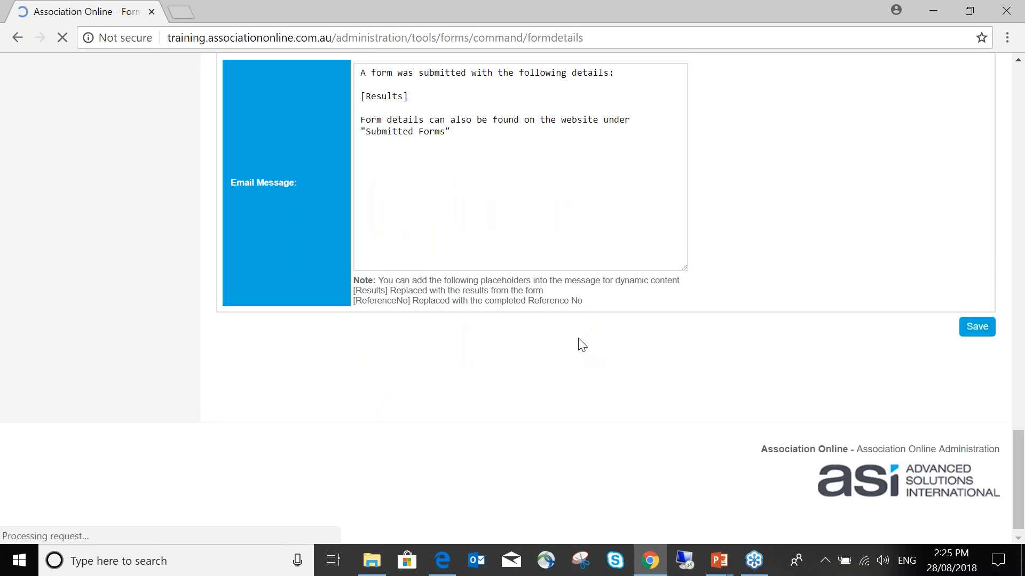
- Enter the association's street address in the form's Address setting, leaving the description and footer empty, and save the settings
scroll(519, 327, "down", 4)
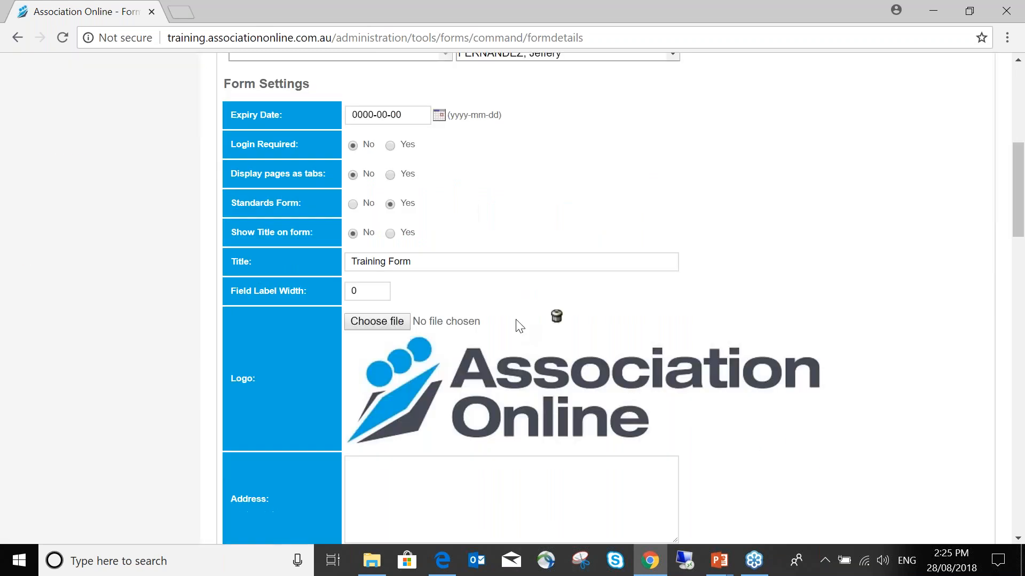
scroll(519, 327, "down", 5)
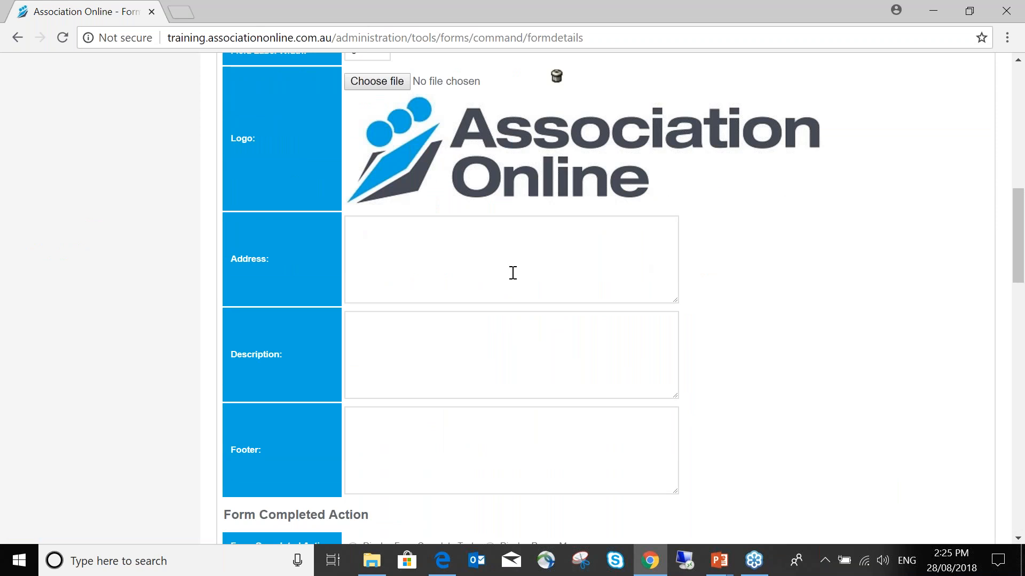
left_click(512, 273)
type("459 Collins Street")
left_click(582, 350)
left_click(589, 441)
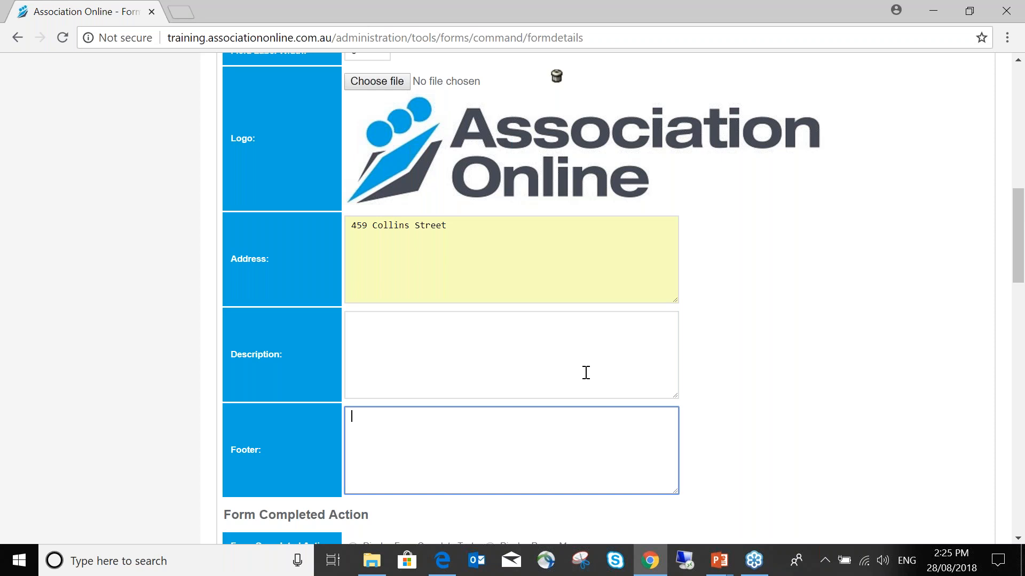
scroll(803, 361, "down", 1)
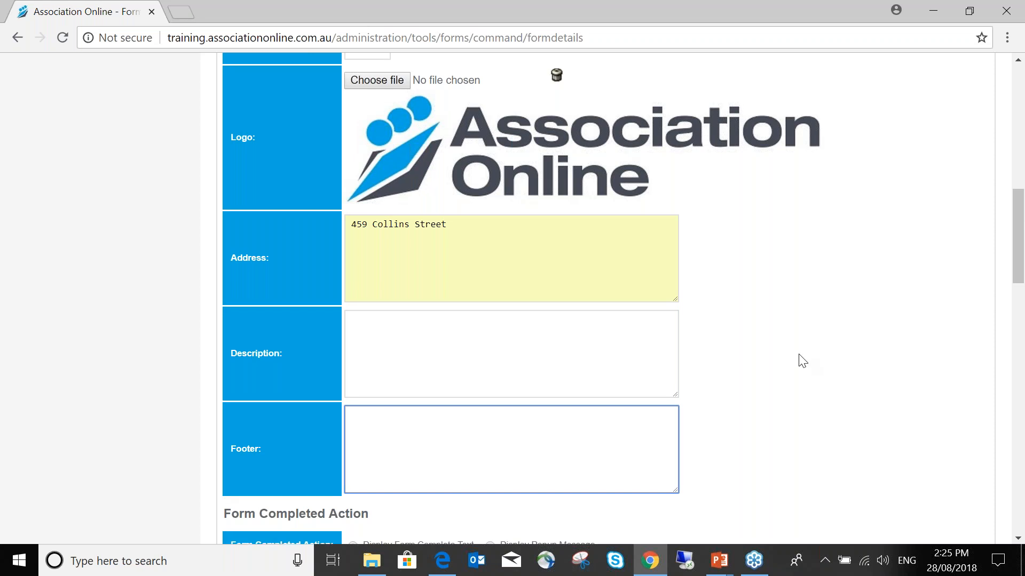
scroll(803, 362, "down", 10)
scroll(902, 414, "down", 10)
left_click(977, 316)
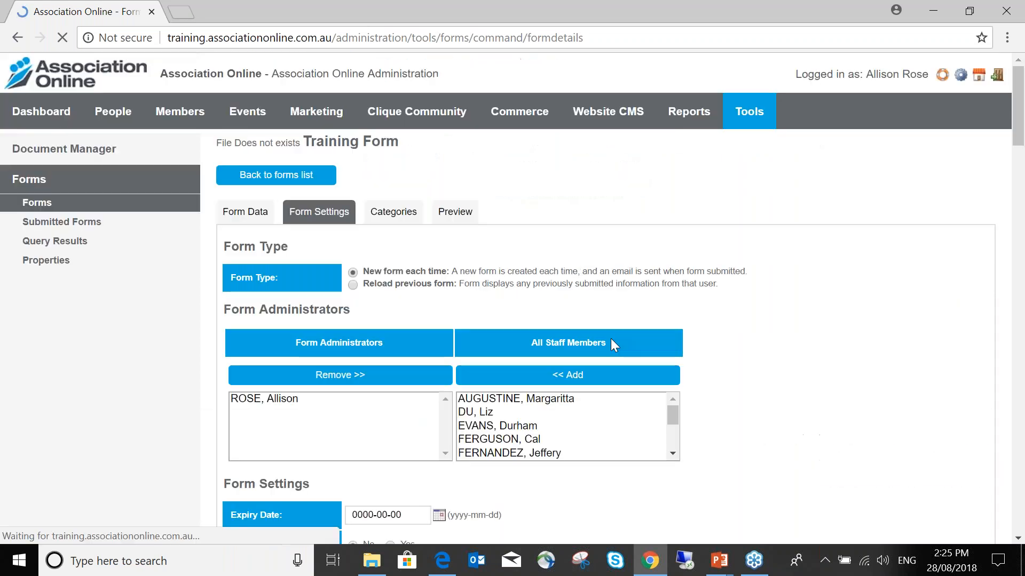
- Preview the Training Form and check how the logo and address are laid out in its header
scroll(587, 336, "down", 7)
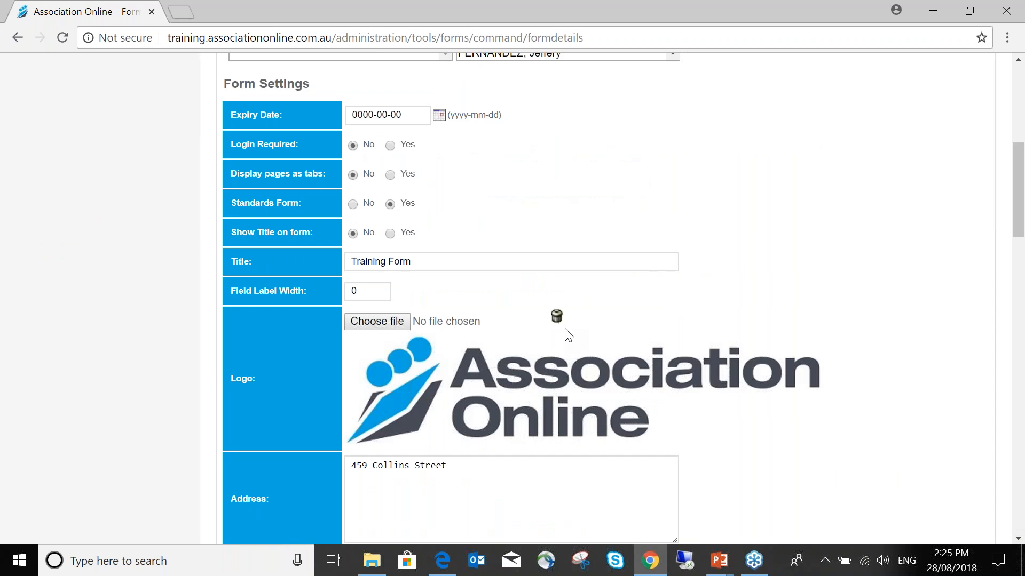
scroll(569, 335, "up", 8)
left_click(453, 212)
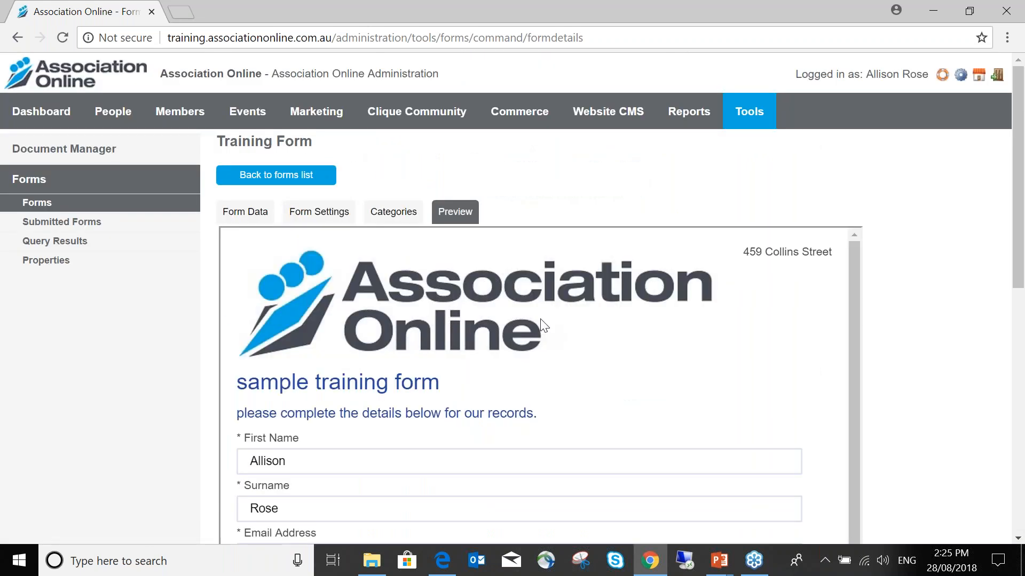
left_click_drag(743, 254, 835, 265)
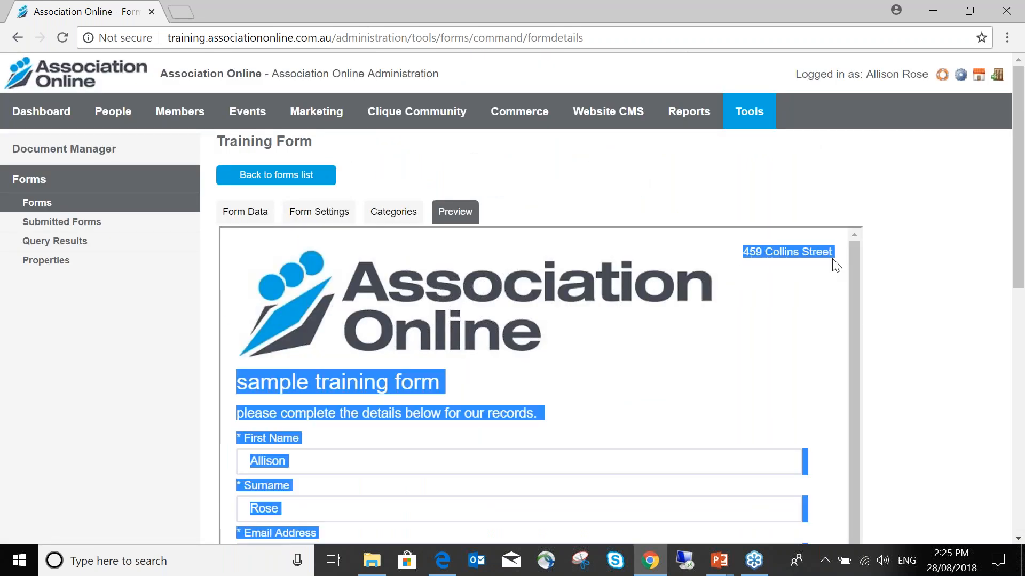
left_click(835, 265)
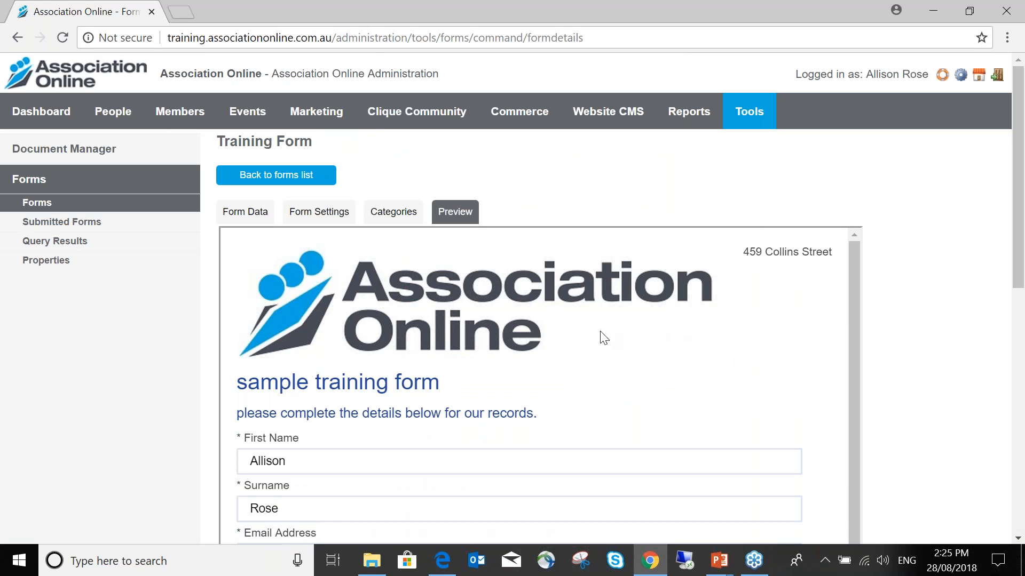
- Change the form complete text to "Thank you for taking the time to complete the form. We appreciate your feedback."
left_click(322, 214)
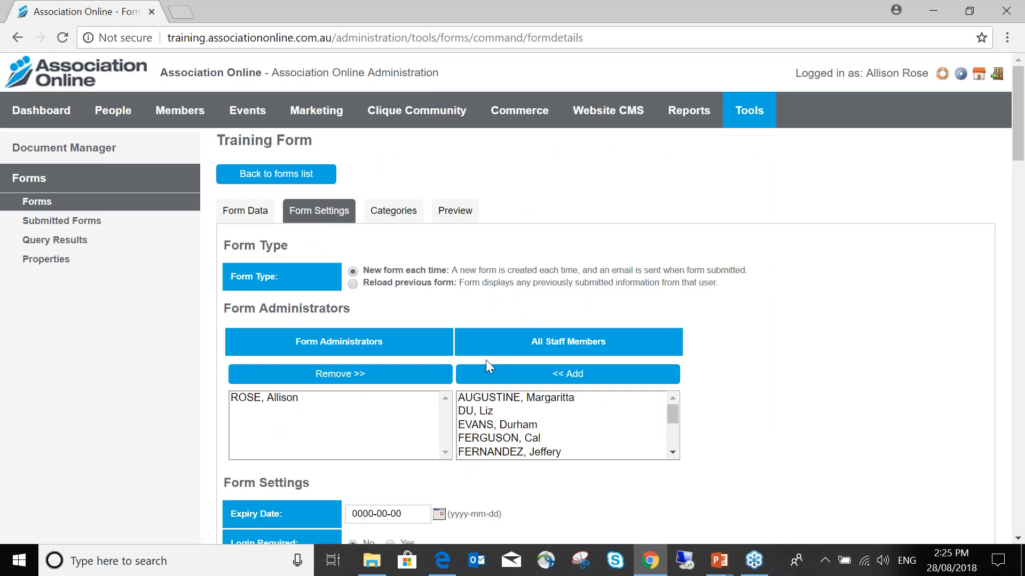
scroll(485, 360, "down", 10)
scroll(482, 354, "down", 3)
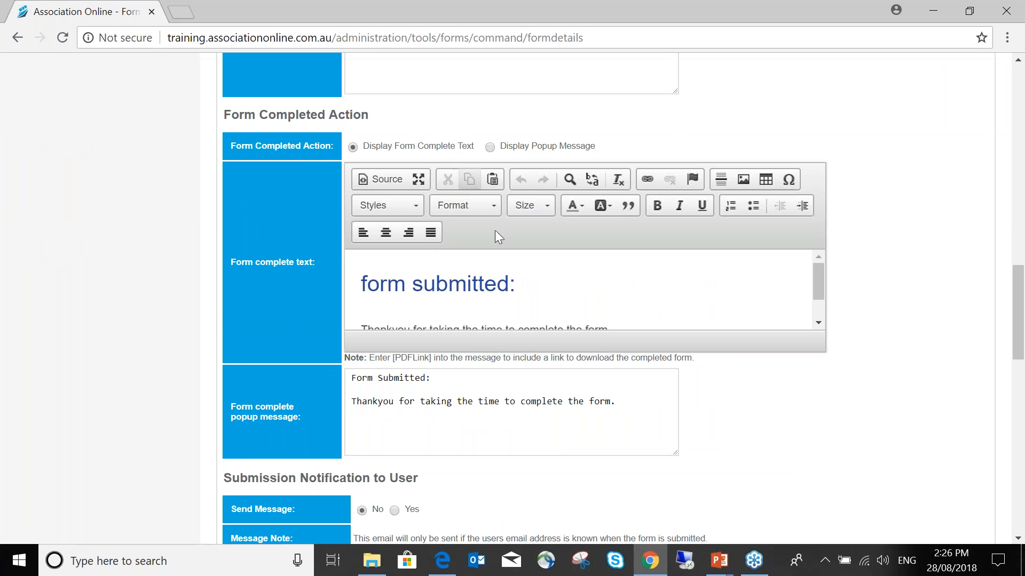
left_click(367, 287)
left_click_drag(427, 288, 361, 294)
scroll(589, 294, "down", 1)
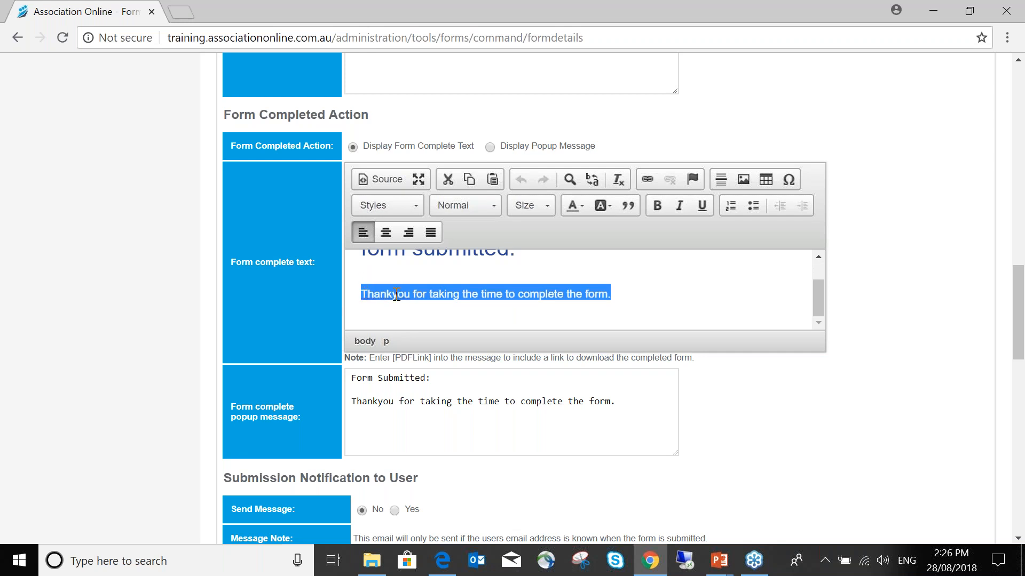
left_click(396, 297)
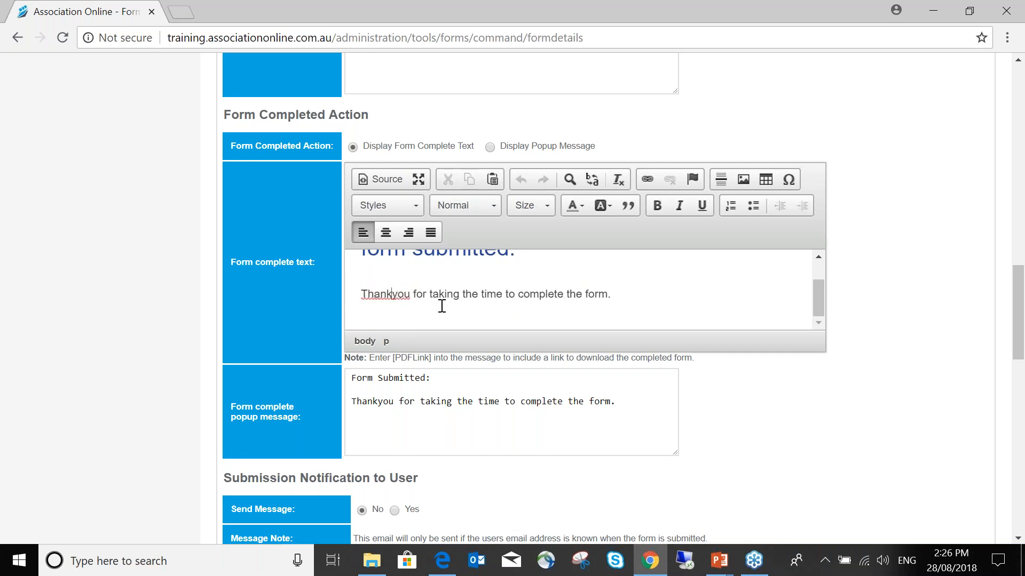
scroll(560, 297, "up", 1)
scroll(633, 293, "down", 1)
left_click(633, 293)
type("We appreciate")
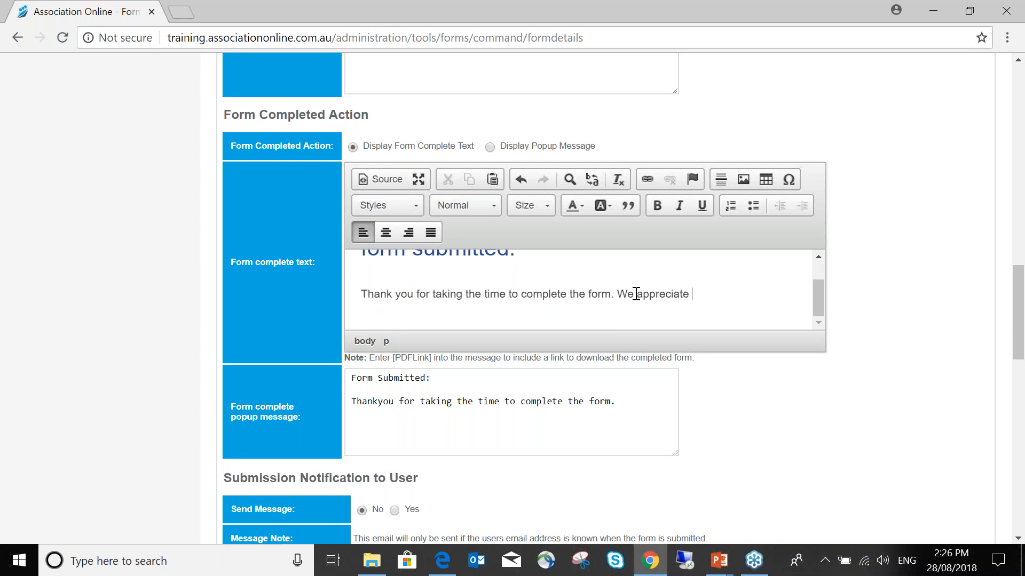
type(" your feedback")
- Set the form completed action to Display Popup Message, correct "Thankyou" to "Thank you" in the popup message and append "We appreciate your feedback."
left_click(490, 147)
left_click_drag(356, 403, 498, 409)
left_click(379, 403)
left_click(656, 400)
type("We appreciate your feedabc")
key("BackSpace")
key("BackSpace")
key("BackSpace")
type("back.")
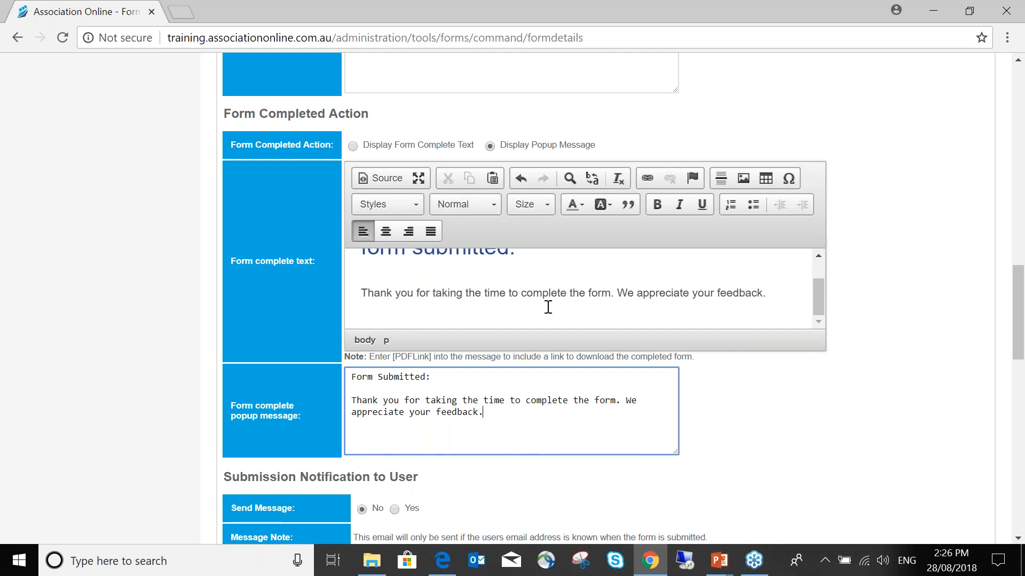
- Set Send Message to Yes for the submission notification to the user
scroll(498, 204, "down", 4)
scroll(498, 203, "down", 1)
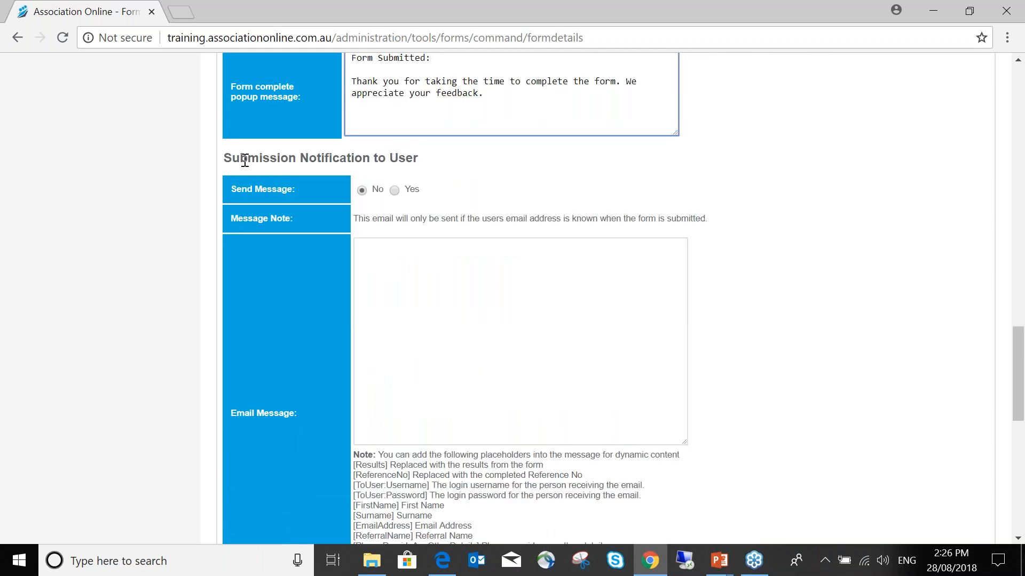
left_click_drag(240, 156, 449, 183)
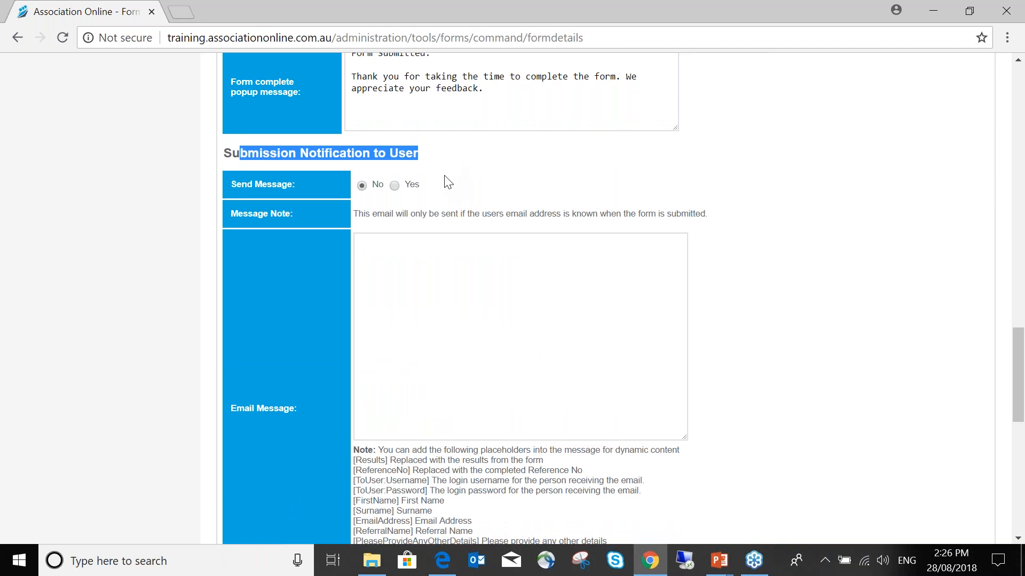
scroll(447, 182, "down", 1)
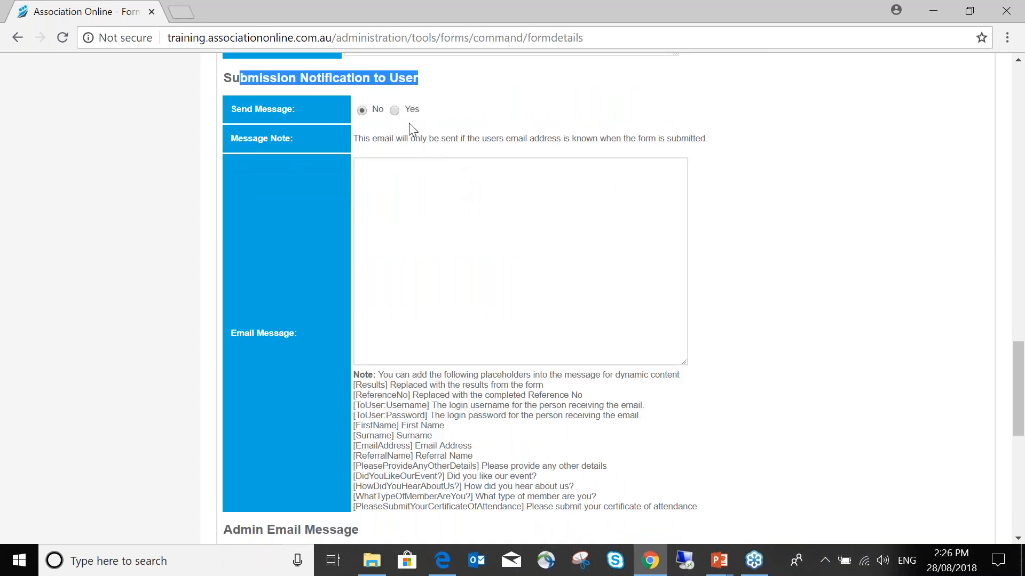
left_click(394, 110)
- Start the user notification's email message with "Dear [FirstName]", copying the placeholder from the note below it
left_click(461, 173)
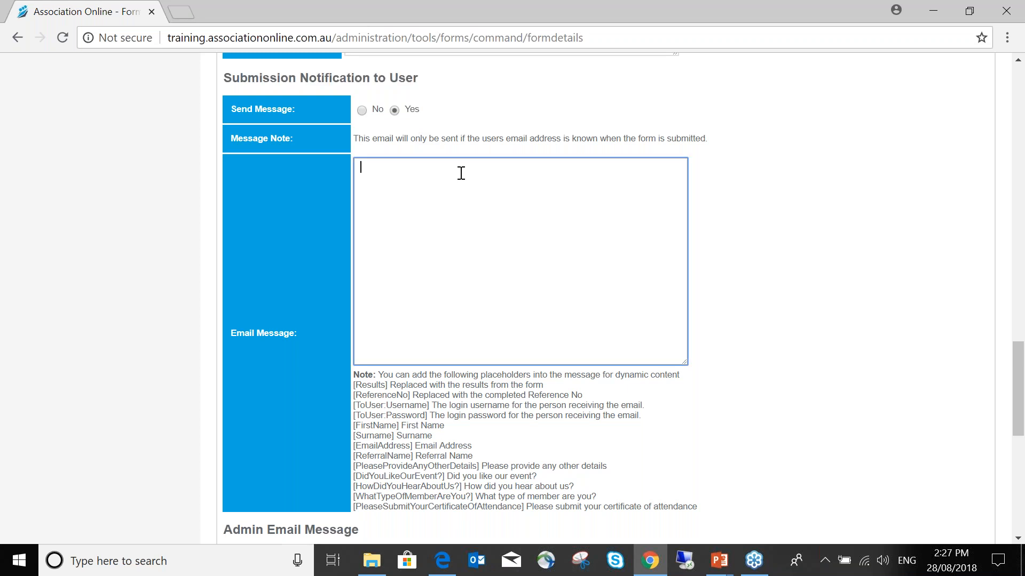
type("Dear")
scroll(413, 361, "down", 2)
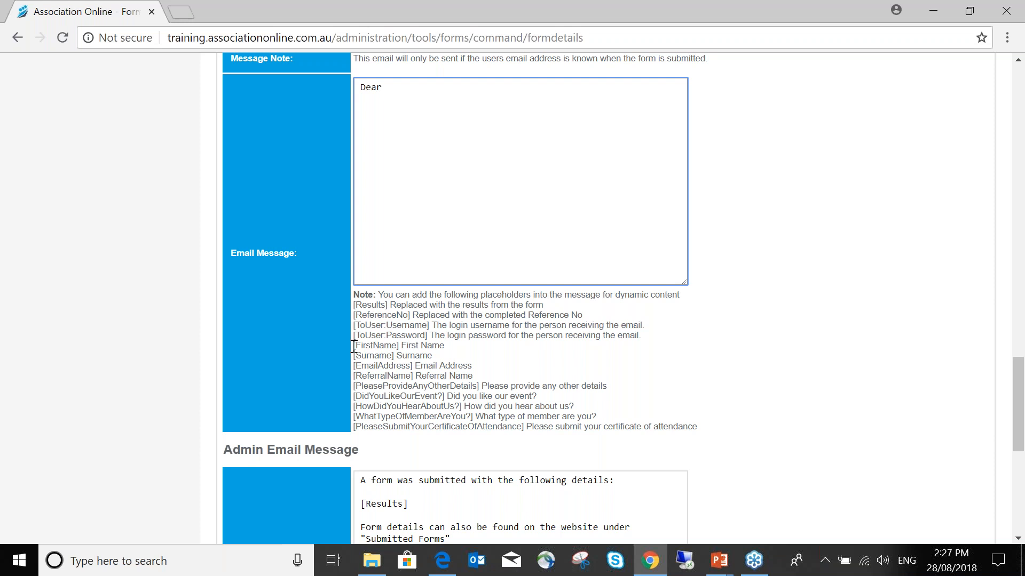
left_click_drag(353, 346, 399, 345)
key("ctrl+c")
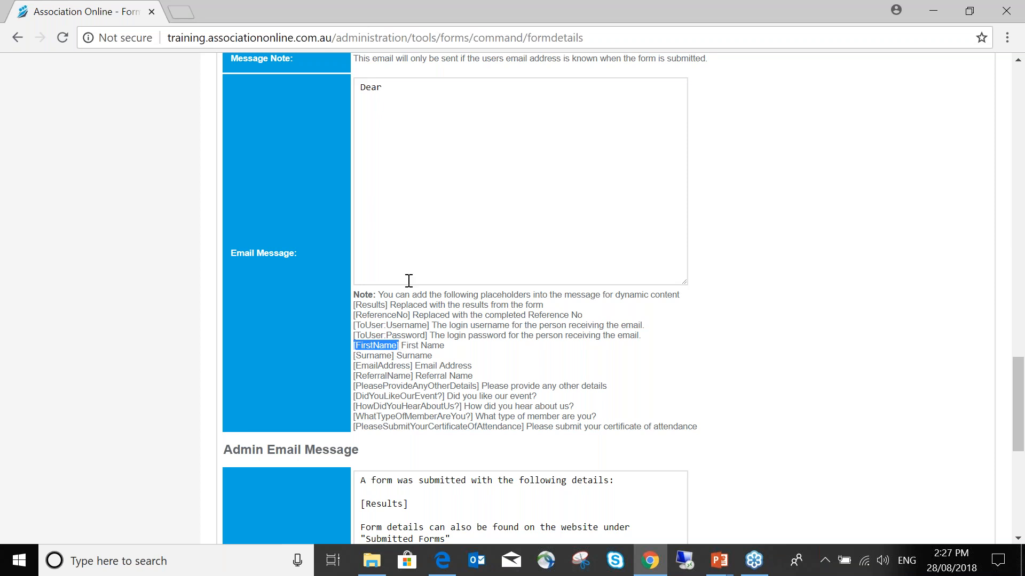
left_click(414, 89)
key("ctrl+v")
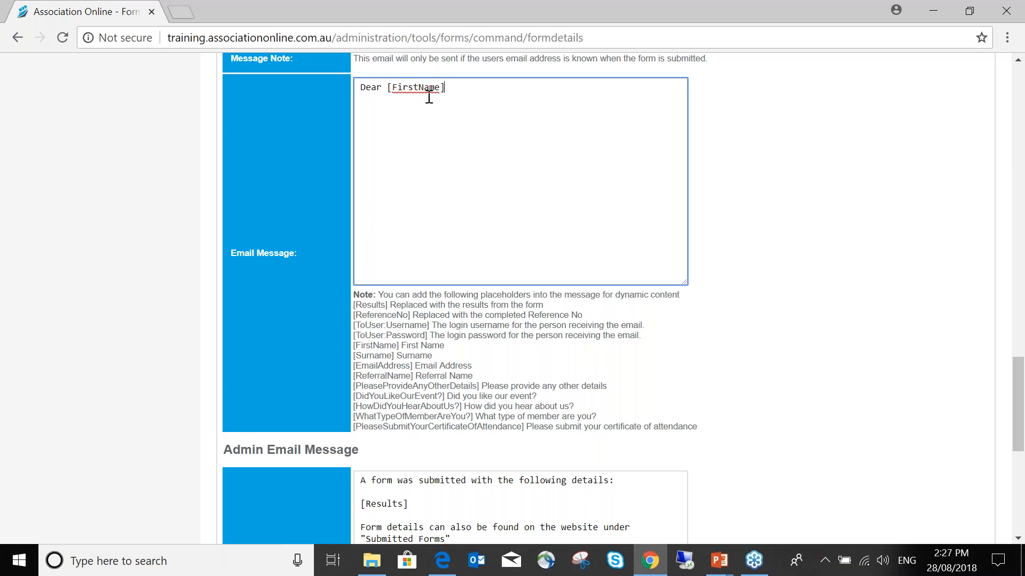
- Add "Thank you for completing our training form. We appreciate your feedback." as a new paragraph below the greeting in the user email message
key("Return")
key("Return")
type("Thank you for completing our trainn")
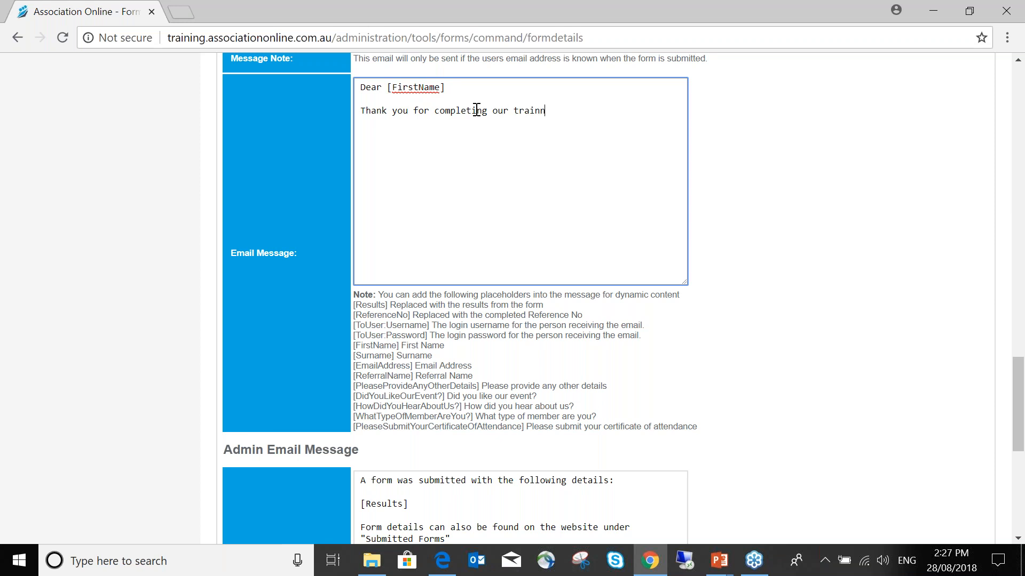
key("BackSpace")
type("ing form. We appreciate your ")
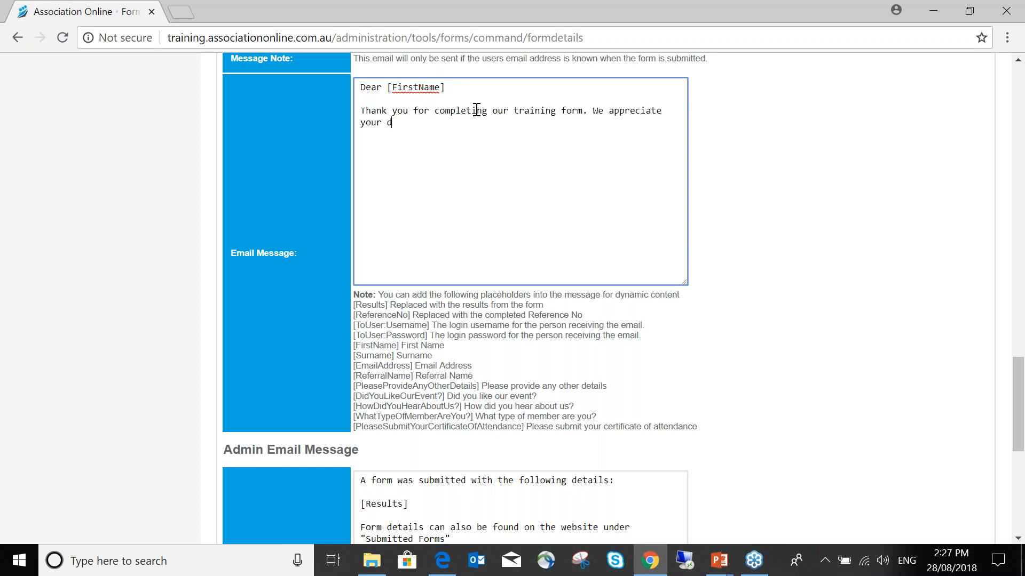
type("feedback.")
- Close the user email message with "Regards" and the sender's first name on separate lines
key("Return")
key("Return")
type("Regards")
key("Return")
key("Return")
type("Allison")
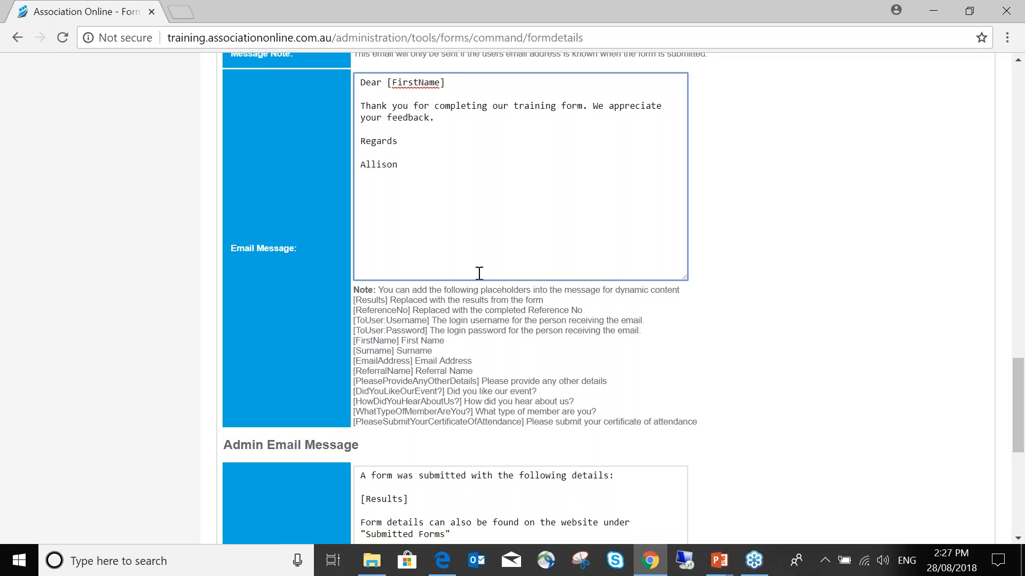
- Leave the Admin Email Message at its default text and save the form settings
scroll(479, 273, "down", 5)
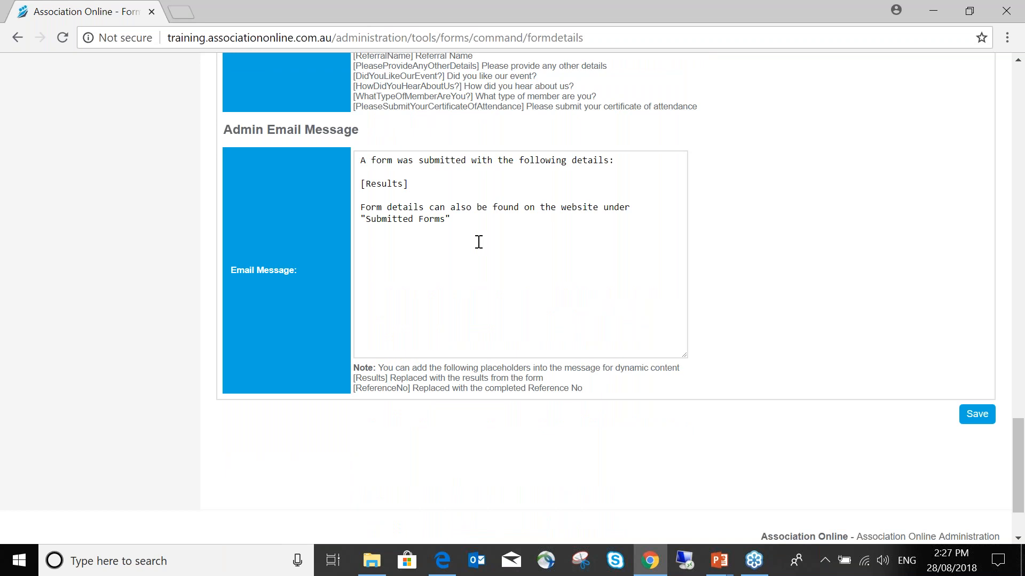
left_click_drag(233, 130, 360, 149)
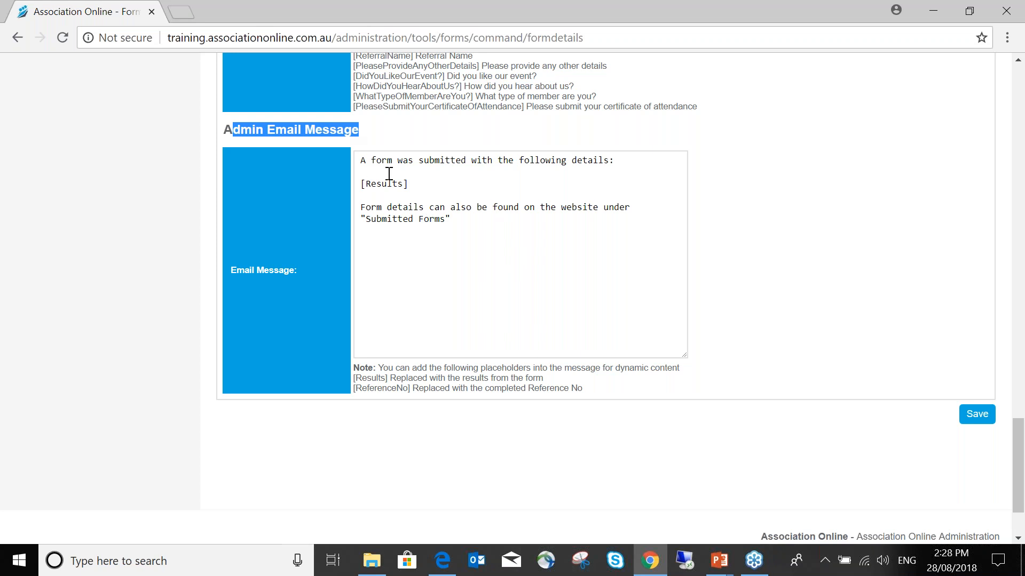
left_click(977, 415)
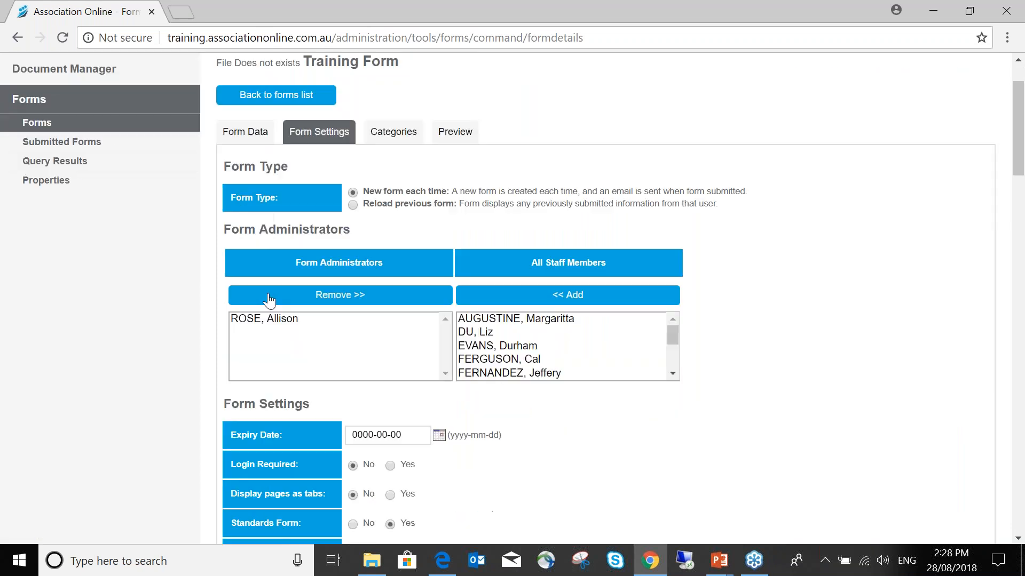
- Check the form's administrator and assigned category, and look through the whole form in its preview
left_click(264, 318)
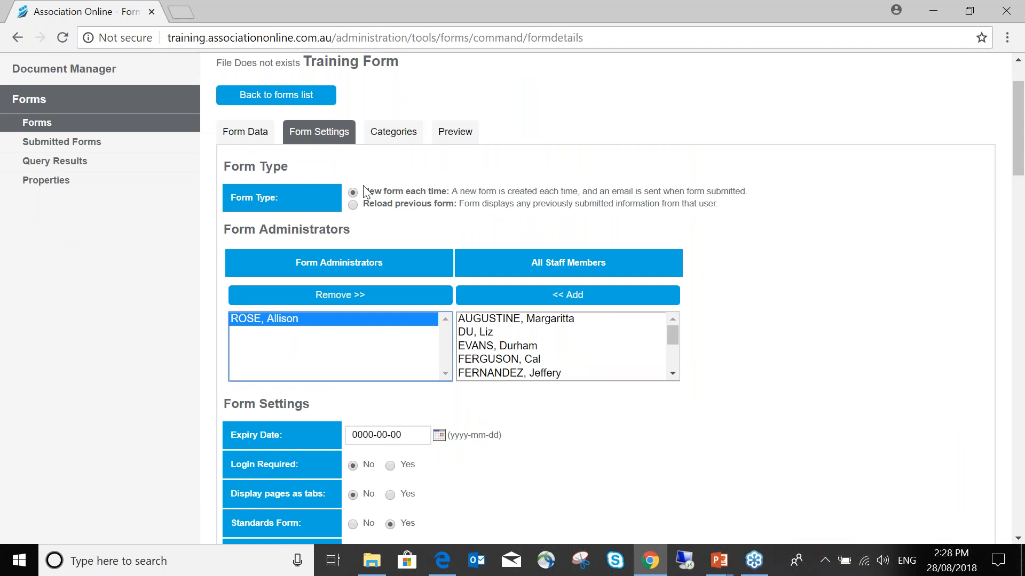
left_click(383, 138)
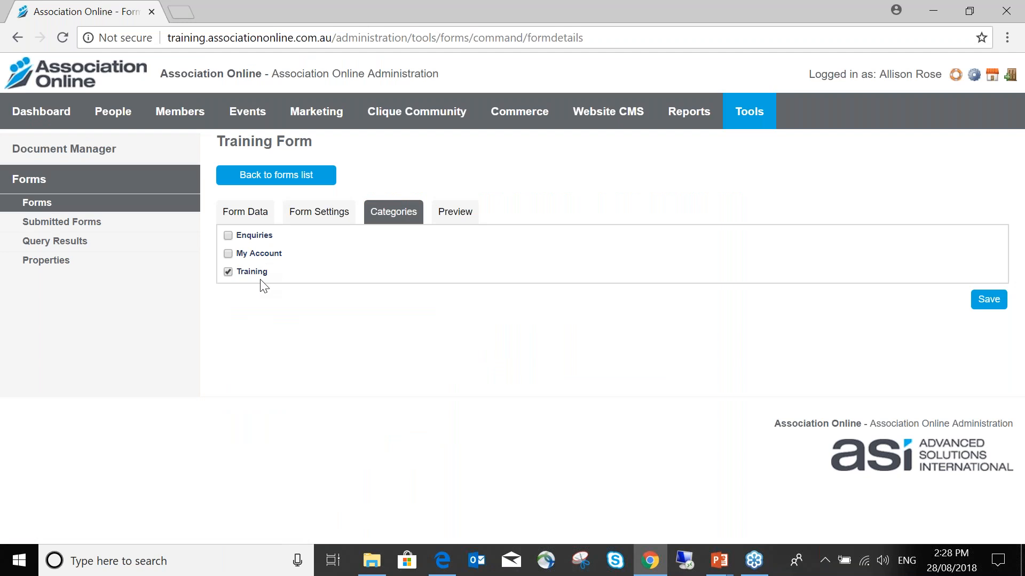
left_click(468, 220)
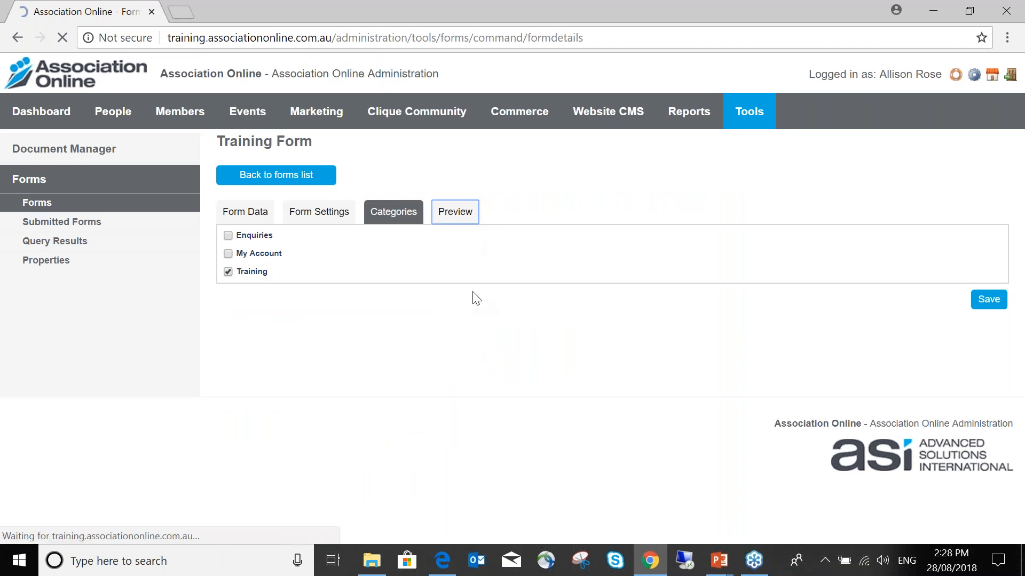
scroll(724, 340, "down", 3)
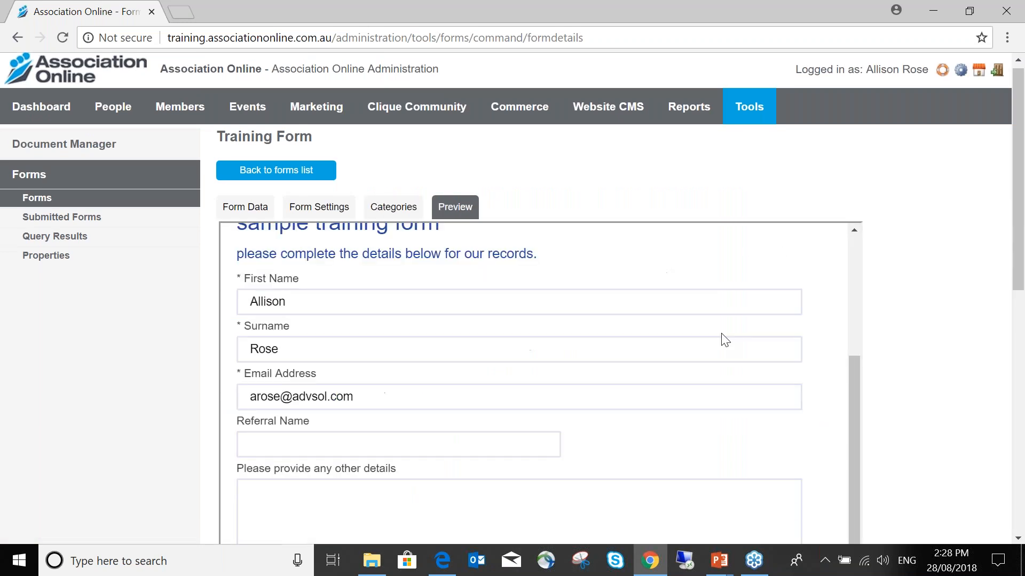
scroll(725, 340, "down", 10)
scroll(721, 333, "up", 1)
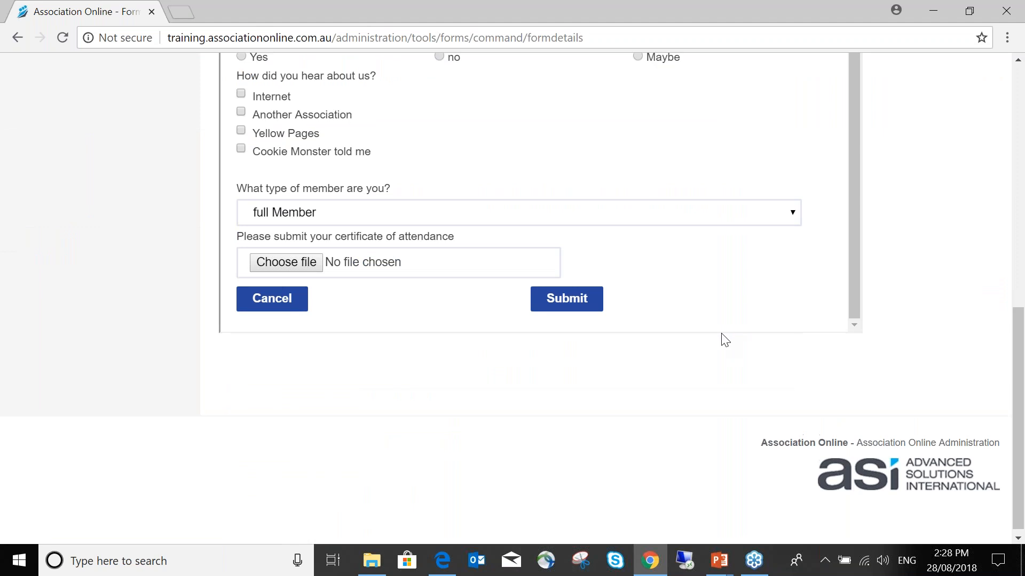
scroll(724, 339, "up", 7)
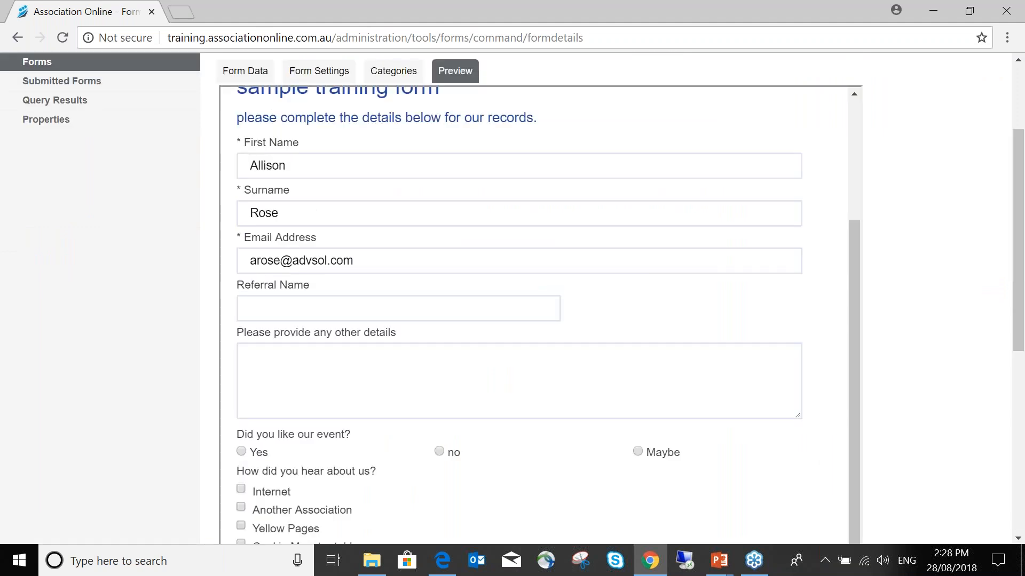
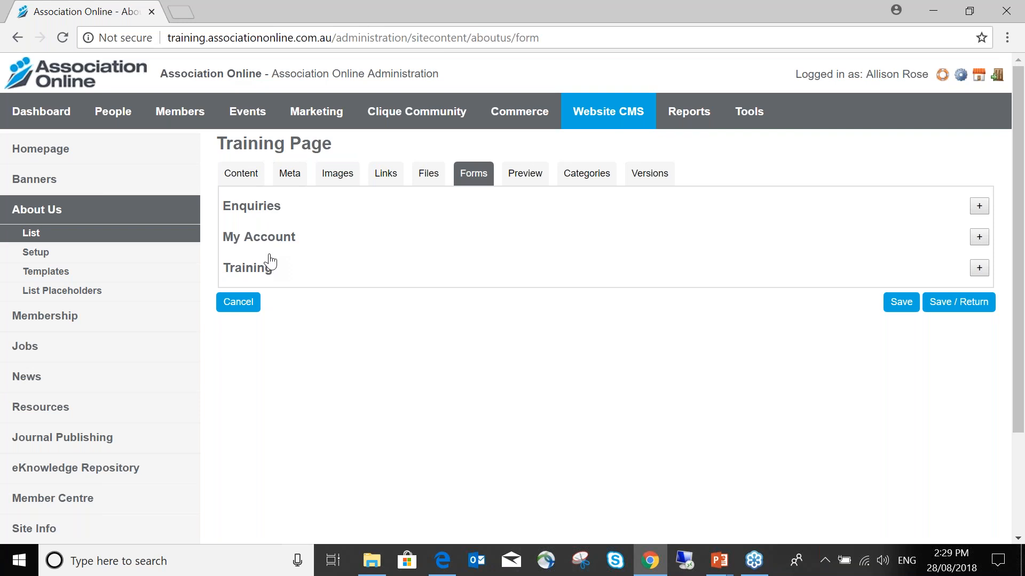
- Examine the forms available to the Training Page under the Training and Enquiries categories
left_click(980, 269)
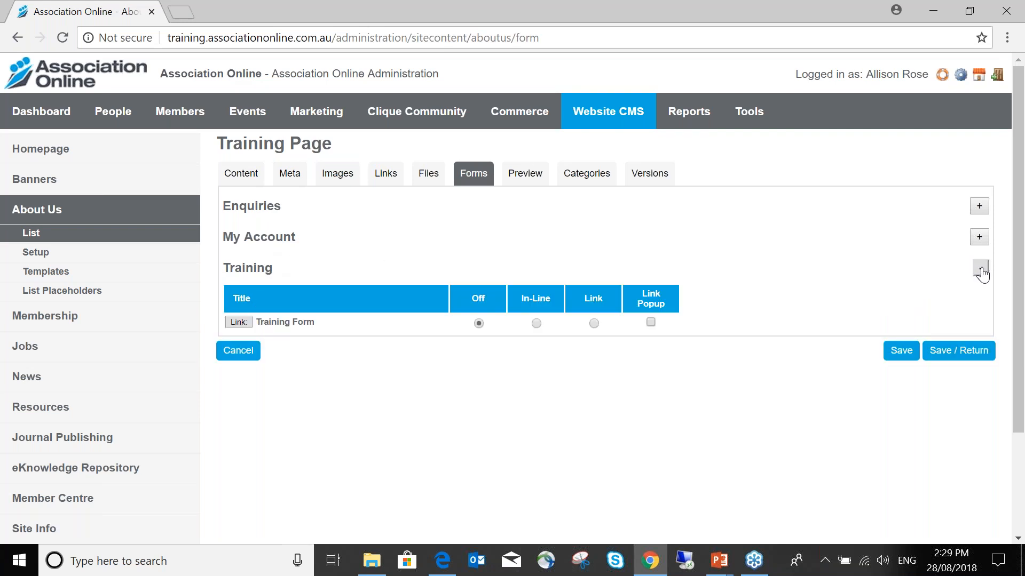
left_click(979, 206)
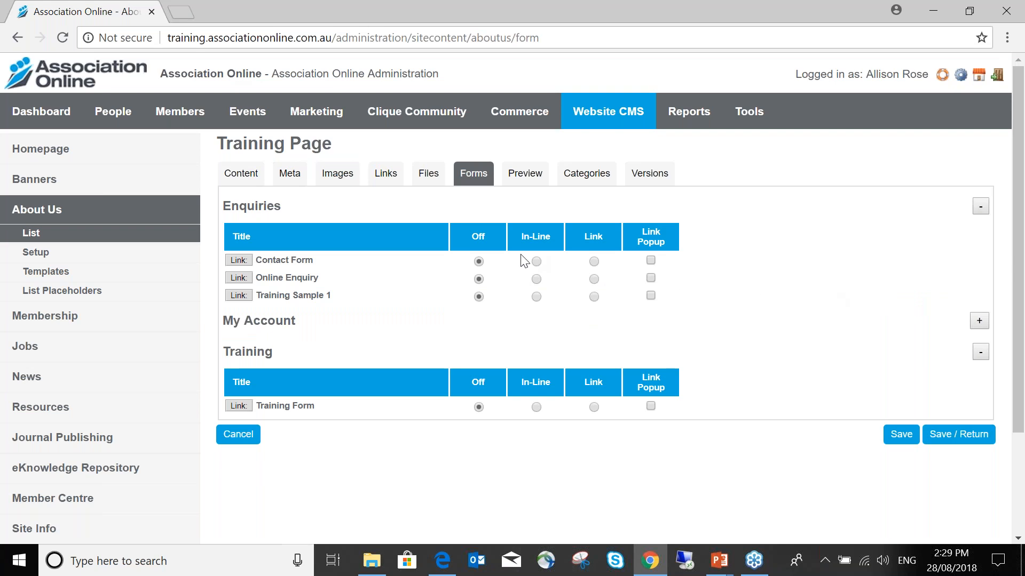
left_click(980, 207)
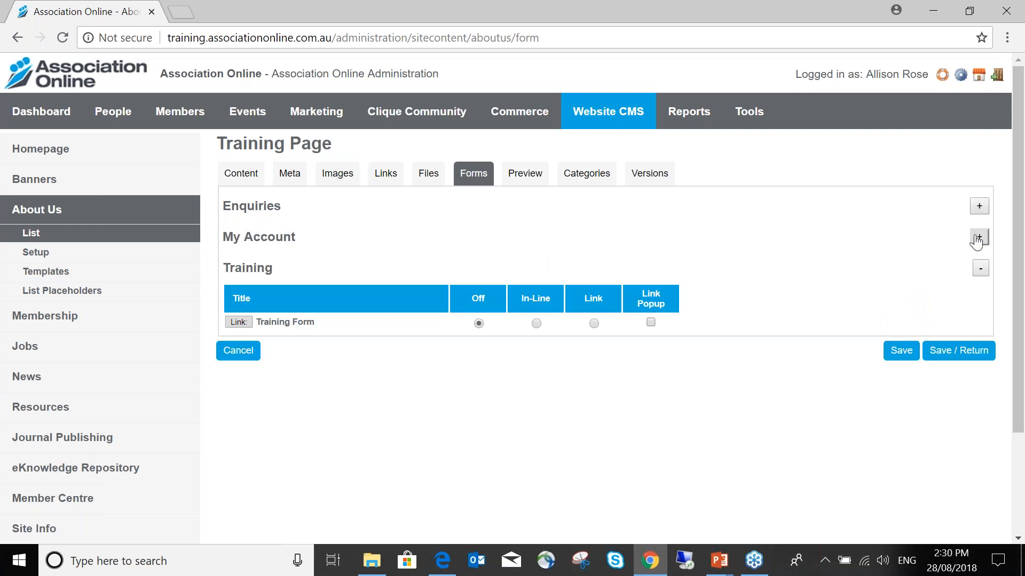
left_click(980, 271)
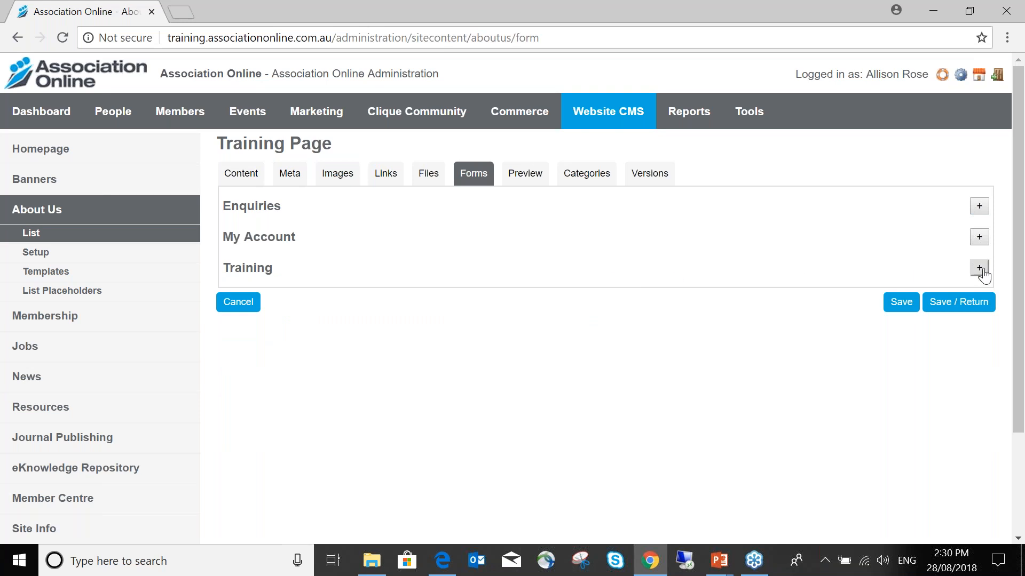
- Set Training Form in the Training category to display In-Line on the Training Page and save the page
left_click(975, 273)
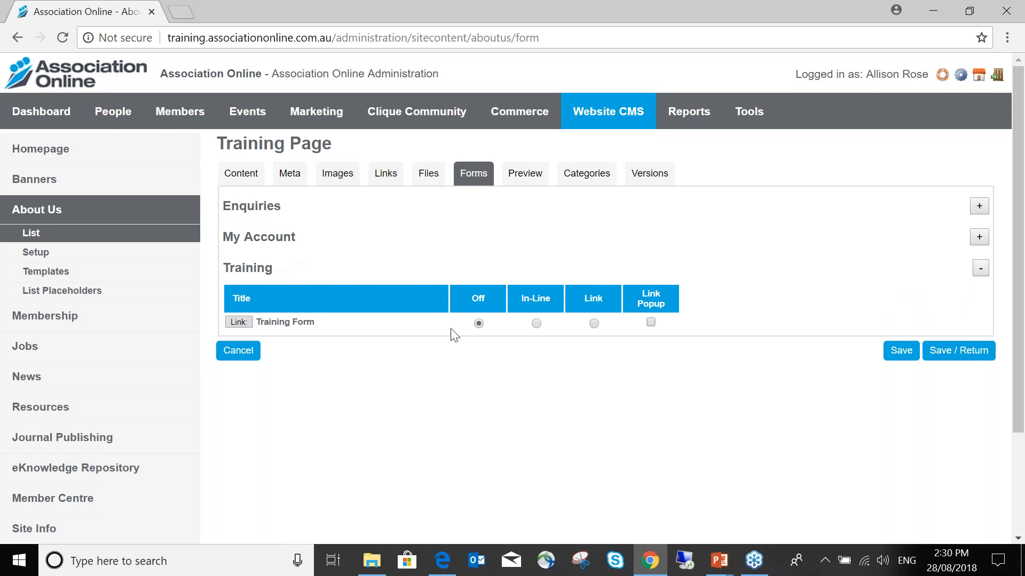
left_click(536, 323)
left_click(594, 323)
left_click(651, 322)
left_click(651, 322)
left_click(901, 351)
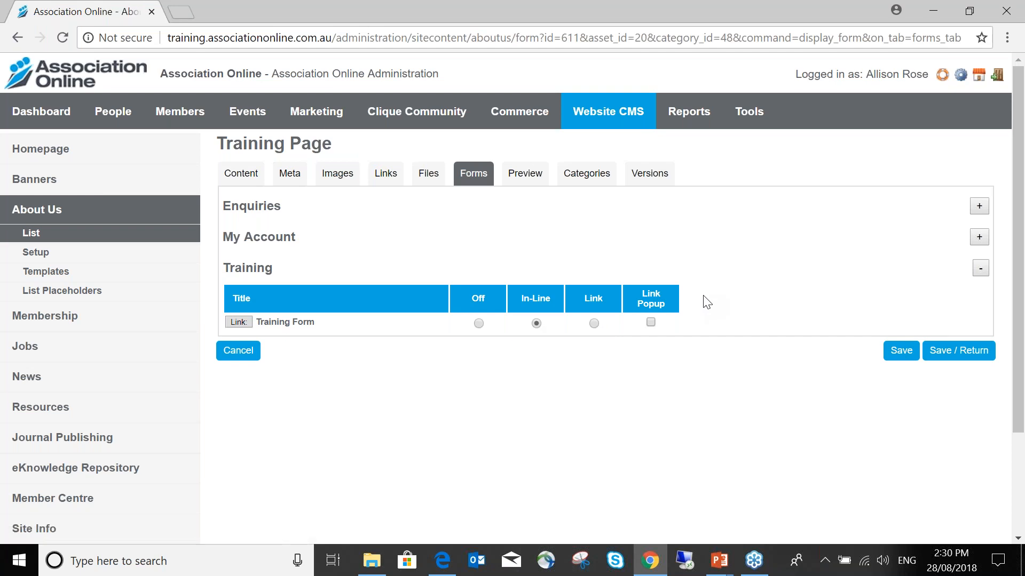
- Open the public website in a new tab and go to the Our Staff page under About Us
right_click(978, 74)
left_click(949, 90)
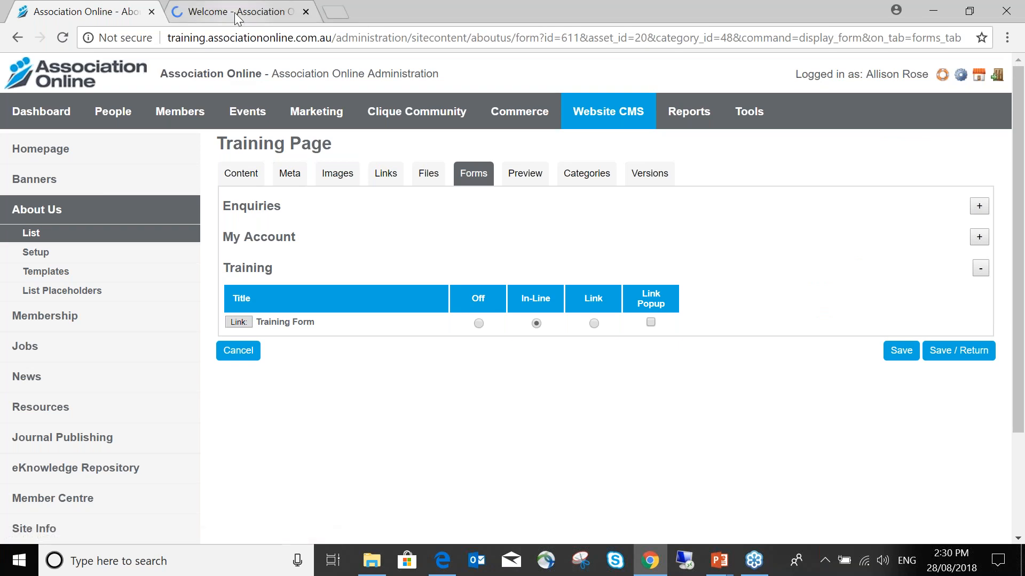
left_click(238, 12)
mouse_move(229, 179)
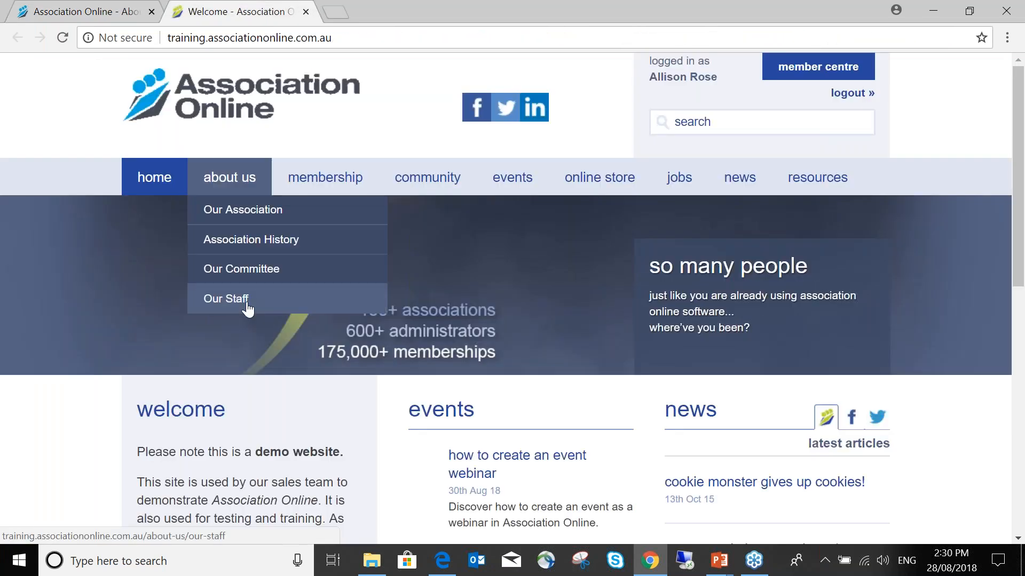
left_click(247, 308)
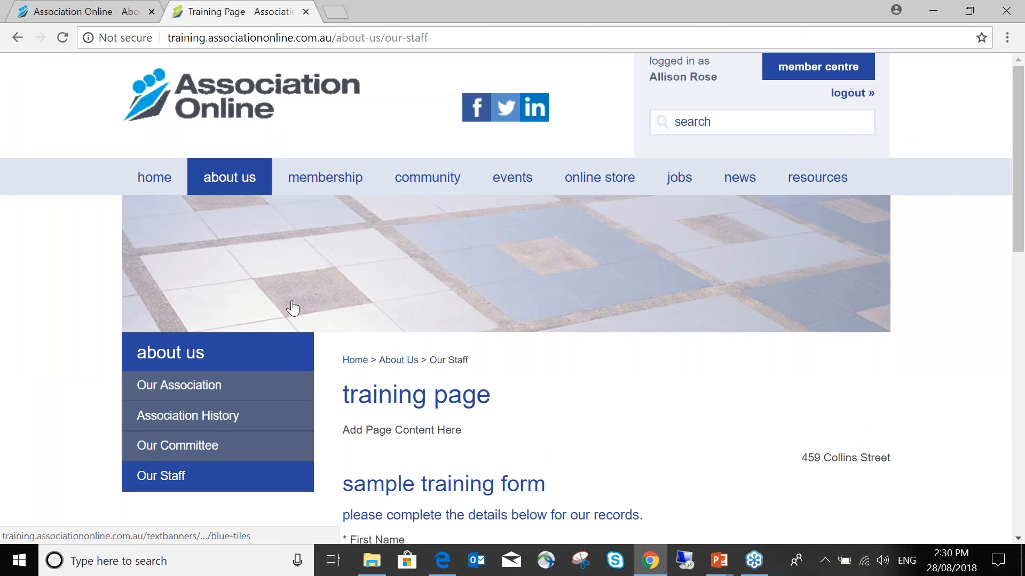
- Review the sample training form embedded on the public page, including the First Name field's autofill suggestion
scroll(292, 308, "down", 5)
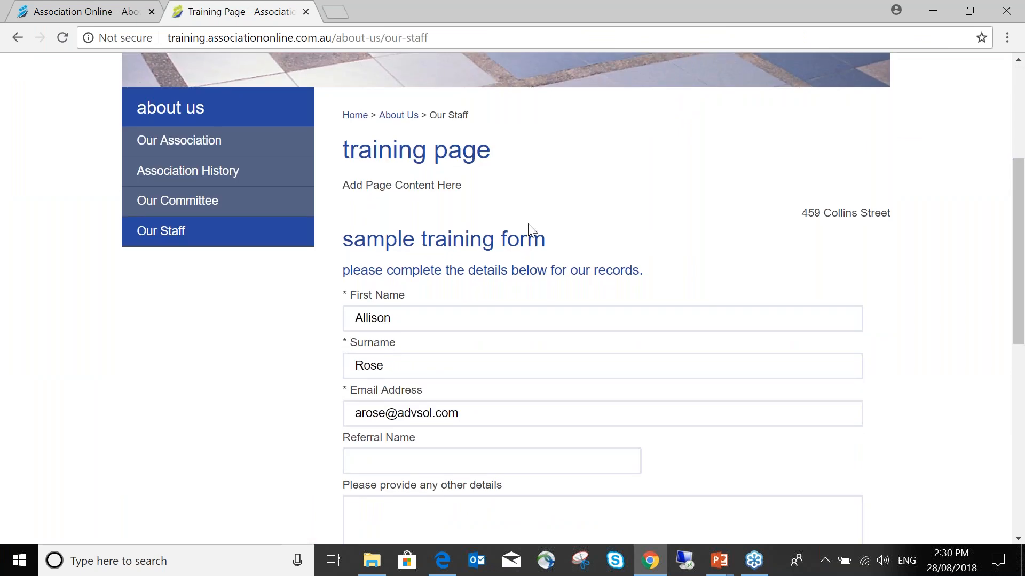
scroll(528, 223, "down", 3)
scroll(639, 190, "down", 6)
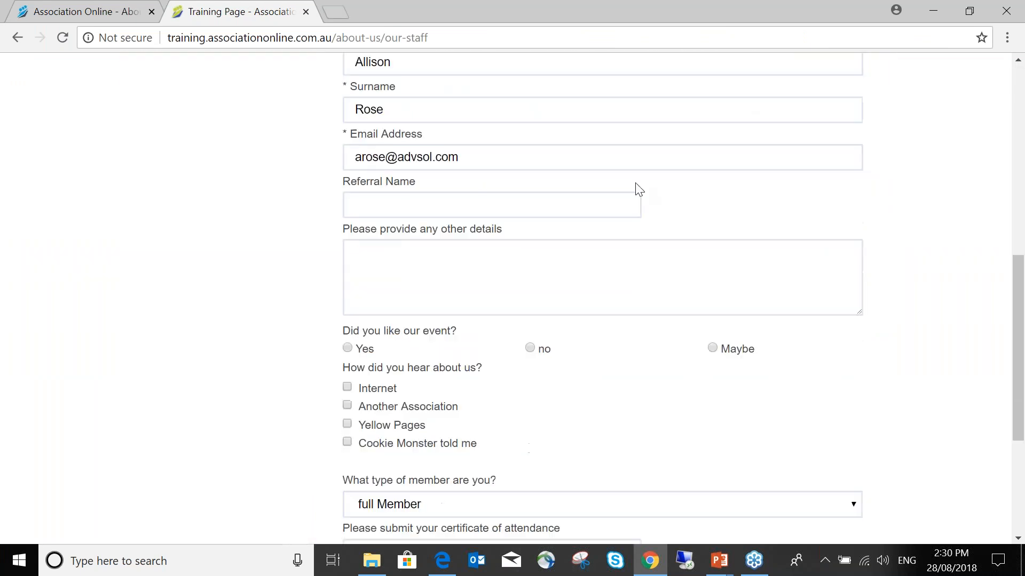
scroll(639, 190, "up", 8)
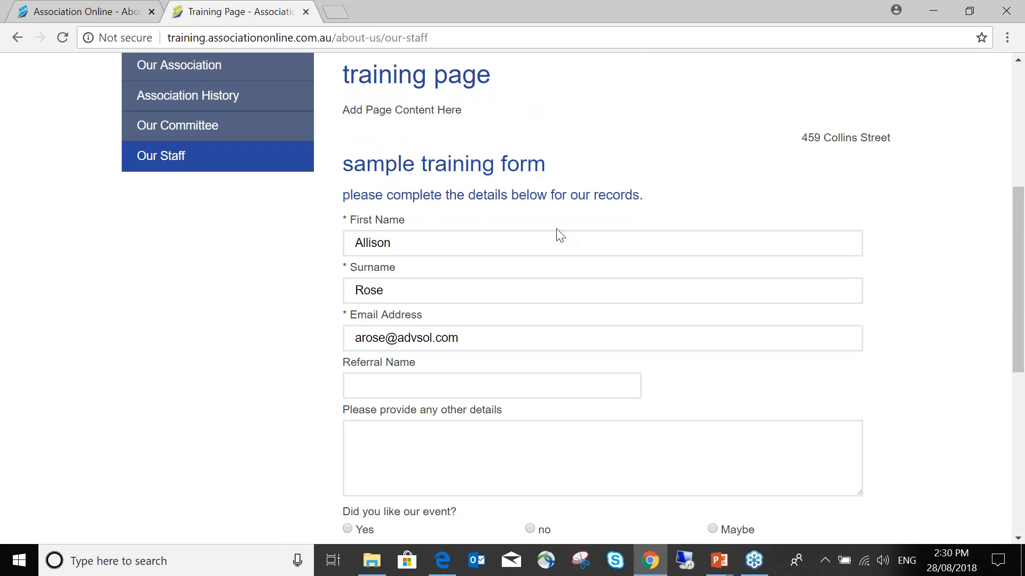
left_click(411, 243)
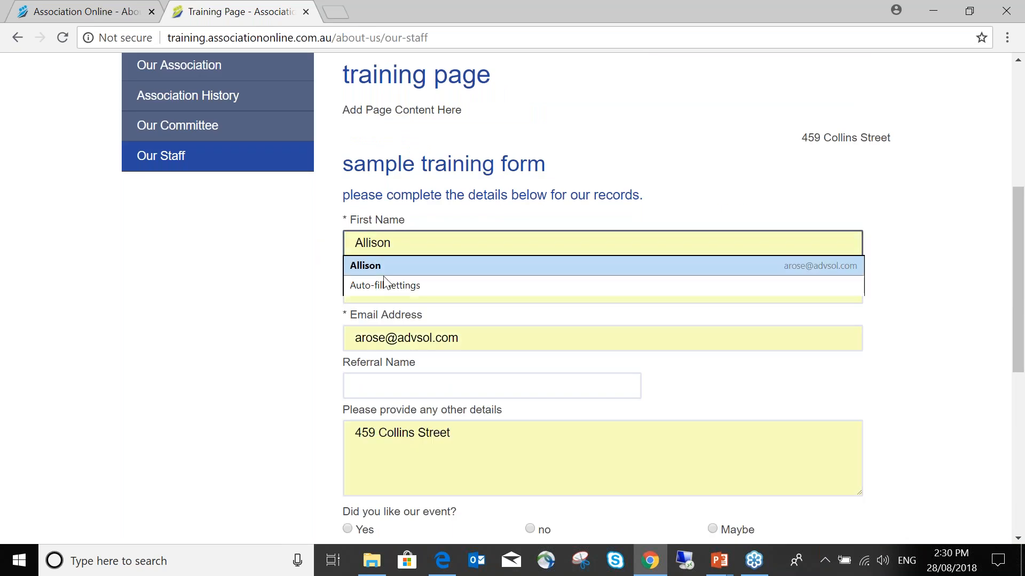
left_click(373, 265)
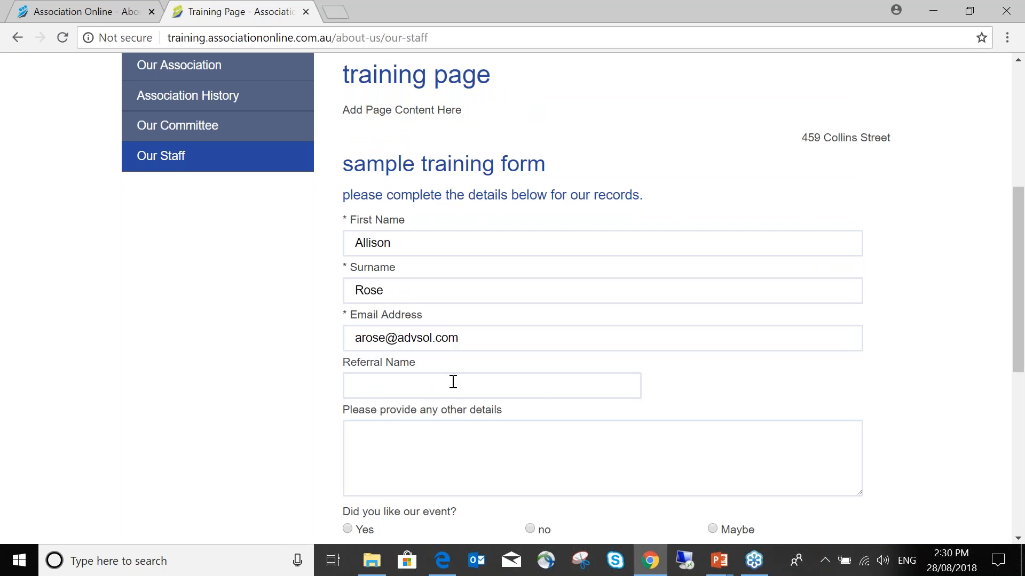
scroll(453, 381, "up", 1)
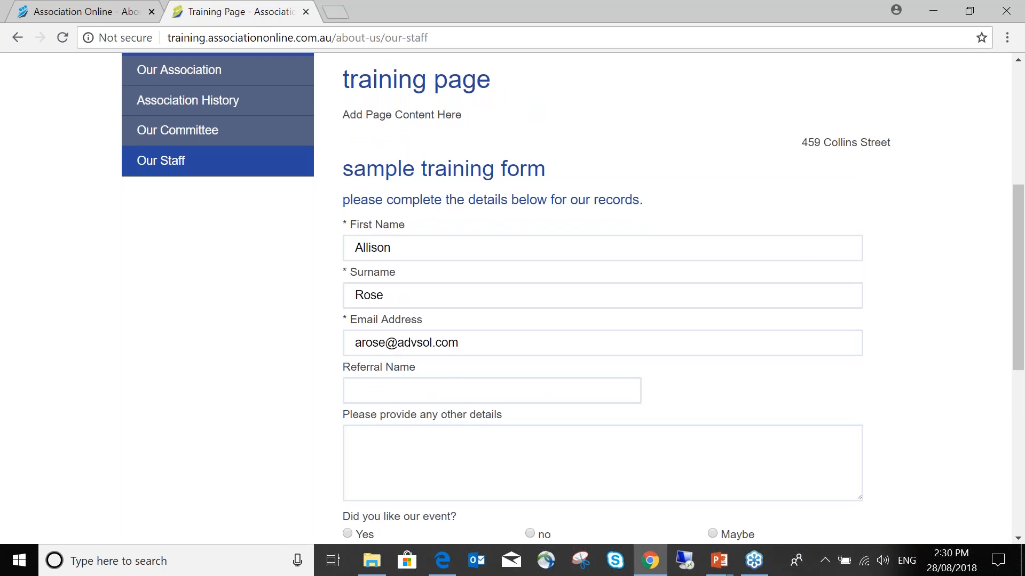
- Return to the administration site, open the About Us page list in a new tab and open Training Page for editing
left_click(88, 11)
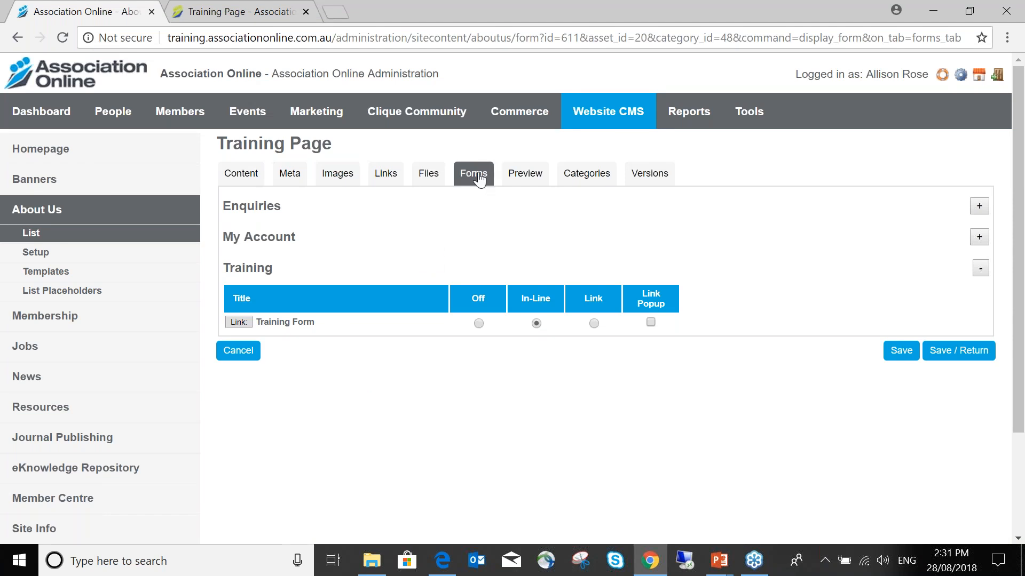
right_click(238, 171)
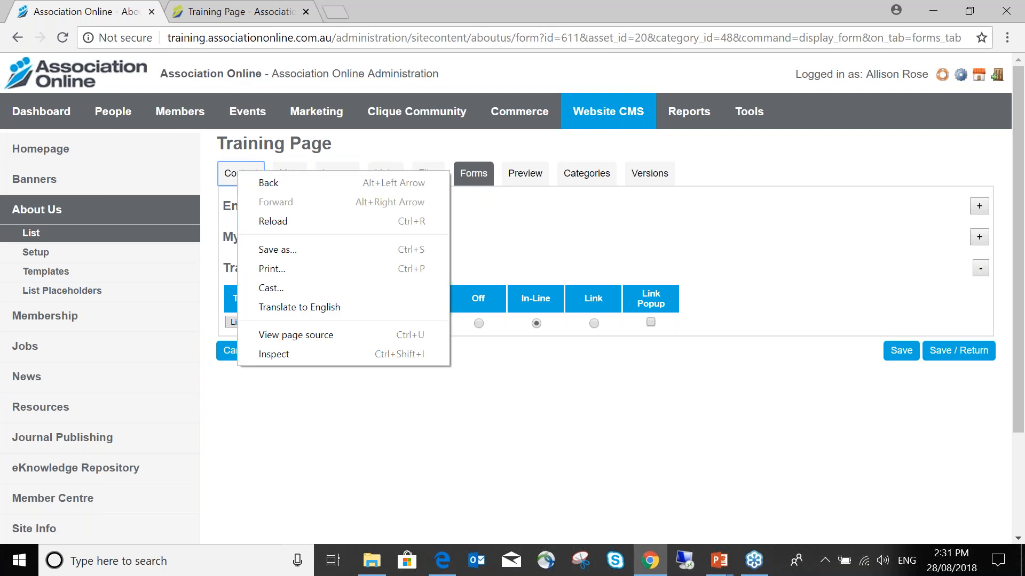
right_click(95, 233)
left_click(123, 245)
left_click(396, 12)
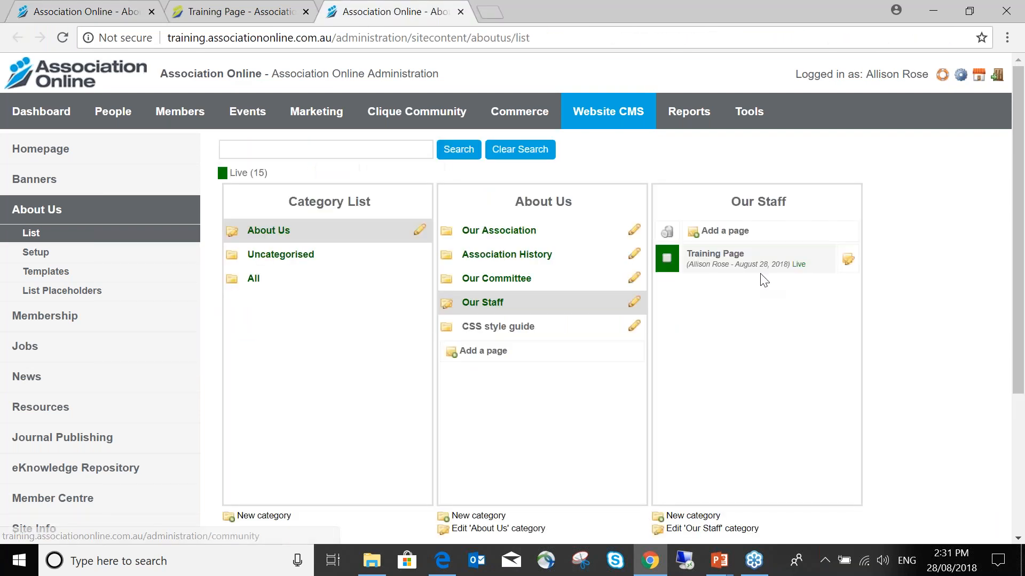
left_click(704, 288)
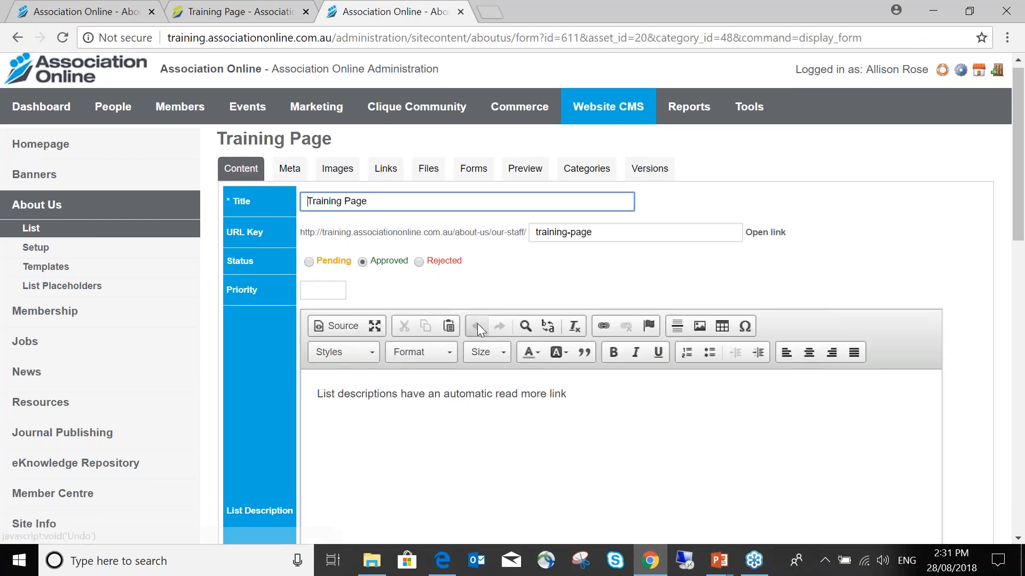
- Add the line "TRAINING FORM" below "Add Page Content Here" in the Training Page's page content
scroll(477, 323, "down", 8)
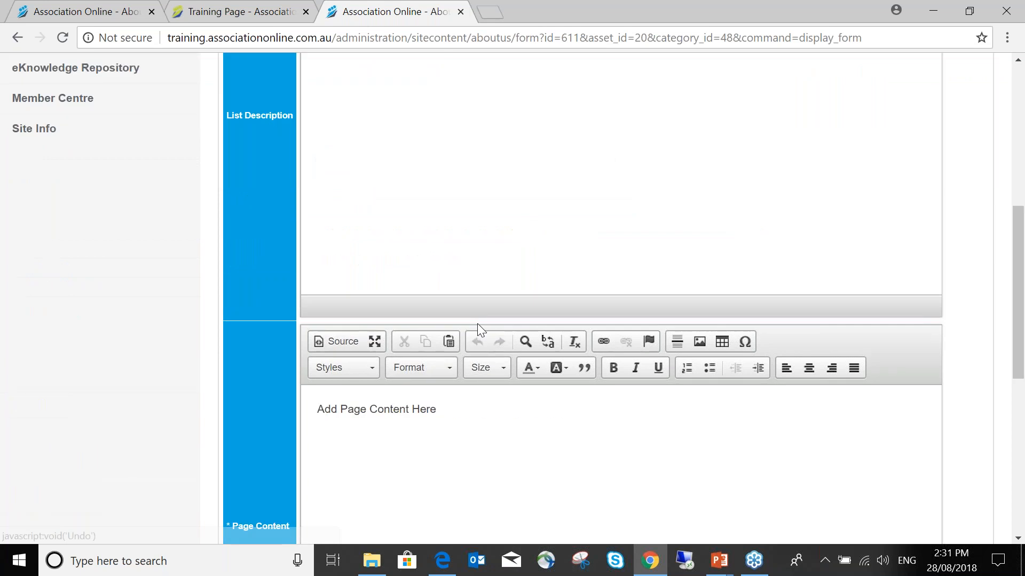
scroll(437, 244, "down", 3)
left_click(437, 244)
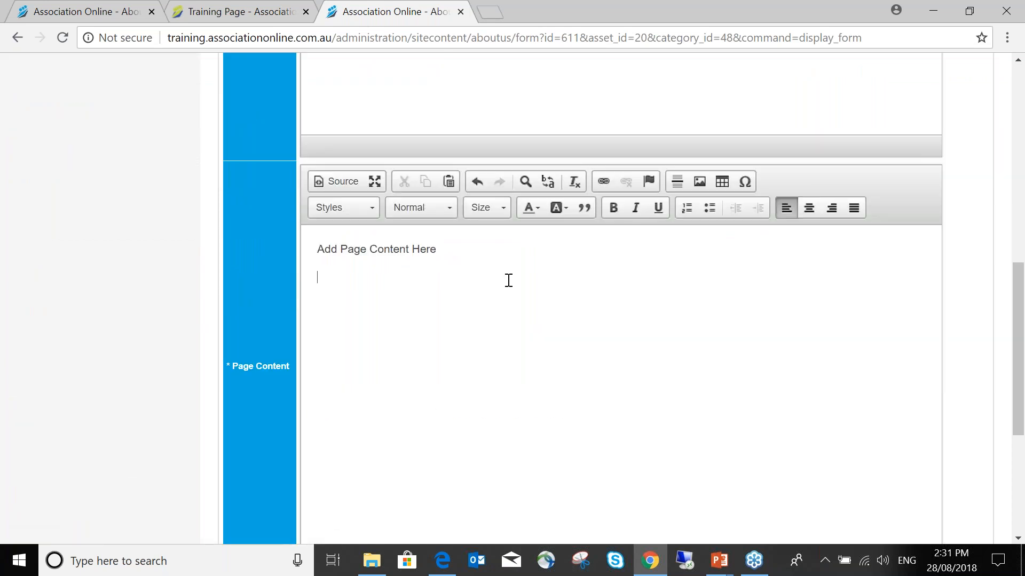
type("TRAINING FORM")
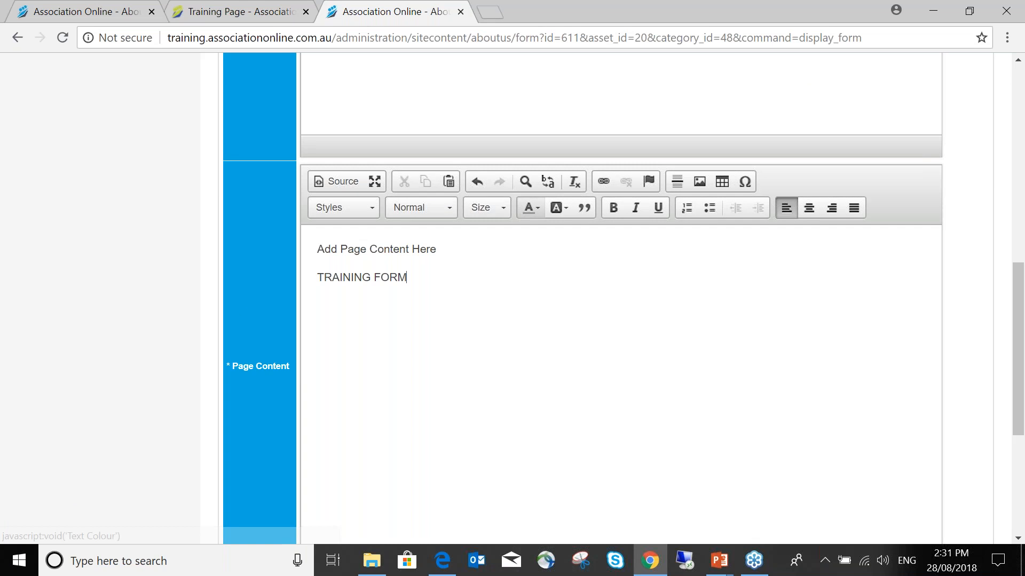
- Link the TRAINING FORM text to the Training Form's URL, copied from the form's link in Training Page's Forms section
left_click_drag(410, 279, 318, 283)
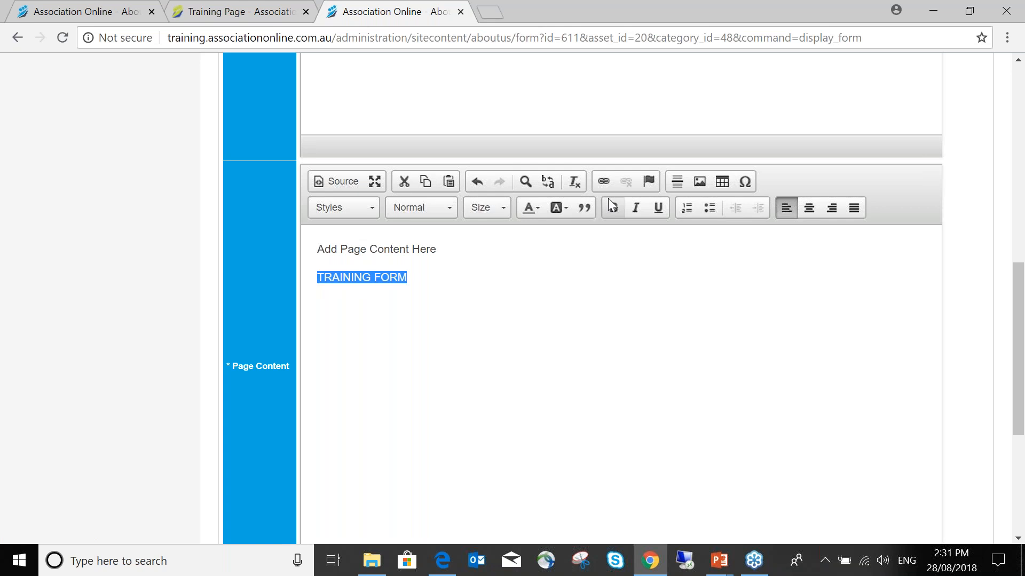
left_click(605, 182)
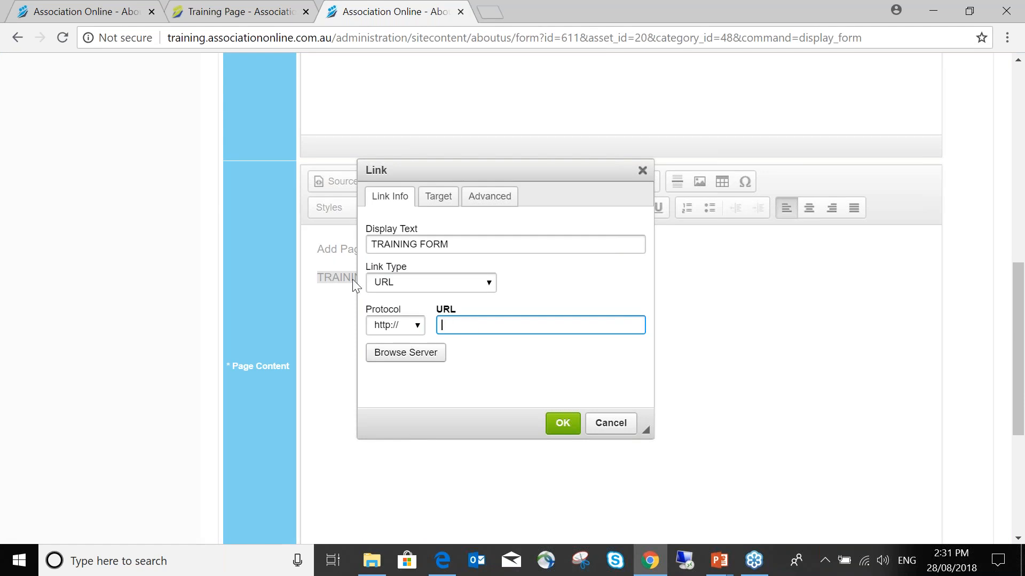
left_click(80, 13)
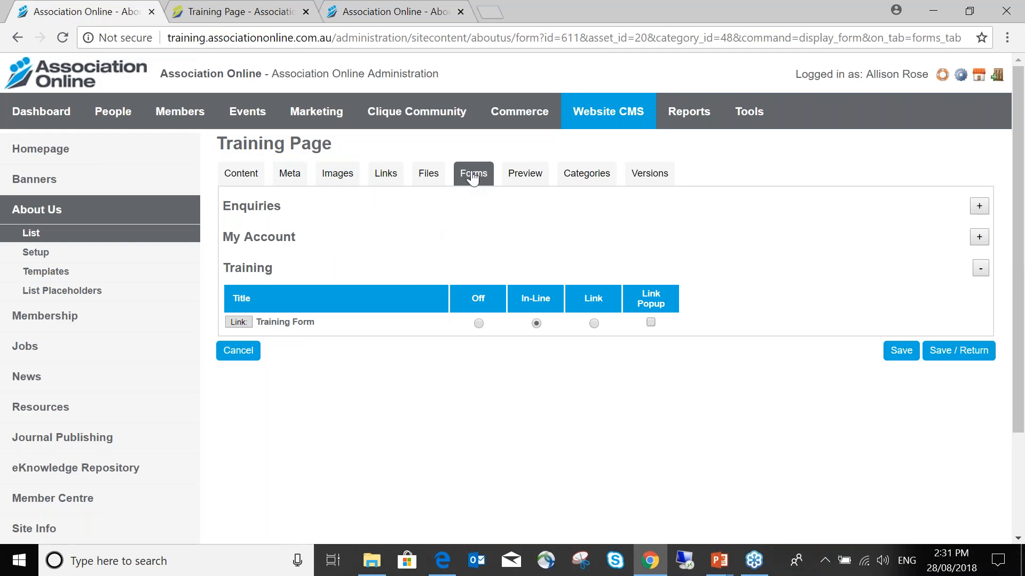
left_click(238, 322)
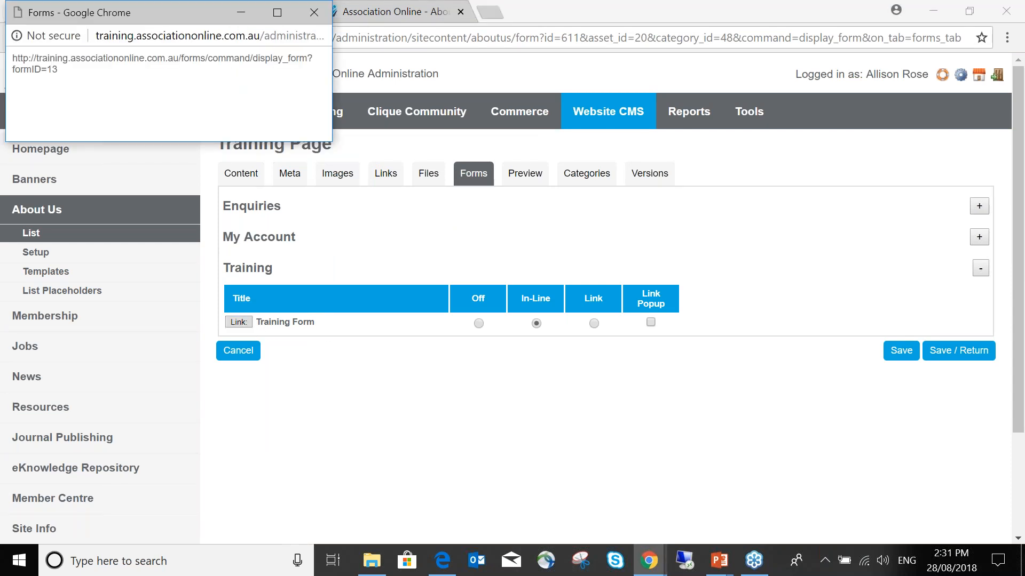
left_click_drag(457, 220, 526, 233)
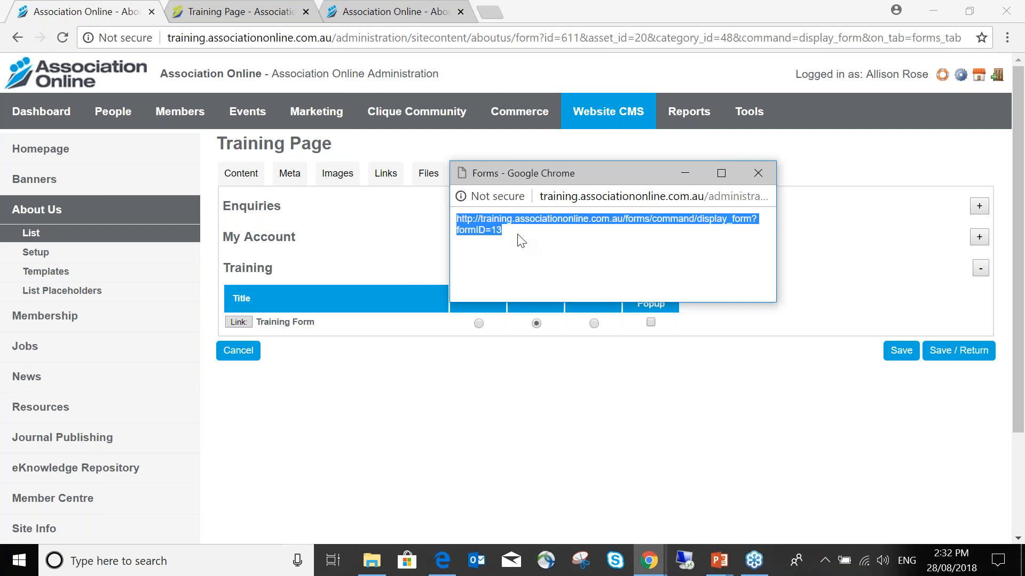
left_click(767, 172)
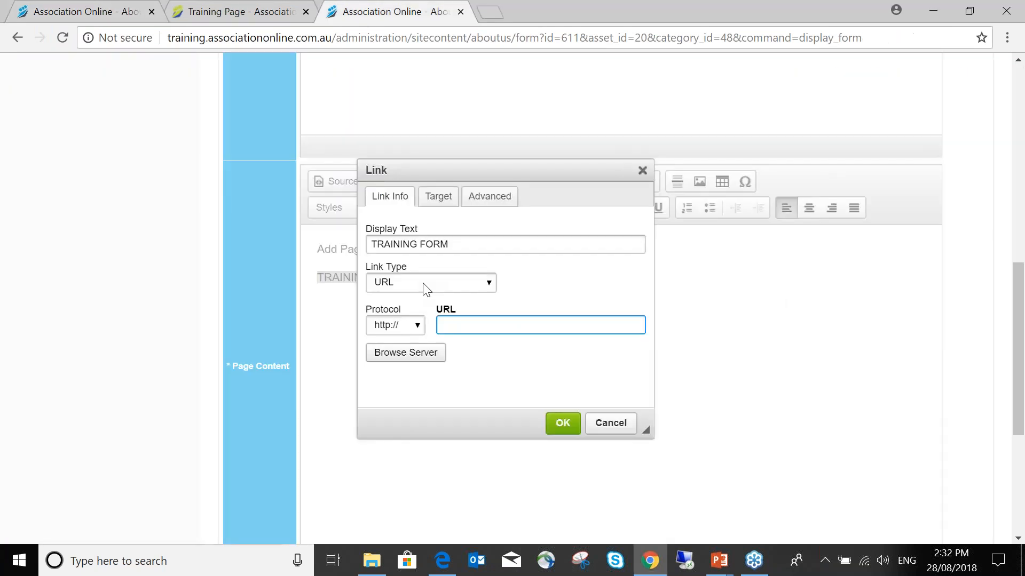
key("ctrl+v")
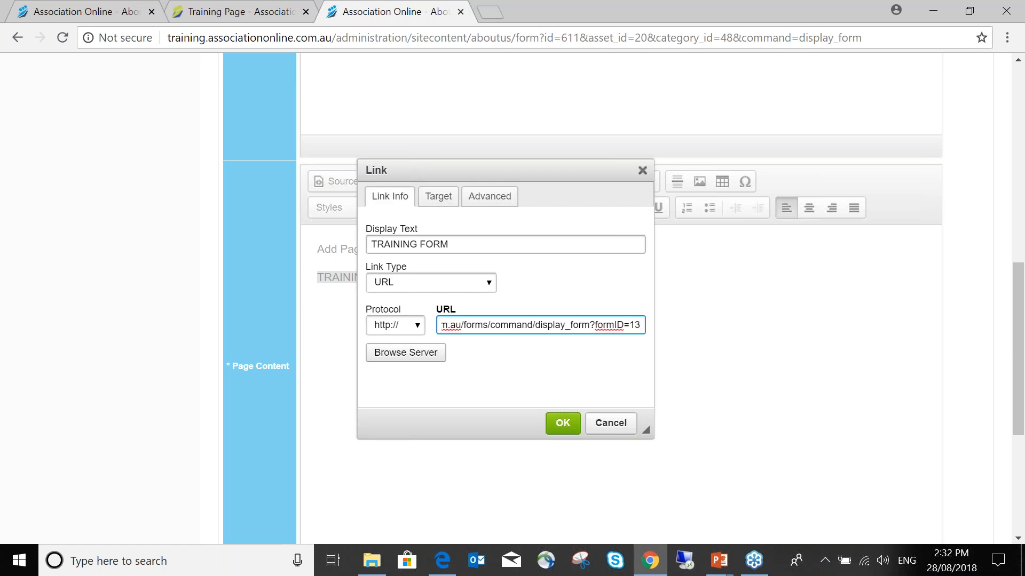
- Set the link's target to New Window (_blank)
left_click(435, 200)
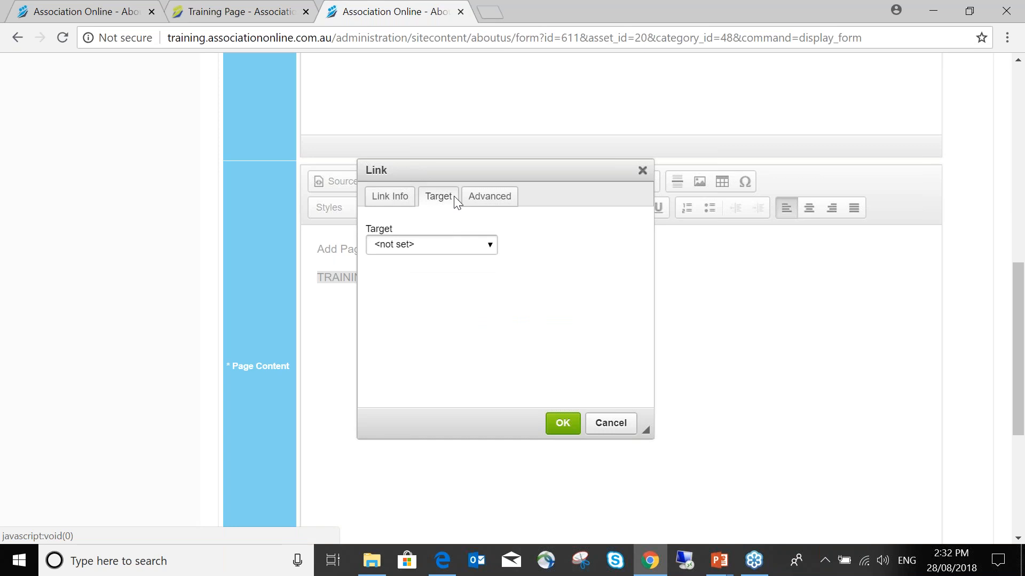
left_click(472, 246)
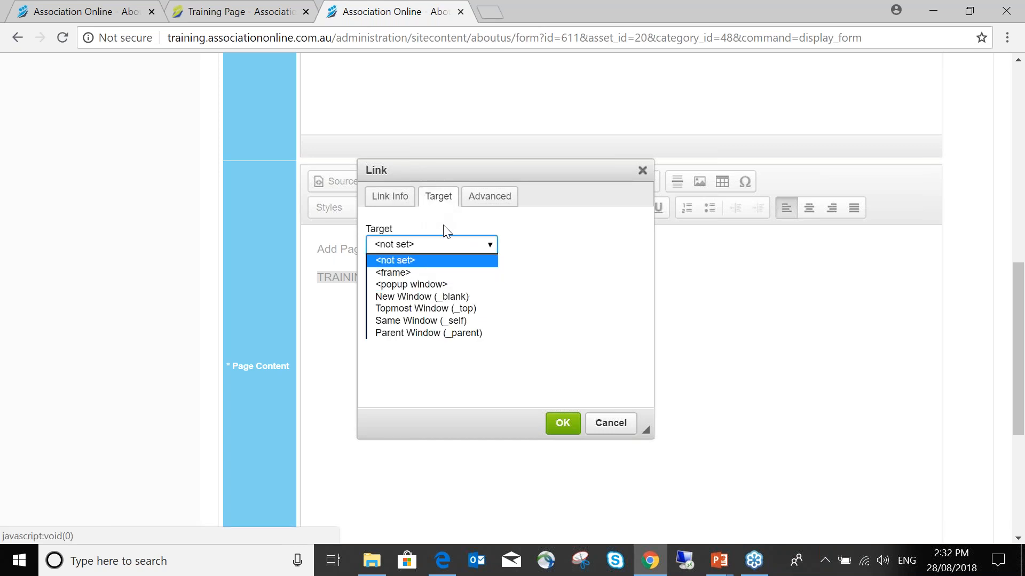
left_click(453, 297)
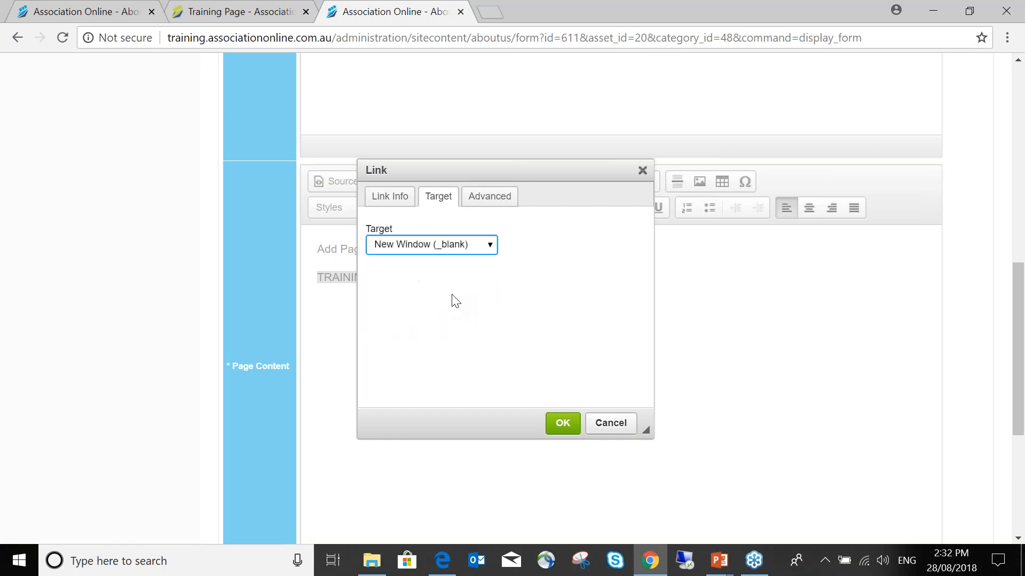
- Give the link the stylesheet class "button" and apply the link to the TRAINING FORM text
left_click(490, 200)
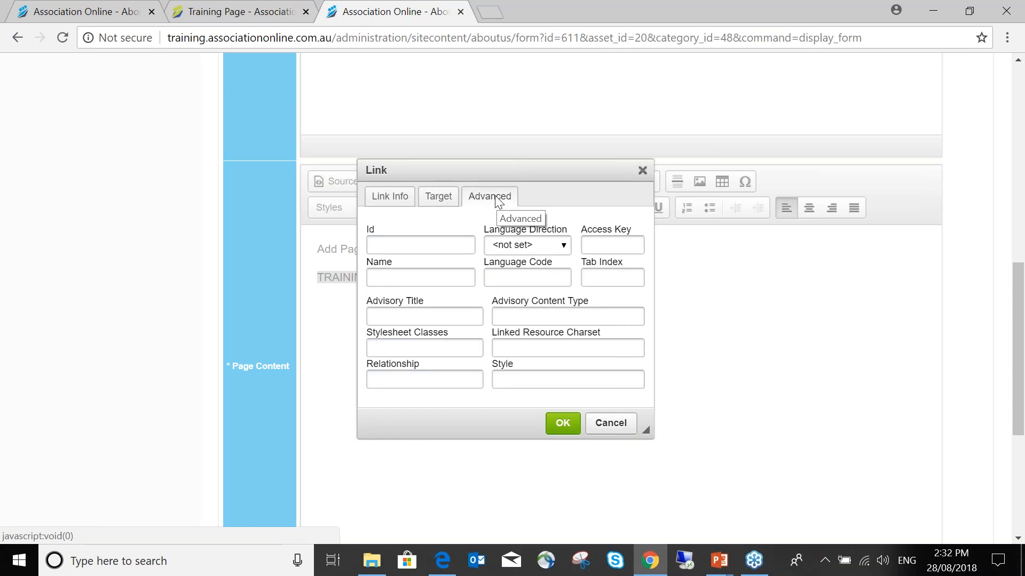
left_click_drag(451, 334, 357, 325)
left_click(391, 345)
type("button")
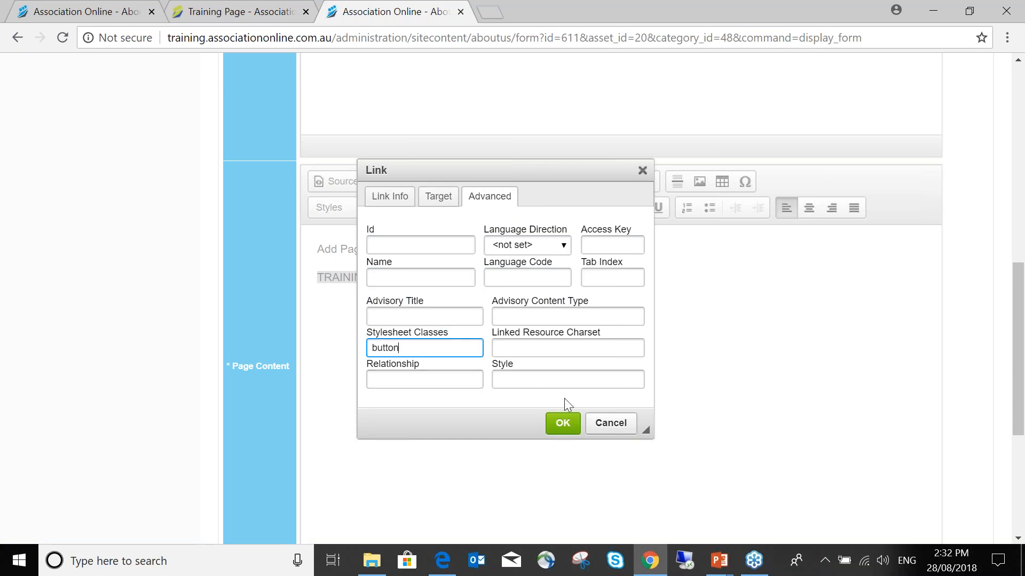
left_click(562, 423)
left_click(481, 348)
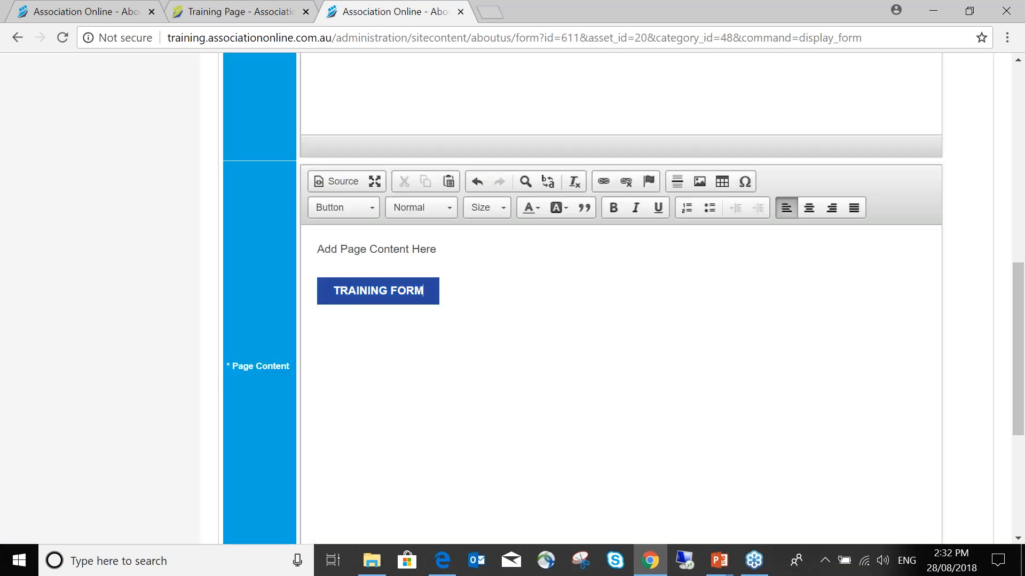
- Save Training Page and open the form through the TRAINING FORM link on the public Our Staff page
scroll(763, 363, "down", 5)
left_click(901, 315)
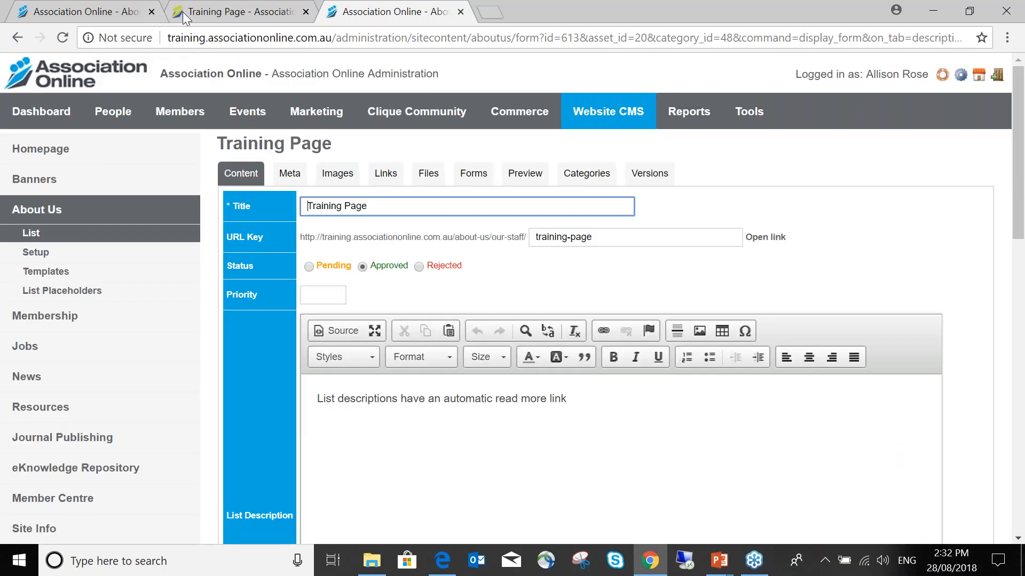
left_click(183, 12)
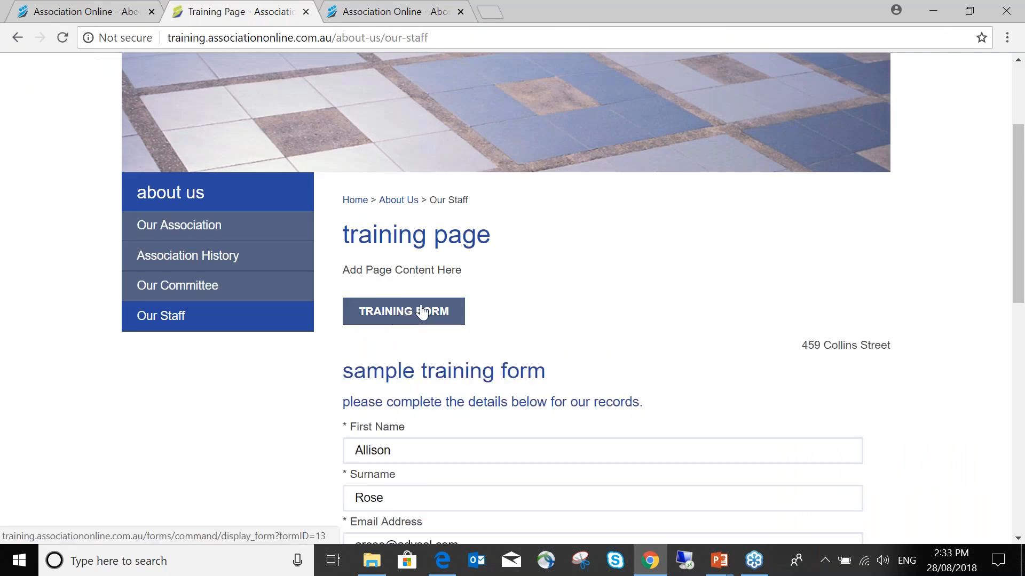
left_click(442, 315)
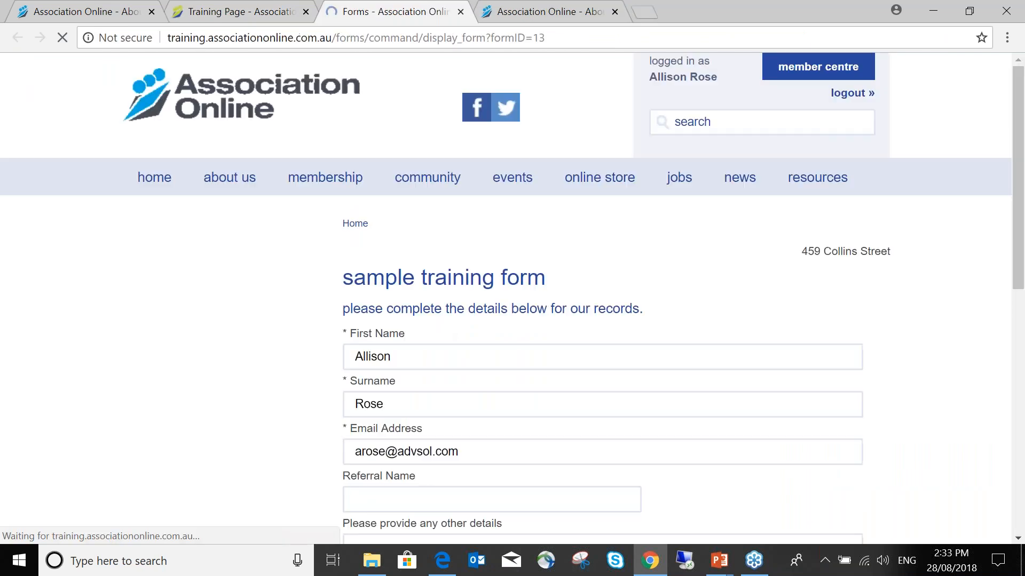
- Examine the sample training form's fields and options on its standalone public page
scroll(530, 304, "down", 2)
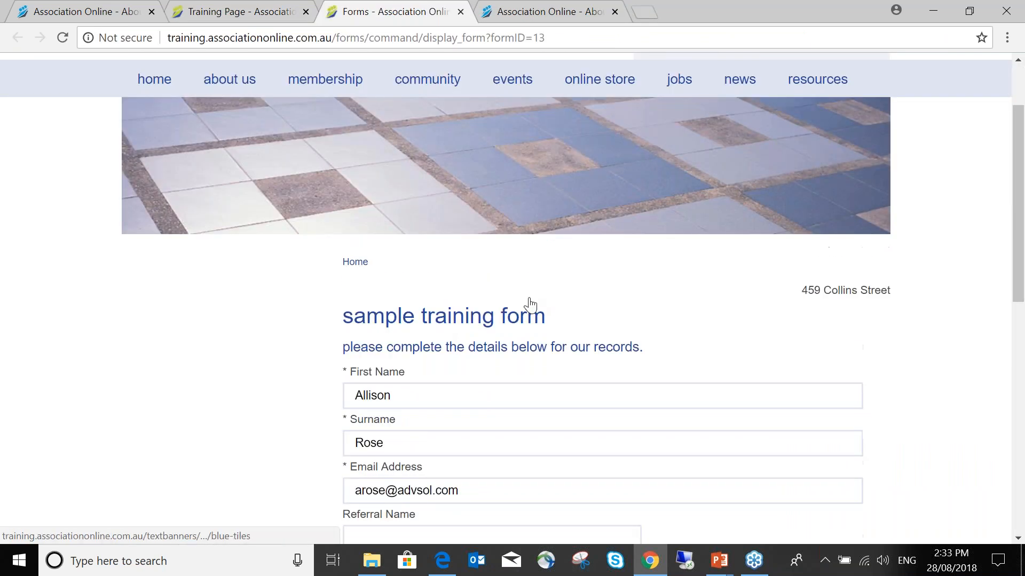
scroll(530, 305, "down", 7)
scroll(530, 304, "down", 3)
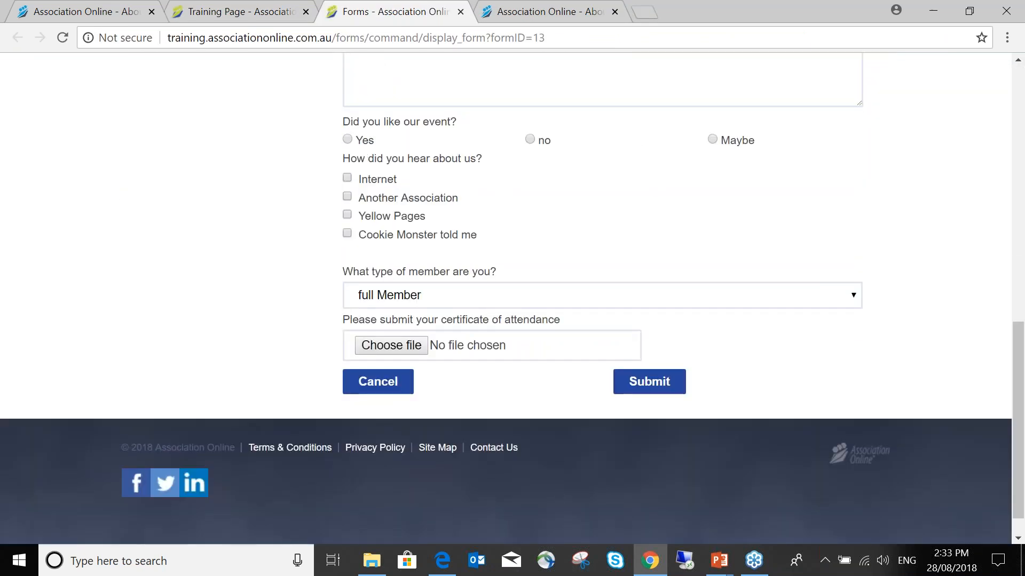
scroll(530, 304, "up", 8)
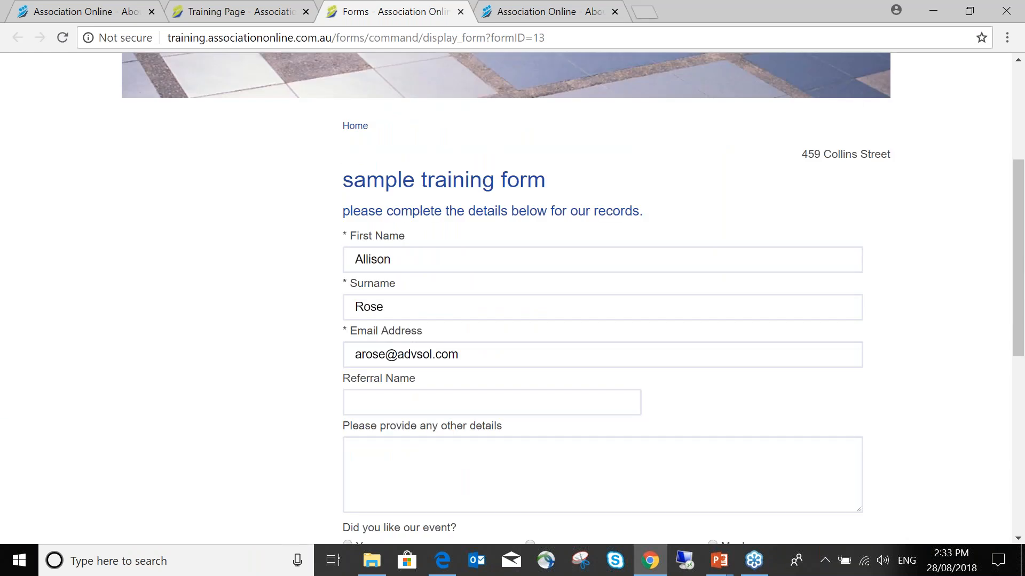
scroll(527, 305, "up", 1)
scroll(523, 305, "down", 1)
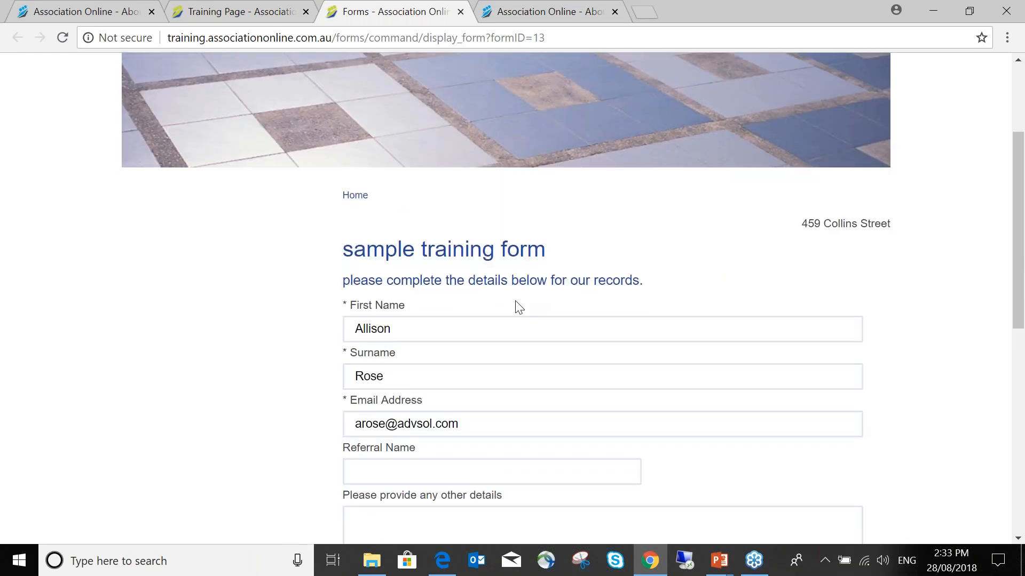
scroll(520, 301, "down", 1)
scroll(522, 294, "down", 1)
- Fill in the form's referral name and enter "You do great work!" as the other details
left_click(570, 314)
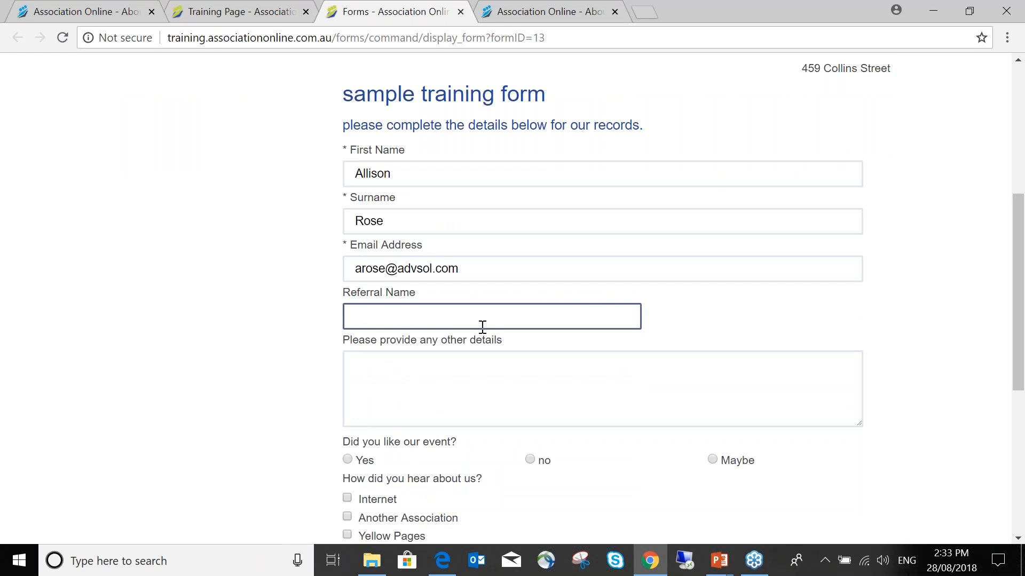
type("Fred Flinstone")
key("Tab")
scroll(482, 327, "down", 3)
type("You do great work!")
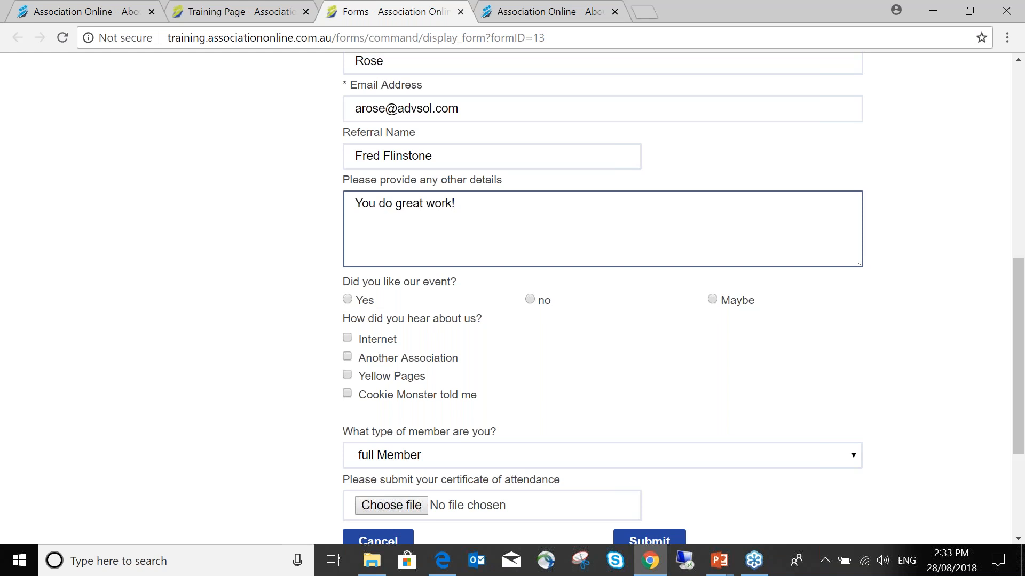
- Answer Yes to liking the event, tick "Cookie Monster told me" and set the member type to "Not a member"
scroll(482, 327, "down", 1)
scroll(351, 143, "down", 3)
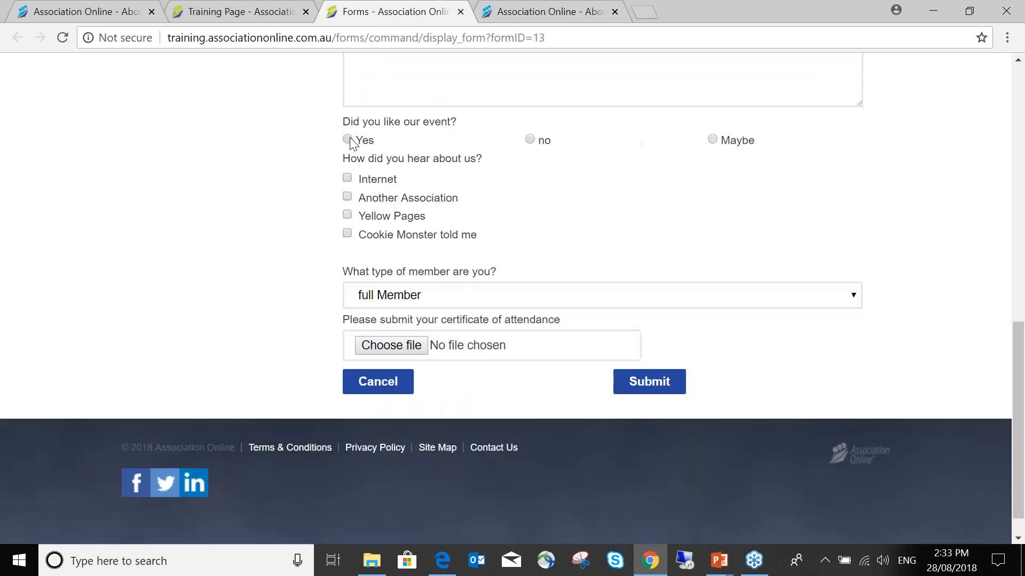
left_click(351, 143)
left_click(347, 233)
left_click(426, 300)
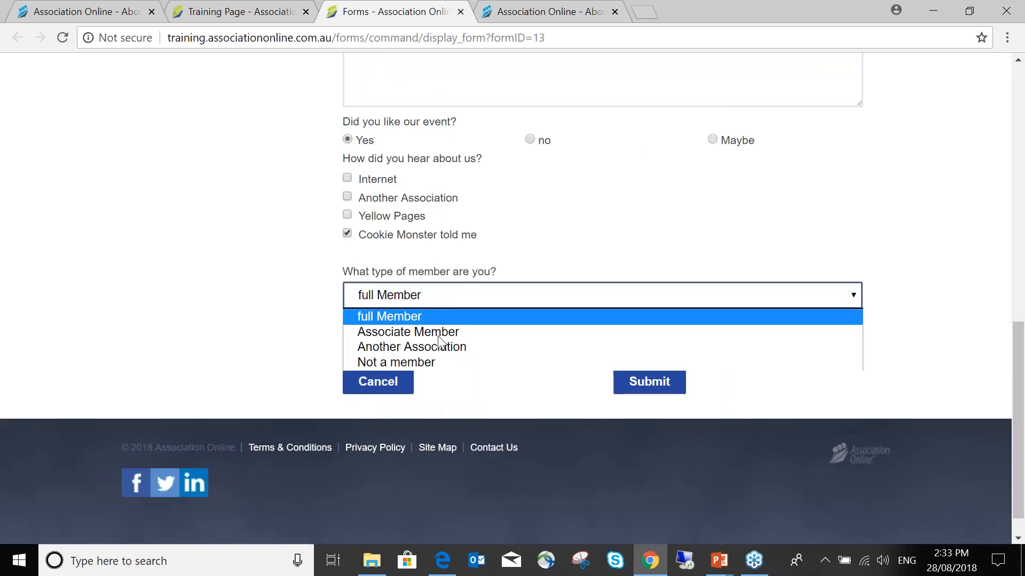
left_click(443, 368)
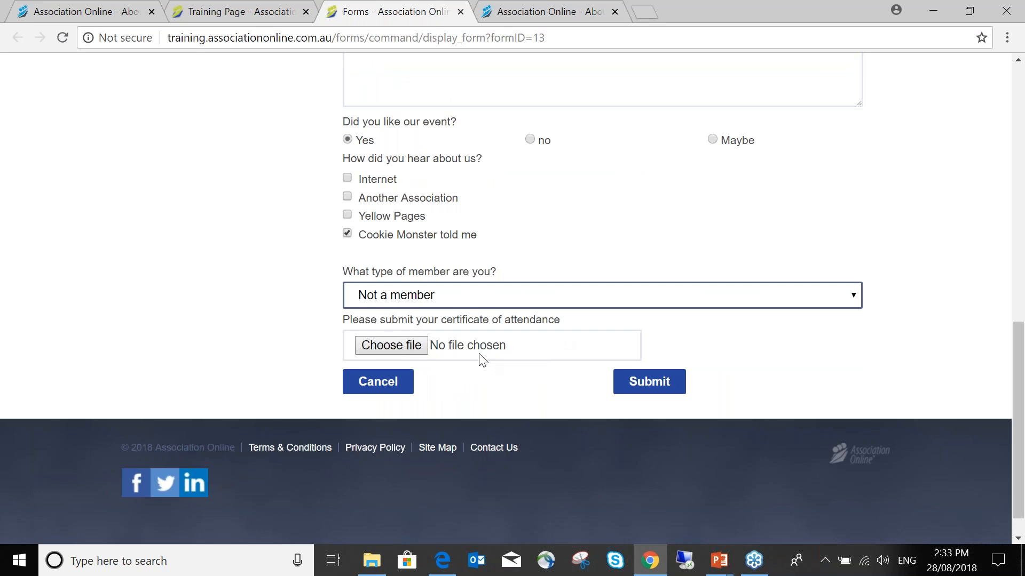
- Submit the sample training form without a certificate file and return to the public training page
left_click(664, 389)
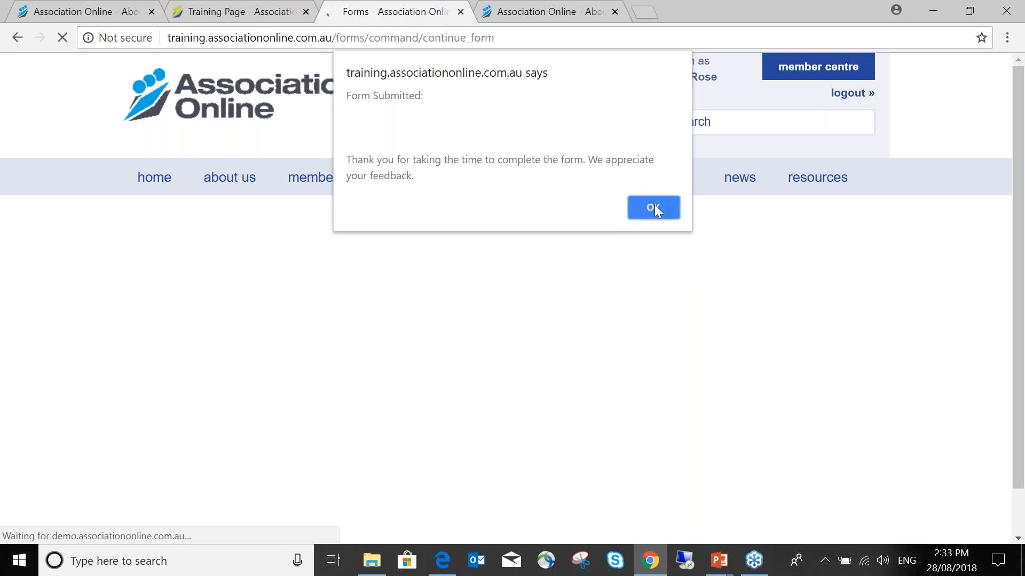
left_click(655, 210)
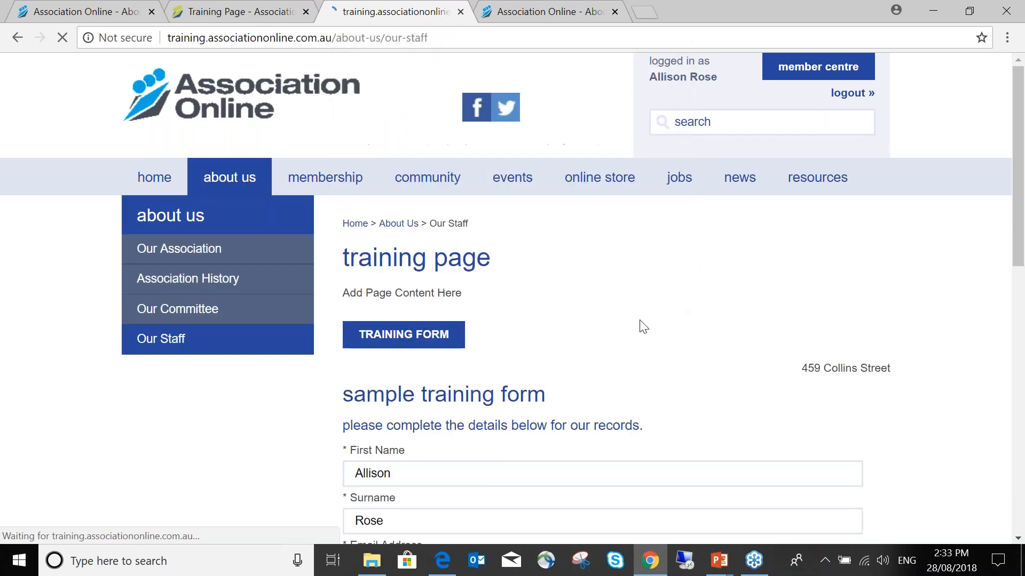
scroll(646, 314, "down", 3)
scroll(506, 272, "up", 3)
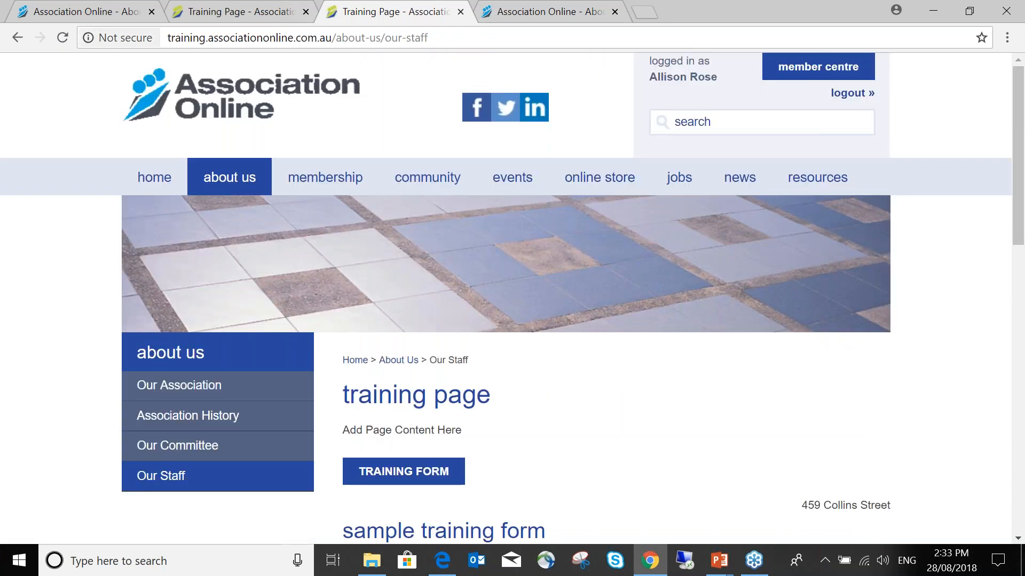
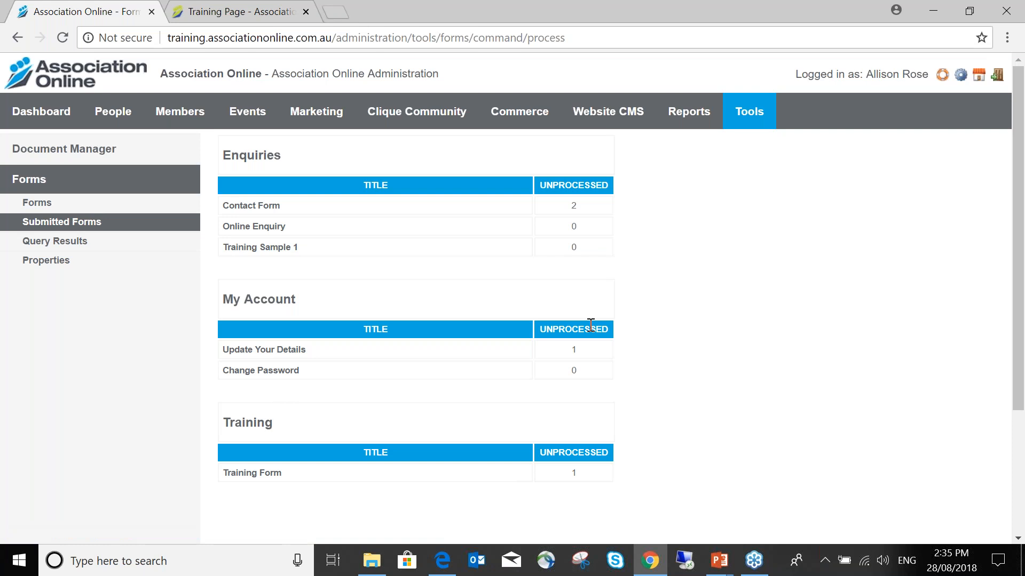
- Open the unprocessed Training Form submission from Submitted Forms and review its submitted data down to the Process Form section
scroll(591, 326, "down", 1)
scroll(579, 144, "down", 1)
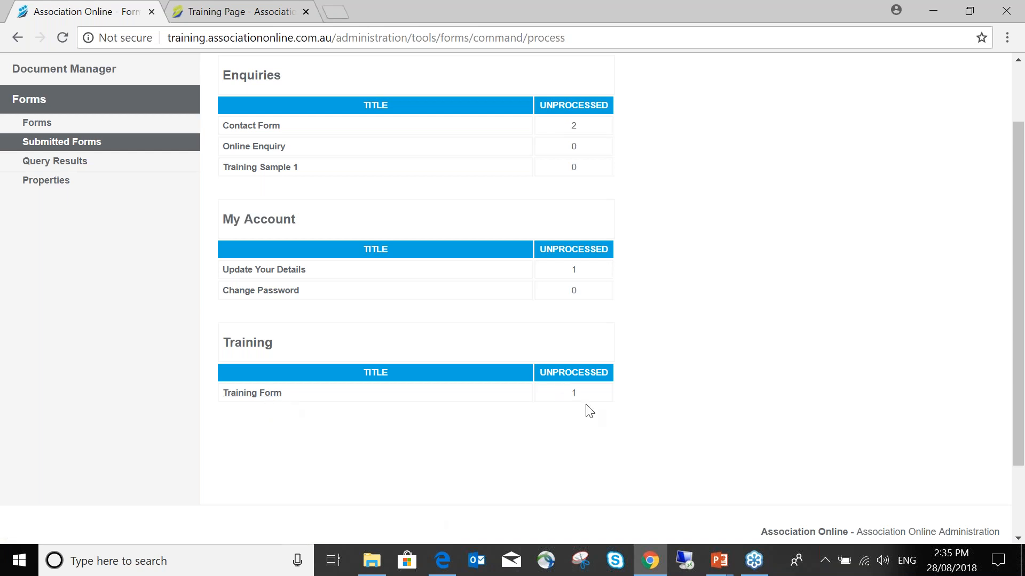
left_click(268, 394)
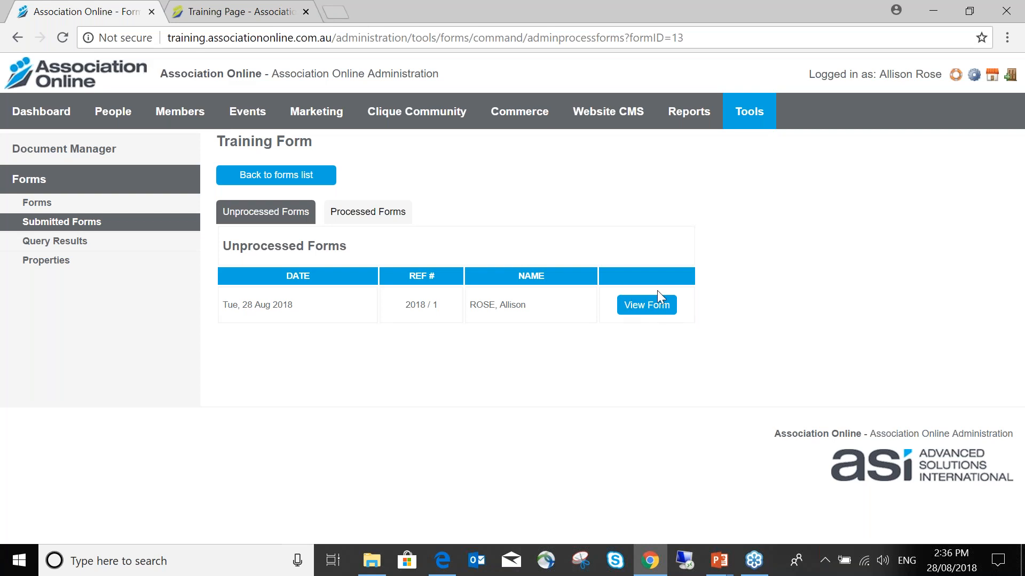
left_click(658, 307)
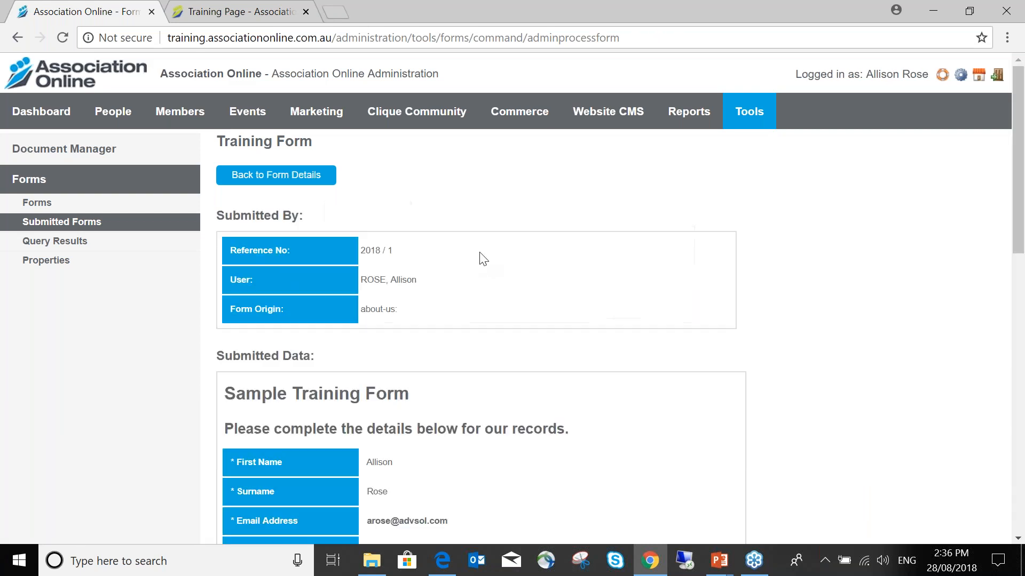
scroll(483, 259, "down", 5)
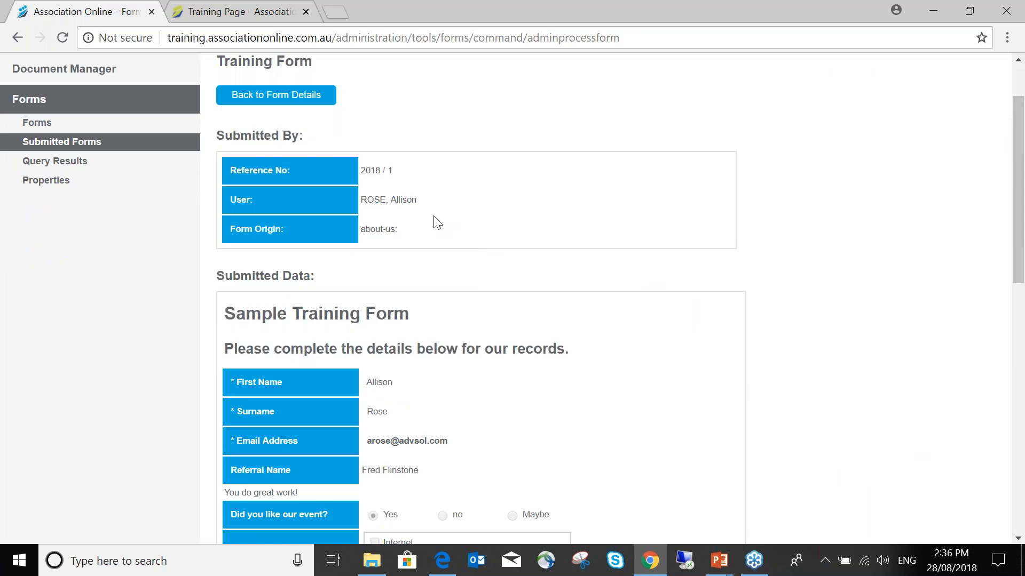
scroll(406, 240, "down", 1)
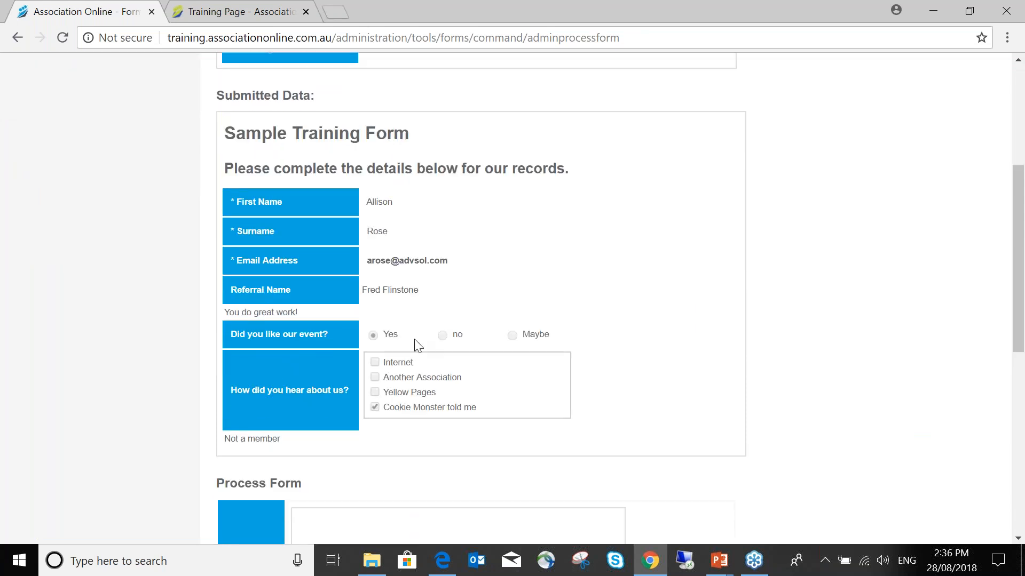
scroll(417, 345, "down", 3)
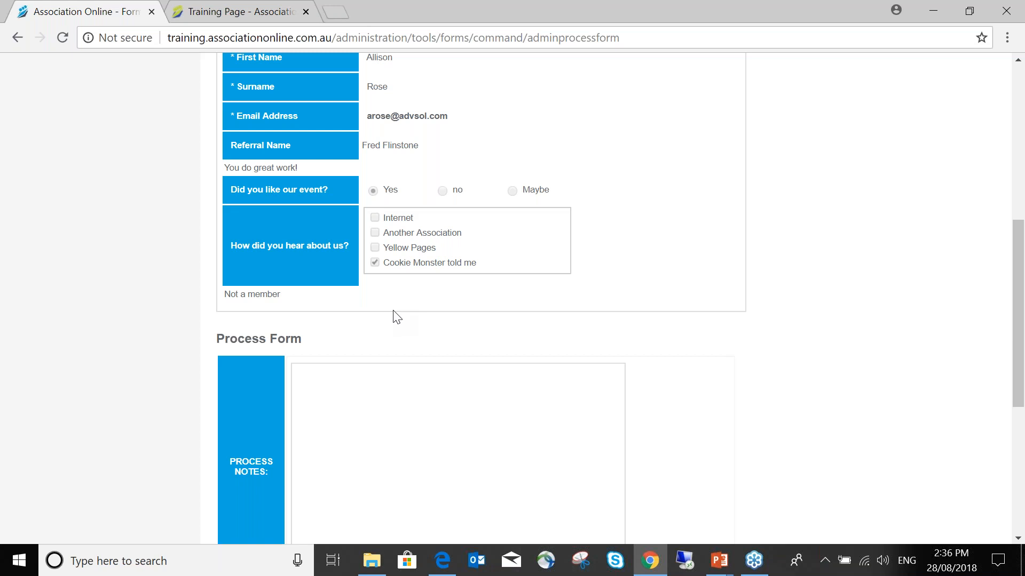
- Enter process notes saying the submitter was called back and no further action is required, and mark the form as processed
scroll(396, 316, "down", 2)
scroll(473, 285, "down", 1)
left_click(473, 285)
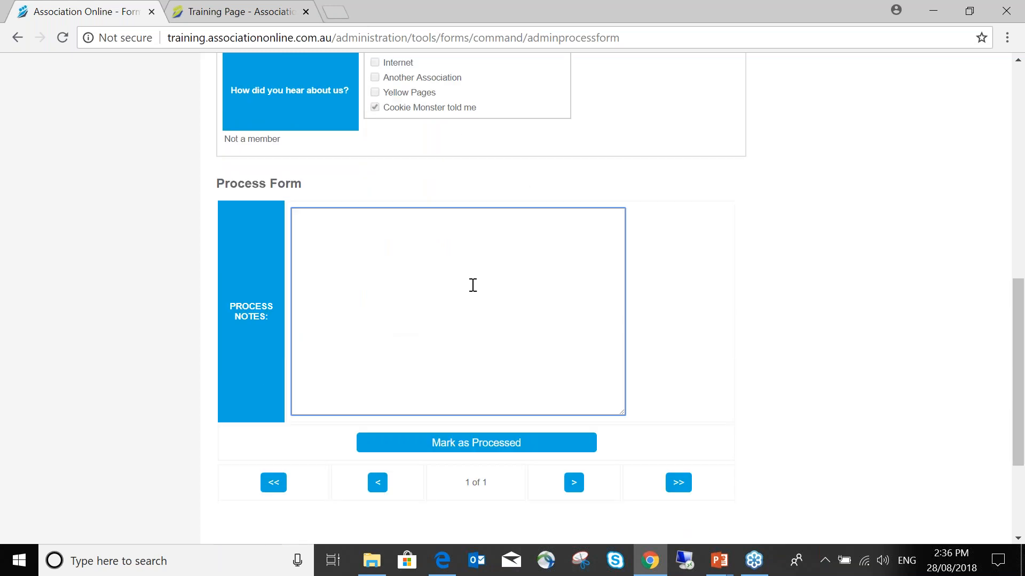
type("Called Allison back - no further action required.")
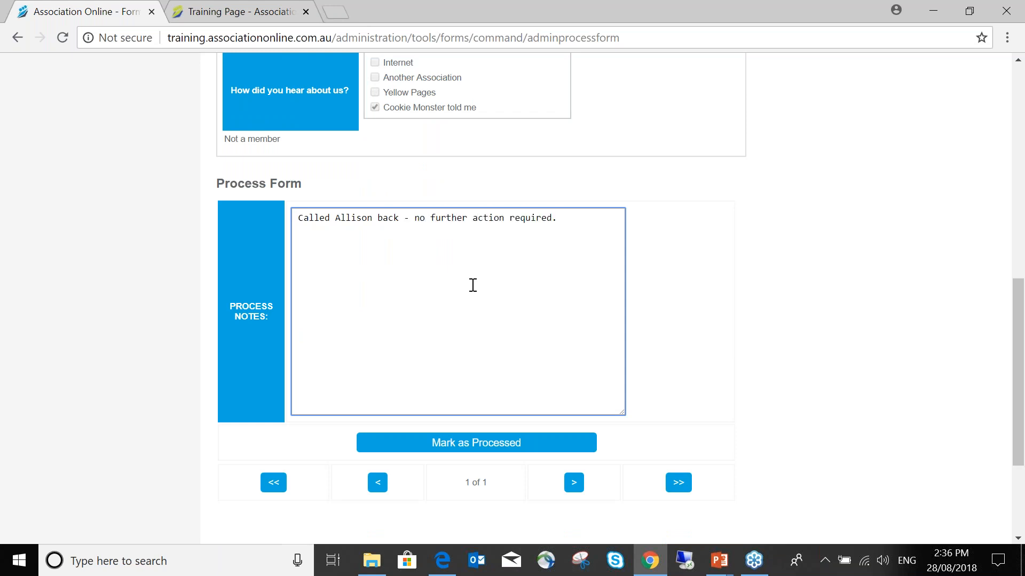
left_click(509, 445)
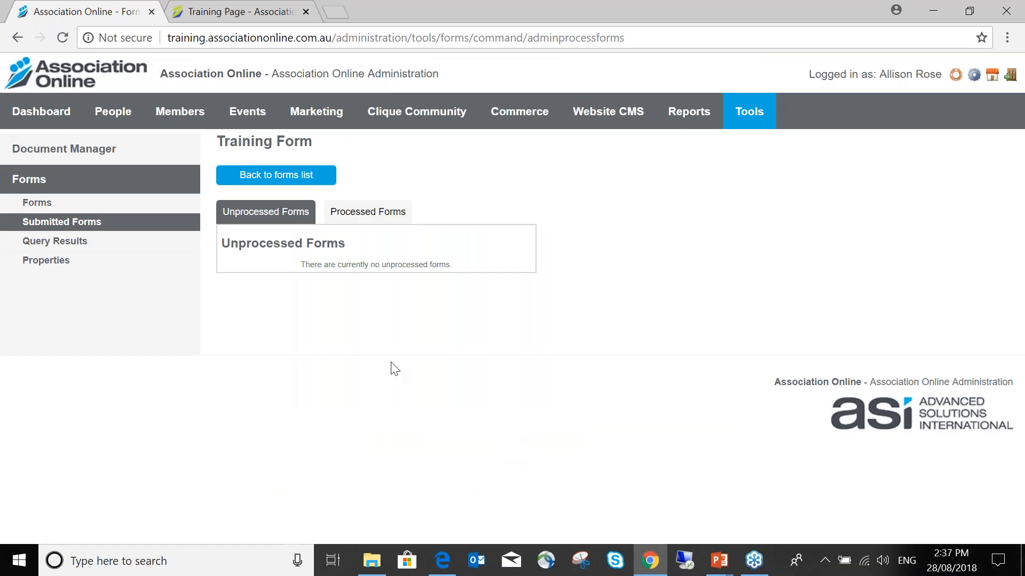
- View the processed Training Form submissions, ticking and clearing the checkbox of the processed entry
left_click(380, 222)
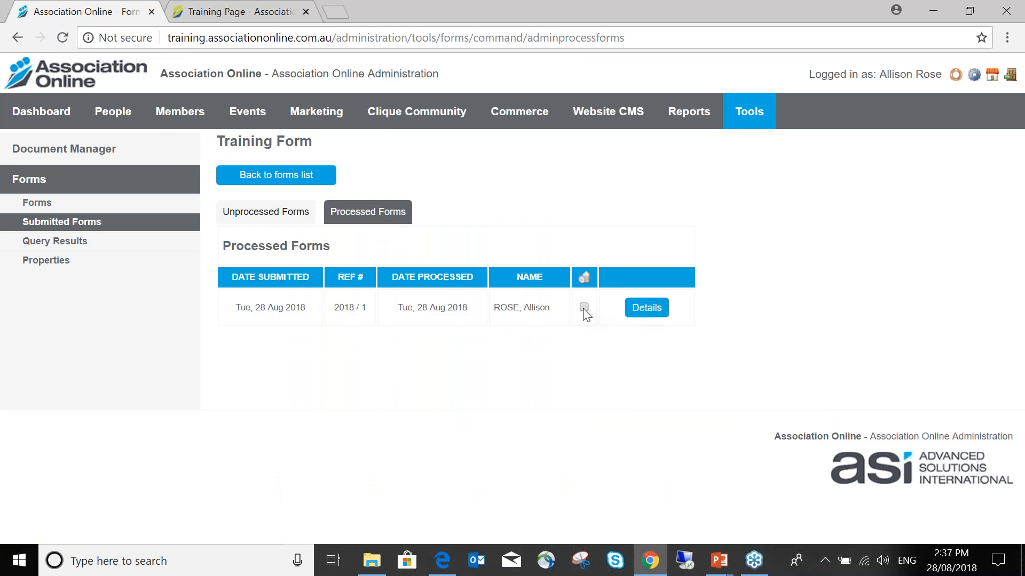
left_click(584, 308)
left_click(584, 308)
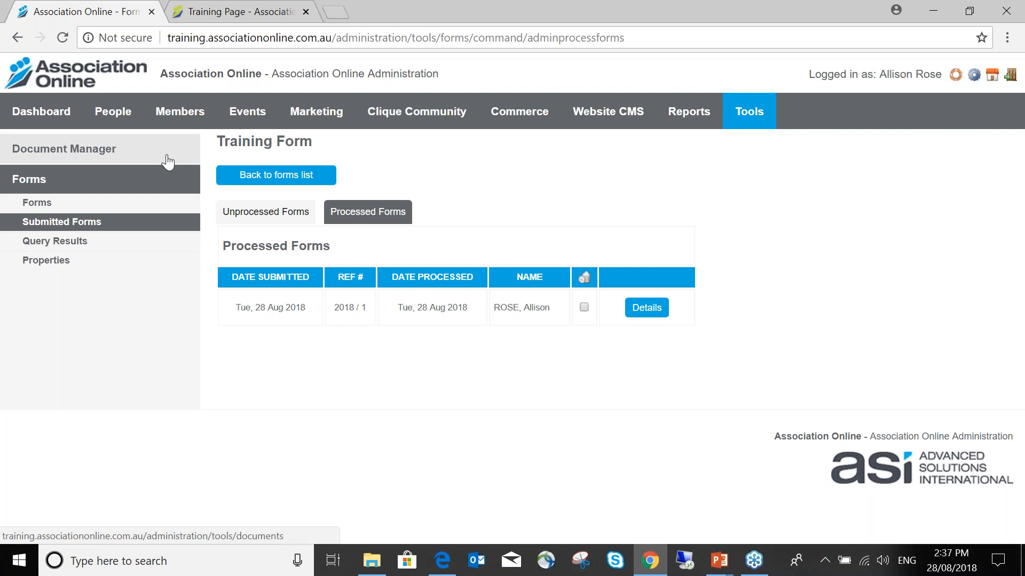
- Look up the forms submitted by a contact in the CRM details of their People record and return to the submitted forms list
middle_click(113, 111)
left_click(209, 15)
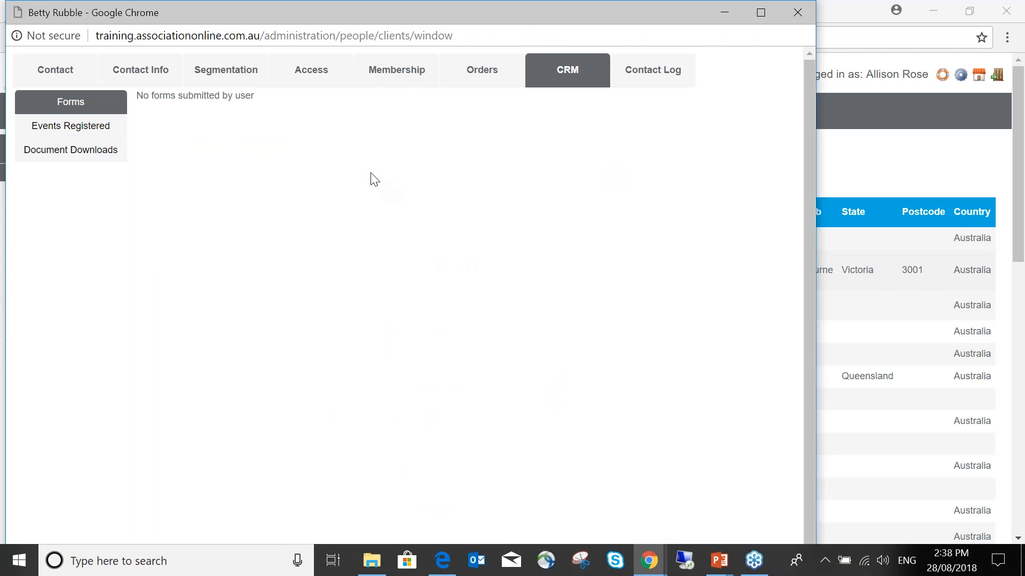
left_click(798, 12)
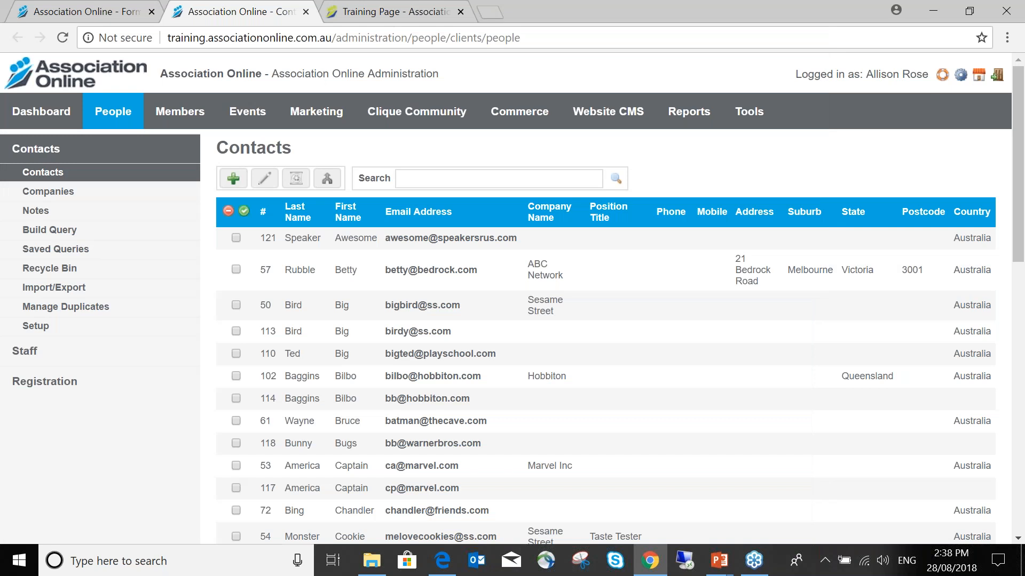
left_click(87, 12)
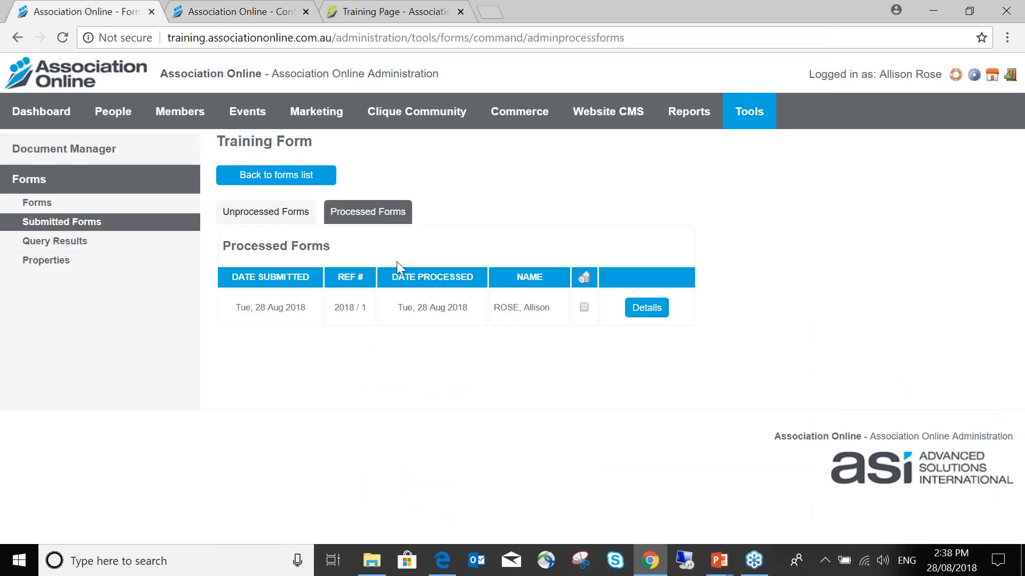
left_click(273, 182)
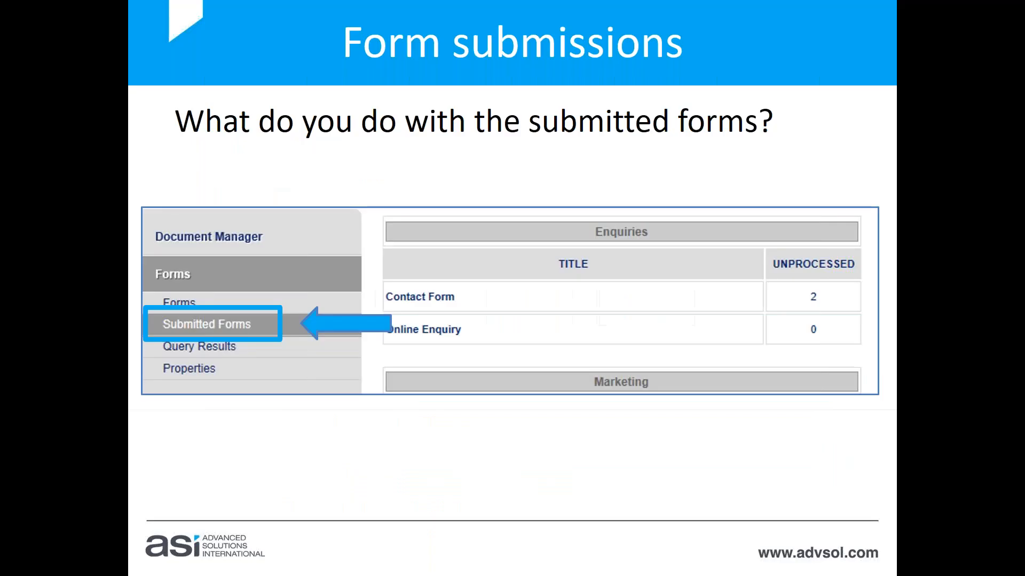
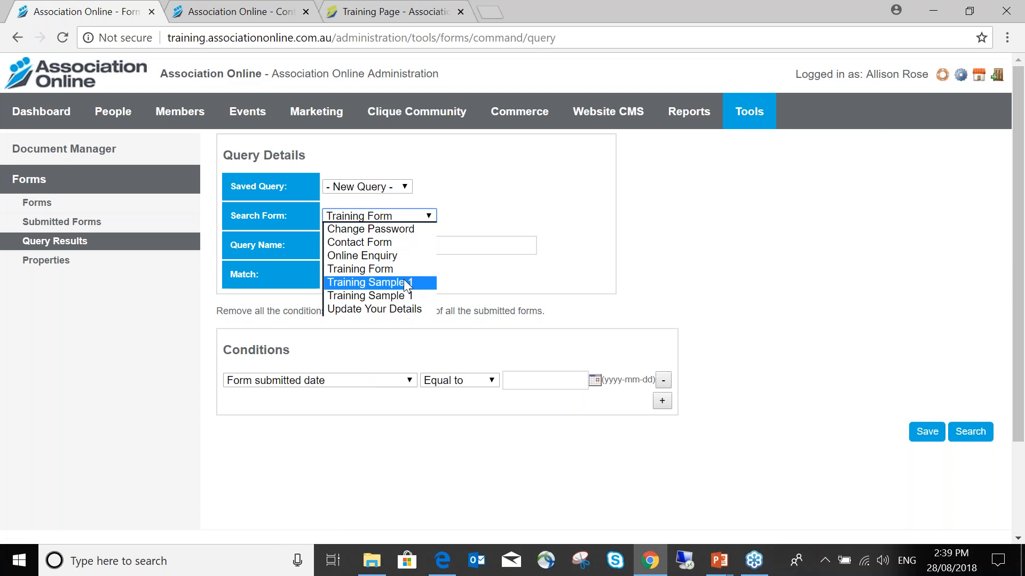
- Set up a new query searching Training Form, named "How did you hear about us?", matching All conditions
left_click(396, 299)
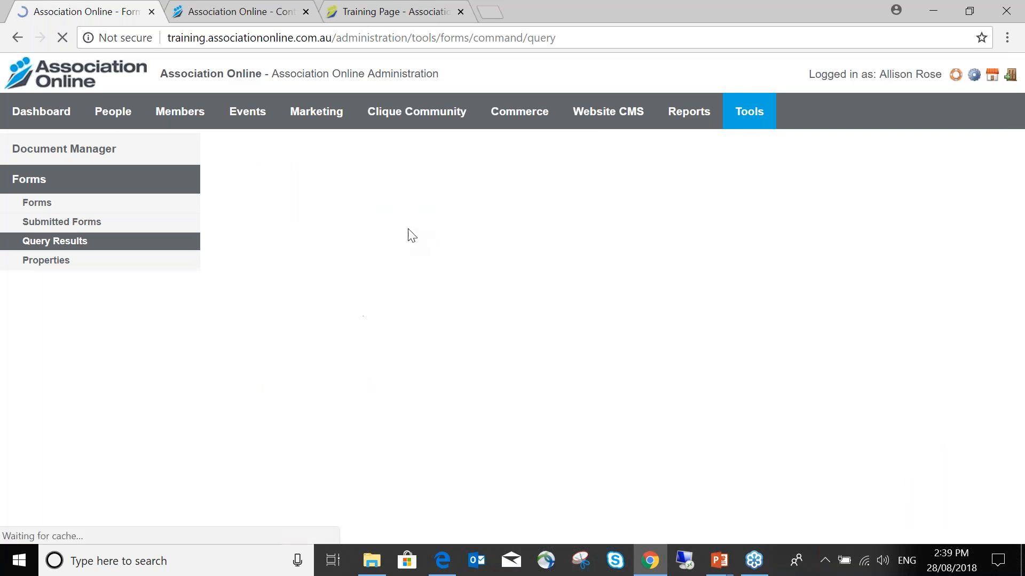
left_click(409, 216)
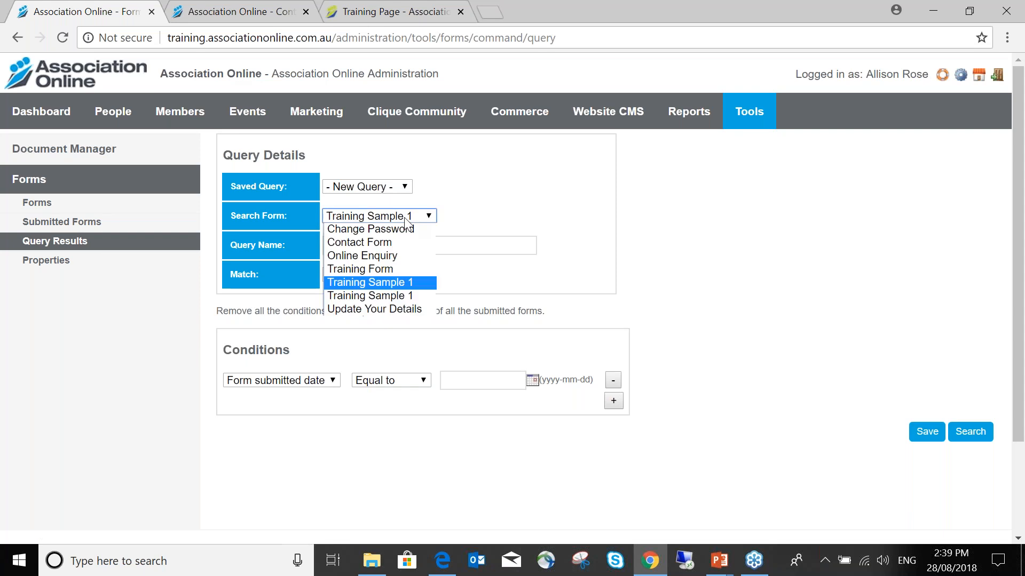
left_click(411, 269)
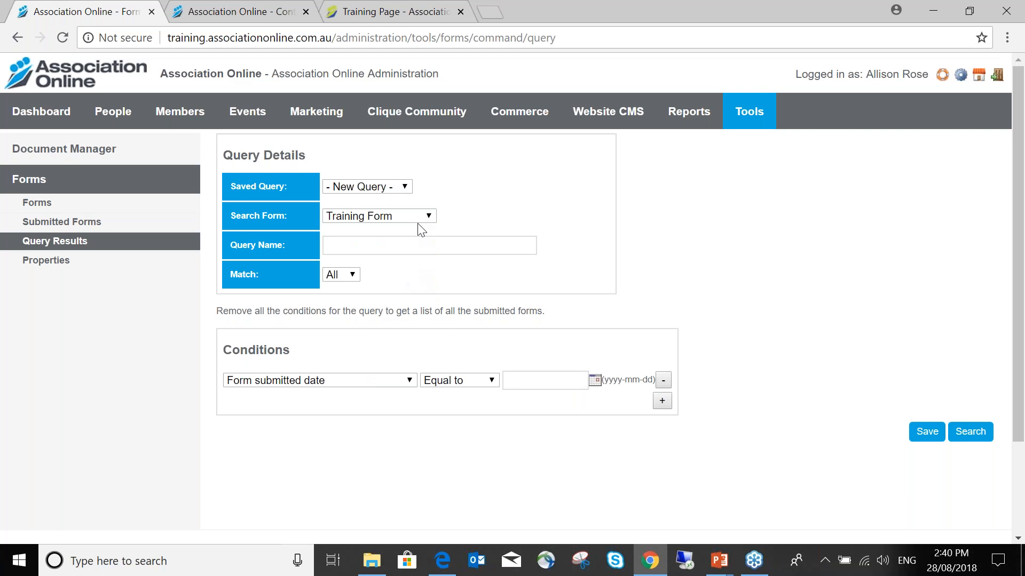
left_click(406, 245)
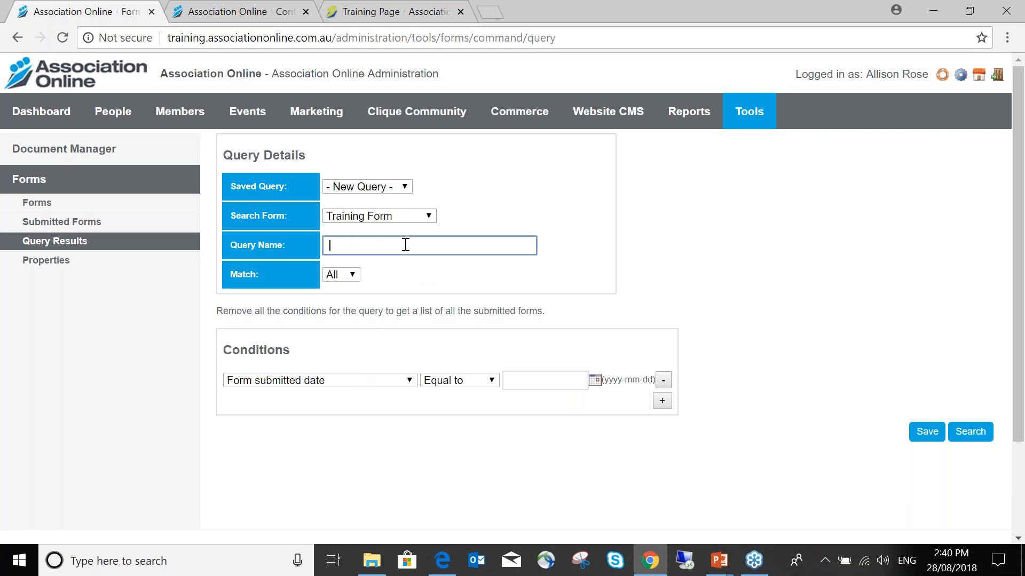
type("How did you hear about us?")
left_click(353, 276)
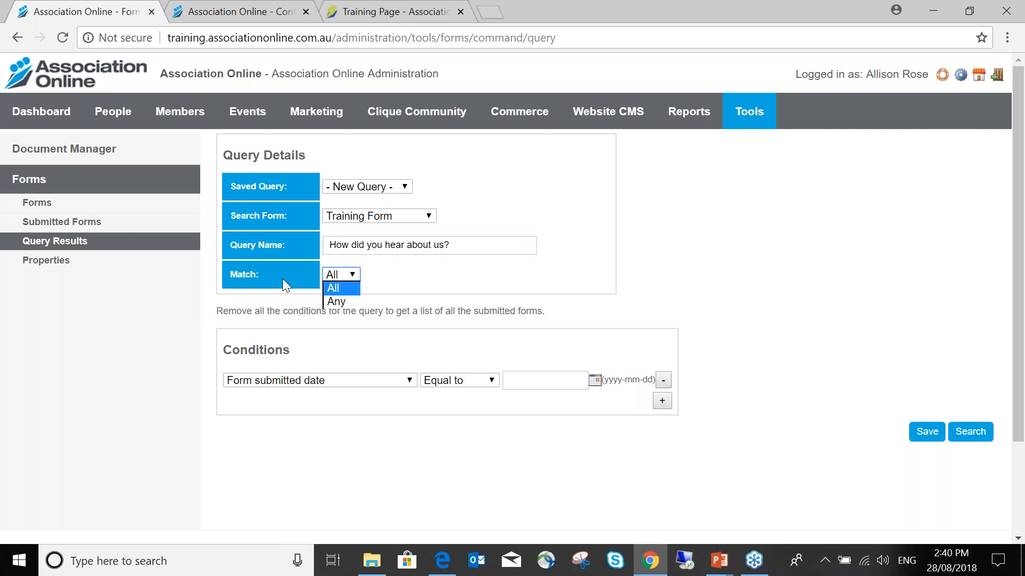
left_click(350, 288)
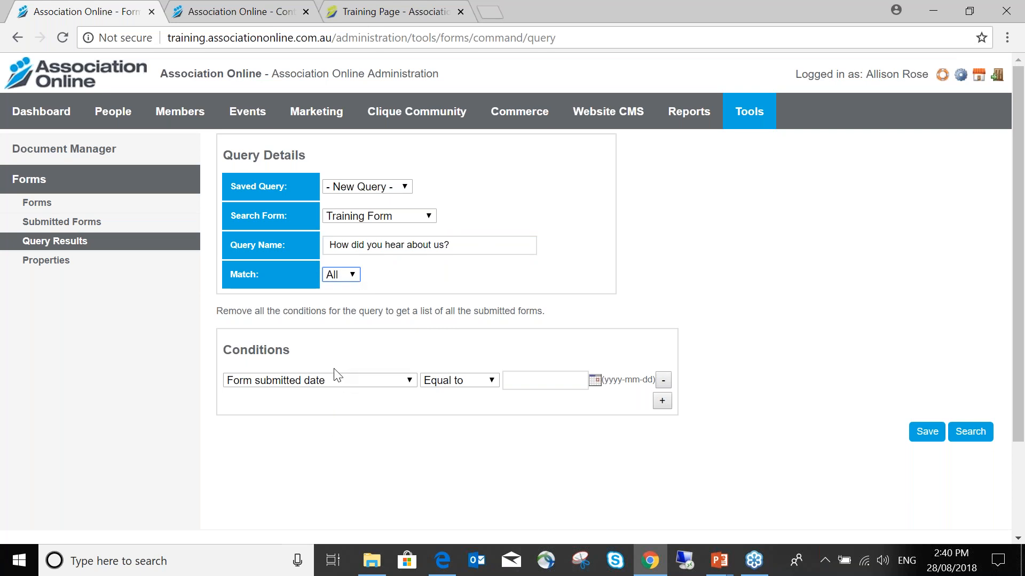
- Define two query conditions where "How did you hear about us?" is equal to Internet and Another Association
left_click(357, 380)
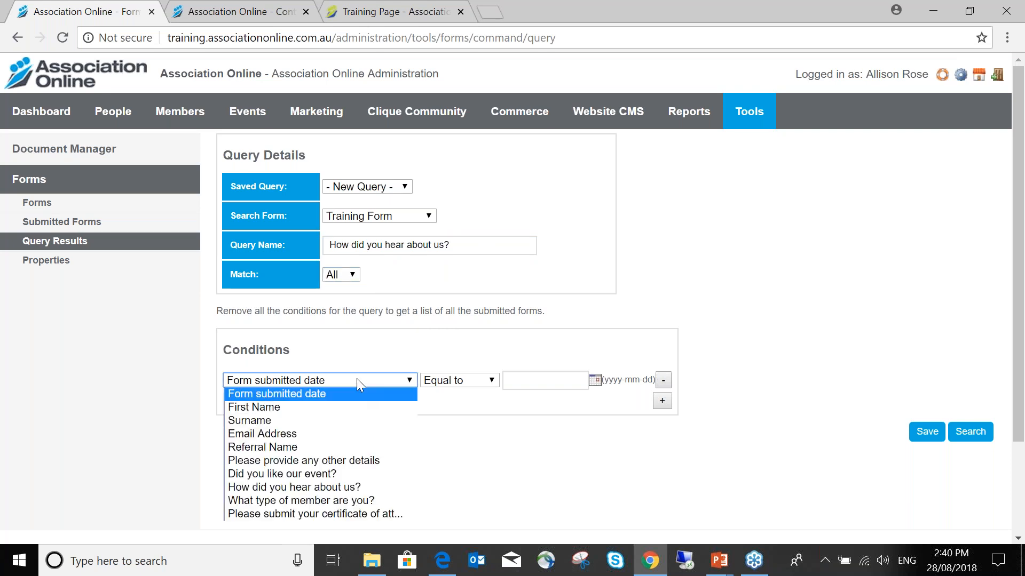
left_click(355, 488)
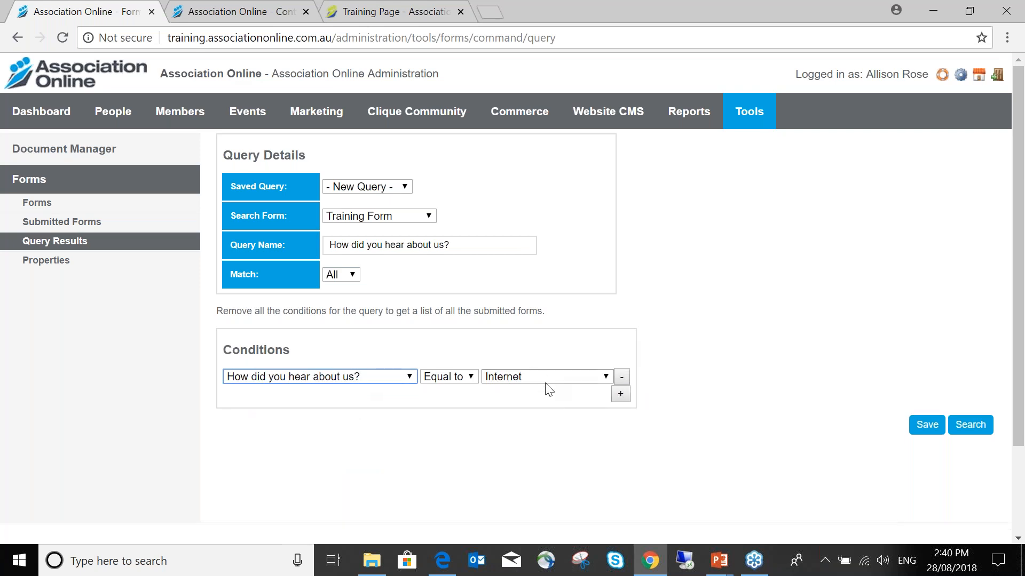
left_click(619, 395)
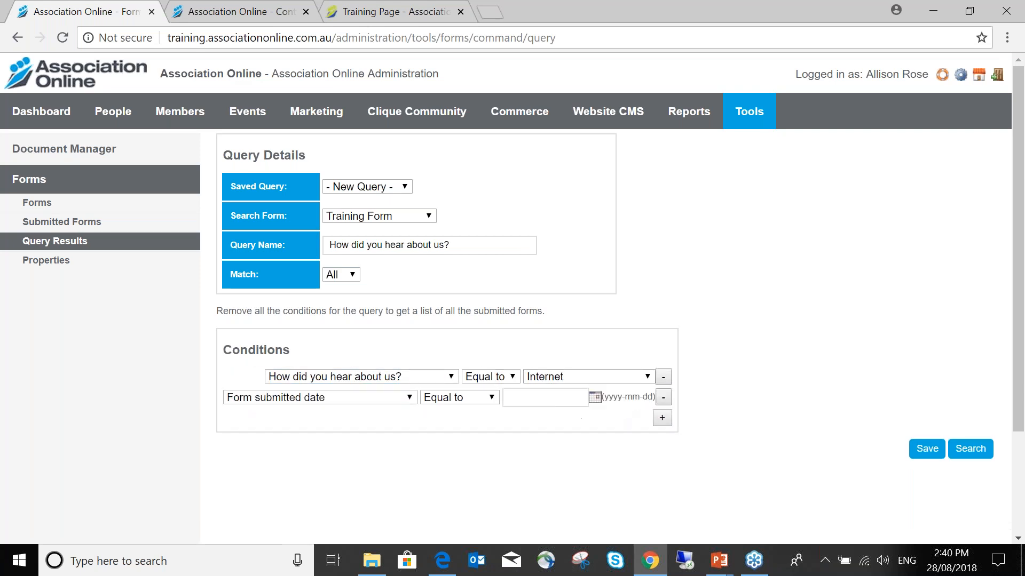
left_click(409, 397)
left_click(360, 502)
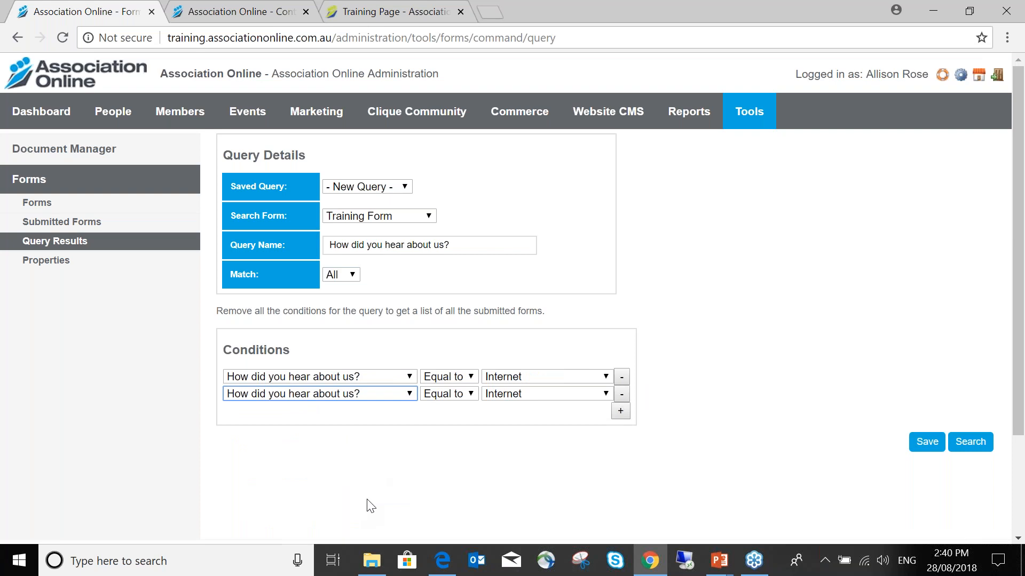
left_click(603, 393)
left_click(588, 419)
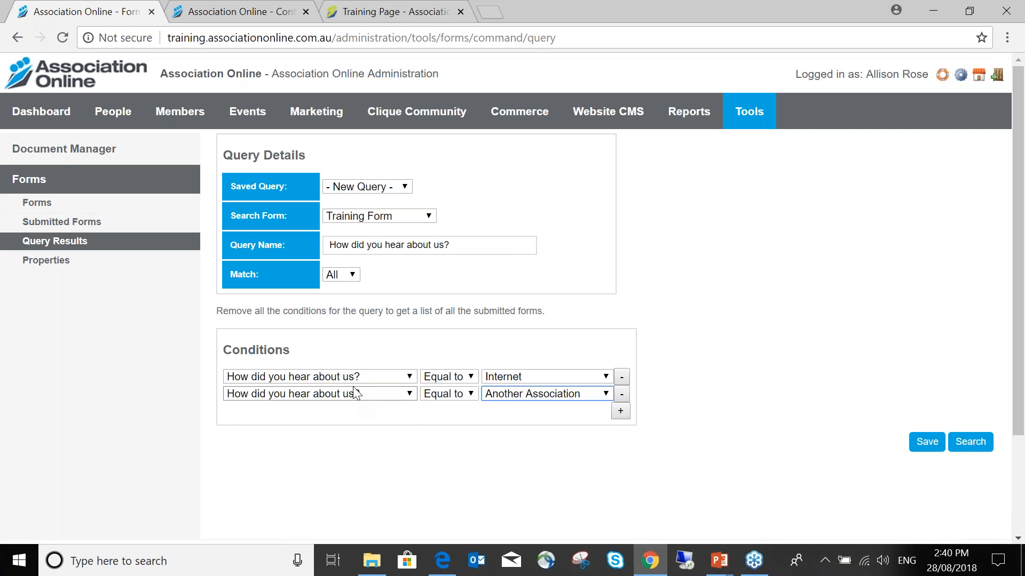
- Set the query to match Any condition and add a "How did you hear about us?" condition equal to Yellow Pages
left_click(334, 274)
left_click(342, 303)
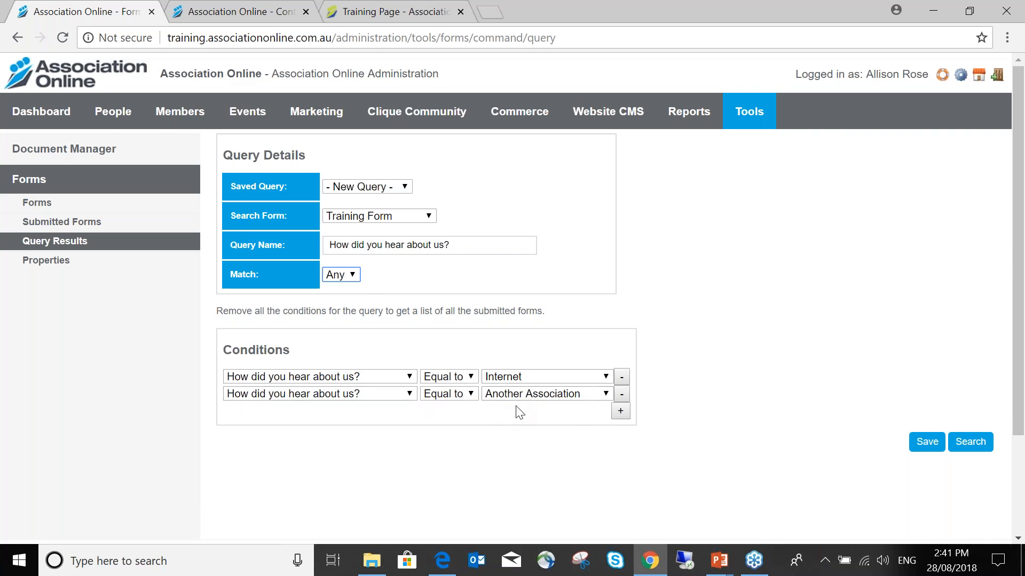
left_click(621, 413)
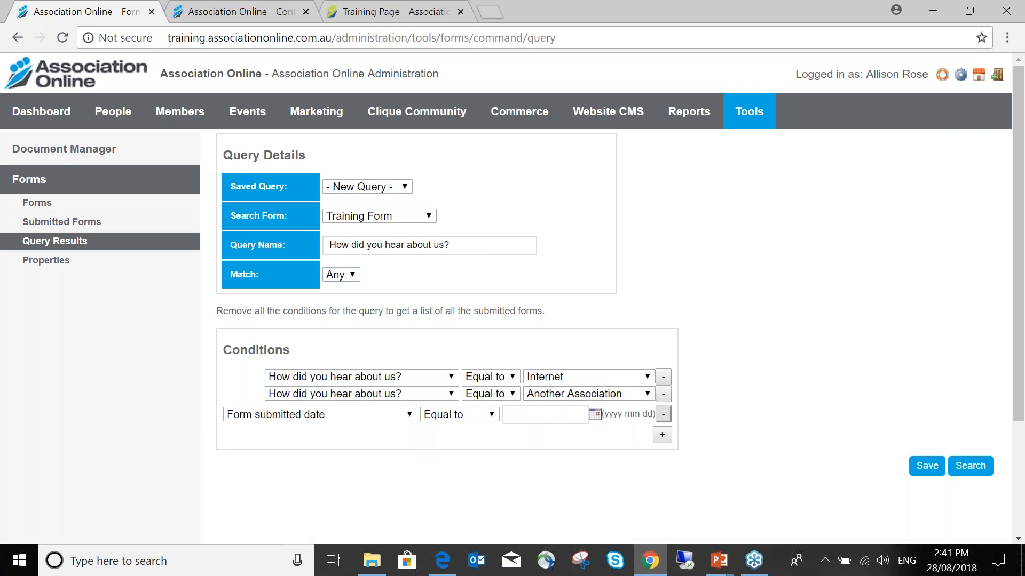
left_click(409, 414)
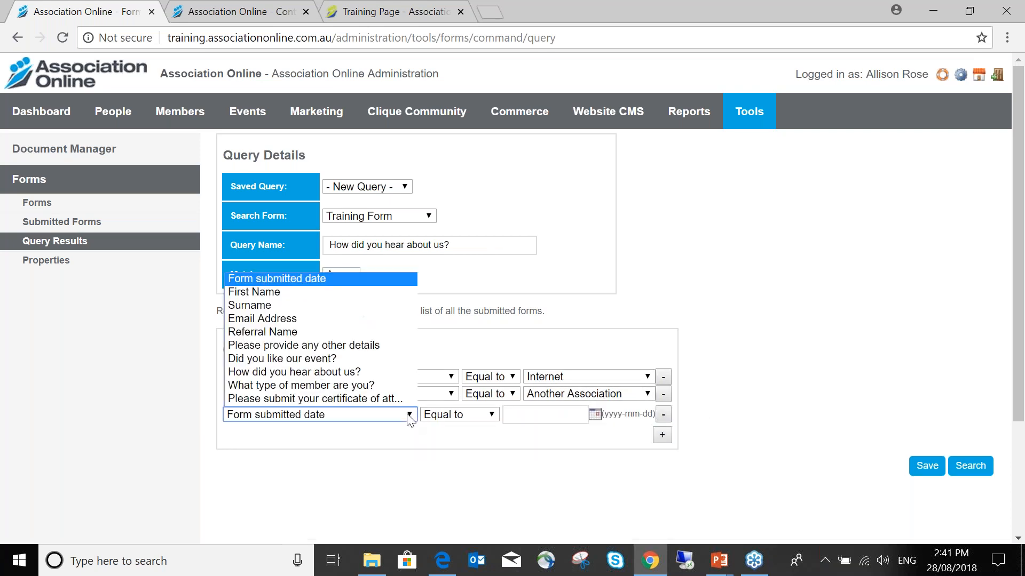
left_click(382, 369)
left_click(606, 411)
left_click(555, 451)
- Add a fourth "How did you hear about us?" condition equal to "Cookie Monster told me" and run the search
left_click(621, 428)
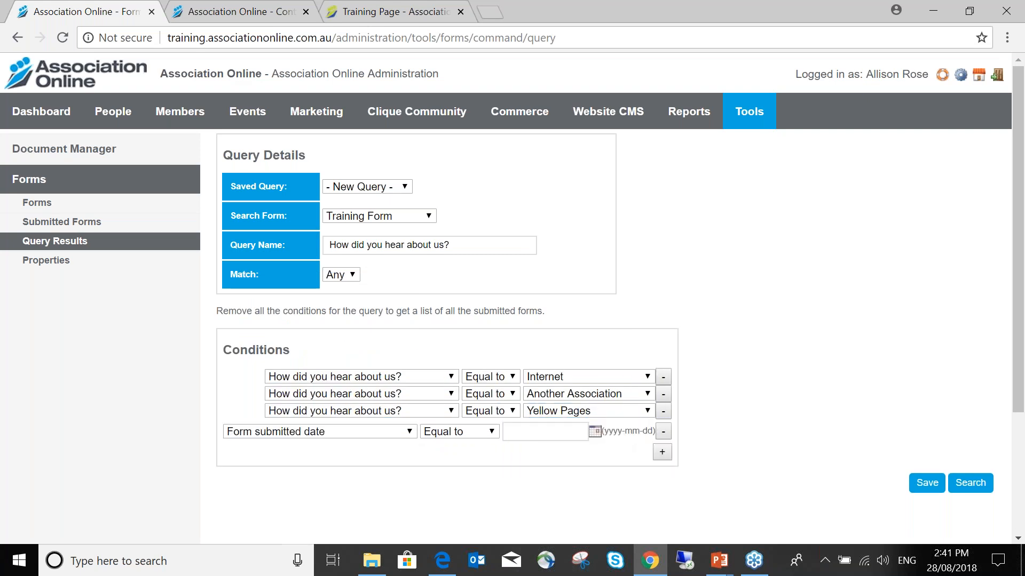
left_click(409, 431)
left_click(393, 391)
left_click(590, 428)
left_click(601, 481)
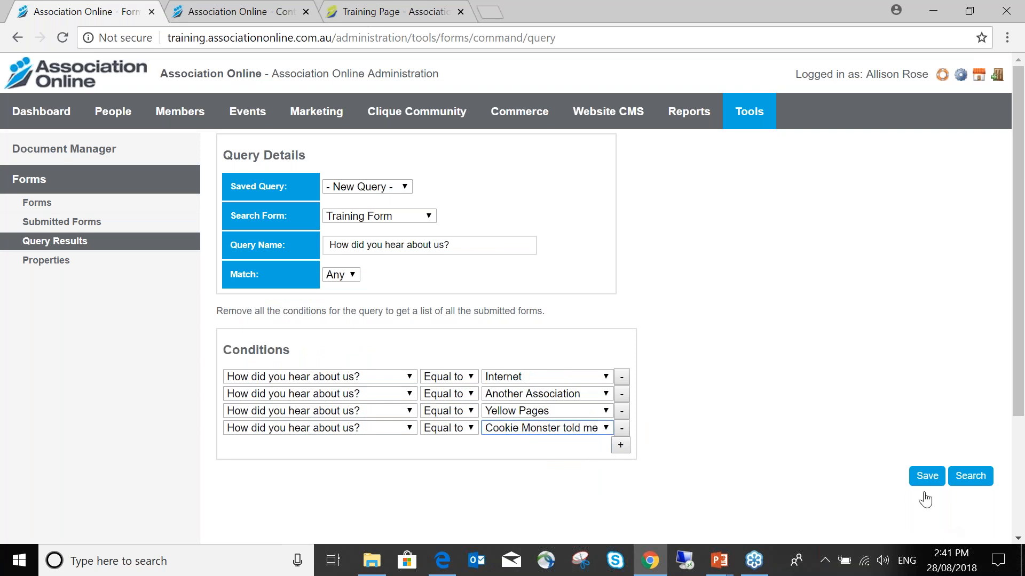
left_click(981, 480)
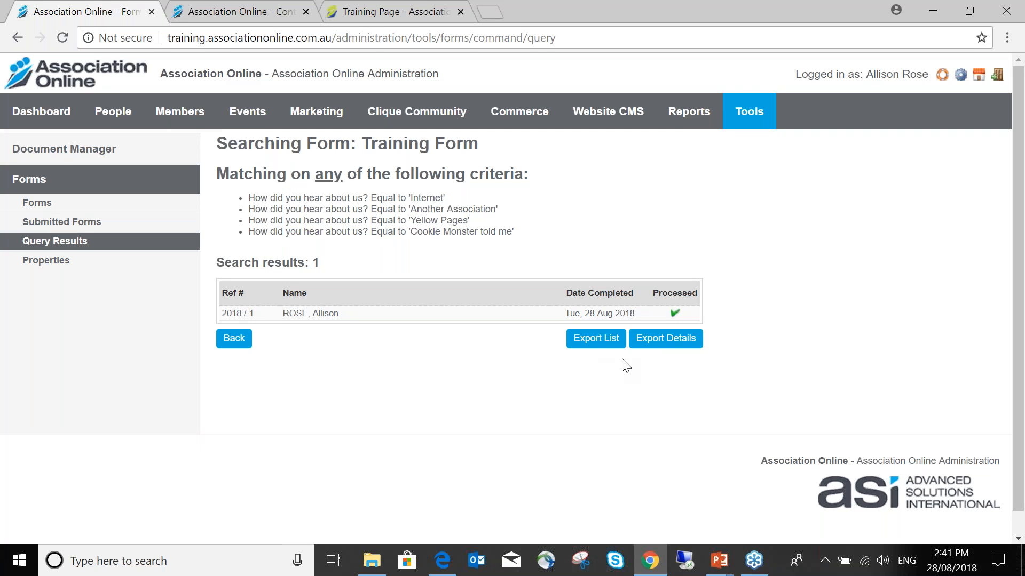
- Start a details export and include First Name, Surname, "How did you hear about us?" and "What type of member are you?" as fields
left_click(672, 344)
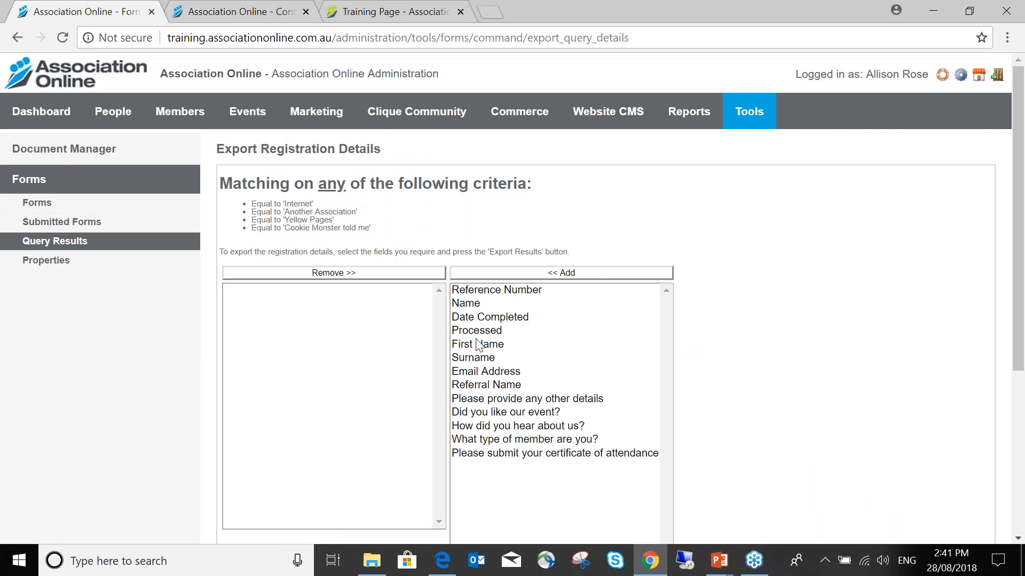
left_click(495, 346)
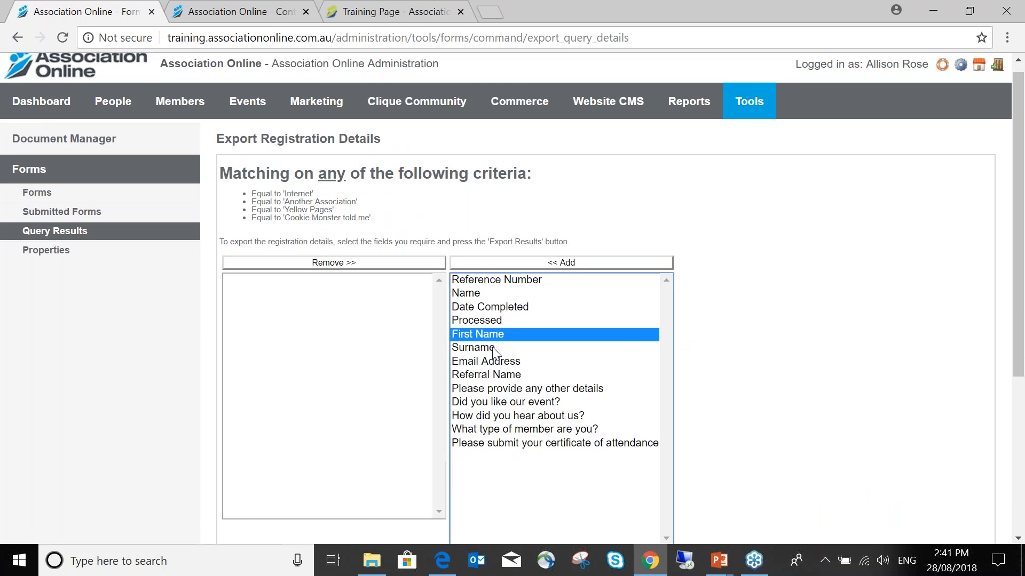
left_click(494, 347, "ctrl")
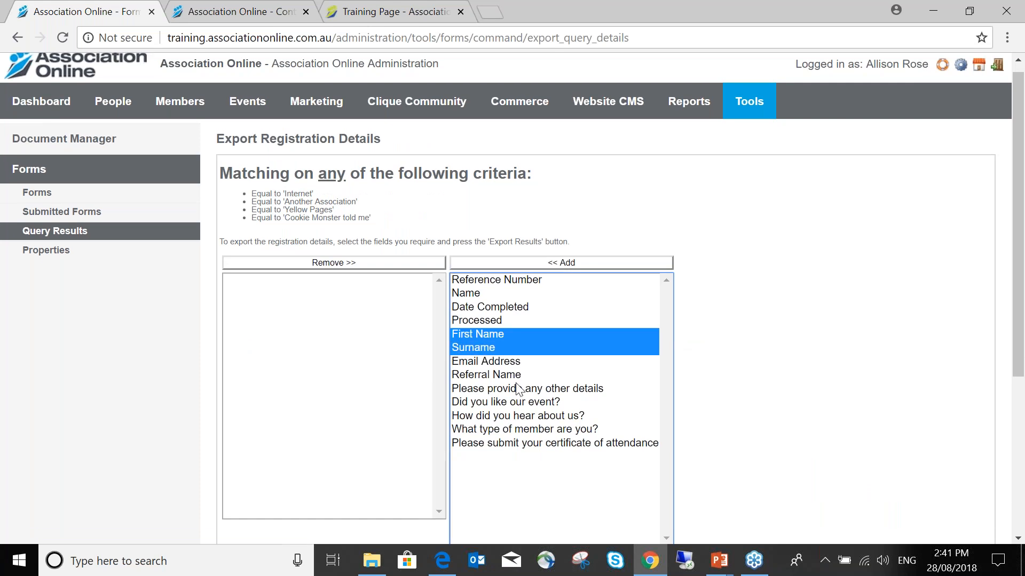
left_click(536, 416, "ctrl")
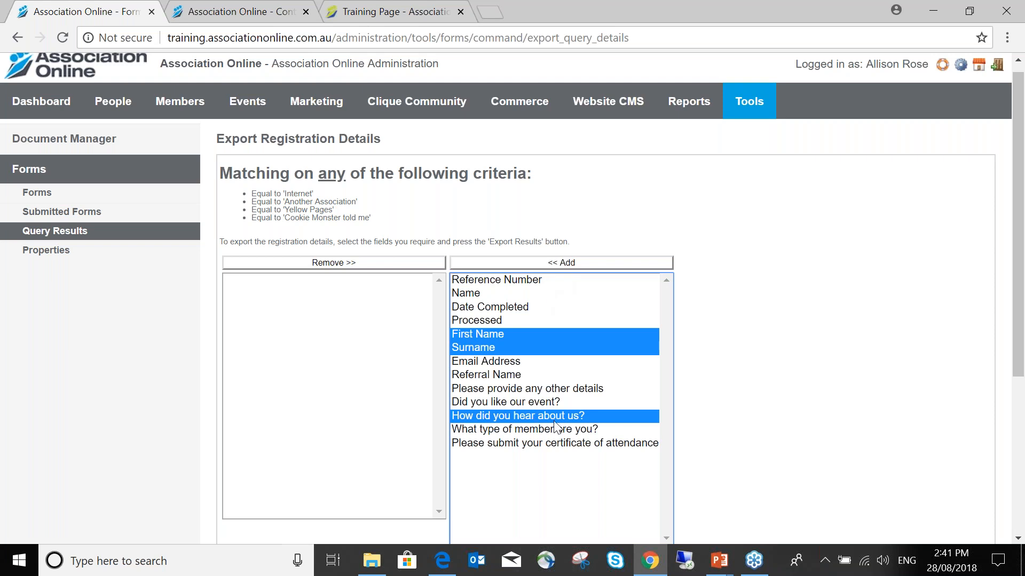
left_click(548, 428, "ctrl")
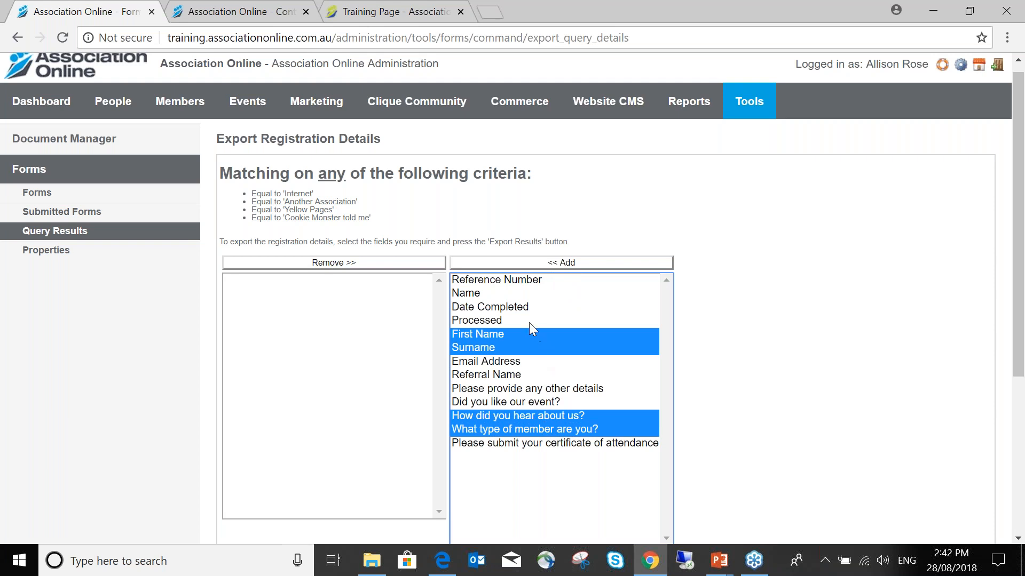
left_click(551, 264)
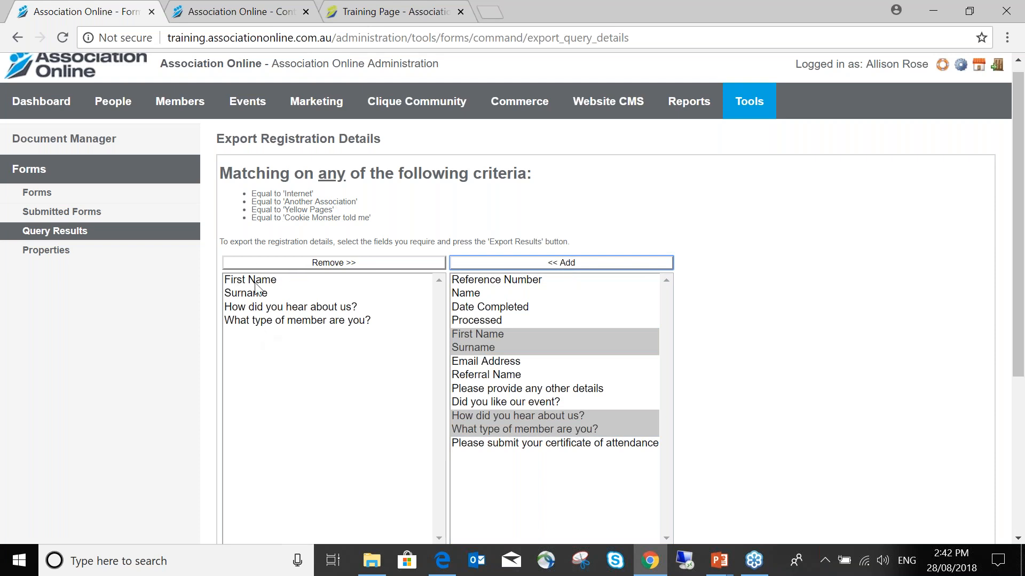
- Export the query results with the chosen fields to a downloaded file
scroll(277, 343, "down", 1)
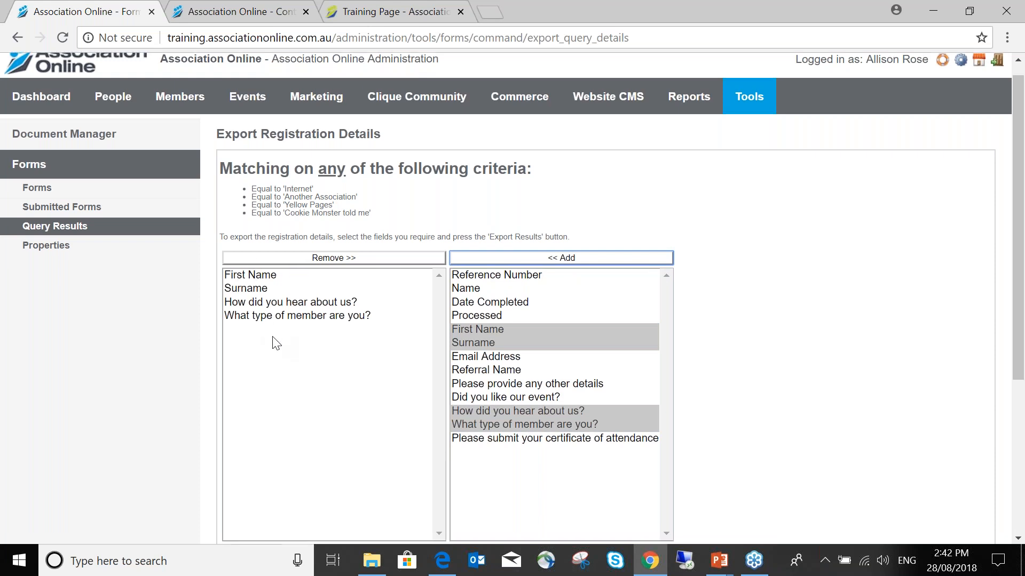
scroll(276, 344, "down", 3)
left_click(957, 412)
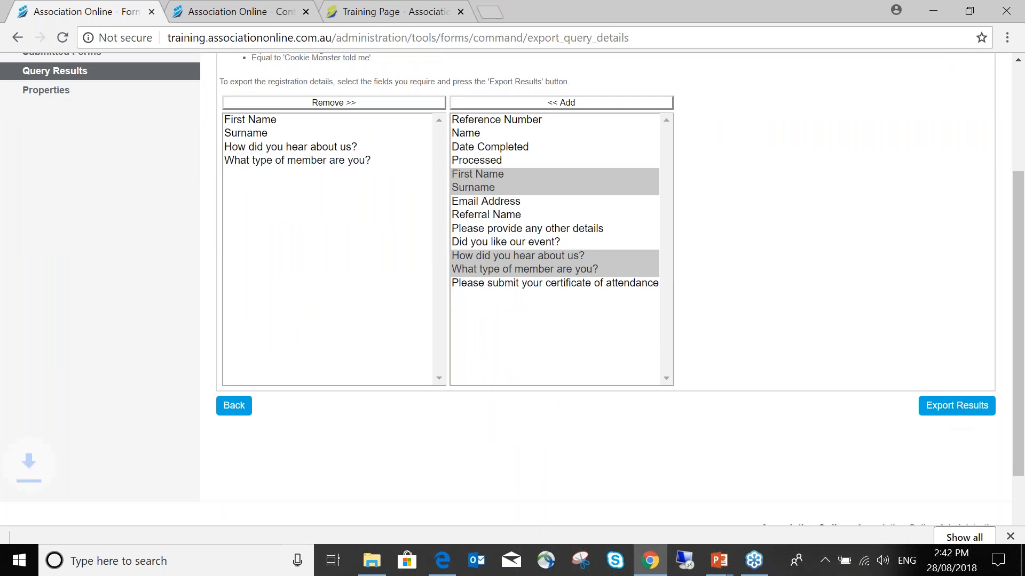
- Open the downloaded form results file in Excel and widen columns C and D to fit their text
left_click(111, 530)
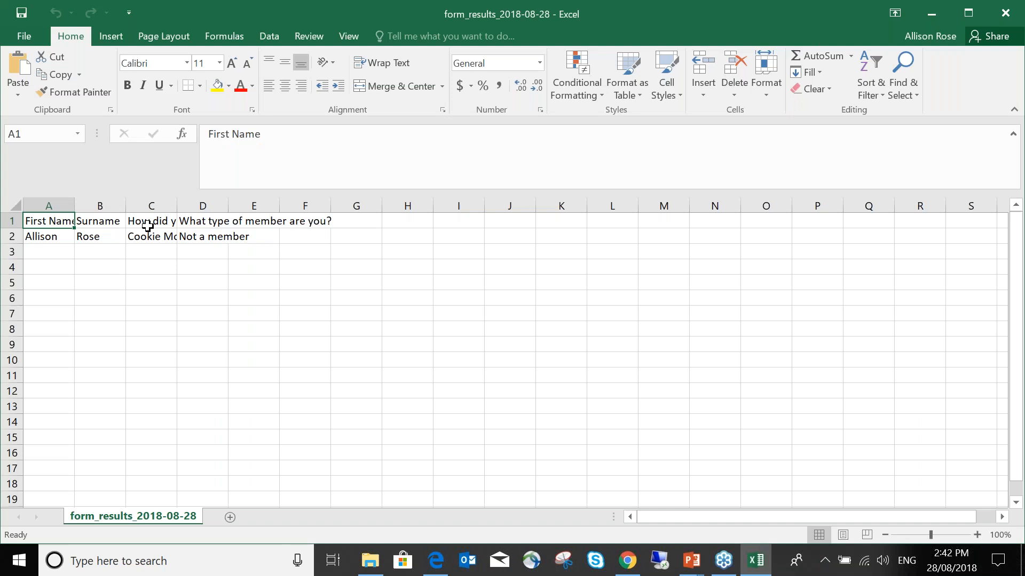
left_click_drag(177, 206, 416, 213)
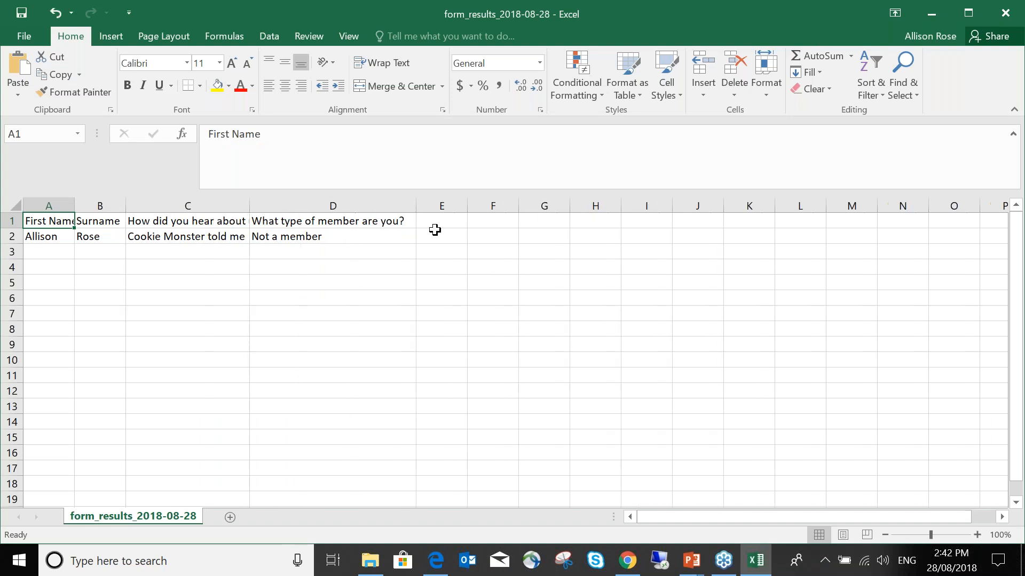
left_click(345, 252)
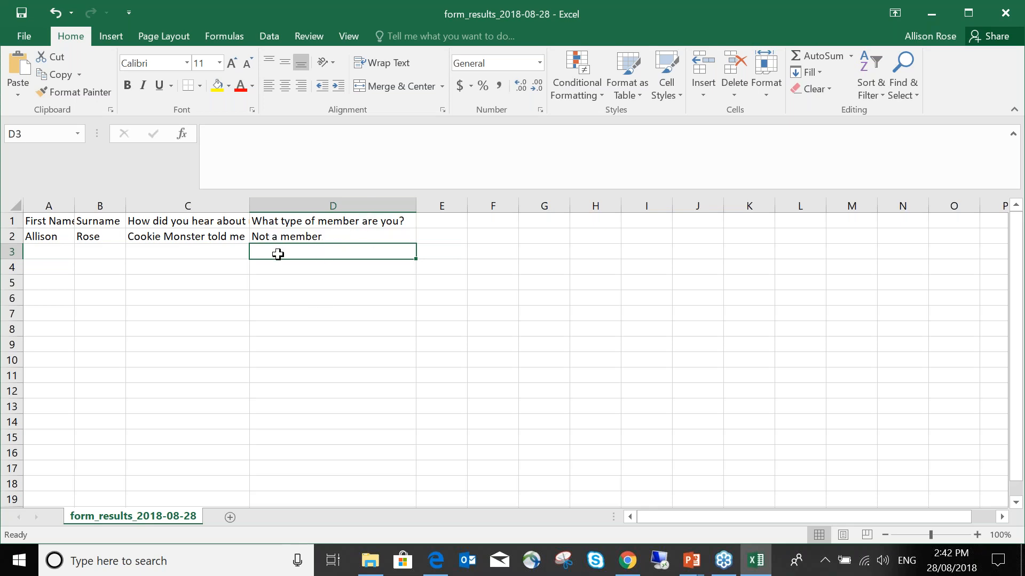
- Switch back to Chrome and start a new query on Training Form named "What type of member are you?"
key("alt")
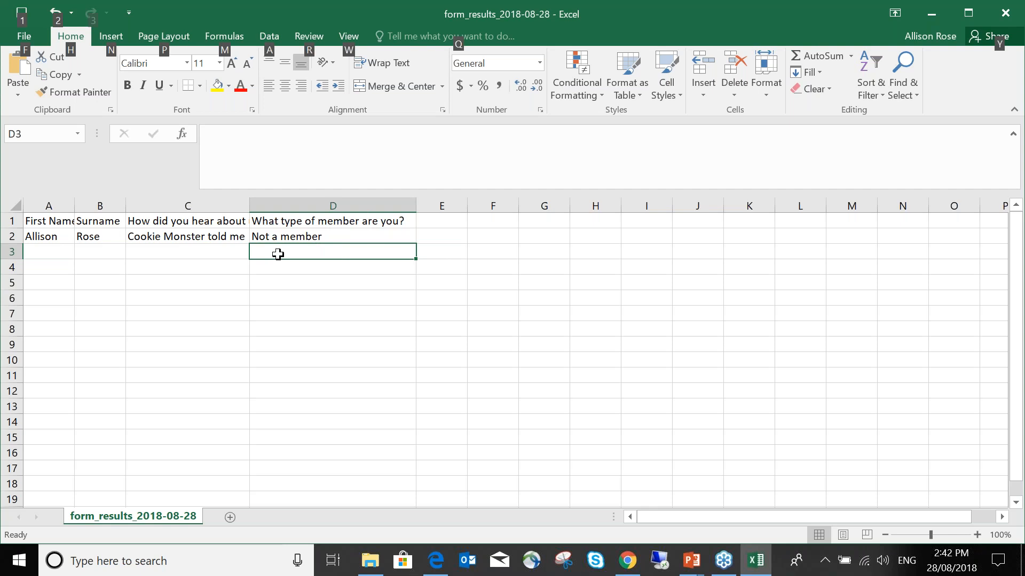
key("alt+Tab")
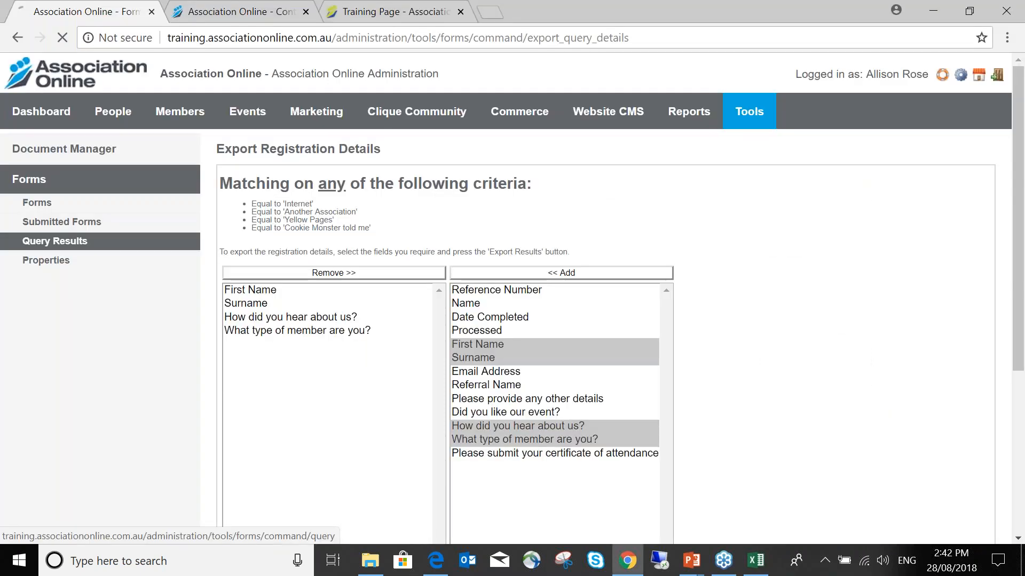
left_click(402, 216)
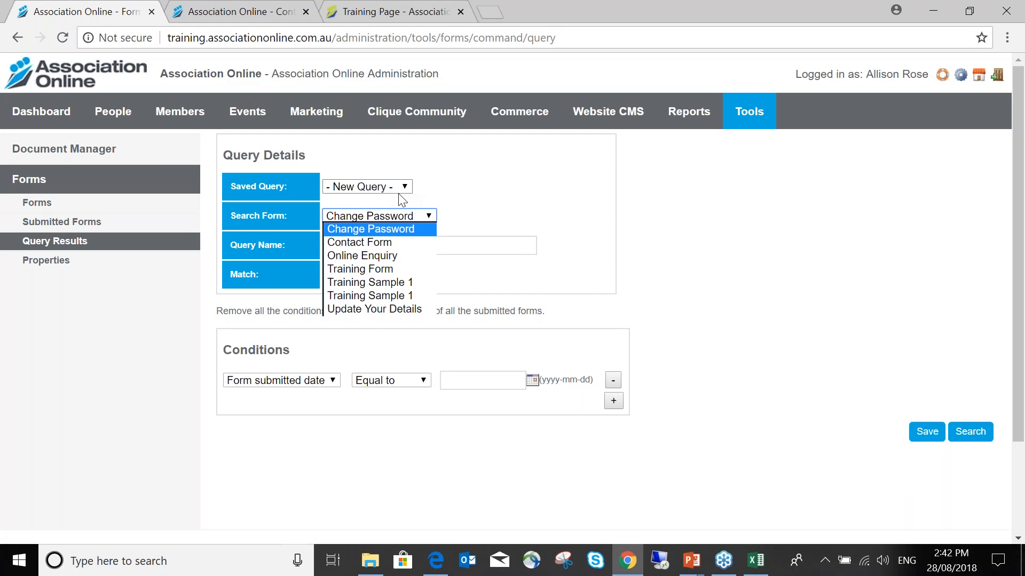
left_click(400, 269)
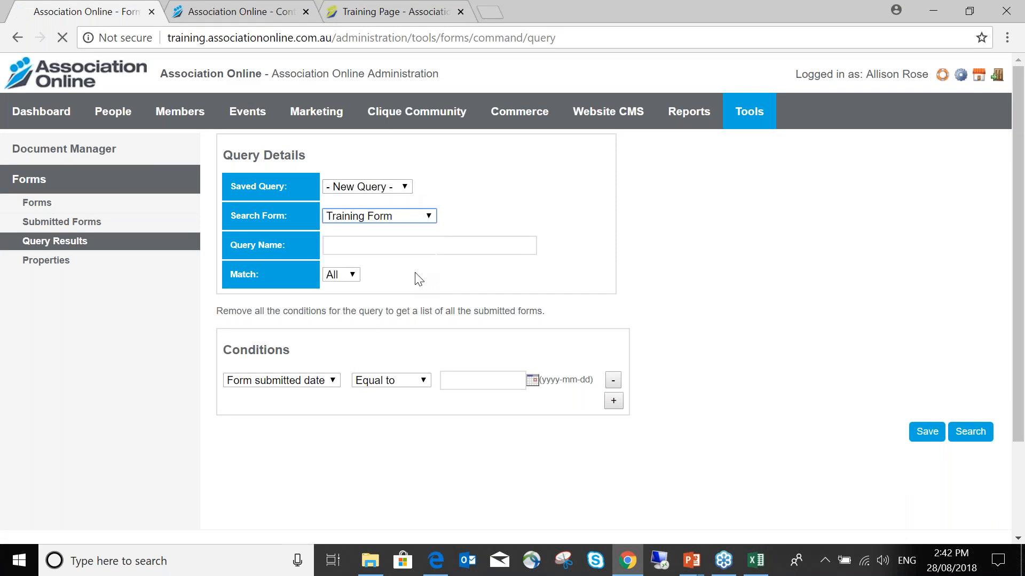
left_click(407, 243)
type("What type o")
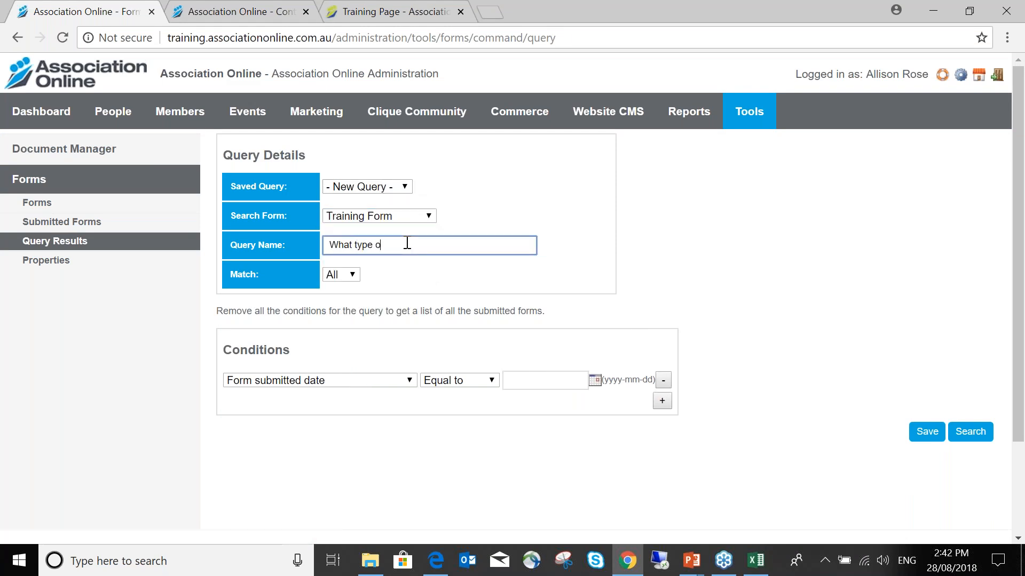
type("f member are you?")
- Set the new query to match Any of its conditions
left_click(342, 274)
left_click(344, 287)
left_click(350, 274)
left_click(347, 288)
left_click(448, 293)
- Set the query's condition to "What type of member are you?" equal to "Not a member"
scroll(449, 293, "down", 1)
scroll(410, 264, "down", 2)
left_click(409, 263)
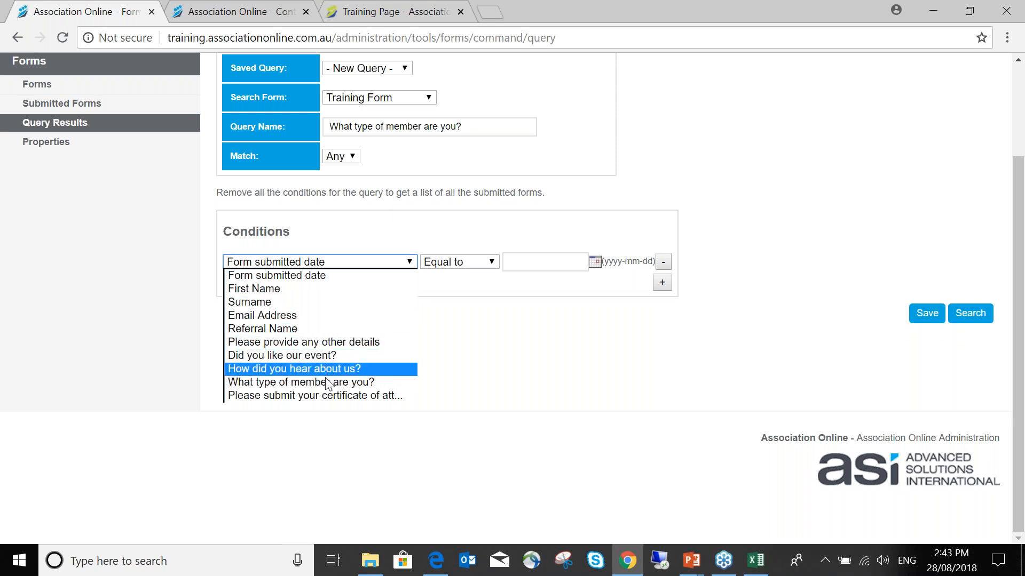
left_click(301, 382)
left_click(565, 265)
left_click(457, 266)
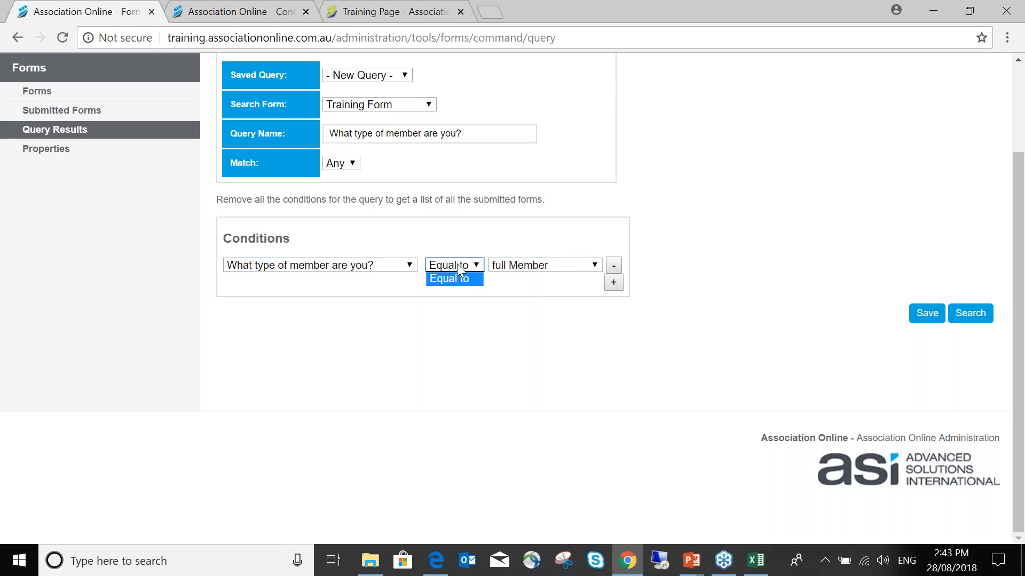
left_click(587, 265)
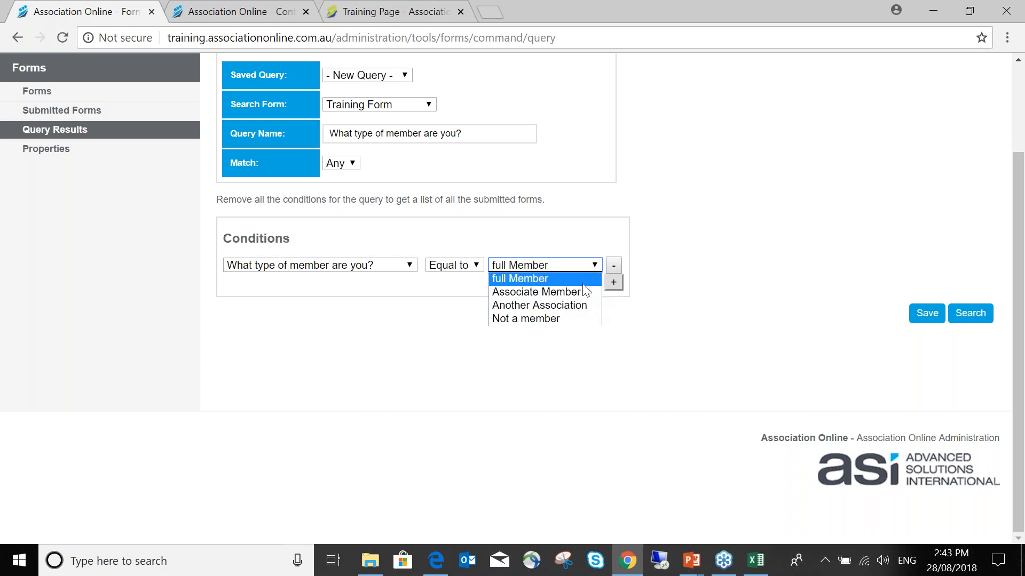
left_click(570, 320)
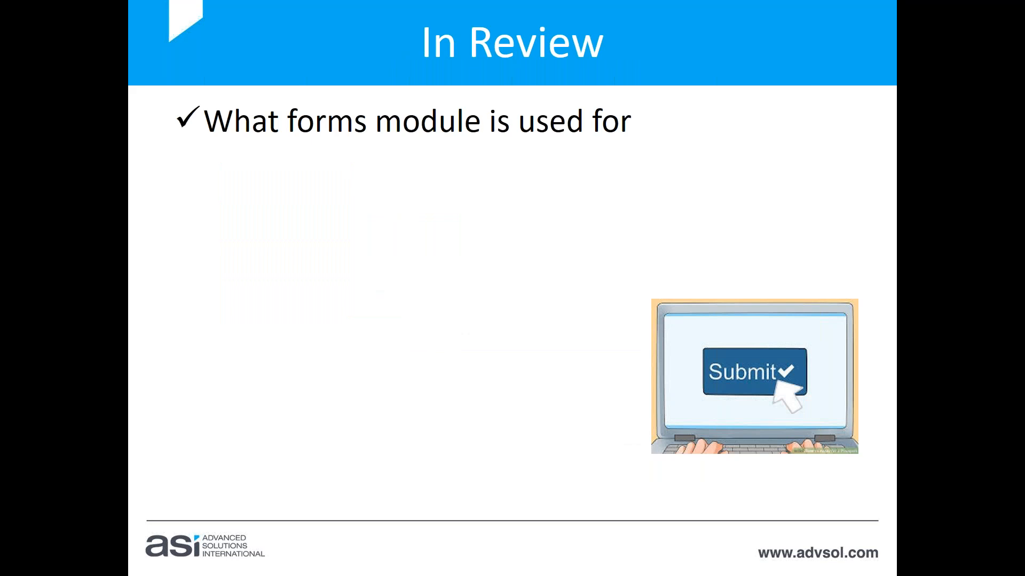
key("Right")
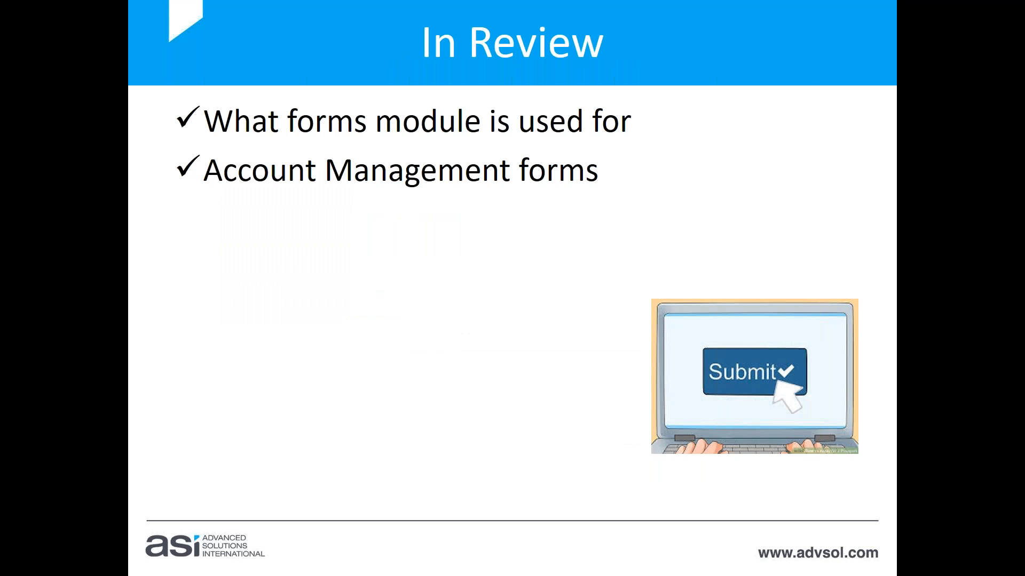
- Switch back to Chrome, open the Update Your Details form in the My Account category and review its fields
key("alt+Tab")
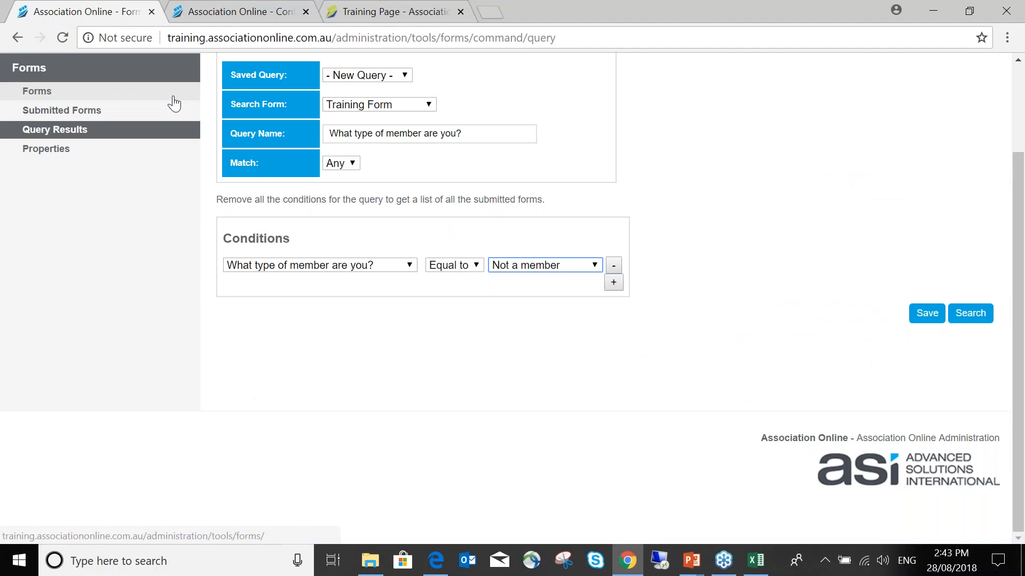
left_click(174, 97)
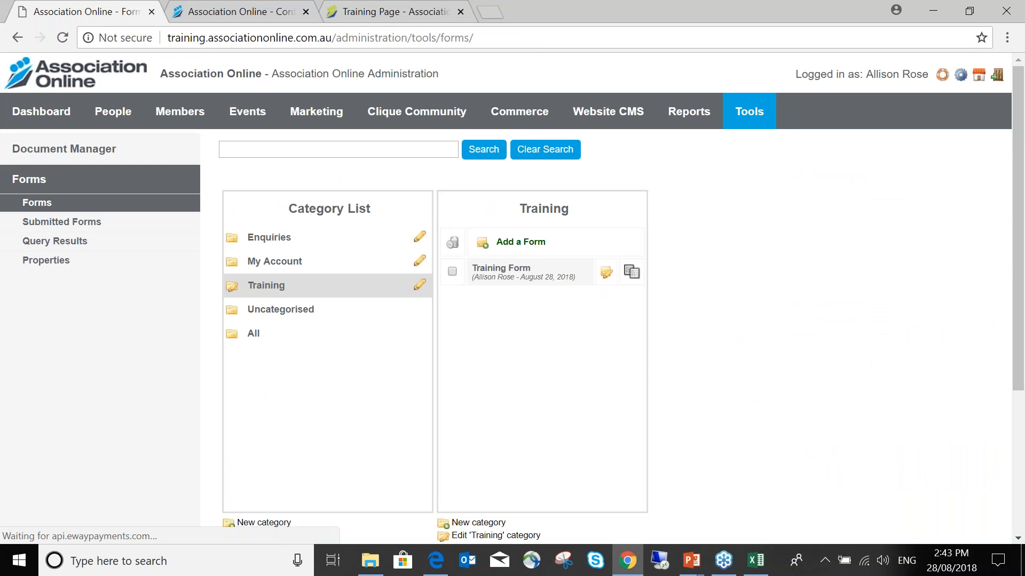
left_click(275, 261)
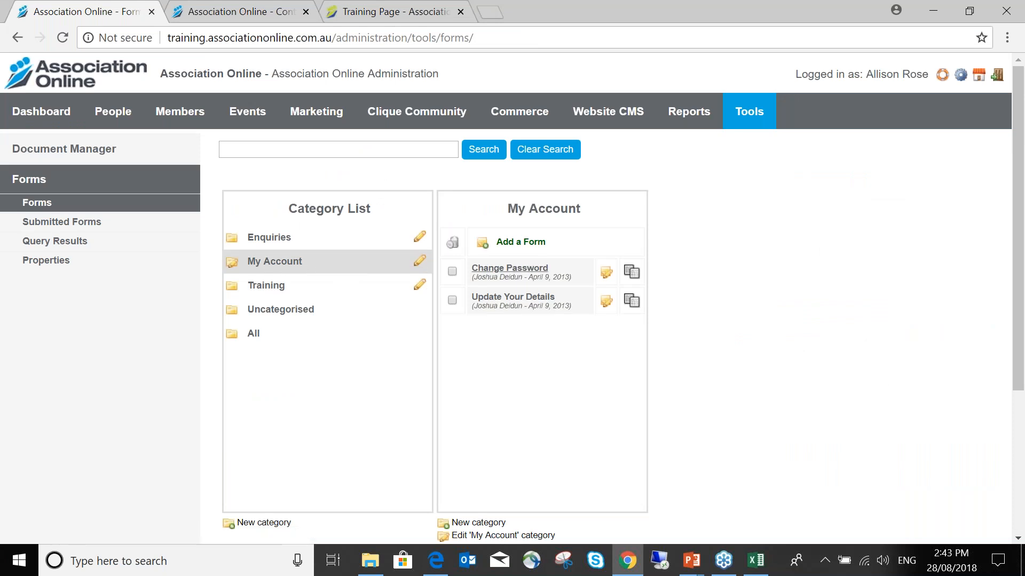
left_click(518, 299)
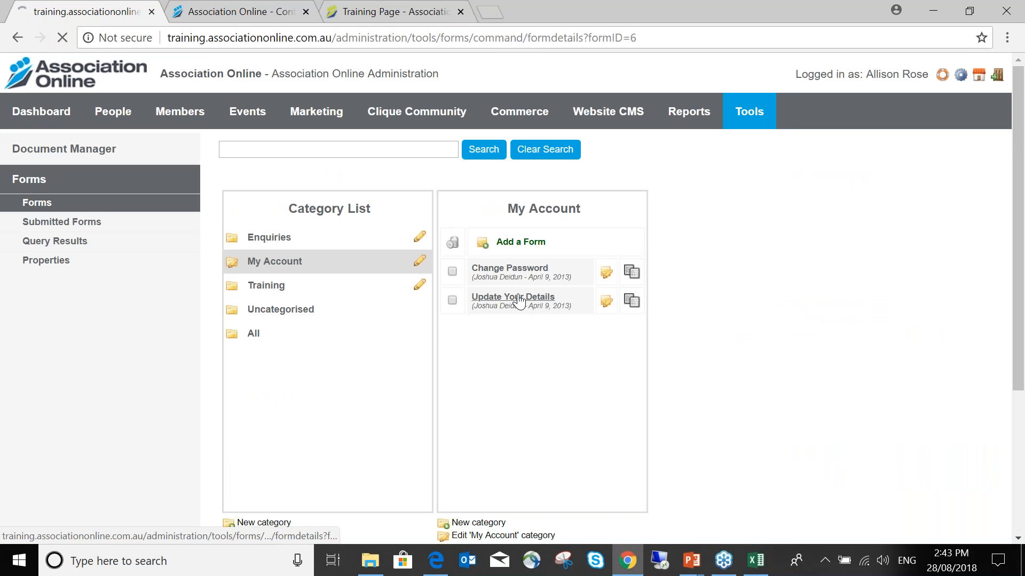
scroll(521, 271, "down", 3)
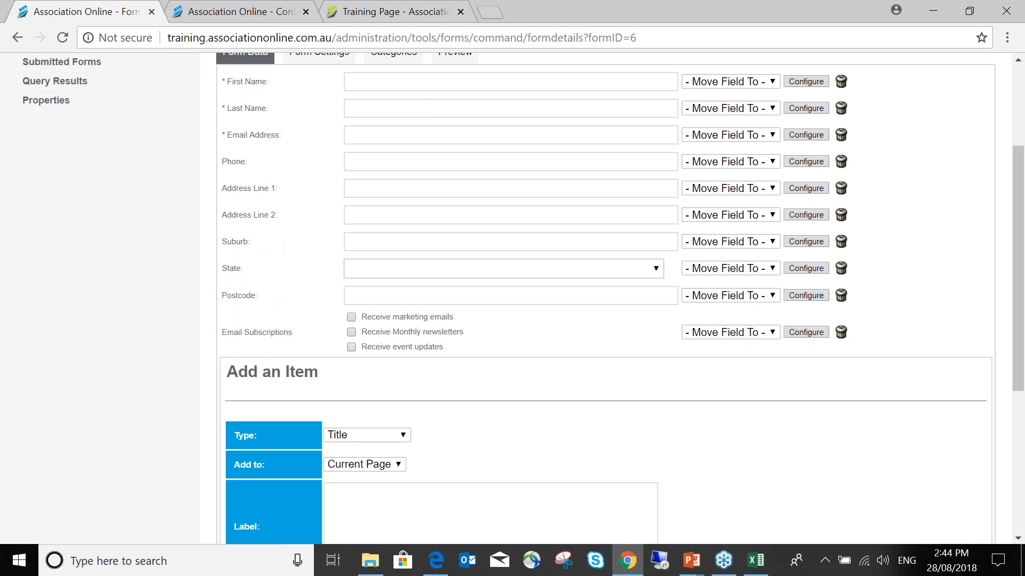
scroll(606, 299, "up", 1)
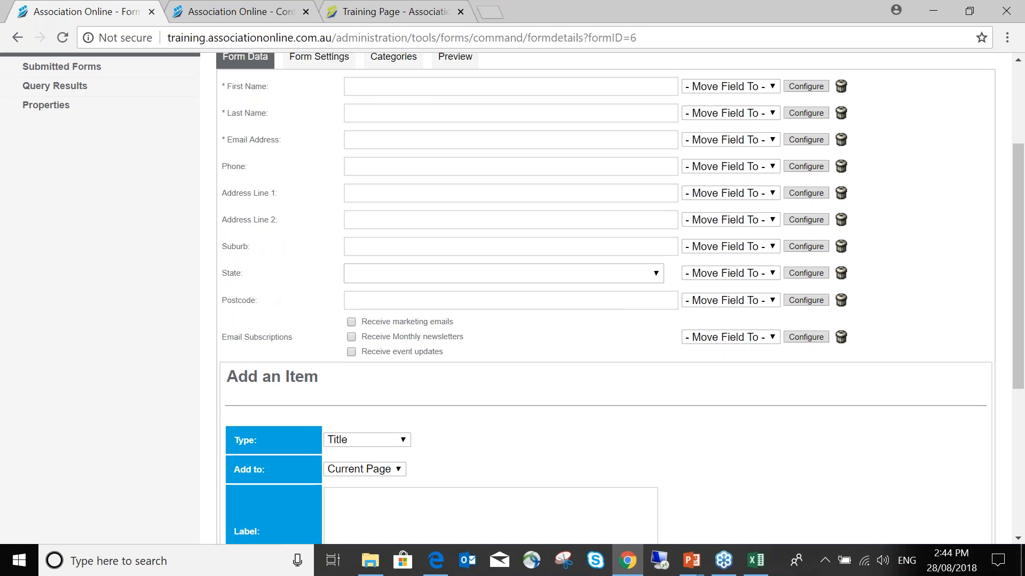
scroll(268, 265, "up", 2)
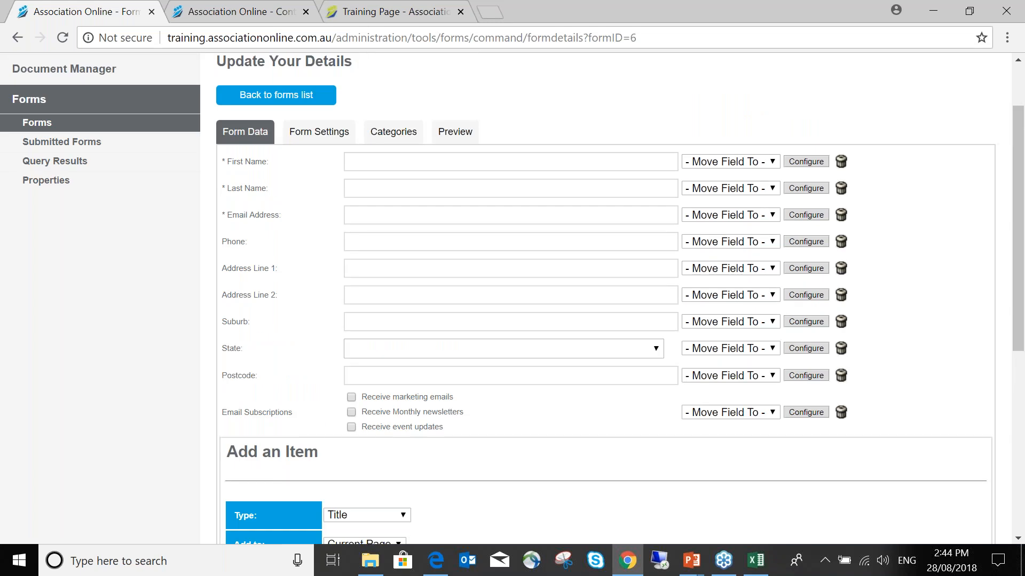
- Review the form type and settings of the Update Your Details form
left_click(316, 134)
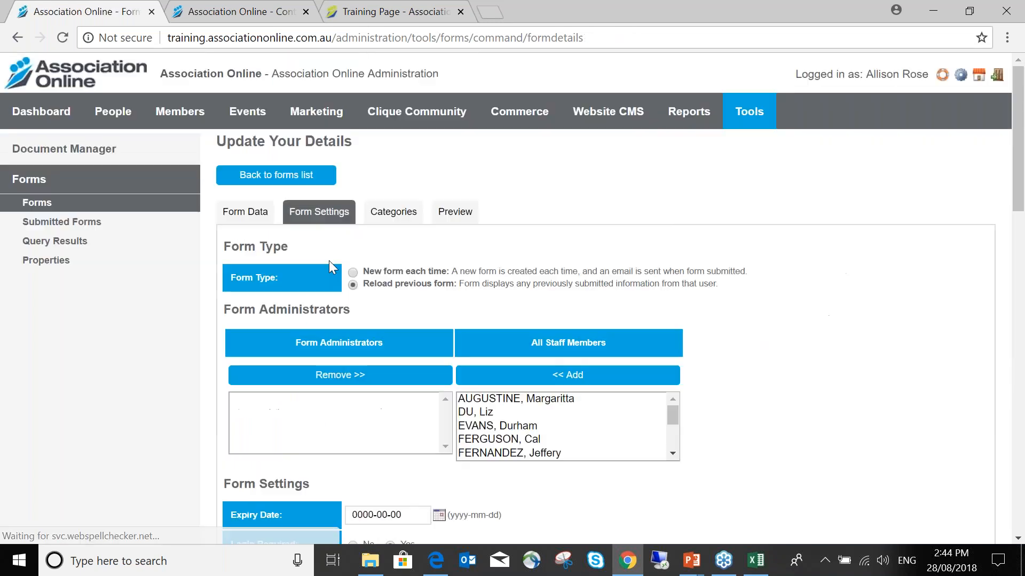
scroll(329, 261, "down", 3)
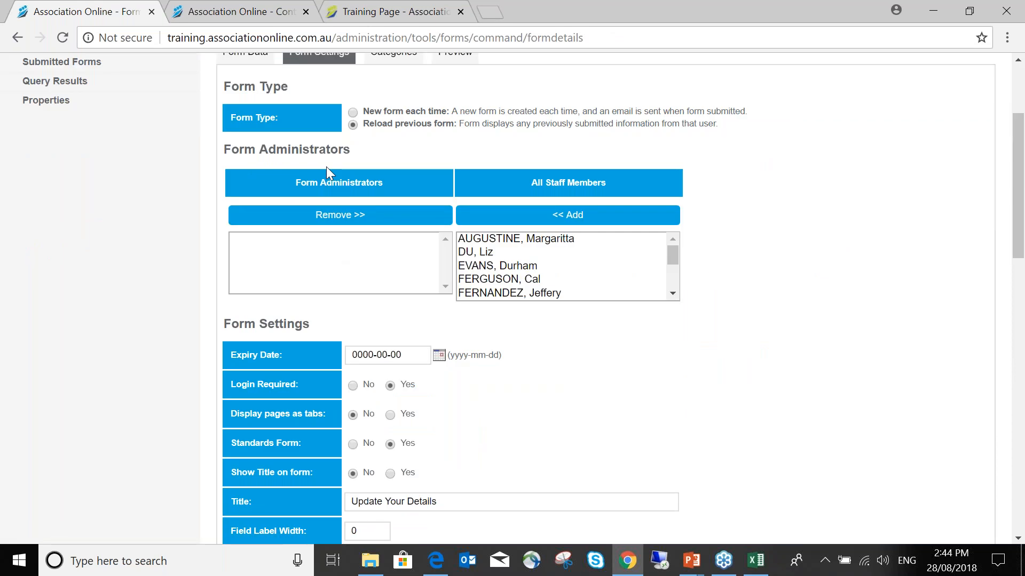
scroll(337, 234, "up", 1)
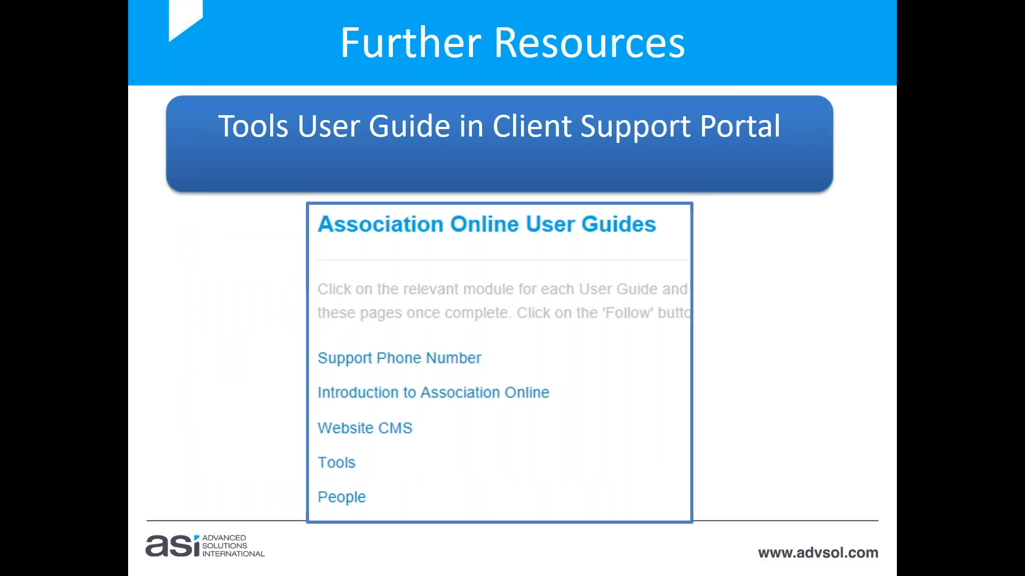
key("Right")
- Switch to the Knowledge Base in Edge and open the Tools article in the Association Online user guides
key("alt+Tab")
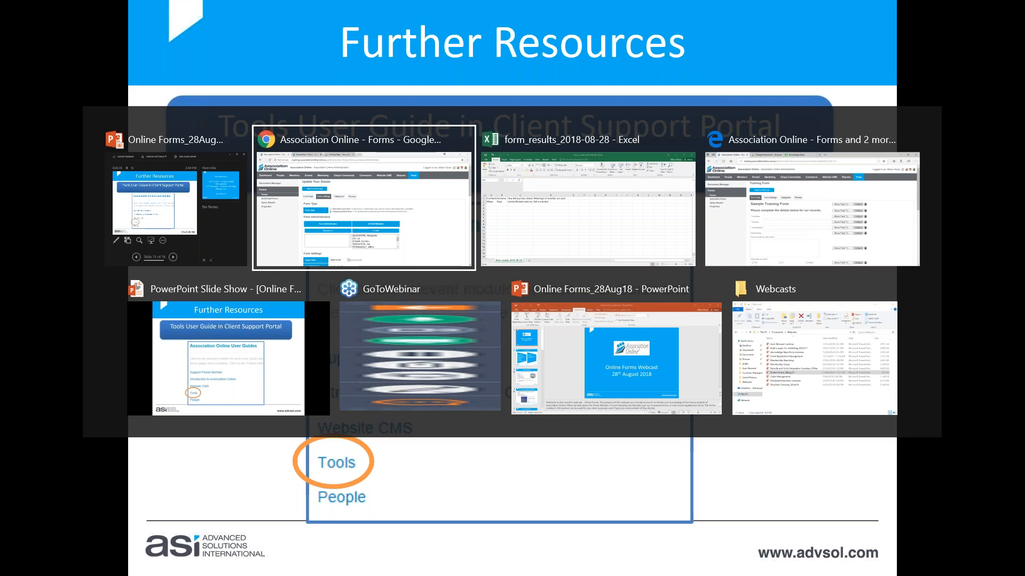
left_click(439, 568)
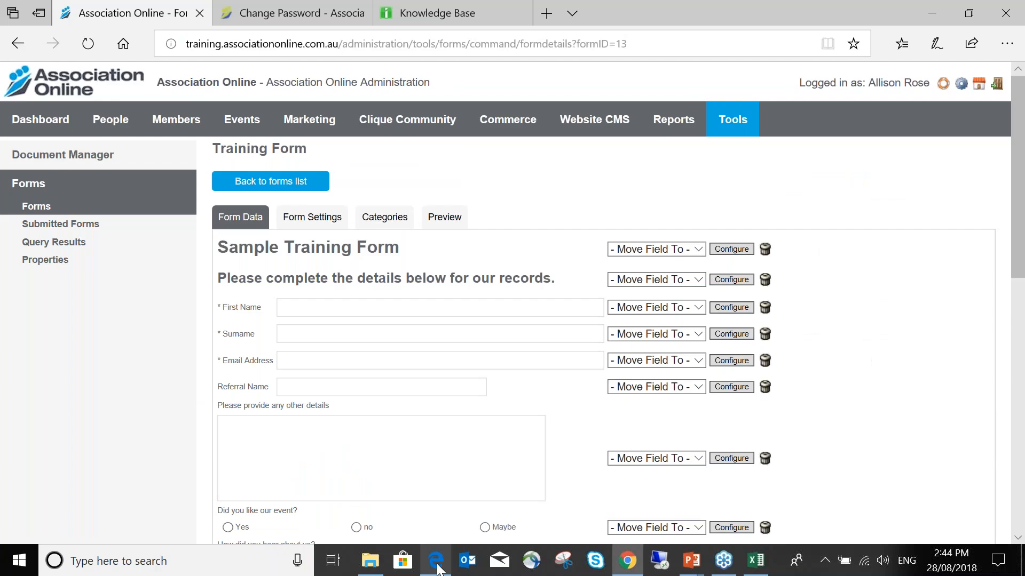
left_click(462, 20)
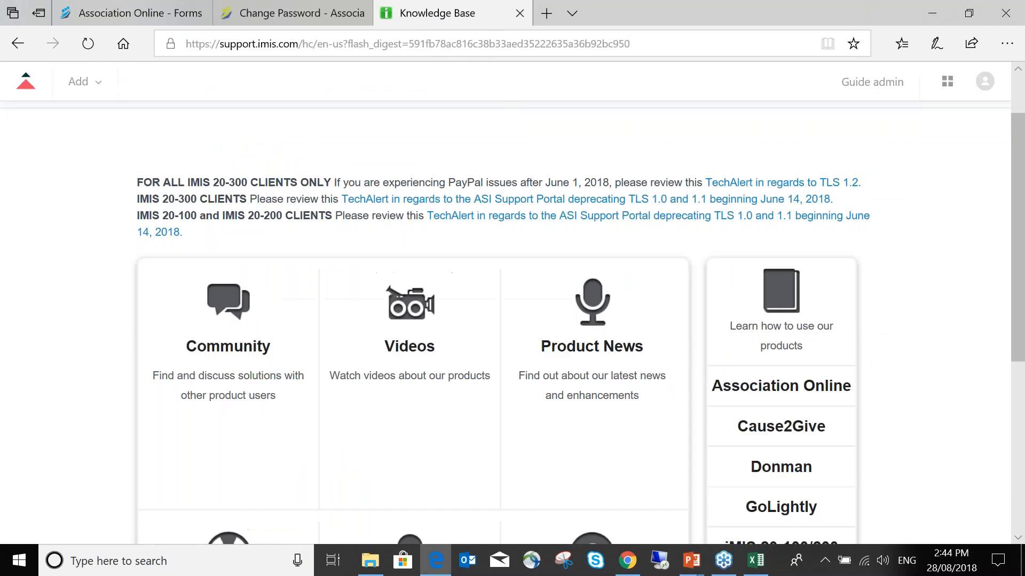
scroll(815, 324, "down", 1)
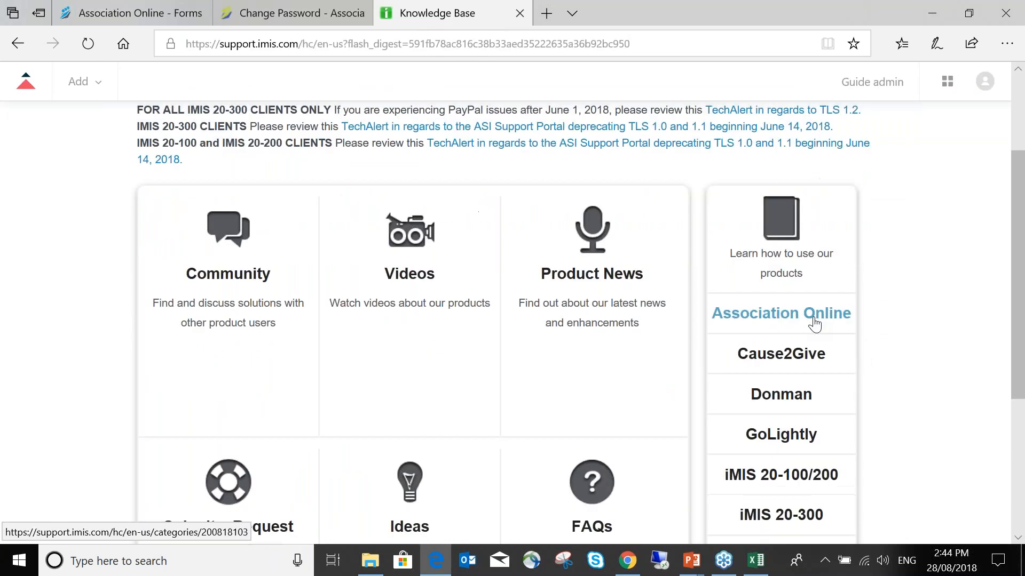
left_click(815, 324)
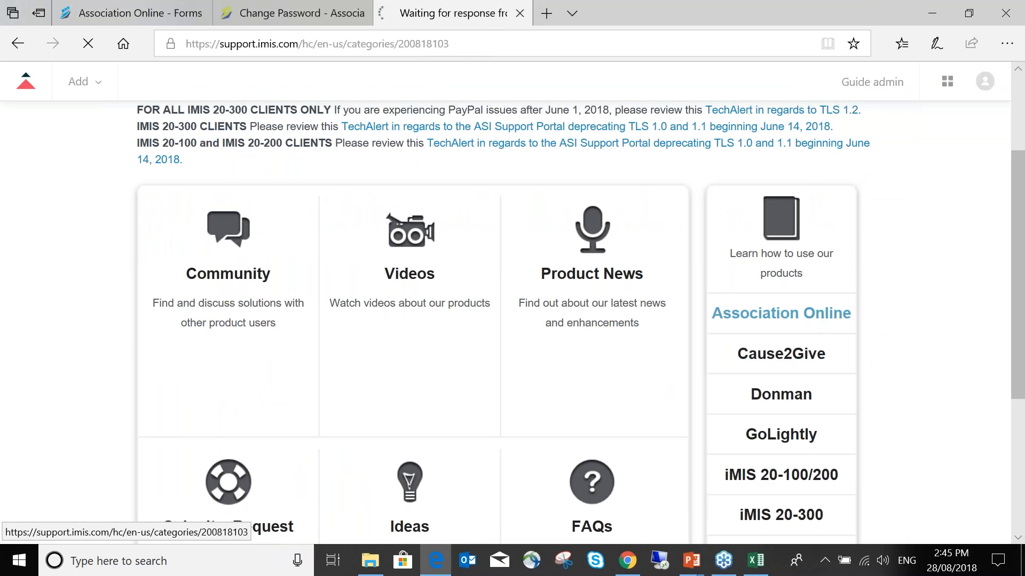
scroll(330, 300, "down", 2)
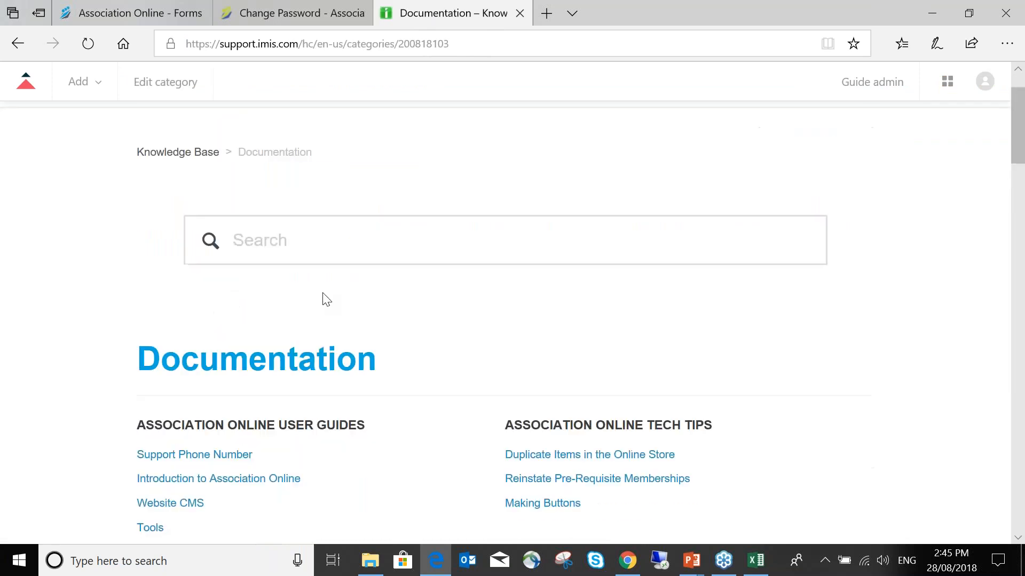
scroll(222, 320, "down", 4)
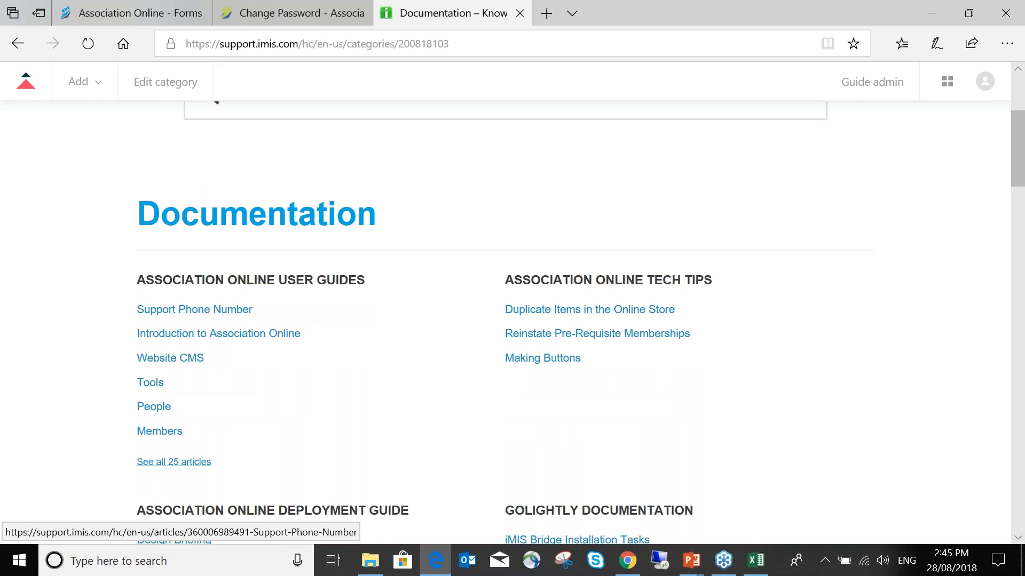
left_click(142, 384)
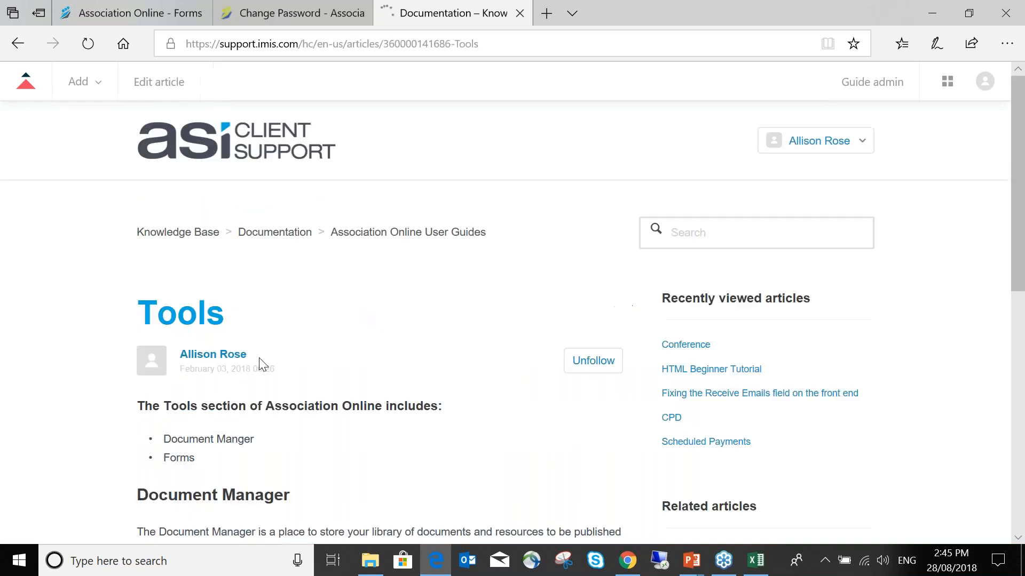
- Open the Tools Manual.pdf attached to the article and go to its Forms section
scroll(260, 363, "down", 4)
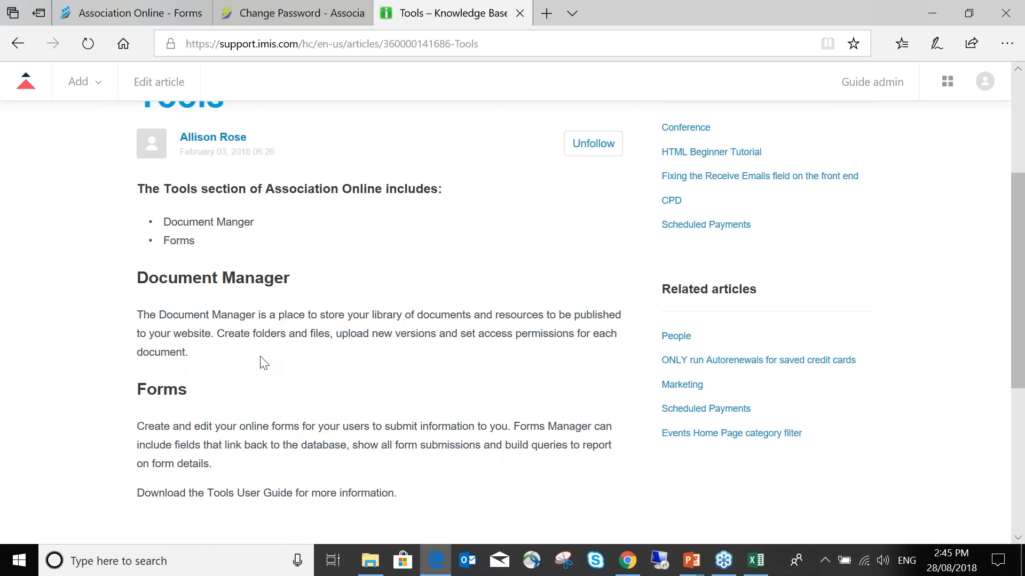
scroll(263, 363, "down", 4)
left_click(184, 336)
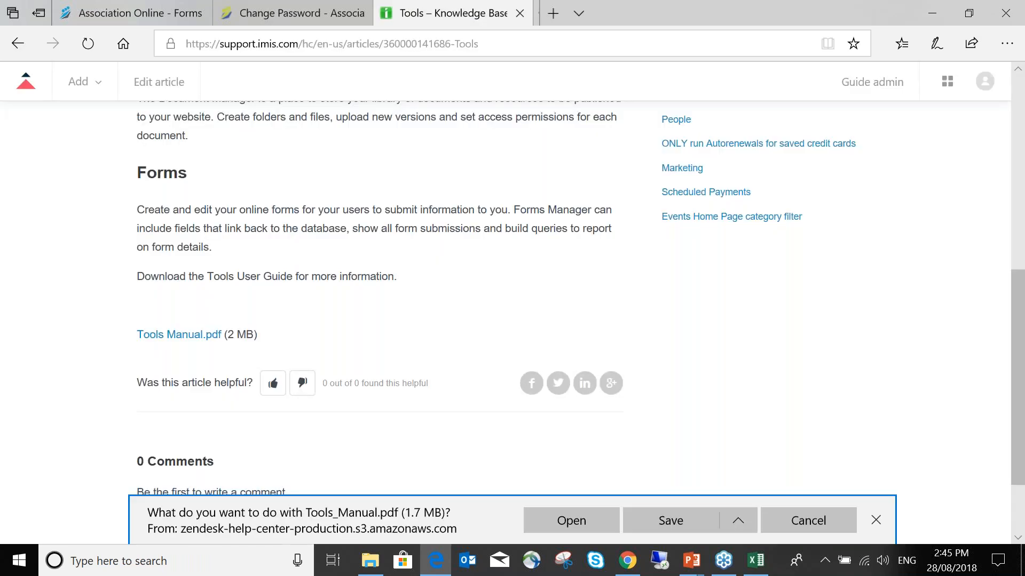
left_click(555, 519)
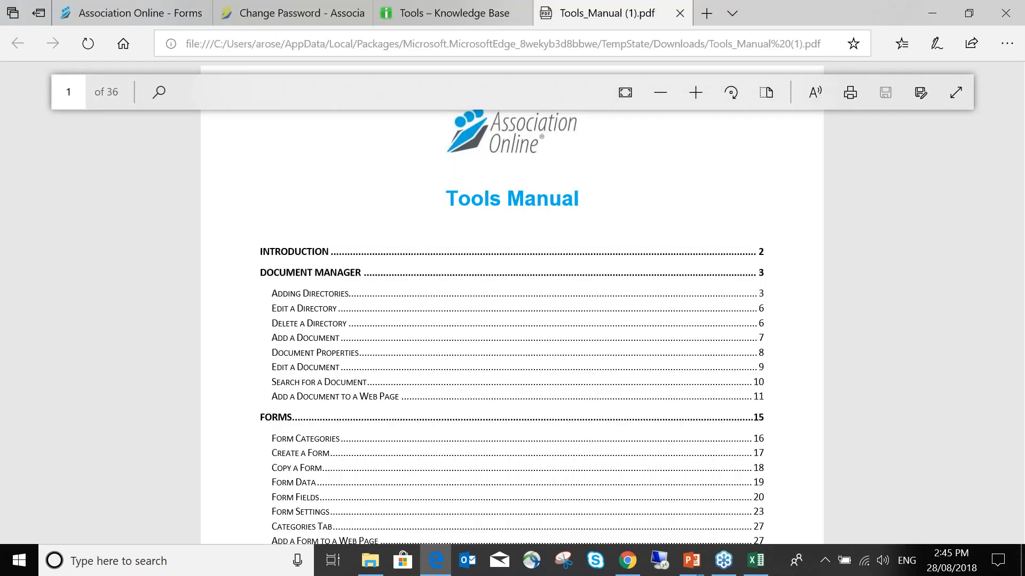
scroll(310, 206, "down", 4)
left_click(311, 205)
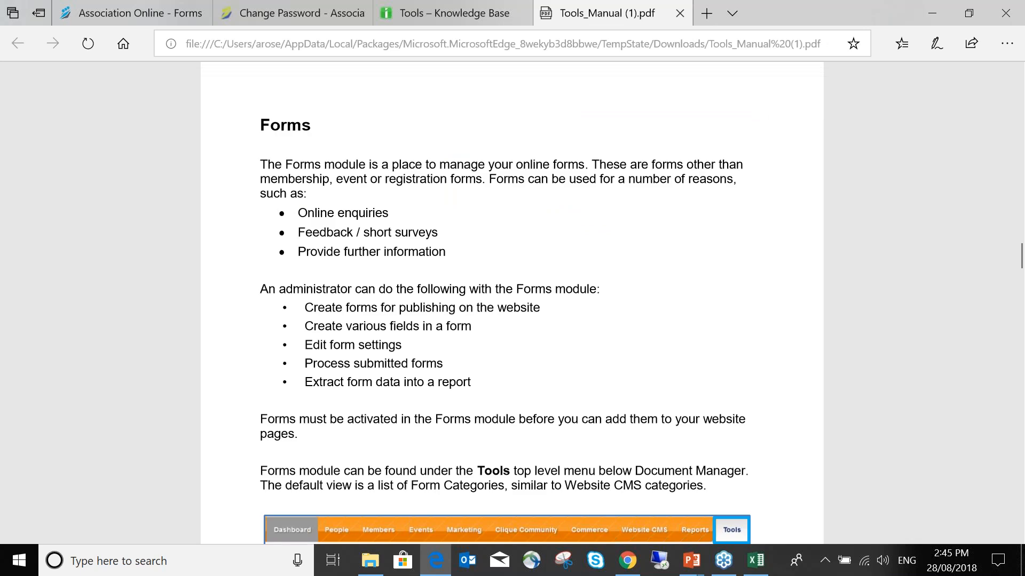
- Read the manual's Forms section on adding a form to a category and copying and editing an existing form
scroll(406, 228, "down", 5)
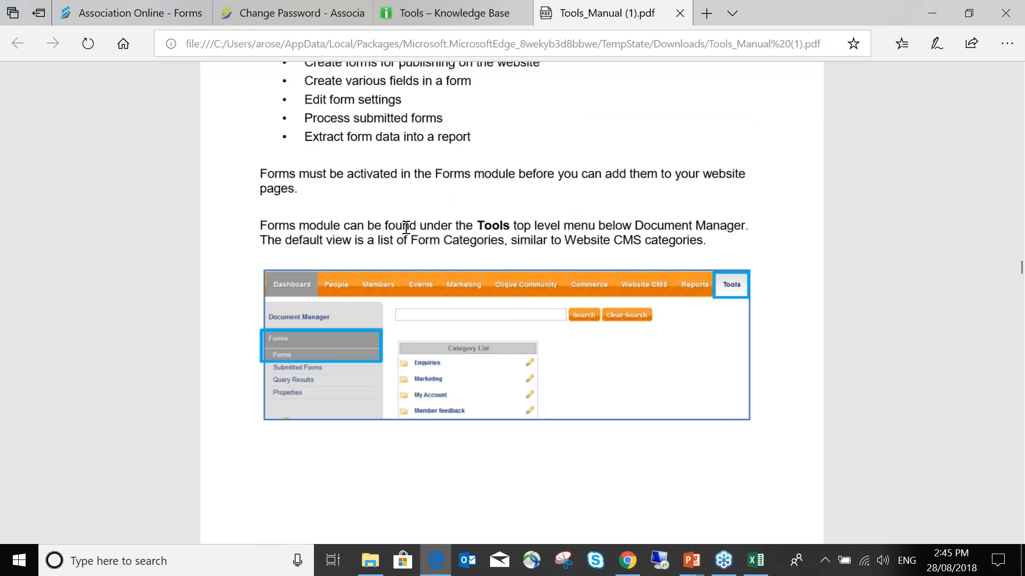
scroll(406, 228, "down", 12)
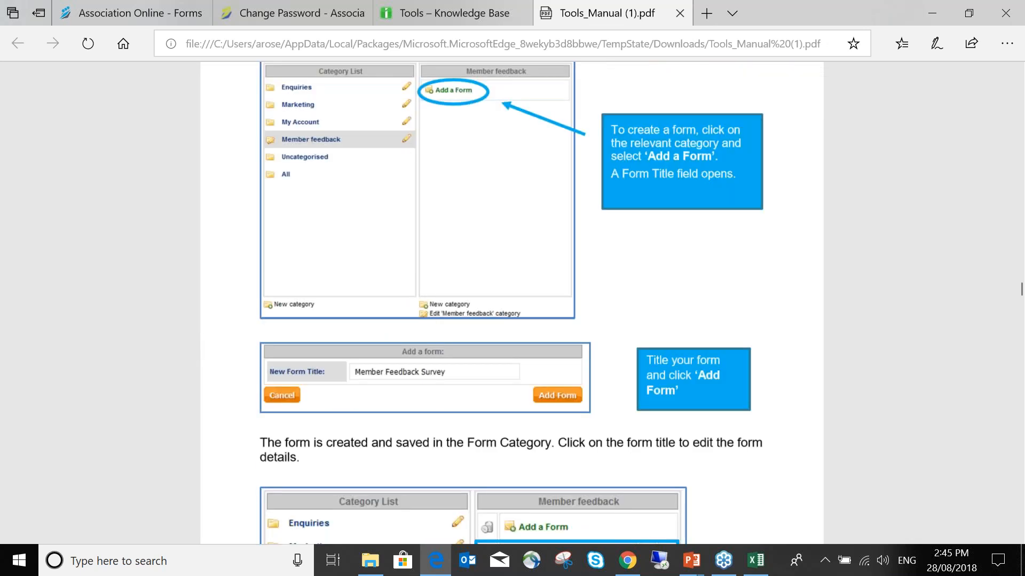
scroll(511, 302, "down", 10)
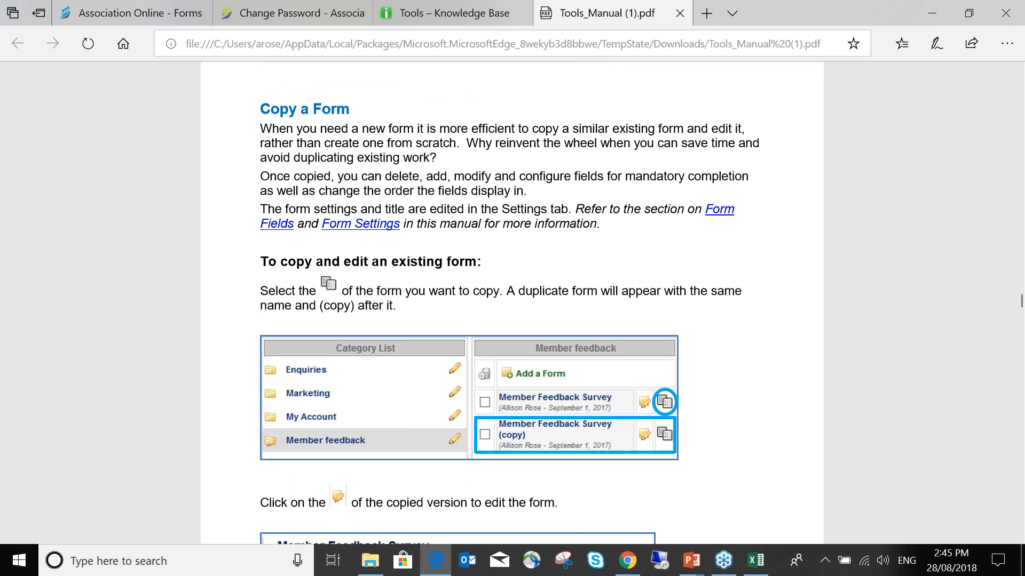
scroll(512, 302, "down", 10)
scroll(511, 302, "up", 6)
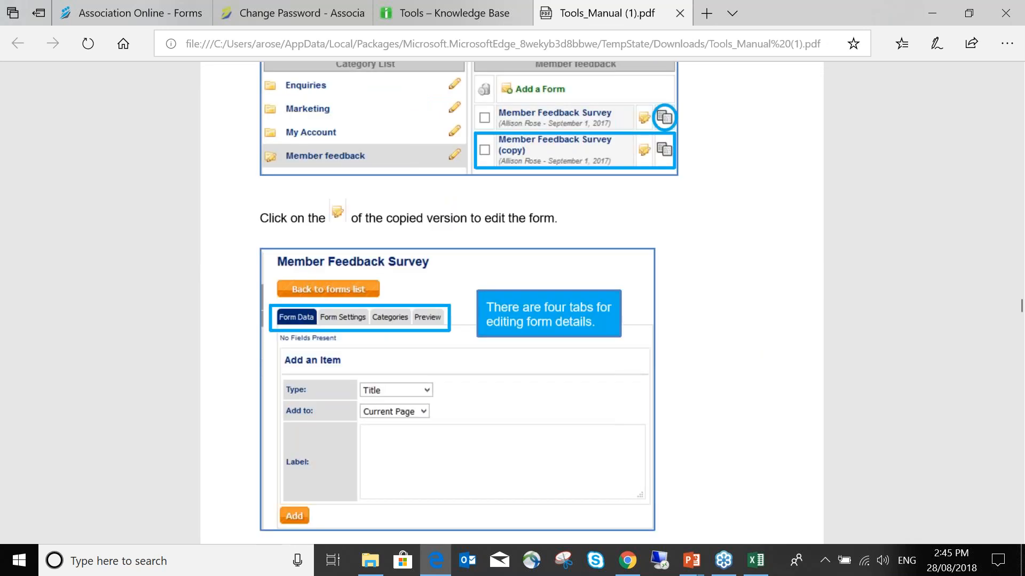
scroll(672, 347, "up", 4)
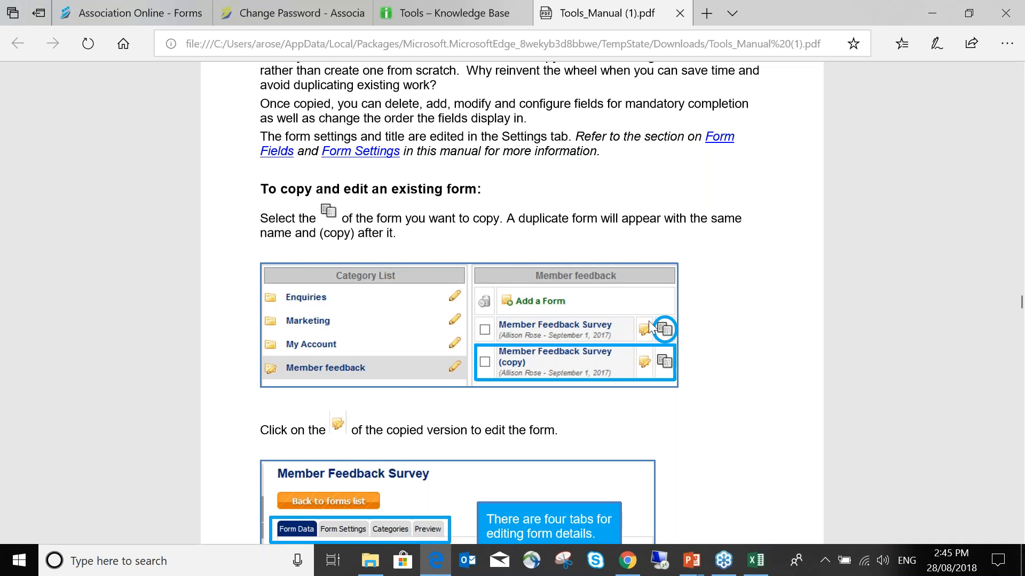
scroll(636, 359, "down", 1)
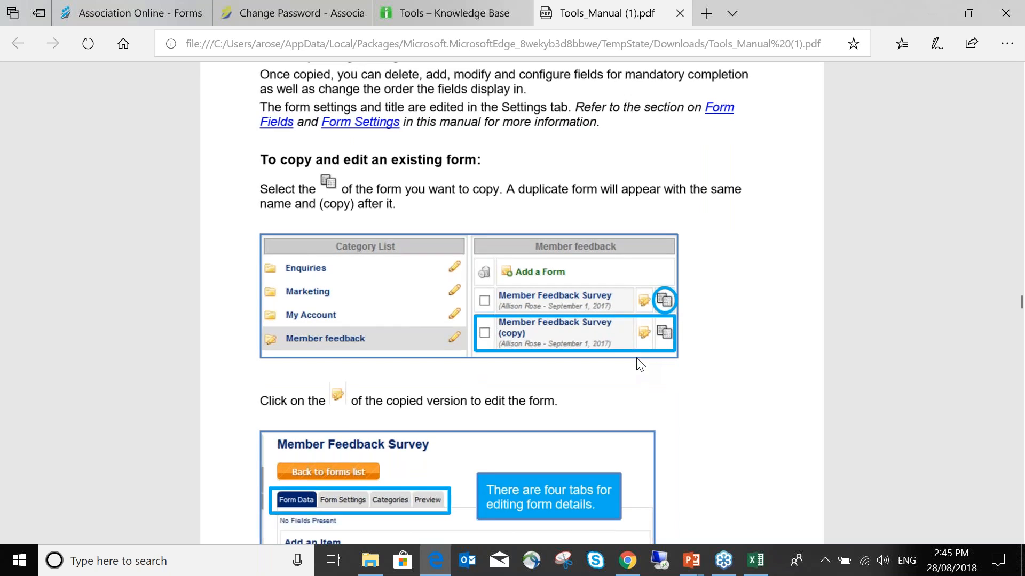
scroll(640, 365, "down", 5)
scroll(639, 364, "down", 3)
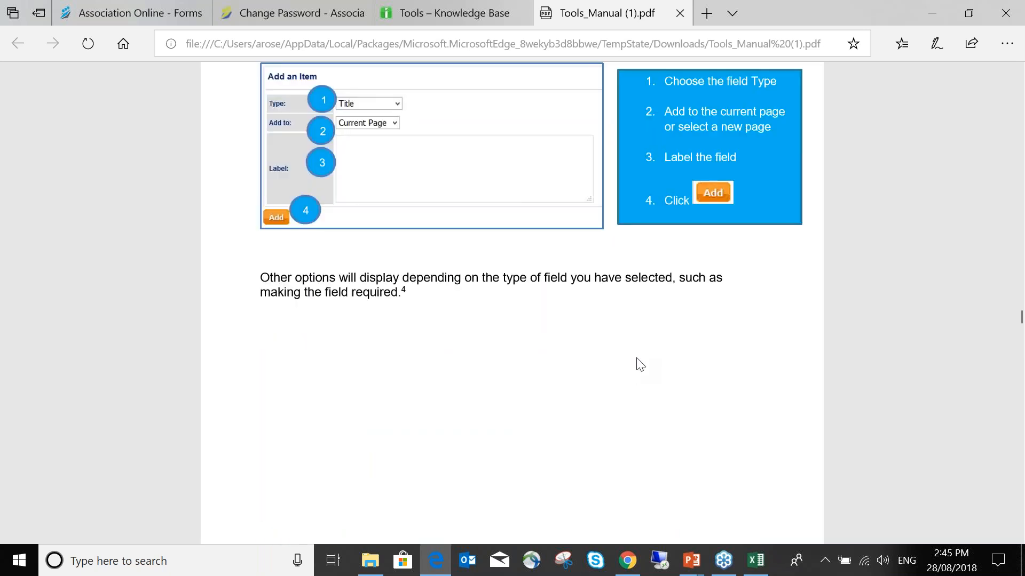
- Examine the manual's Form Fields section and its table of field types, descriptions and samples
scroll(640, 365, "down", 5)
scroll(640, 365, "down", 8)
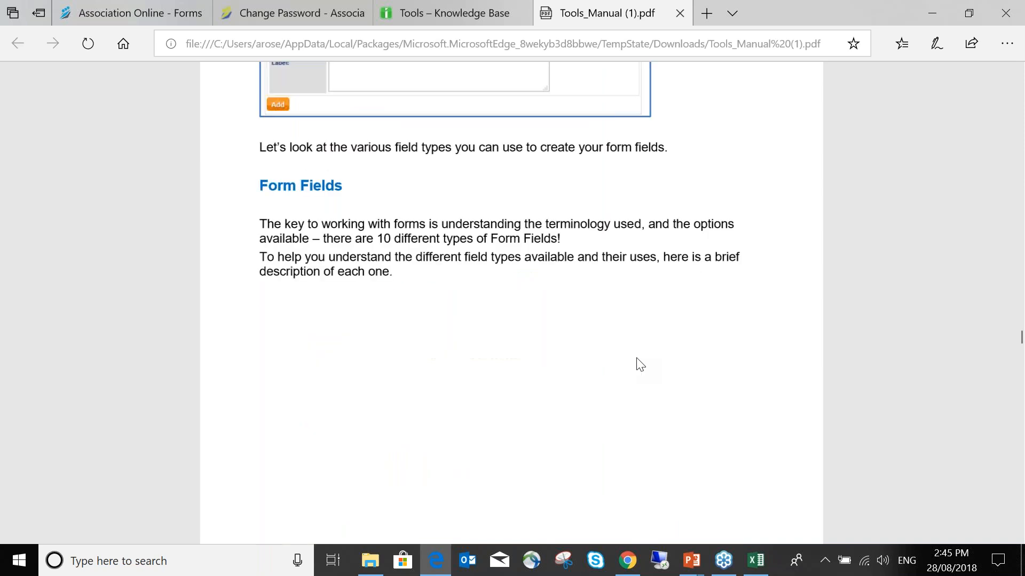
scroll(640, 365, "down", 5)
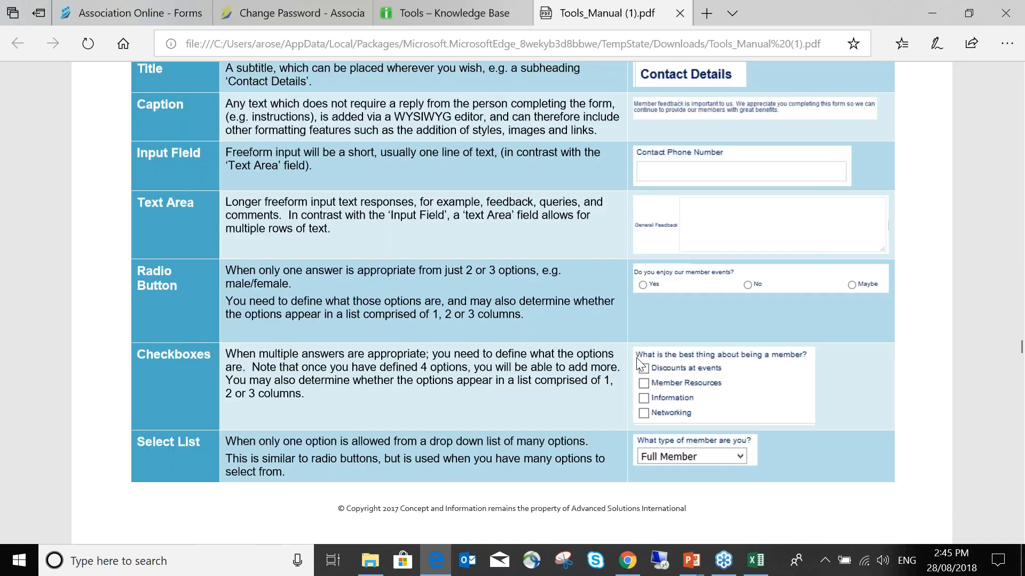
scroll(252, 201, "up", 1)
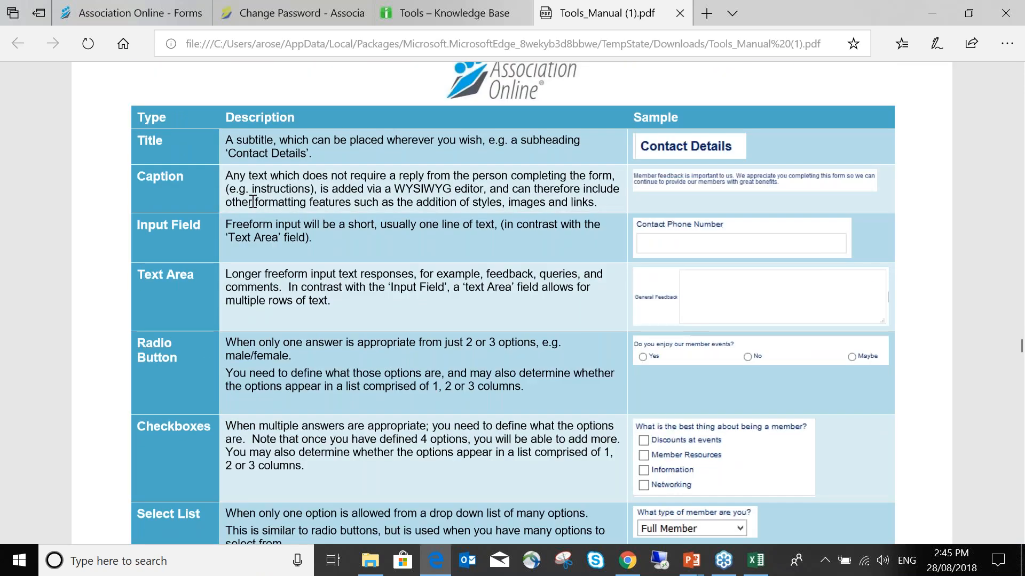
scroll(678, 455, "down", 1)
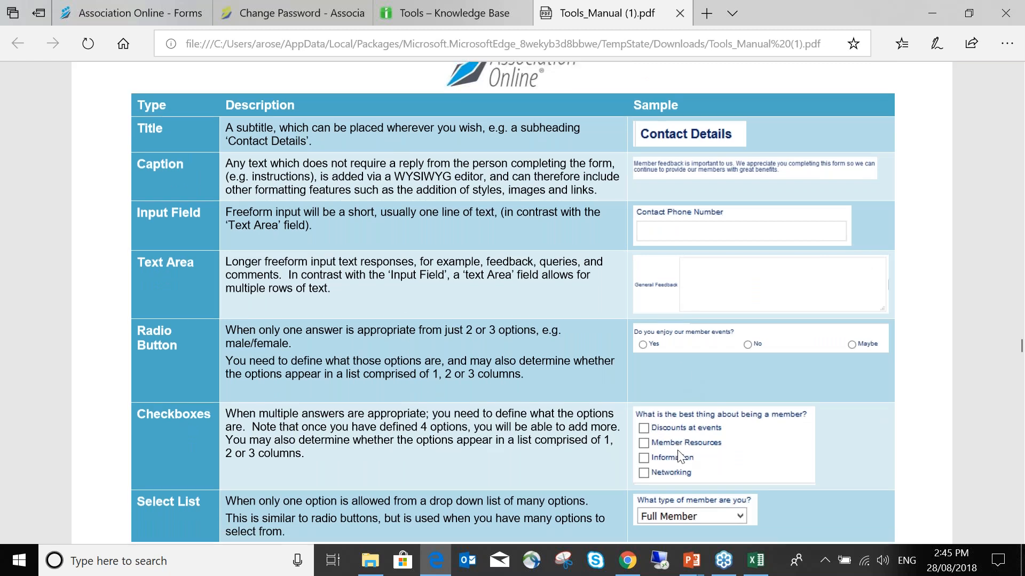
- Read the manual's guidance on editing fields, the Form Settings options, form administrators and the settings field table
scroll(679, 455, "down", 6)
scroll(674, 393, "down", 6)
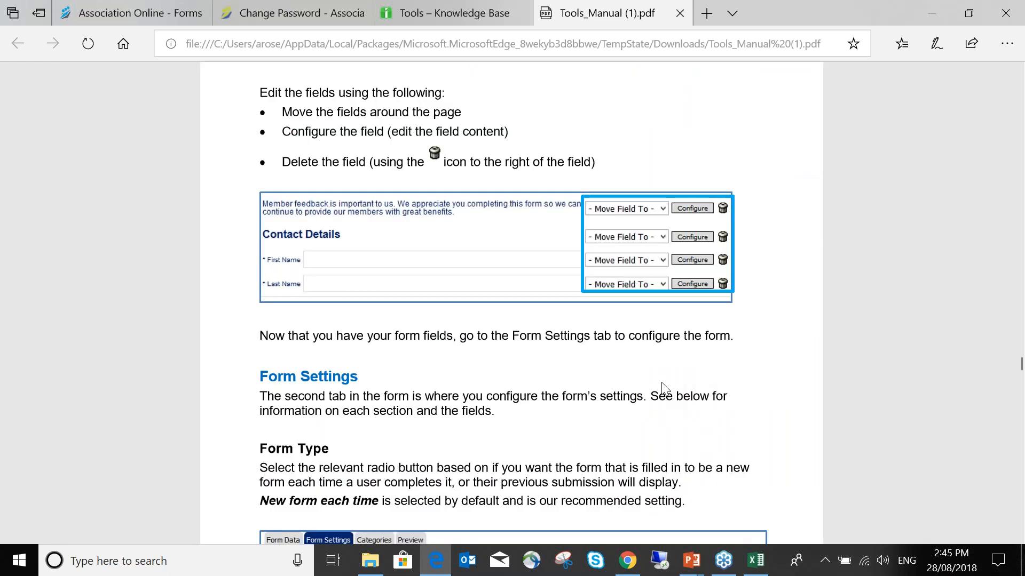
scroll(662, 387, "down", 8)
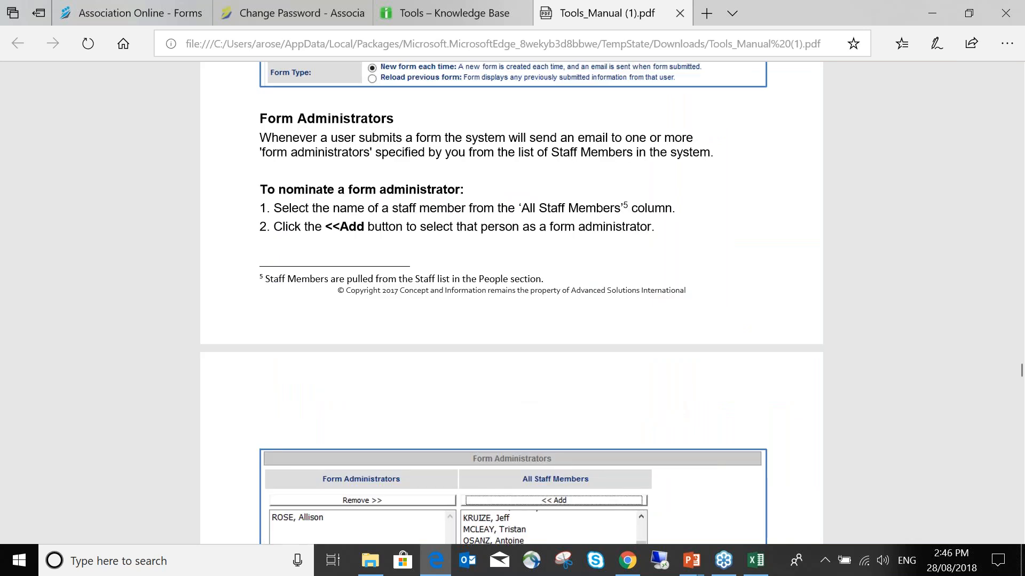
scroll(511, 303, "up", 5)
scroll(511, 303, "down", 5)
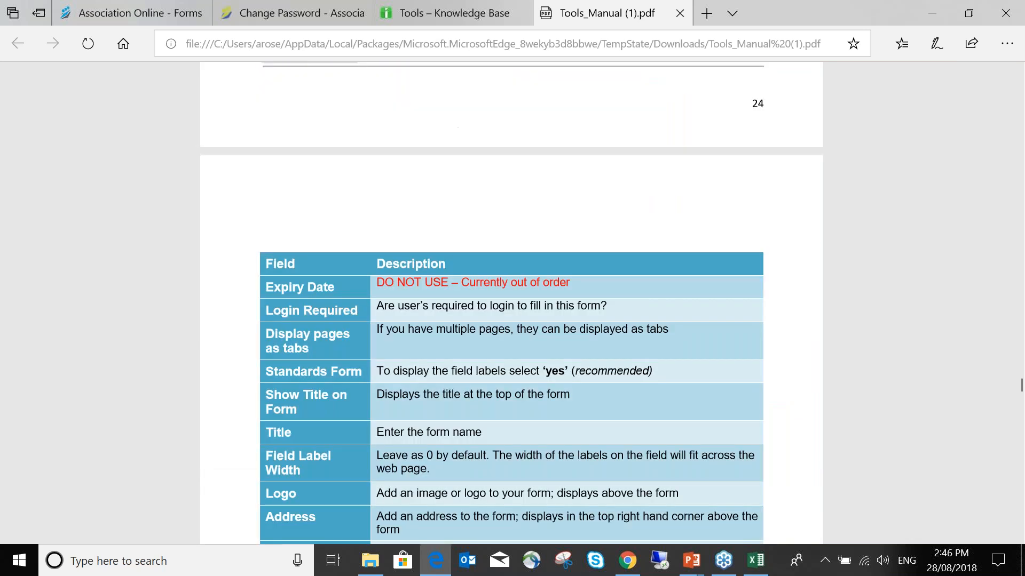
scroll(511, 302, "down", 2)
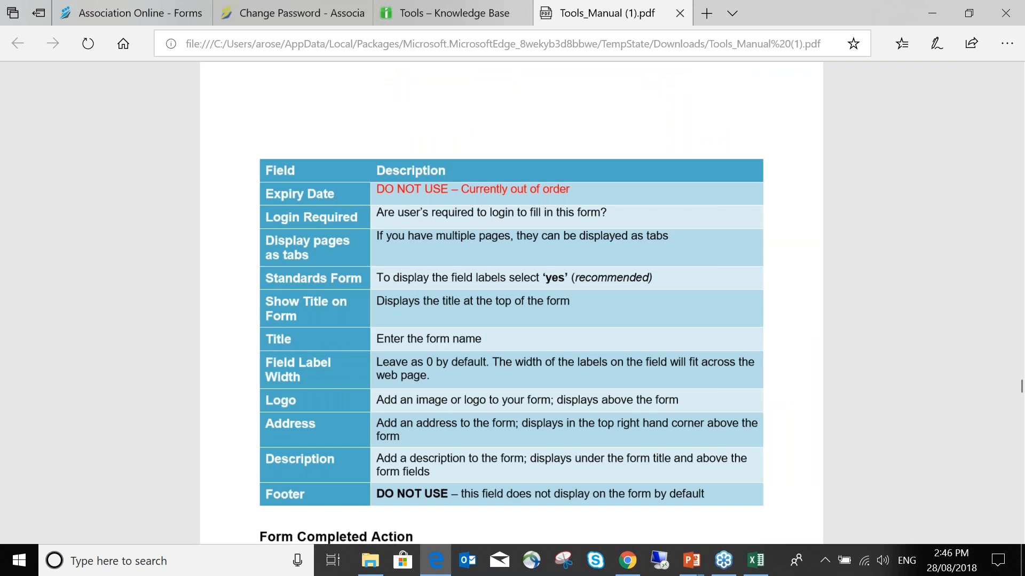
scroll(511, 303, "down", 3)
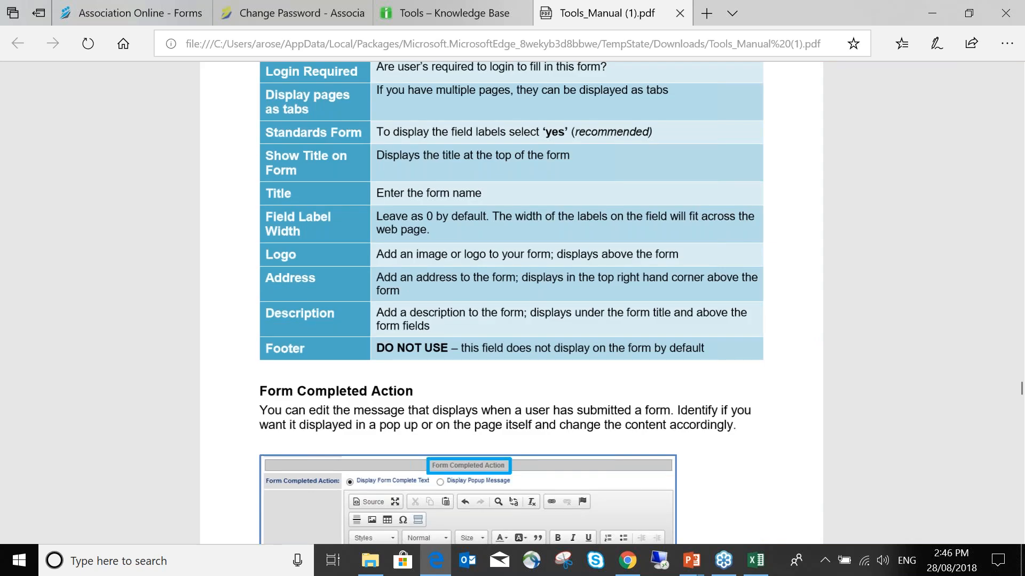
- Read the manual's Add a Form to a Web Page instructions for in-line and linked forms
scroll(512, 302, "down", 20)
scroll(455, 159, "up", 4)
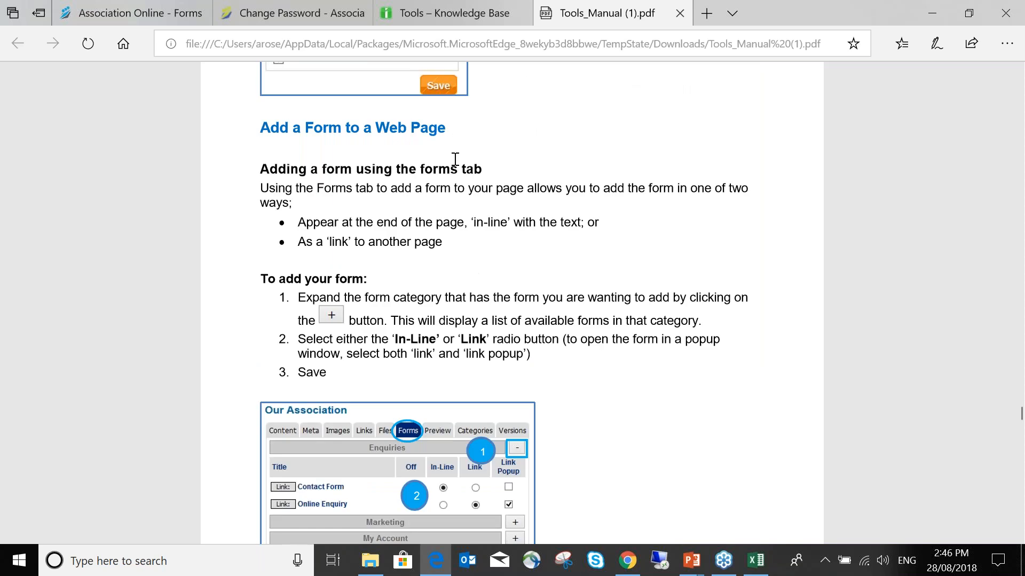
scroll(453, 404, "down", 1)
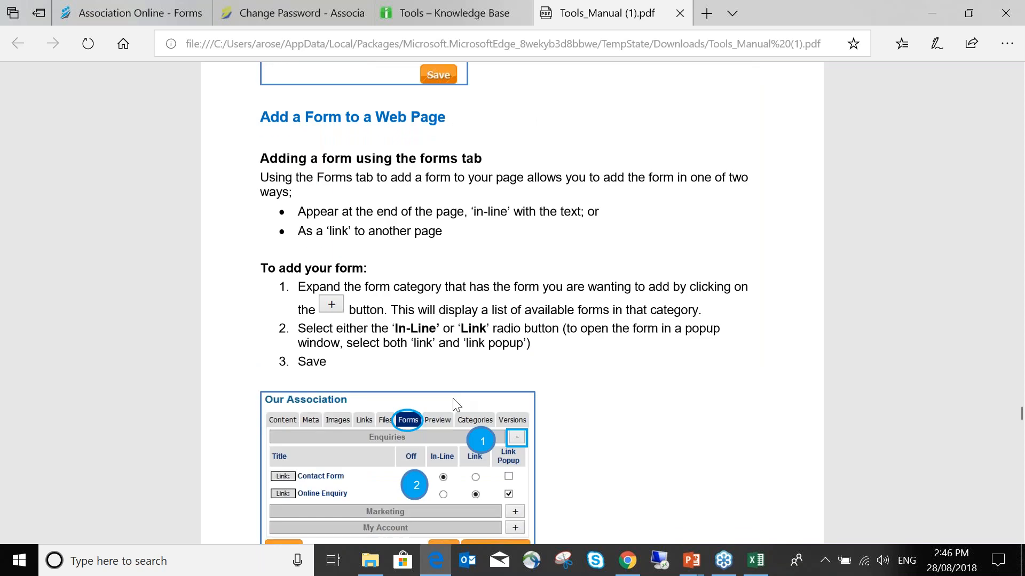
scroll(452, 403, "down", 1)
scroll(452, 398, "up", 3)
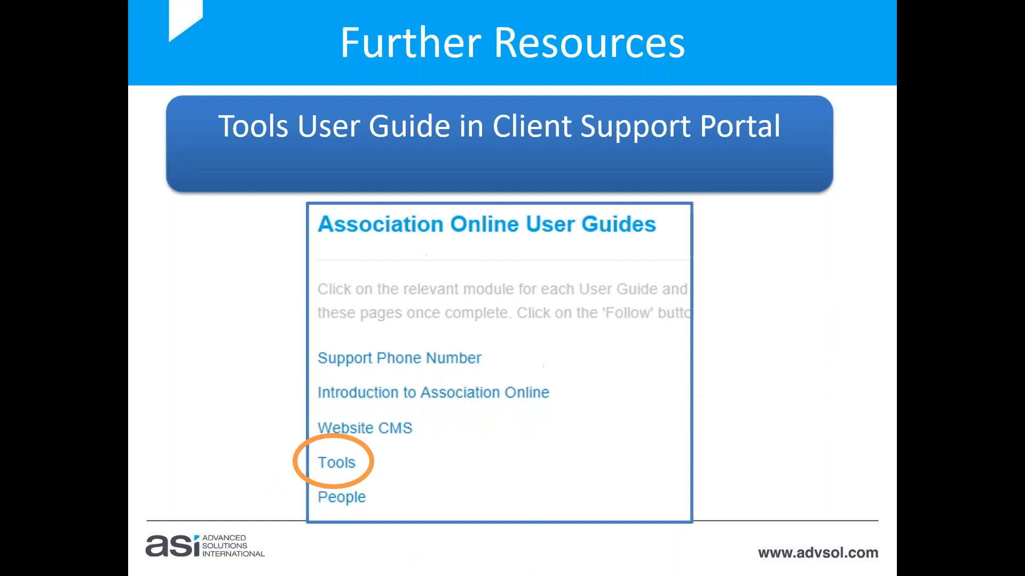
key("Right")
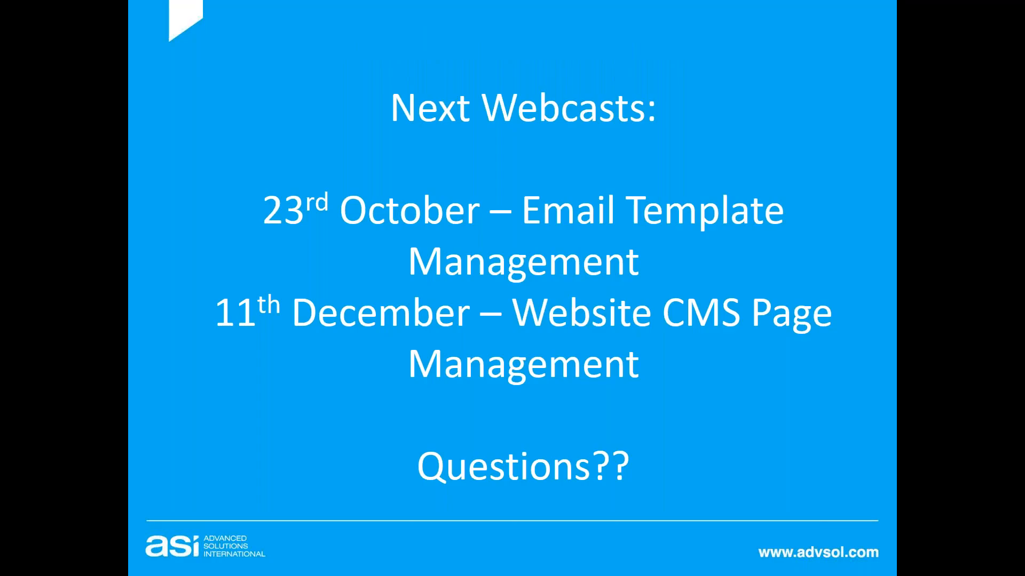
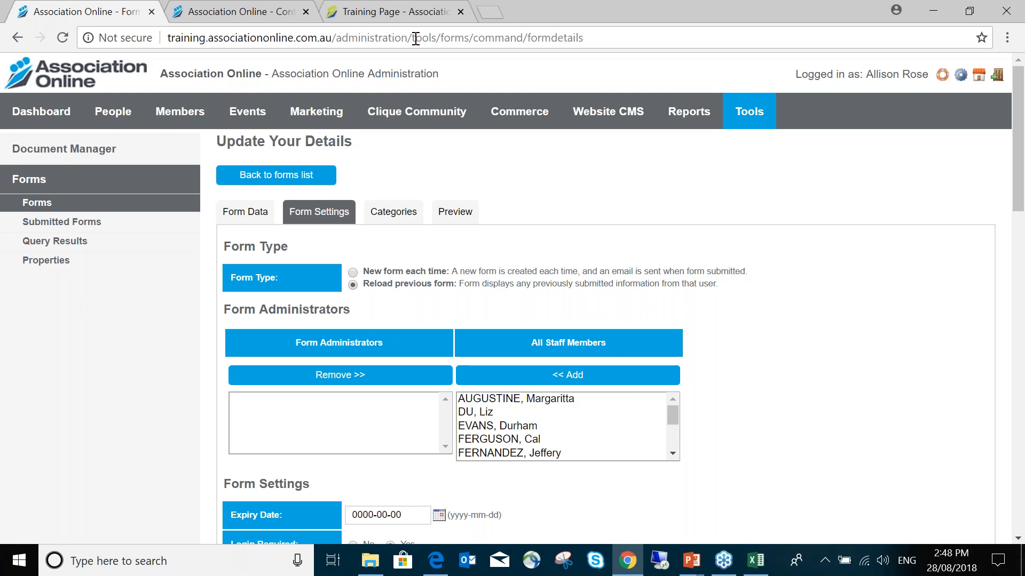
- Check the form fields of Update Your Details in Chrome, and open the Training Form from the forms list
left_click(245, 212)
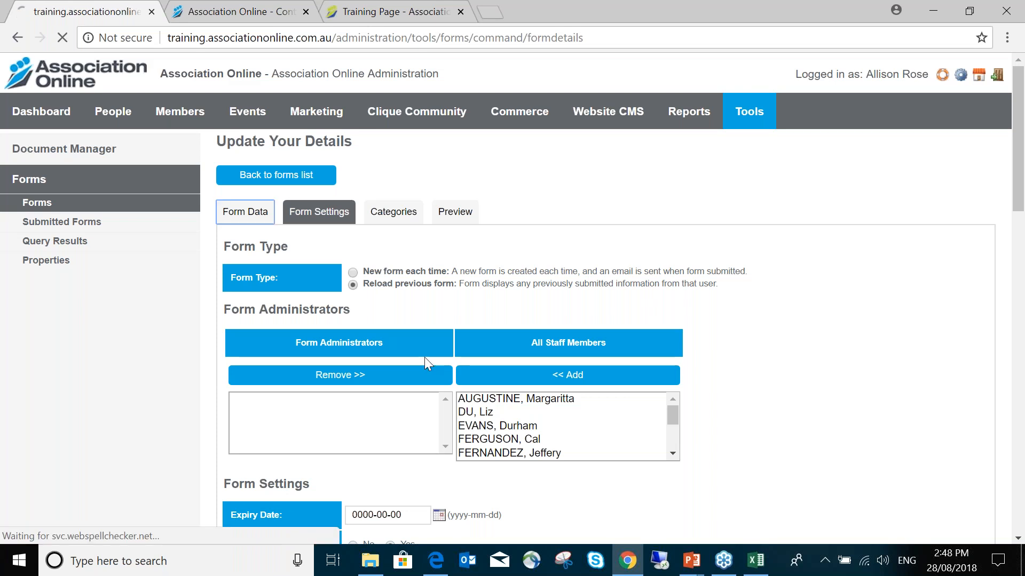
scroll(424, 357, "down", 5)
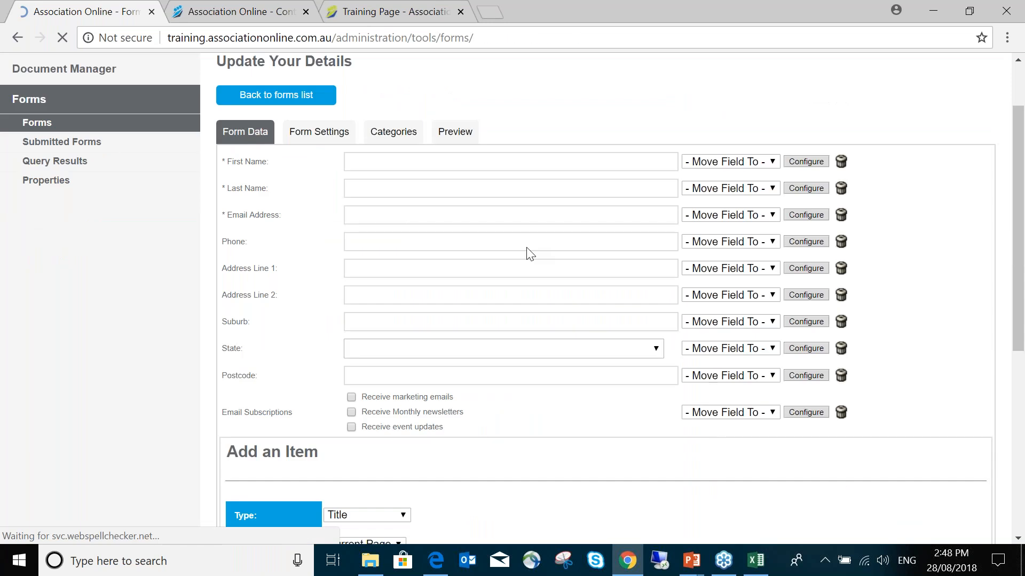
left_click(266, 286)
left_click(501, 268)
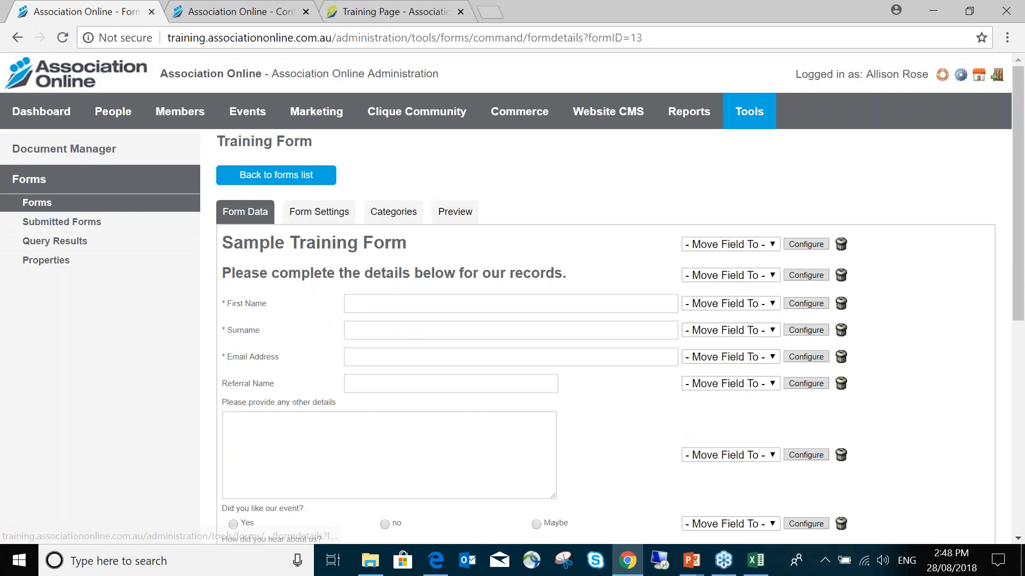
- Set the "Did you like our event?" radio buttons to display in 1 column and save the field
scroll(368, 294, "down", 10)
scroll(368, 294, "up", 4)
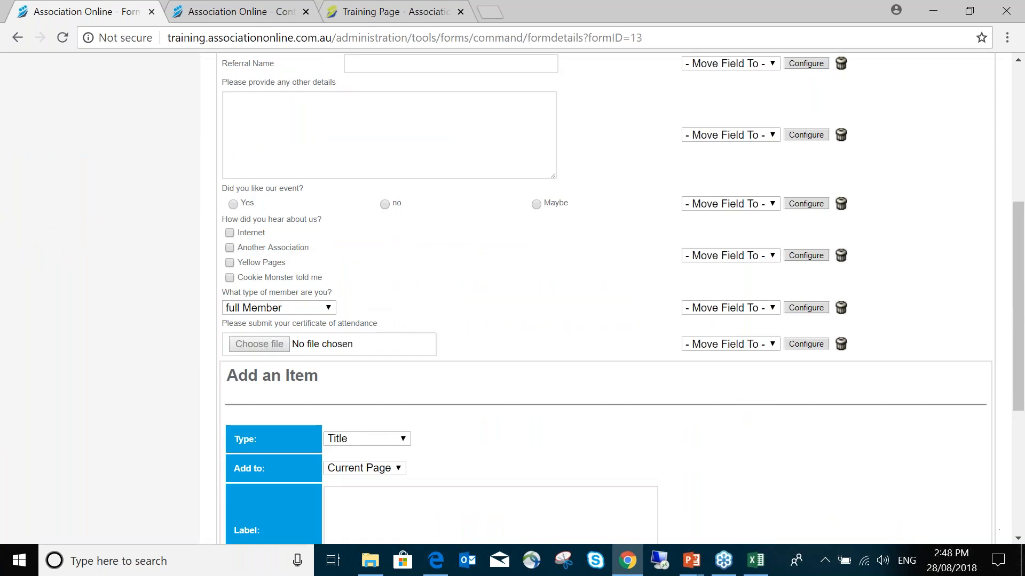
left_click(806, 204)
left_click(113, 248)
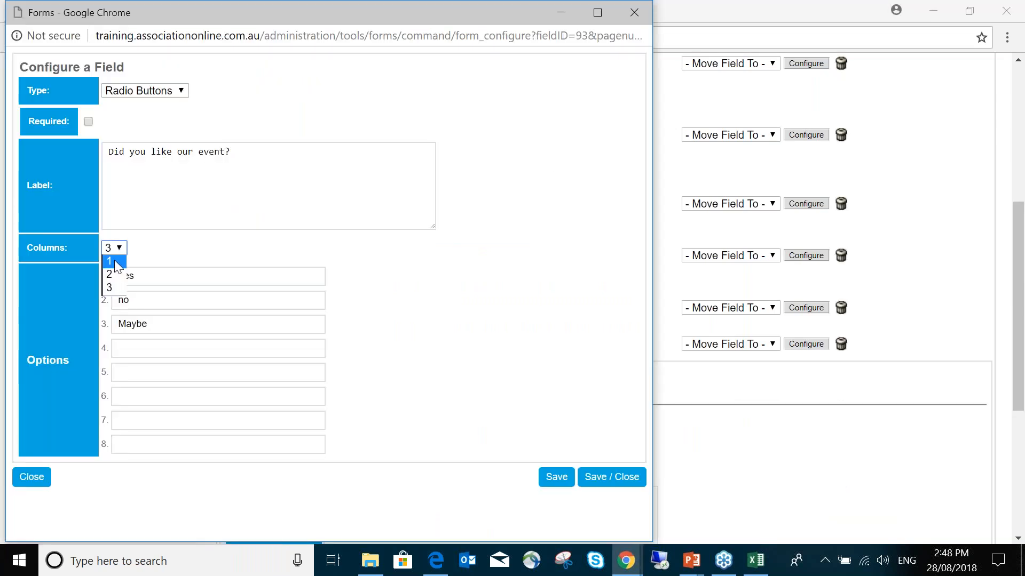
left_click(612, 477)
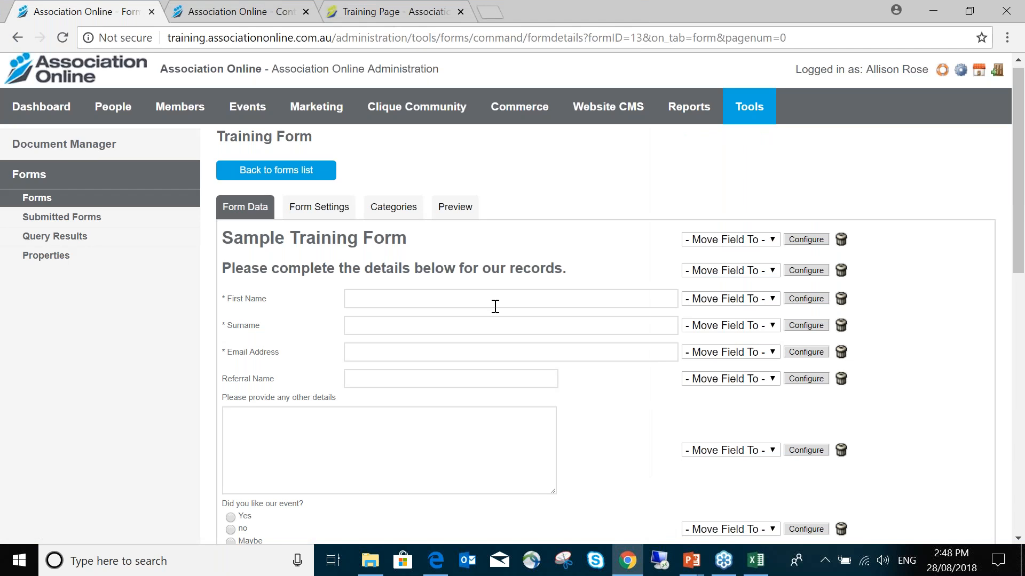
- Preview the Training Form and examine the layout of the event question and the other fields
left_click(454, 207)
scroll(507, 190, "down", 2)
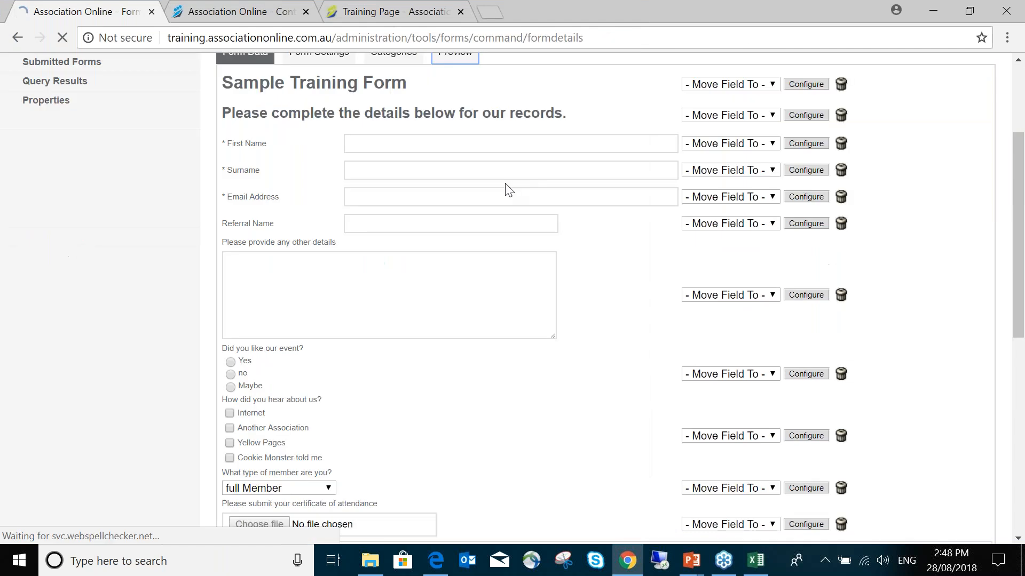
scroll(246, 333, "down", 4)
scroll(246, 334, "down", 5)
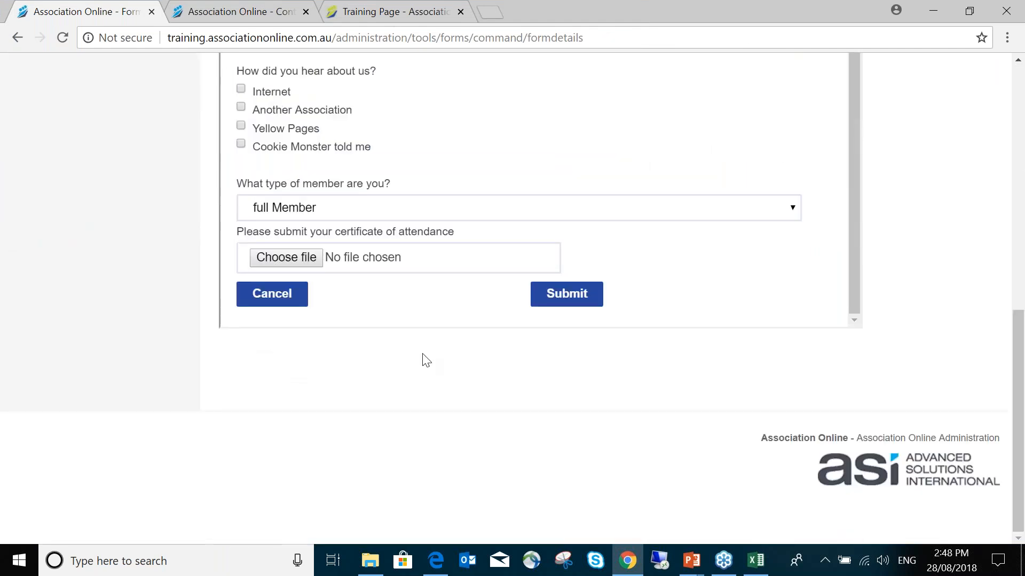
scroll(203, 261, "up", 4)
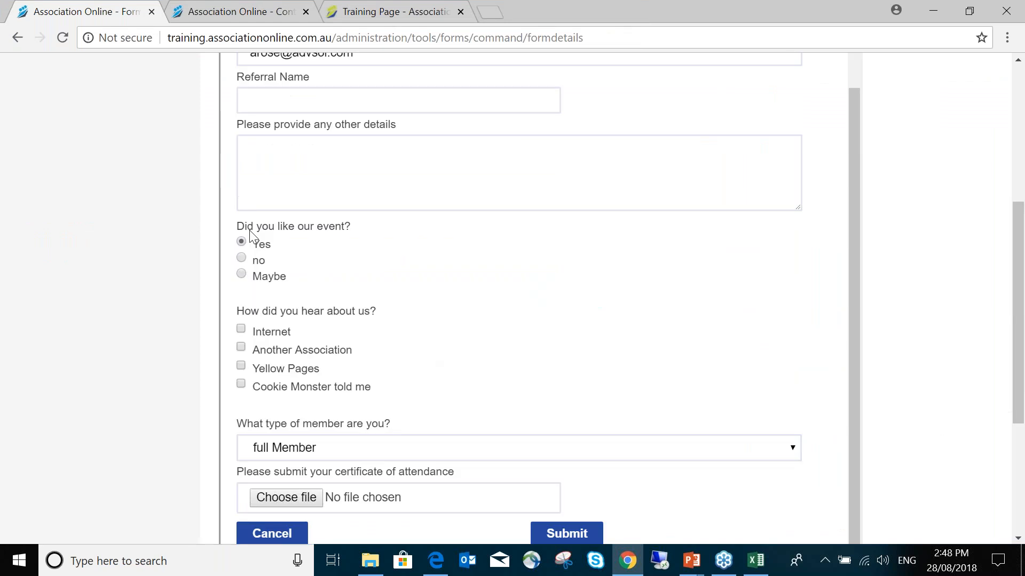
scroll(267, 263, "up", 1)
scroll(315, 201, "up", 3)
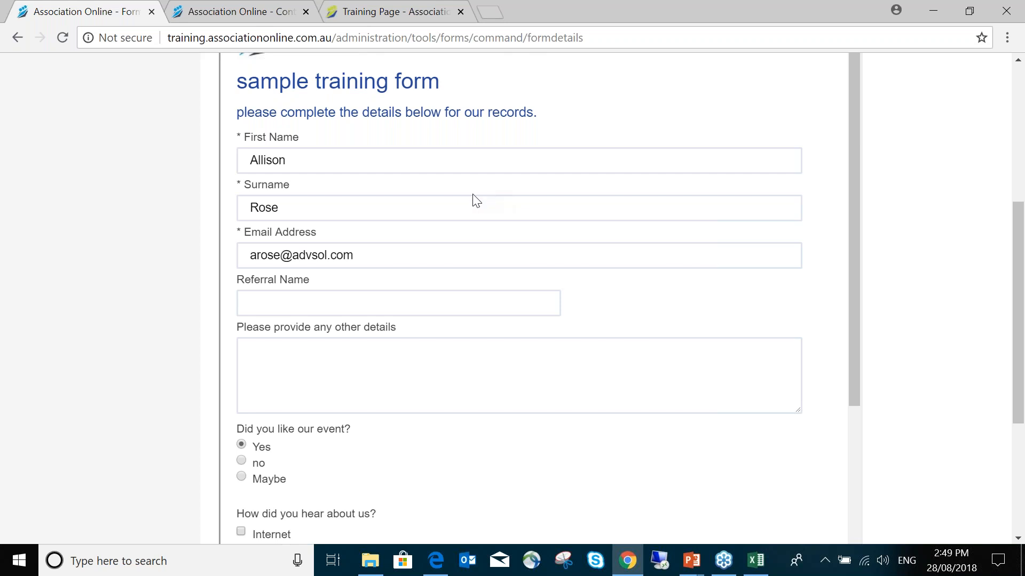
scroll(392, 207, "down", 10)
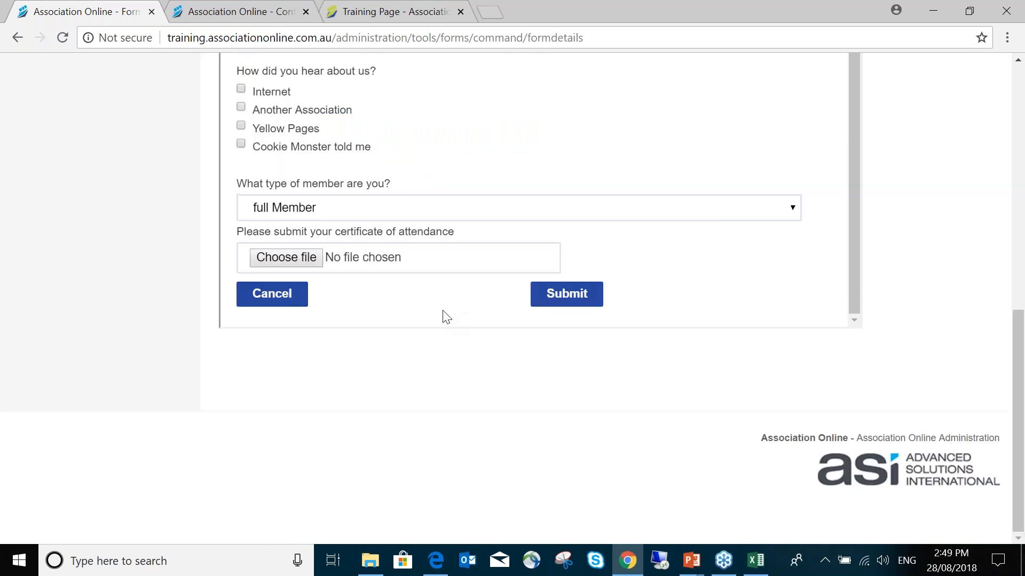
- Return to the Training Form's form data and review its list of fields
scroll(446, 317, "up", 10)
scroll(506, 299, "up", 5)
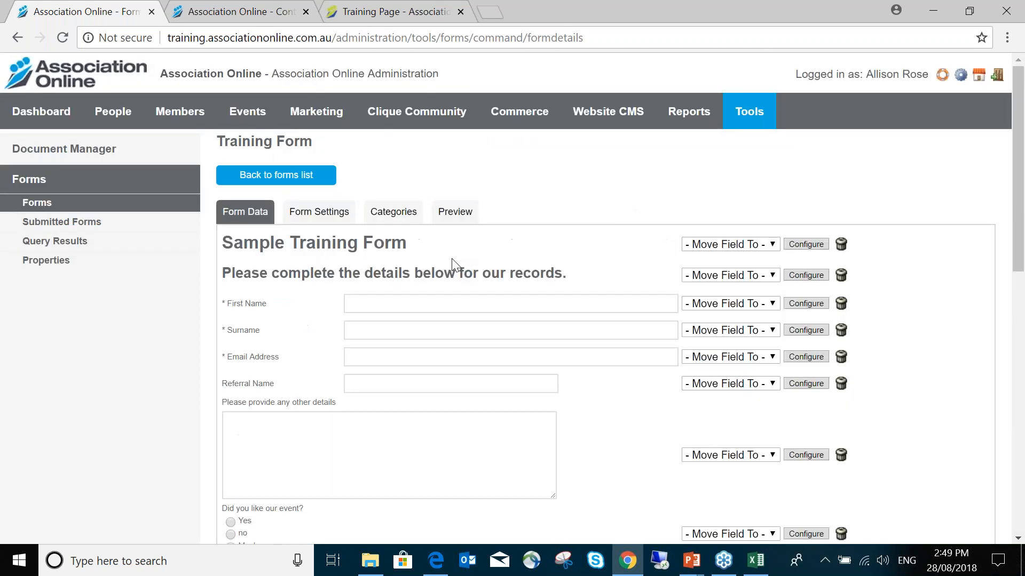
scroll(451, 265, "down", 5)
scroll(455, 265, "up", 1)
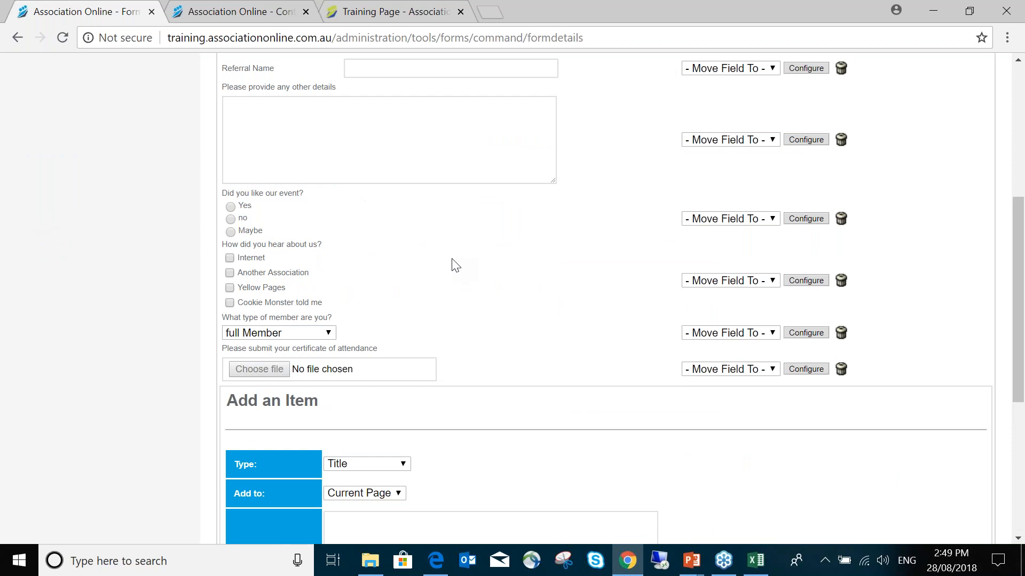
scroll(455, 265, "up", 3)
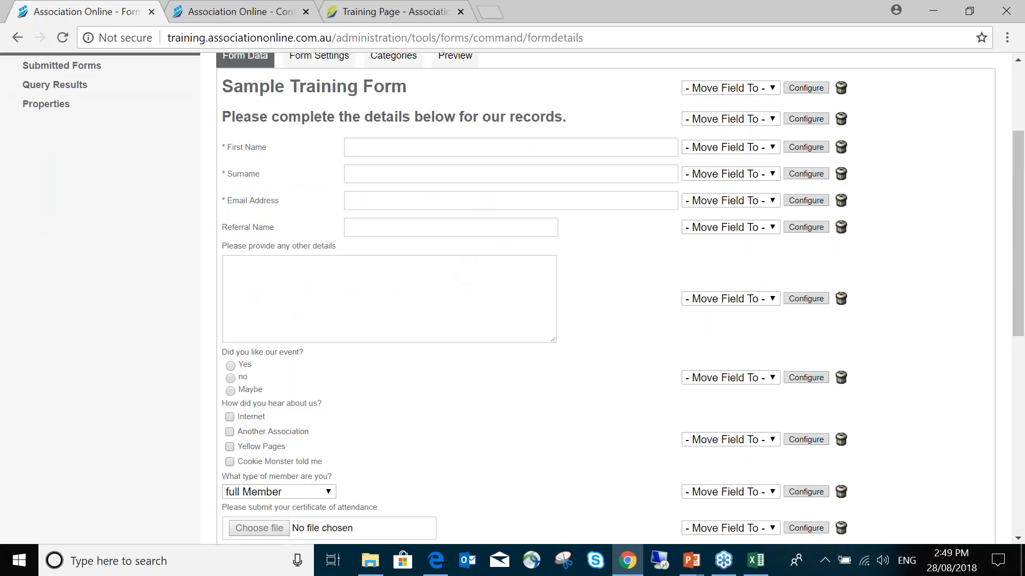
- Format the "Please complete the details below for our records." caption as a bulleted list, add the bullet "testing dot points", and save the field
scroll(437, 312, "down", 6)
scroll(438, 312, "up", 6)
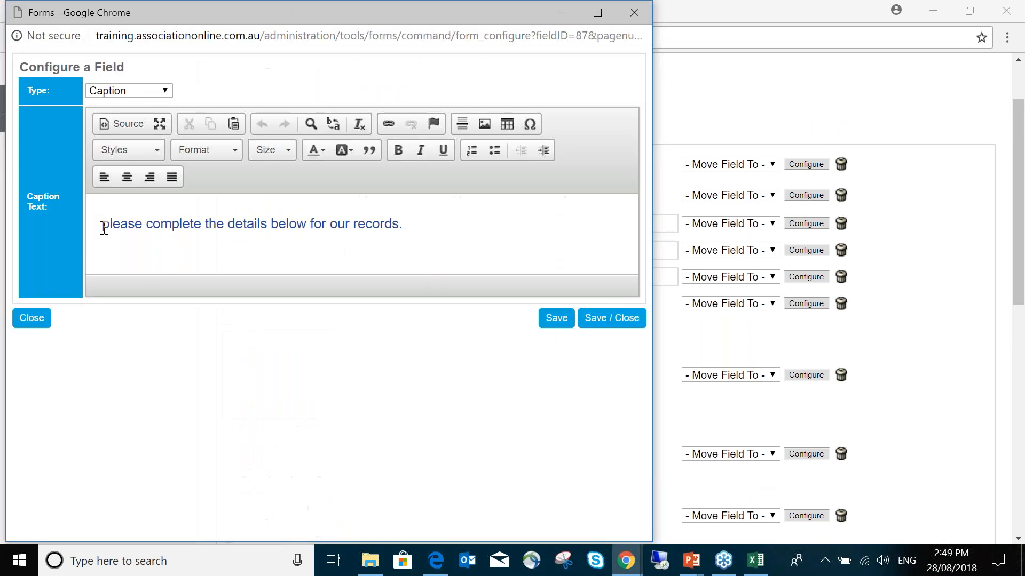
left_click(104, 229)
left_click(494, 150)
left_click(430, 230)
key("Return")
type("testing dot points")
left_click(601, 322)
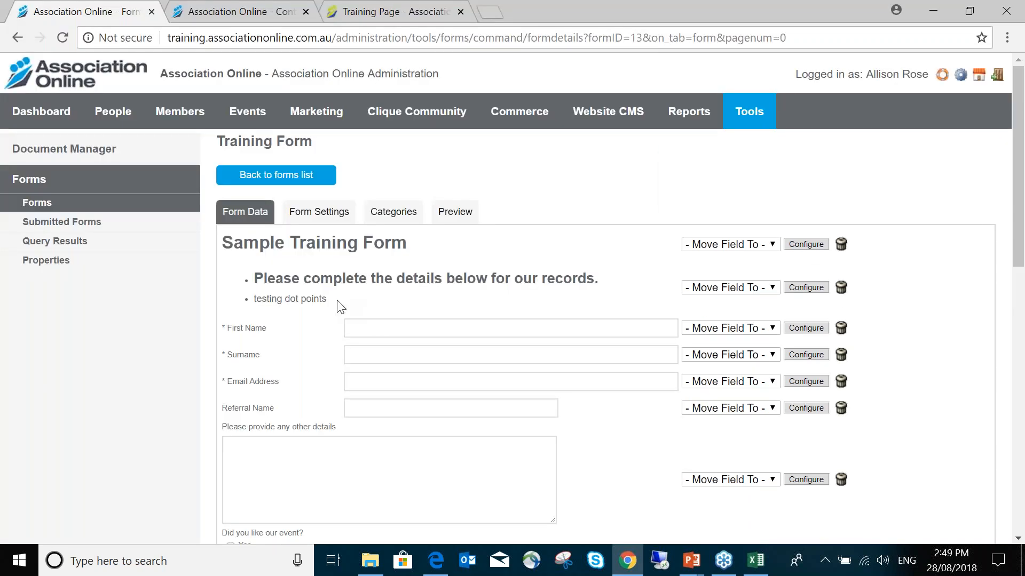
- Preview the Training Form and check how the "testing dot points" caption line is displayed
left_click(455, 212)
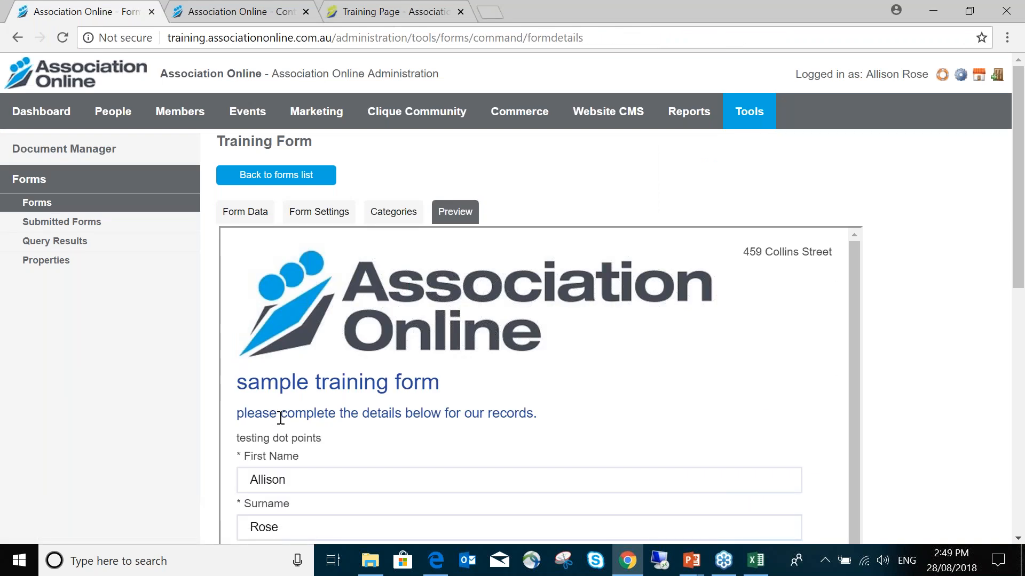
left_click_drag(239, 439, 322, 434)
left_click(322, 434)
- Return to the forms list and show the forms in the My Account category
left_click(297, 178)
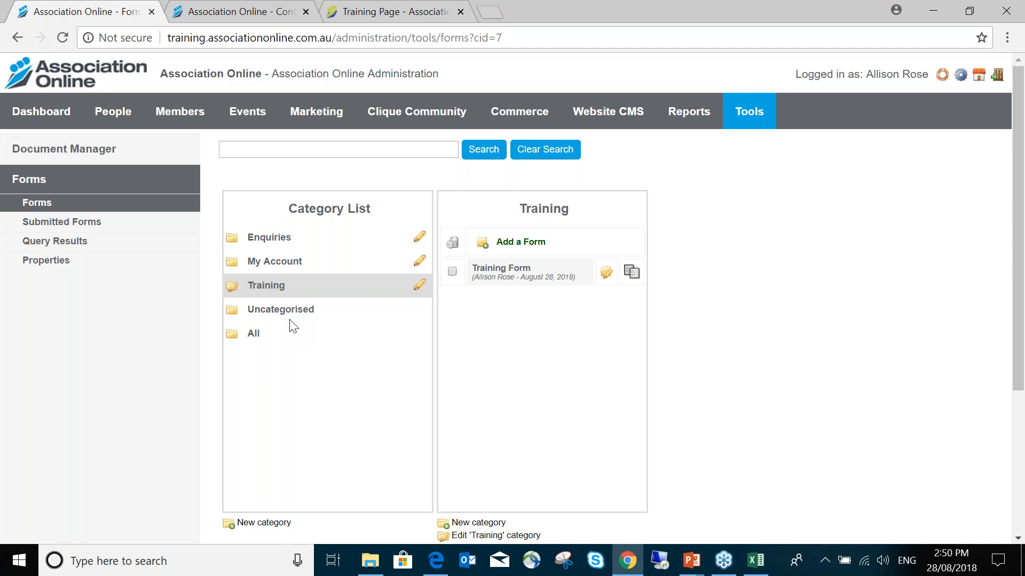
left_click(305, 267)
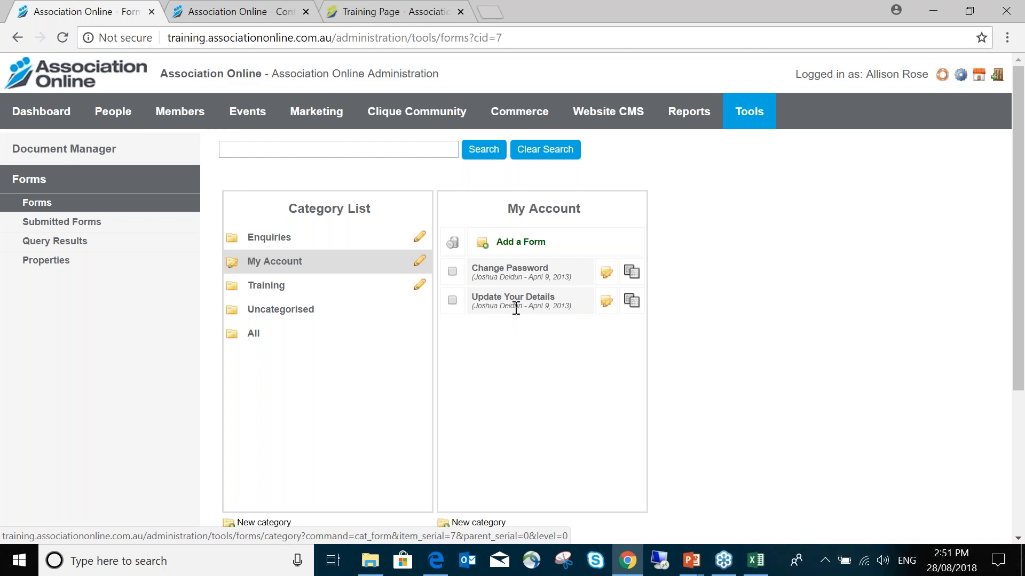
left_click(230, 13)
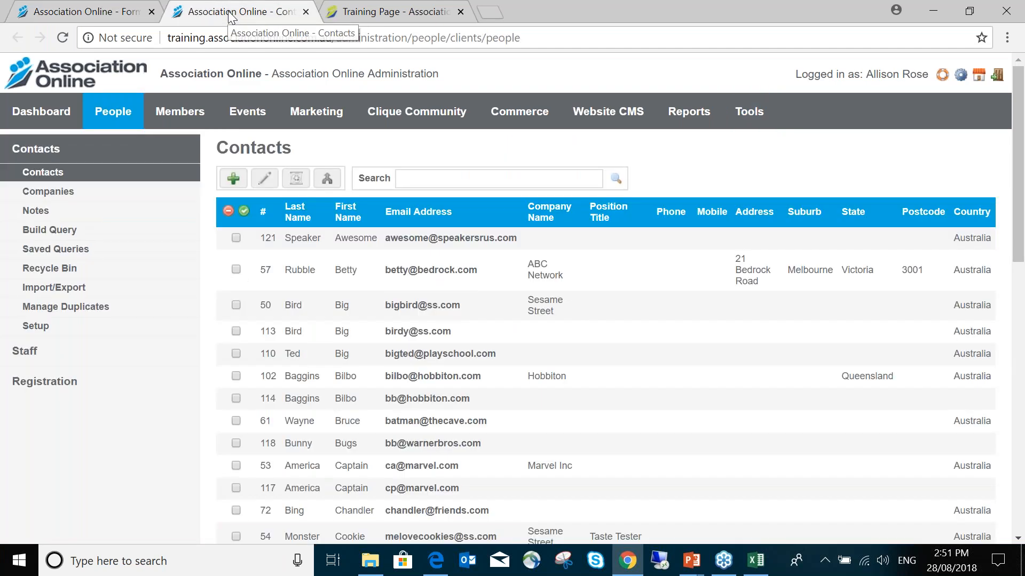
left_click(97, 13)
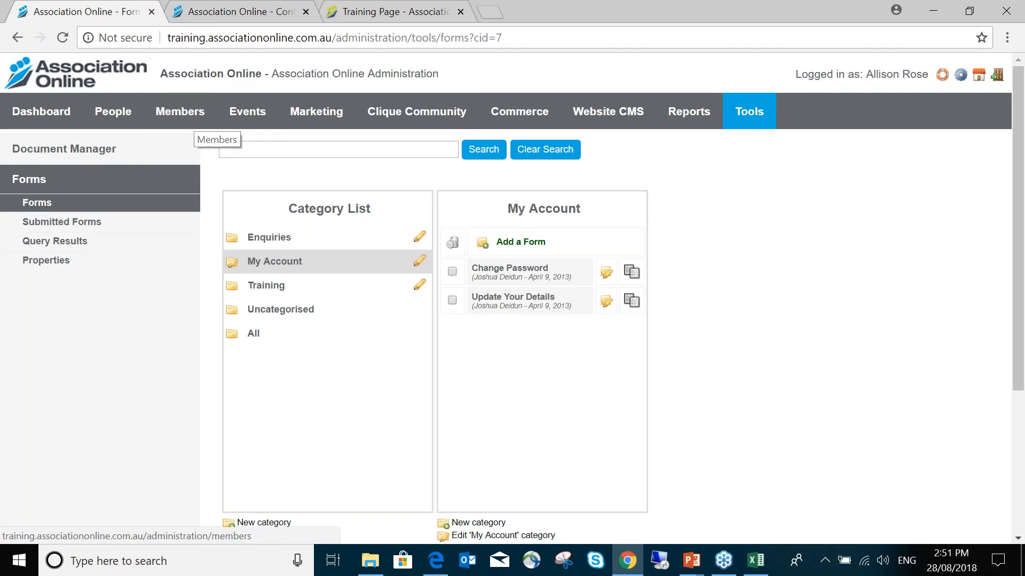
- Switch to the public website's Training Page and open the member centre from there
left_click(376, 11)
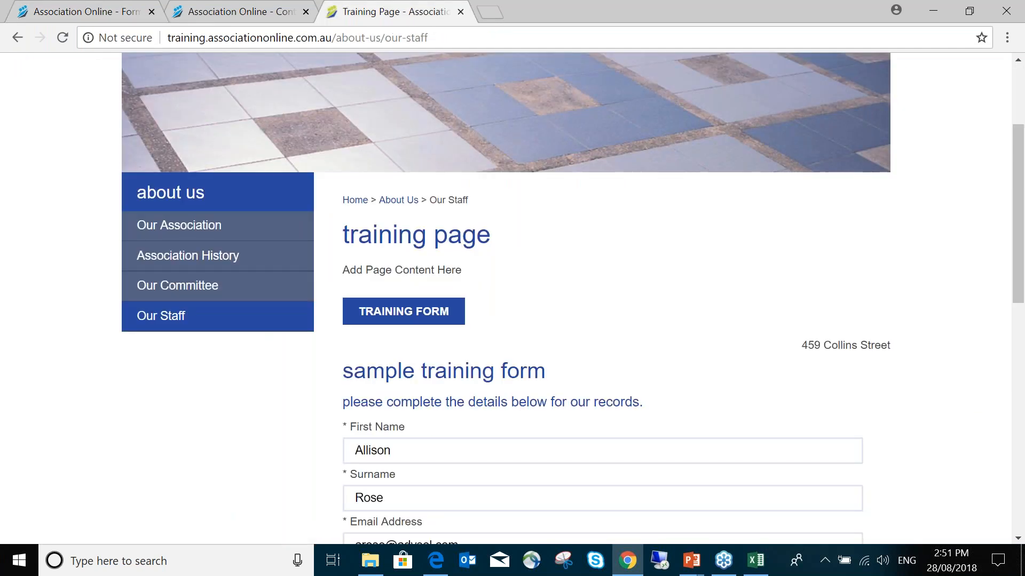
scroll(839, 76, "up", 3)
left_click(839, 77)
scroll(251, 278, "down", 2)
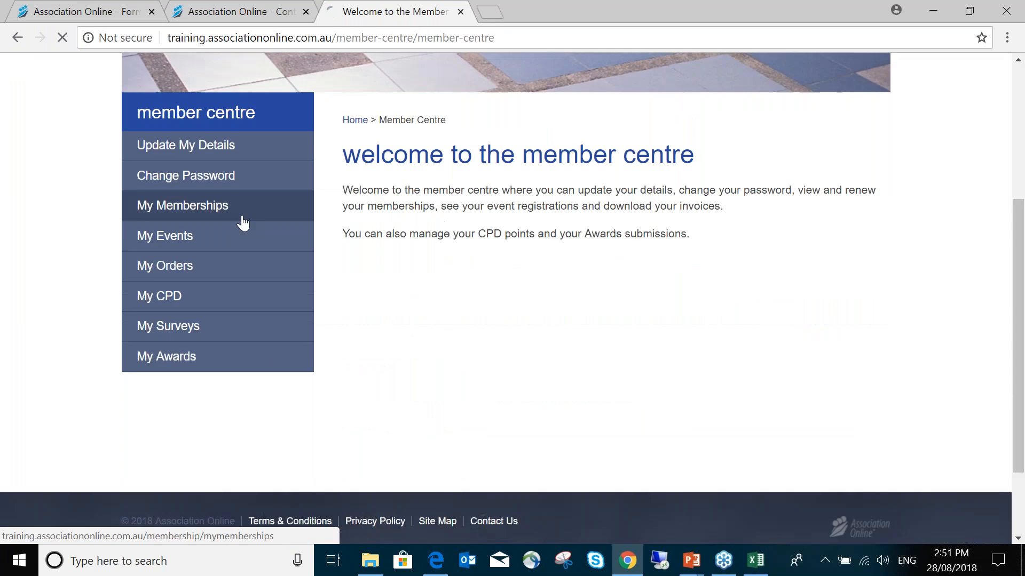
- Open My Memberships and examine the Update Details form for Best Membership (Best 1)
left_click(242, 222)
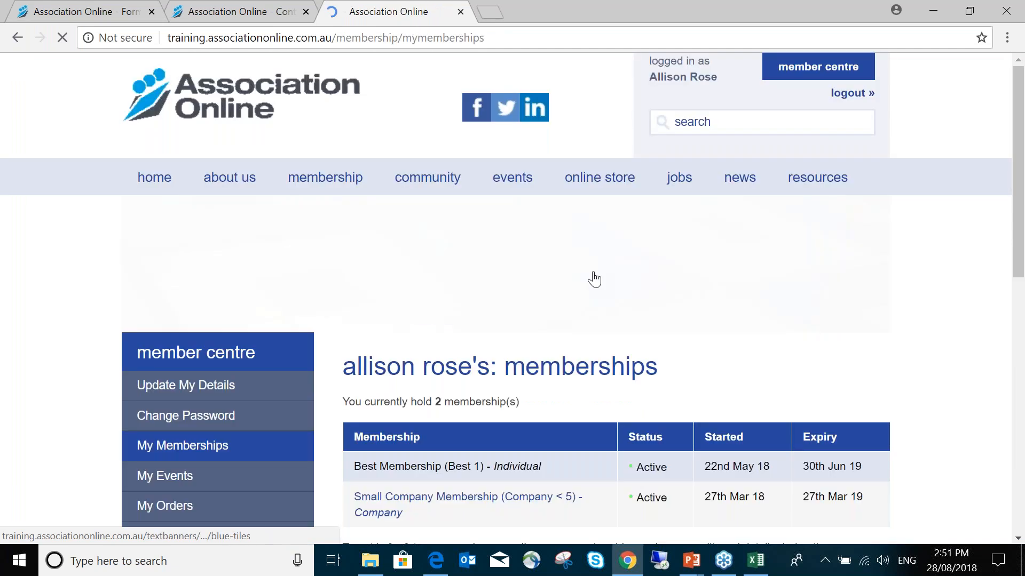
scroll(594, 279, "down", 7)
left_click(511, 239)
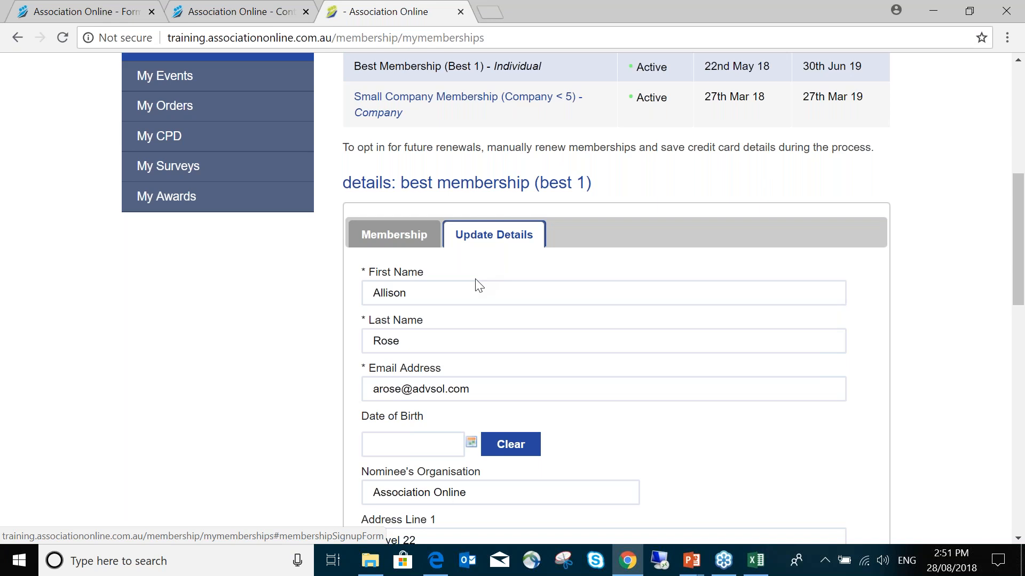
scroll(475, 279, "down", 1)
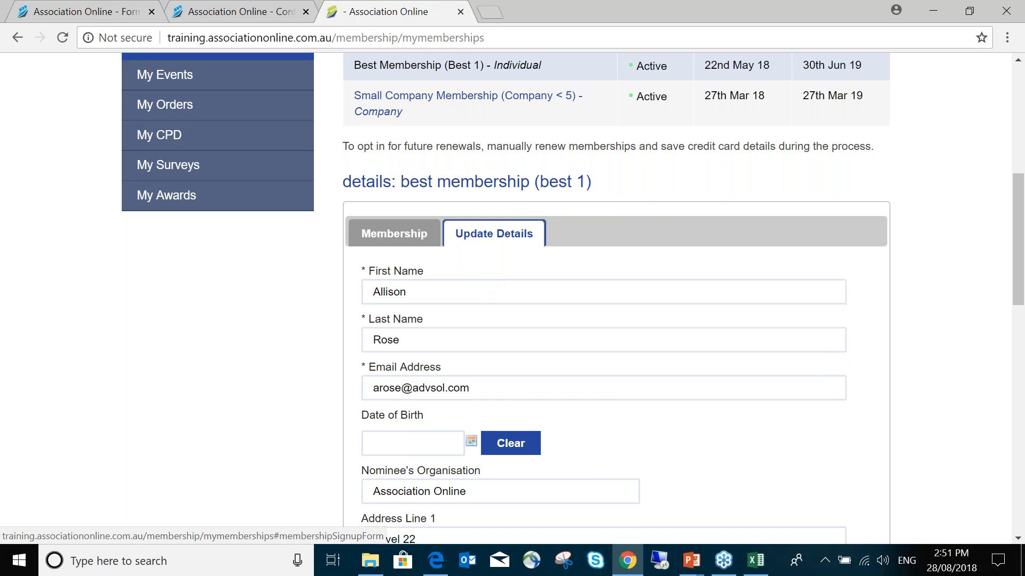
scroll(431, 370, "down", 3)
scroll(432, 371, "down", 3)
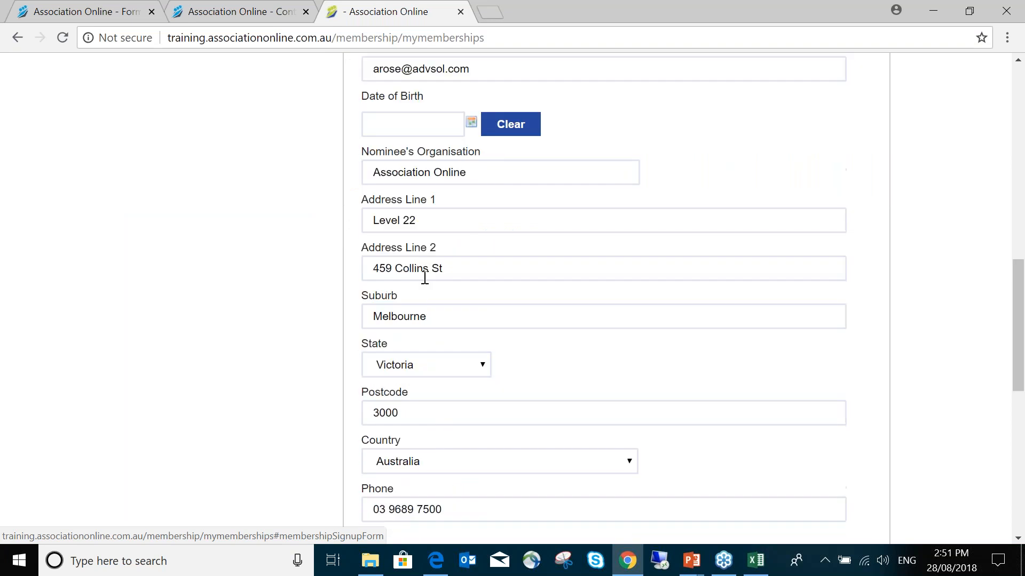
scroll(423, 373, "up", 6)
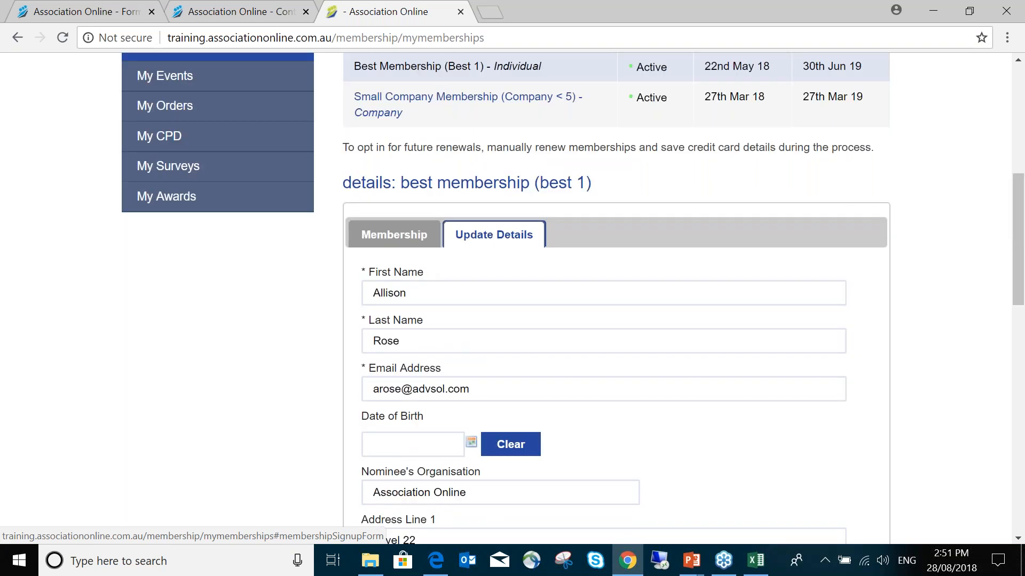
scroll(462, 238, "up", 1)
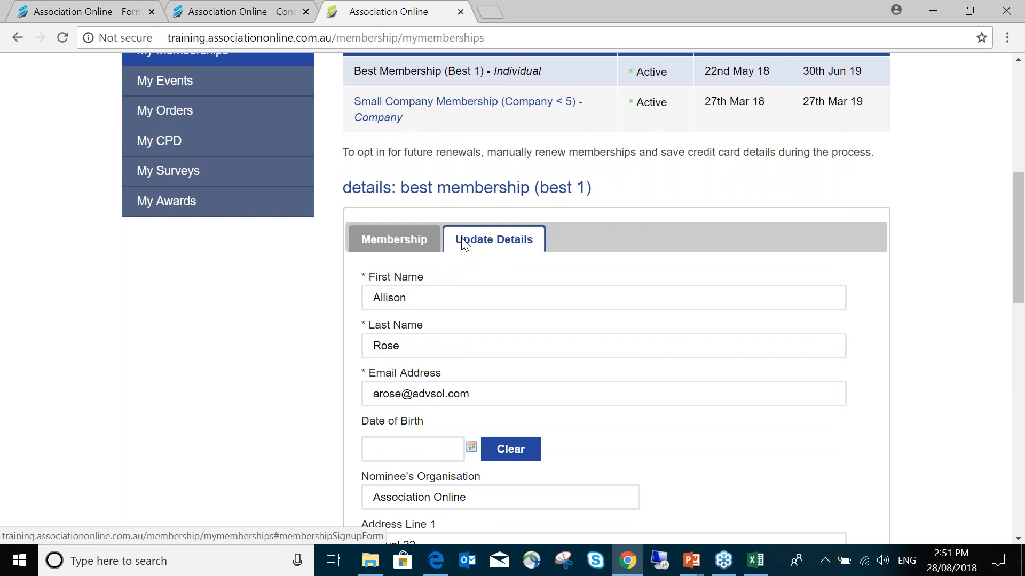
scroll(462, 243, "up", 3)
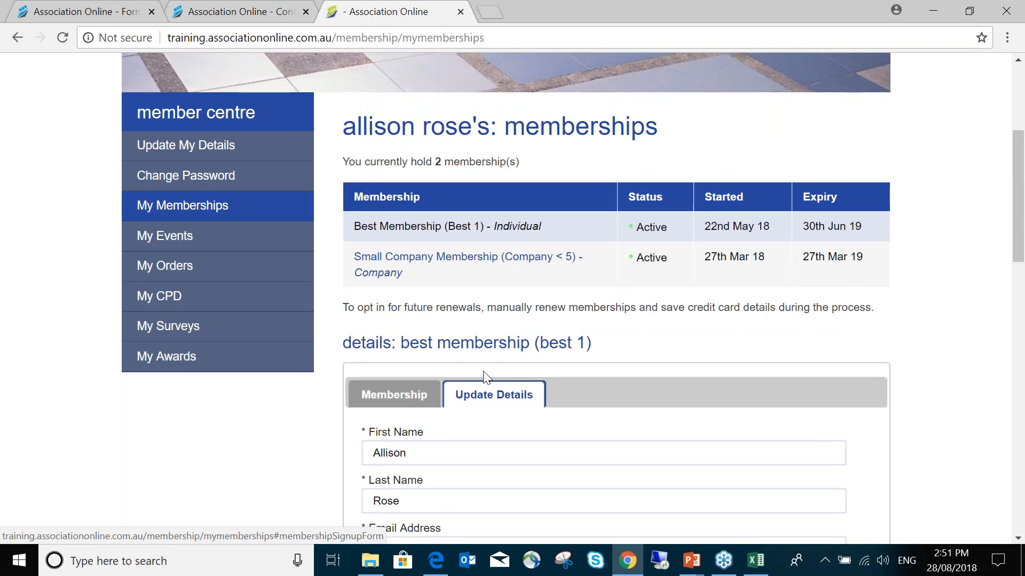
- Open the member centre's Update My Details page and review its form fields
left_click(215, 148)
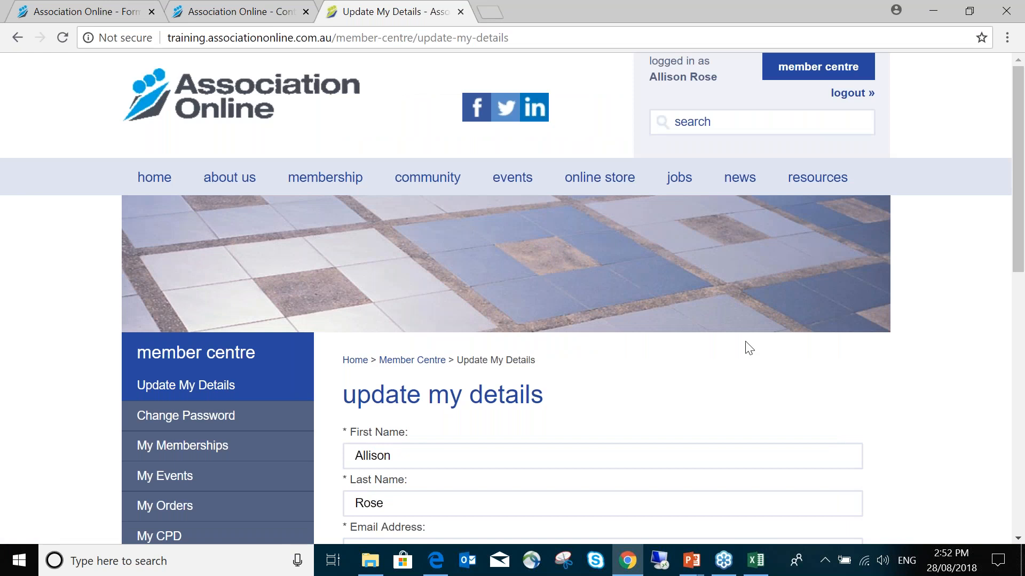
scroll(749, 347, "down", 1)
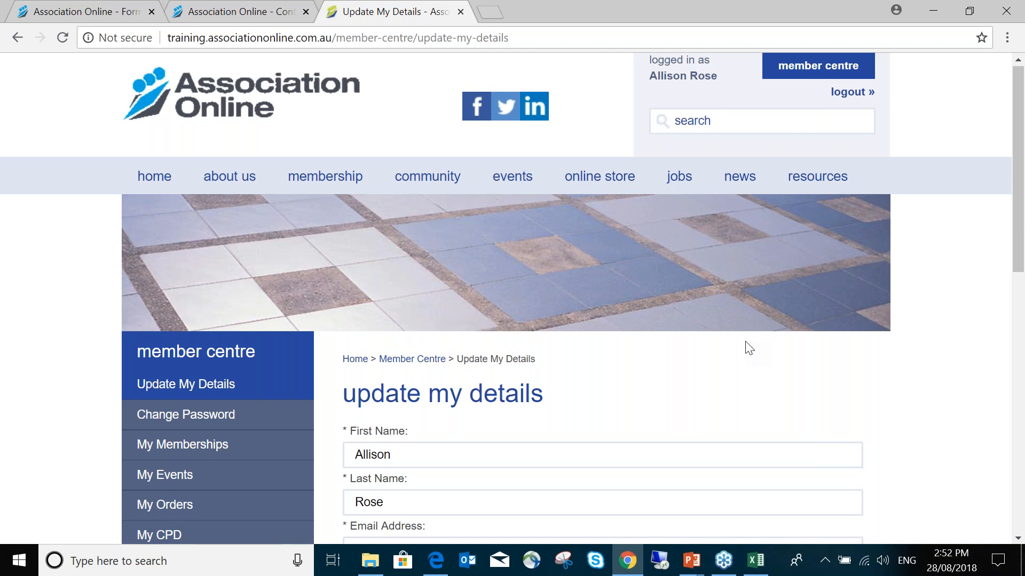
scroll(749, 348, "down", 1)
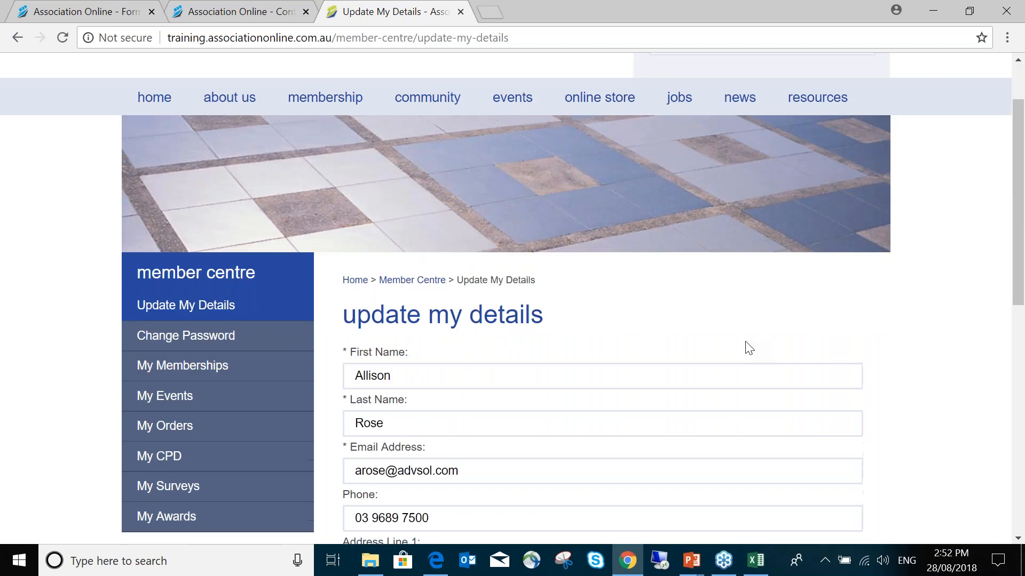